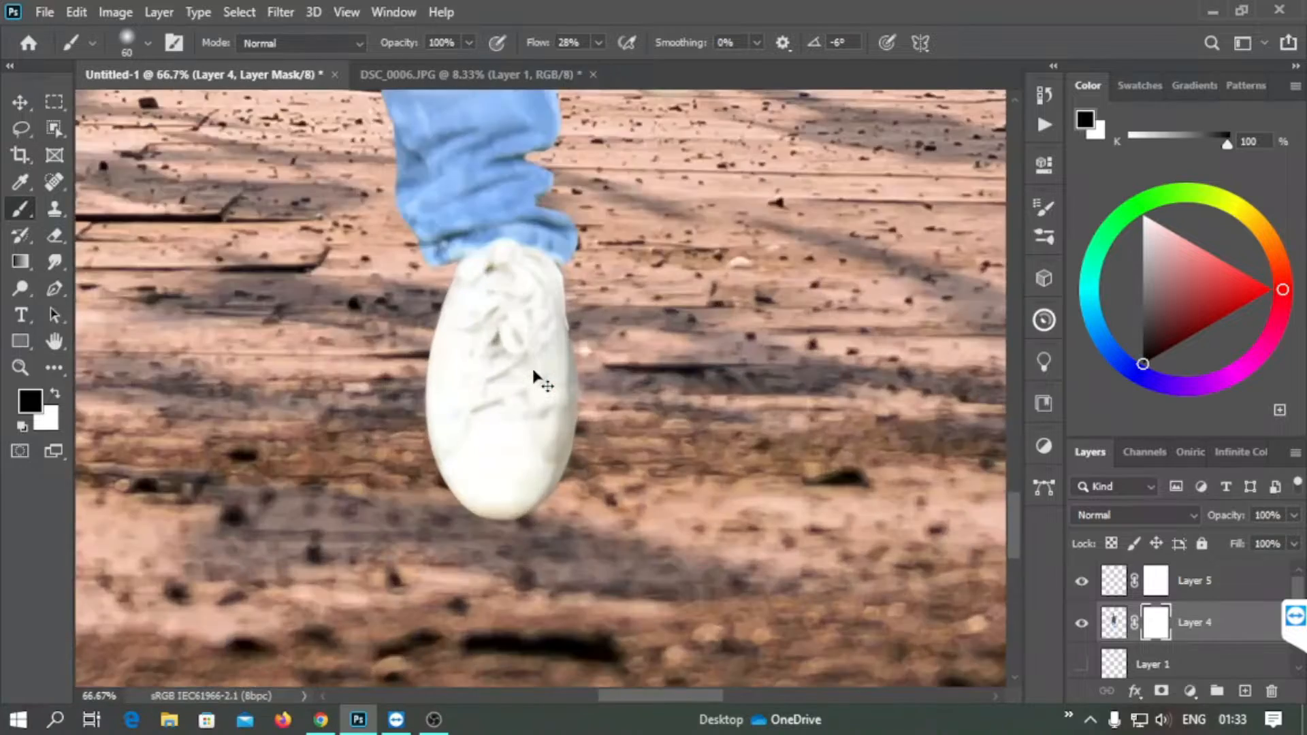
- Lasso the ankle opening of the raised shoe on Layer 4, copy it to a new layer and move it over the lower shoe's top
mouse_move(769, 102)
mouse_down()
mouse_move(642, 347)
mouse_move(721, 504)
mouse_move(714, 292)
mouse_move(649, 463)
mouse_up()
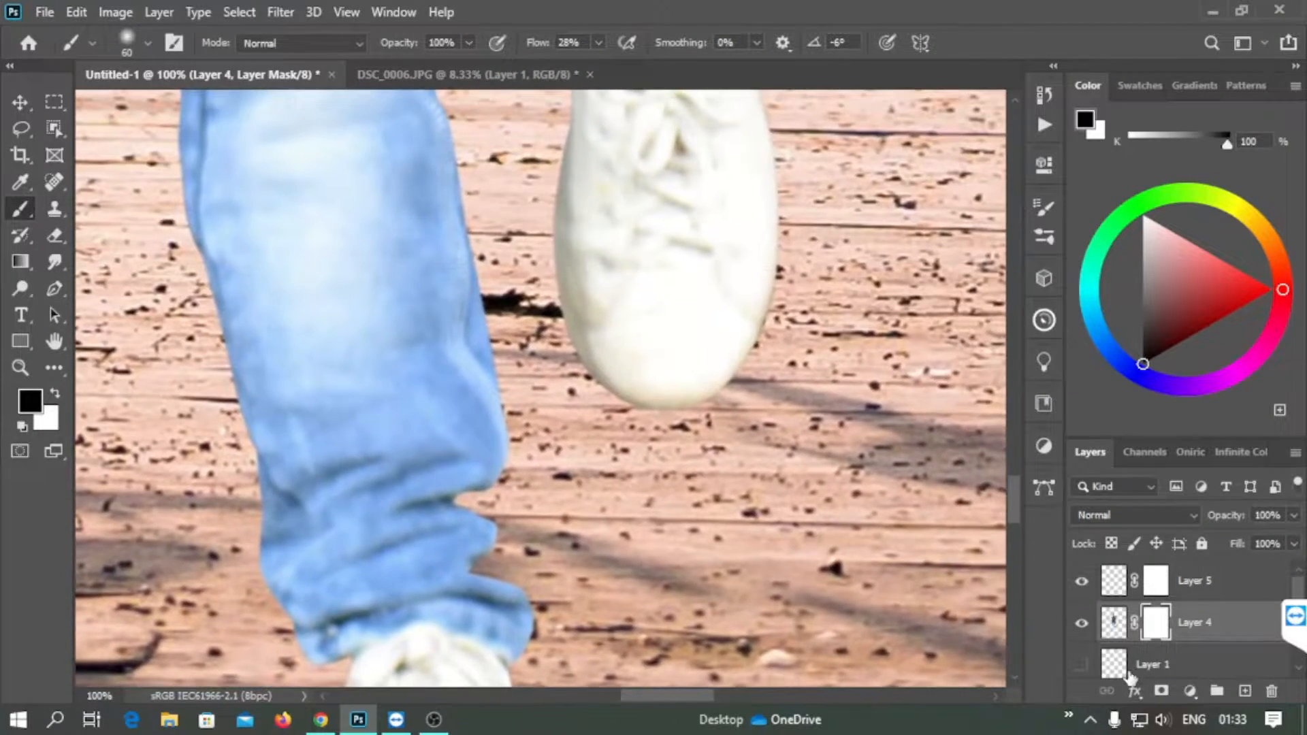
click(1113, 622)
drag(677, 96, 567, 374)
click(20, 129)
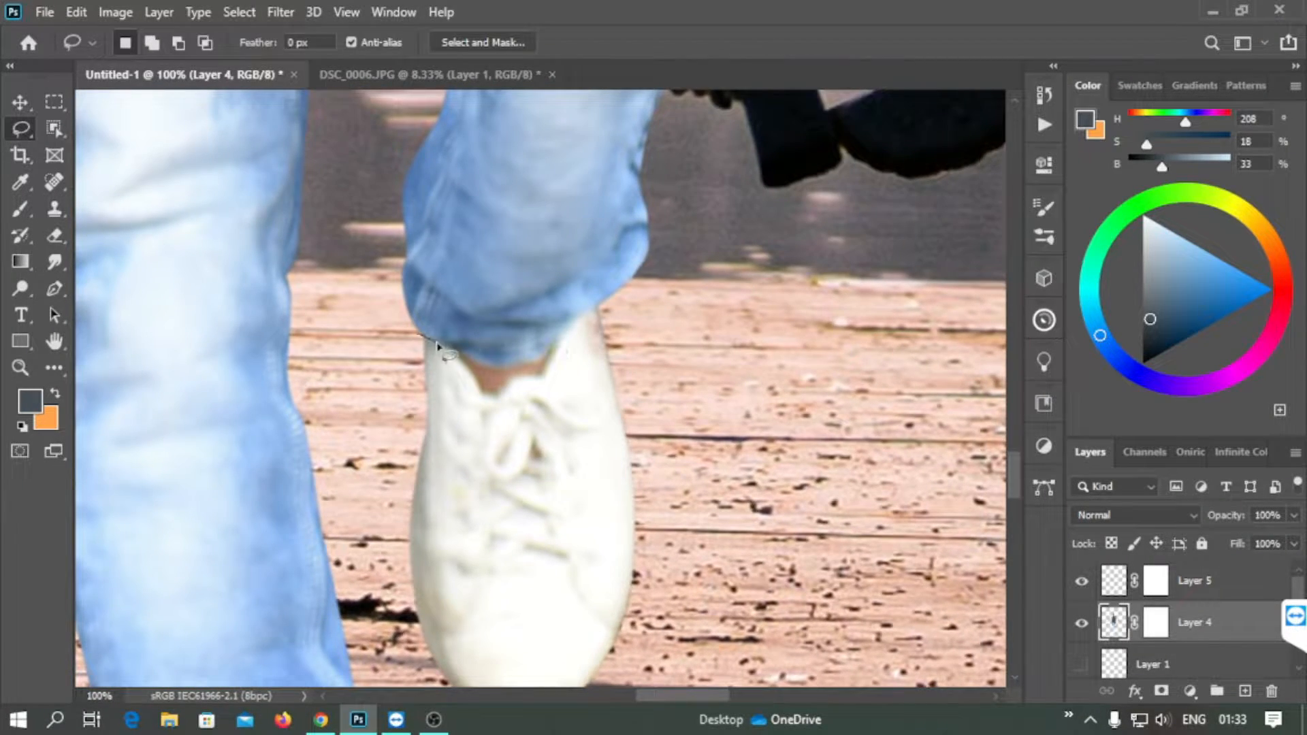
mouse_move(599, 311)
mouse_down()
mouse_move(496, 417)
mouse_move(481, 350)
mouse_up()
key(ctrl+j)
key(v)
mouse_move(422, 433)
mouse_down()
mouse_move(320, 494)
mouse_move(528, 301)
mouse_move(571, 437)
mouse_move(592, 405)
mouse_up()
- Transform and warp the copied ankle piece so its collar follows the lower shoe's opening beneath the jeans cuff
key(ctrl+t)
right_click(565, 426)
click(612, 410)
right_click(588, 408)
click(626, 145)
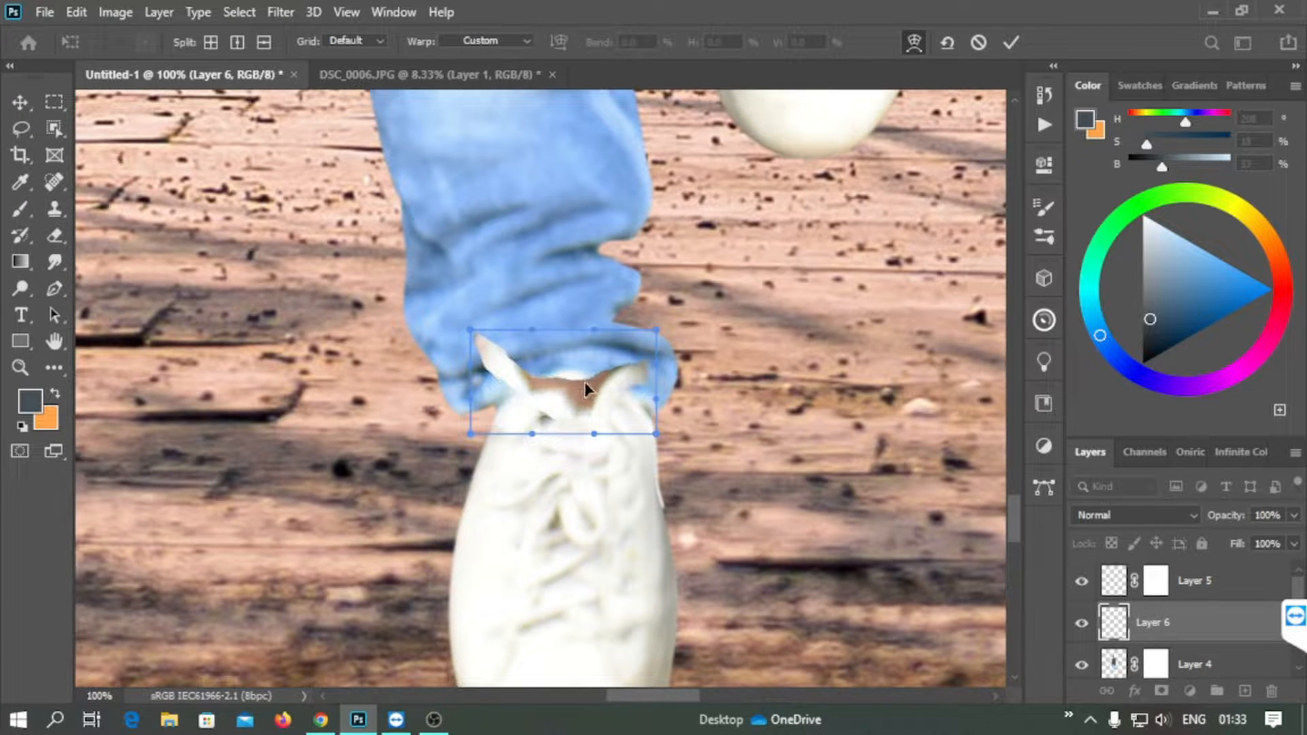
drag(510, 367, 630, 450)
drag(636, 402, 650, 406)
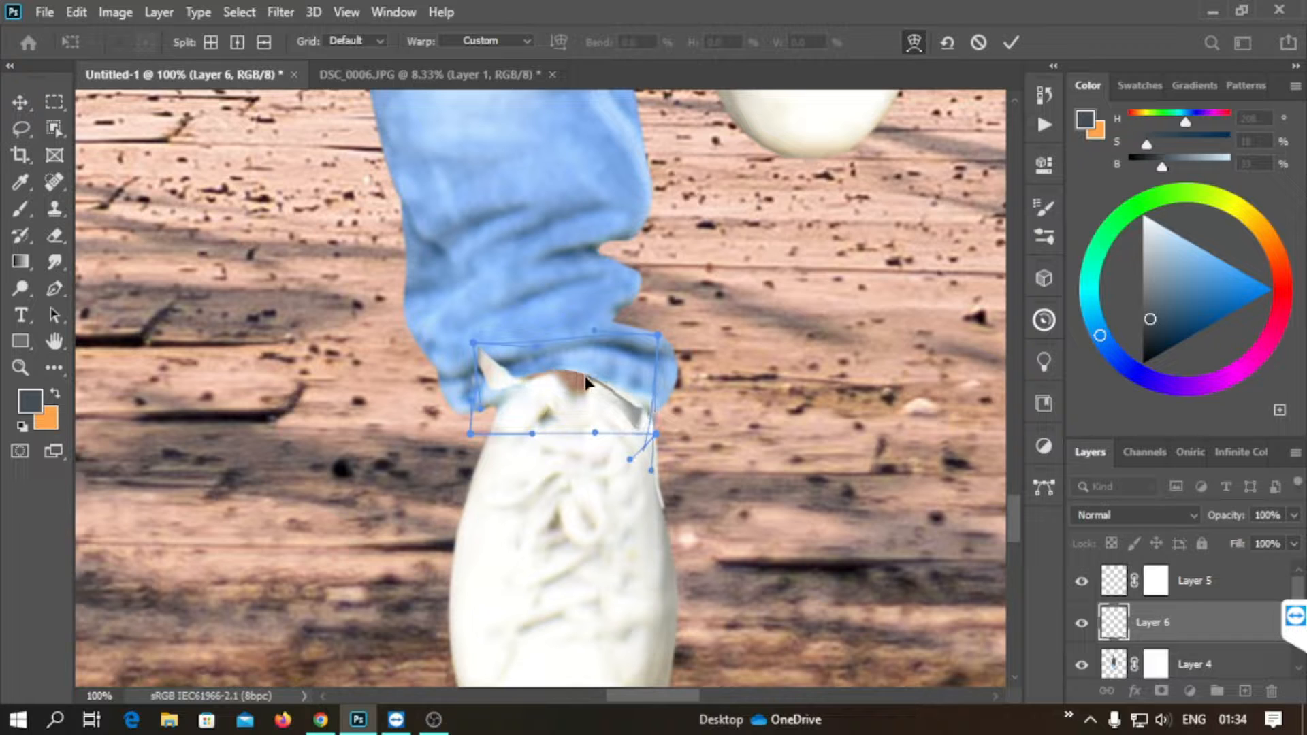
drag(475, 342, 457, 398)
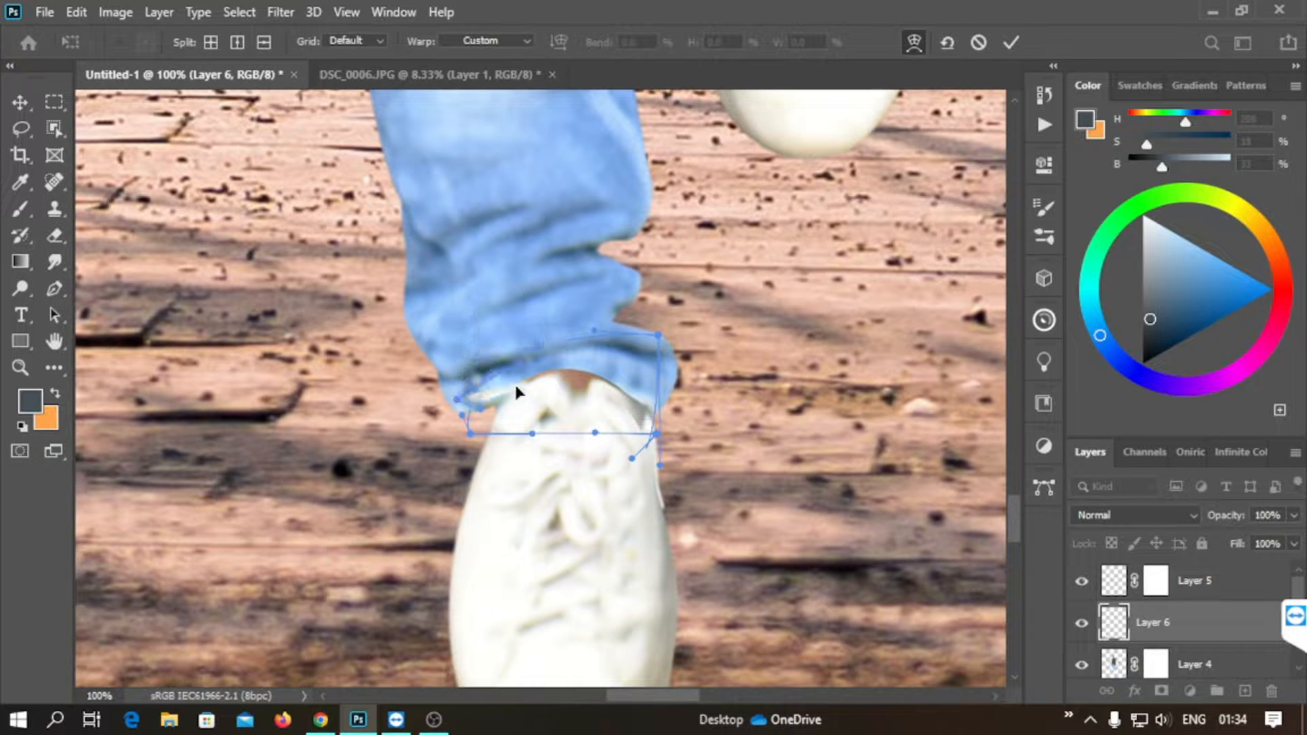
key(Return)
- Add a mask to Layer 6 and brush away the ankle piece's excess edges along the jeans cuff
click(1161, 690)
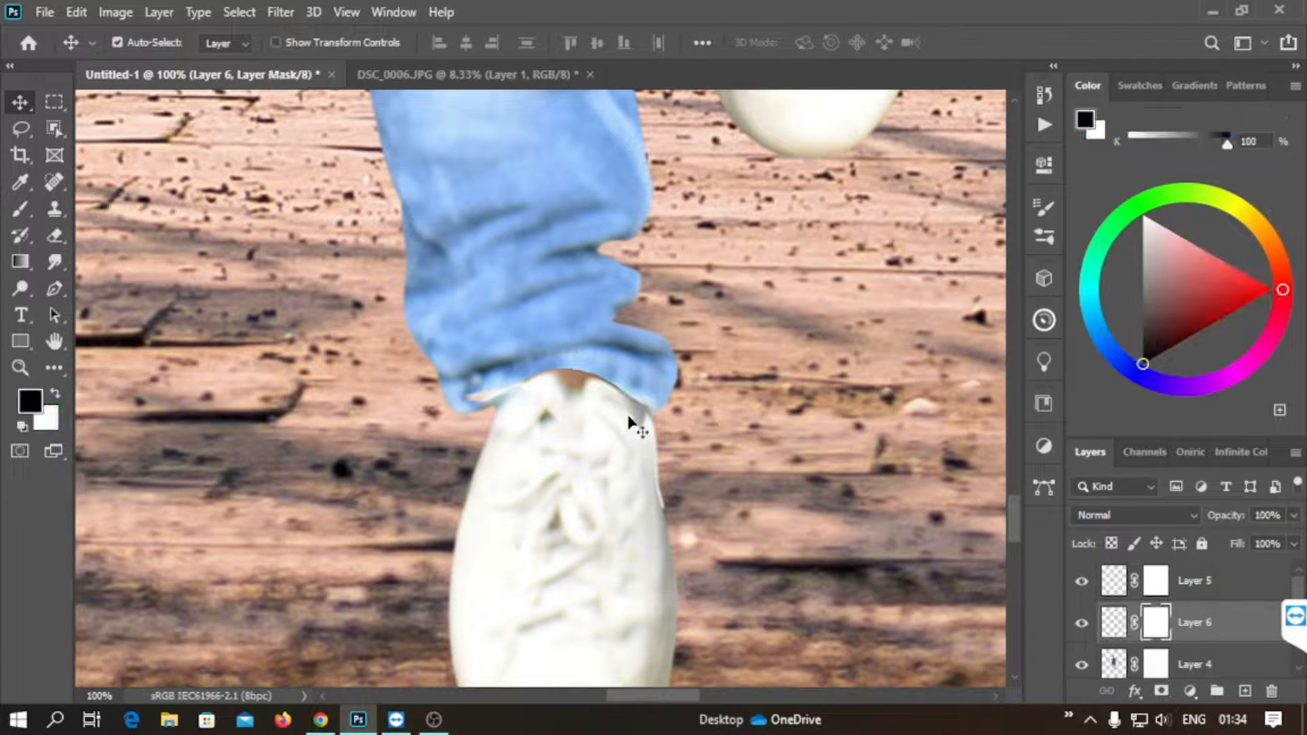
key(b)
mouse_move(578, 381)
mouse_down()
mouse_move(636, 410)
mouse_move(479, 396)
mouse_up()
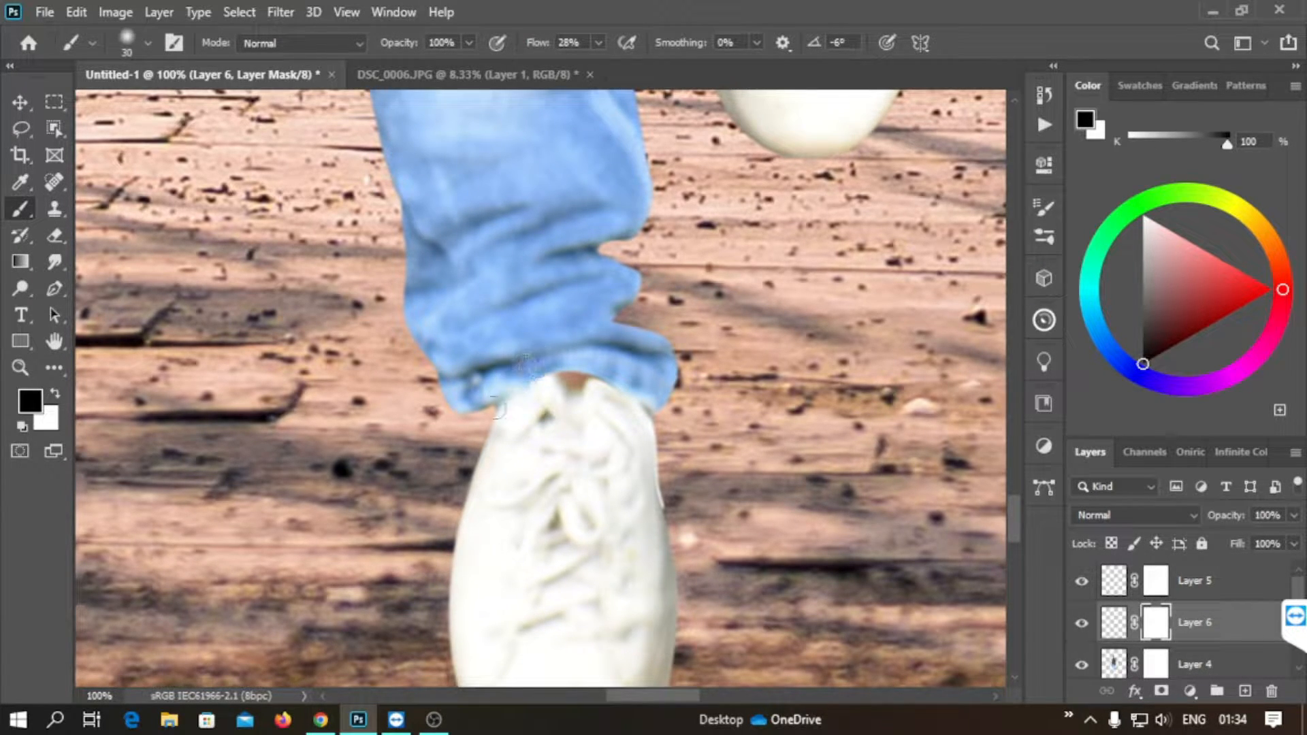
- Warp the lower shoe on Layer 5 so its upper edge reaches up and outward to the jeans cuff
scroll(511, 552, down, 5)
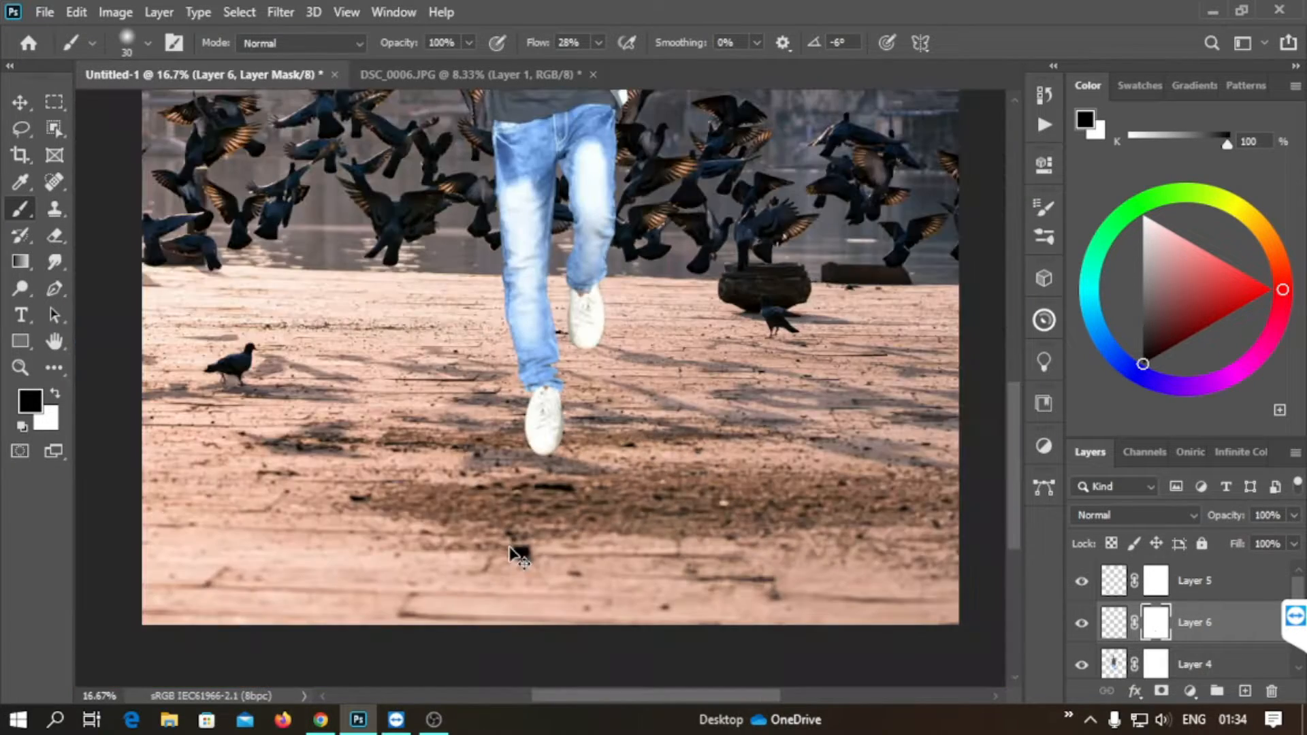
scroll(510, 552, up, 4)
scroll(510, 552, up, 1)
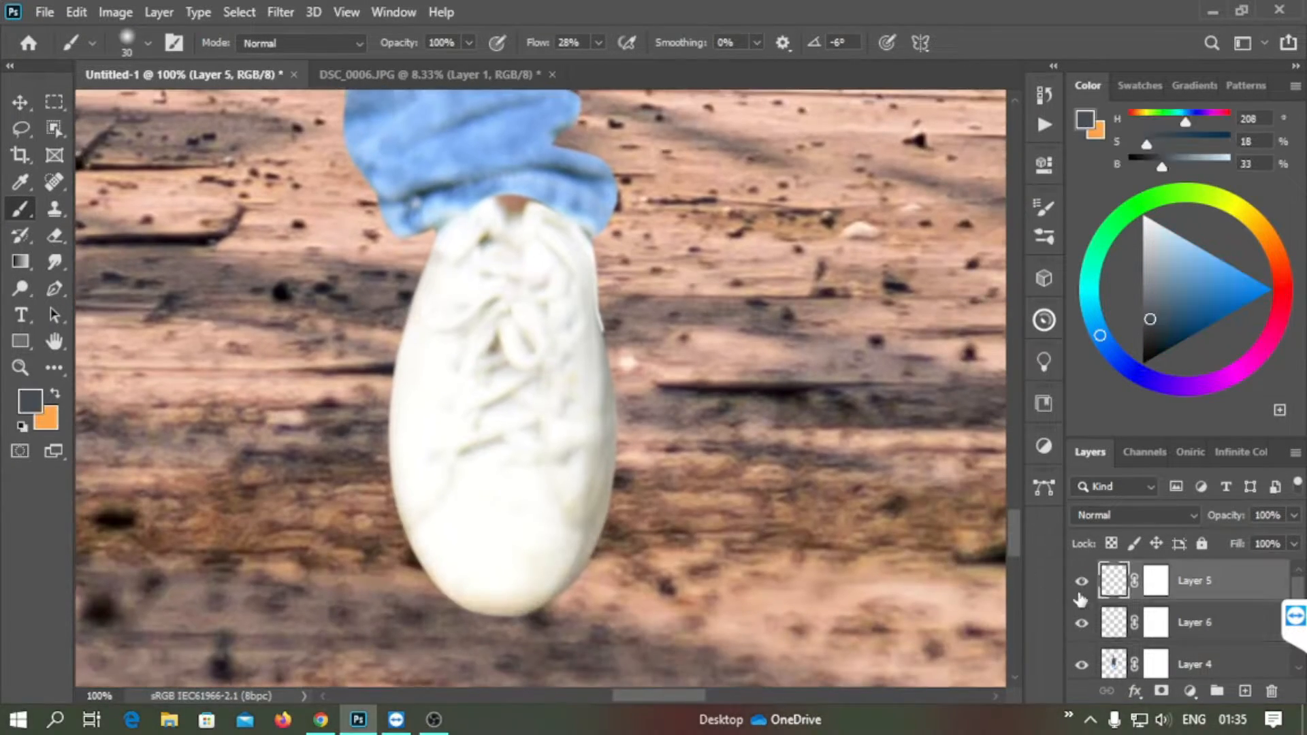
key(ctrl+t)
right_click(394, 338)
click(423, 467)
mouse_move(438, 289)
mouse_down()
mouse_move(426, 257)
mouse_move(412, 277)
mouse_move(408, 267)
mouse_up()
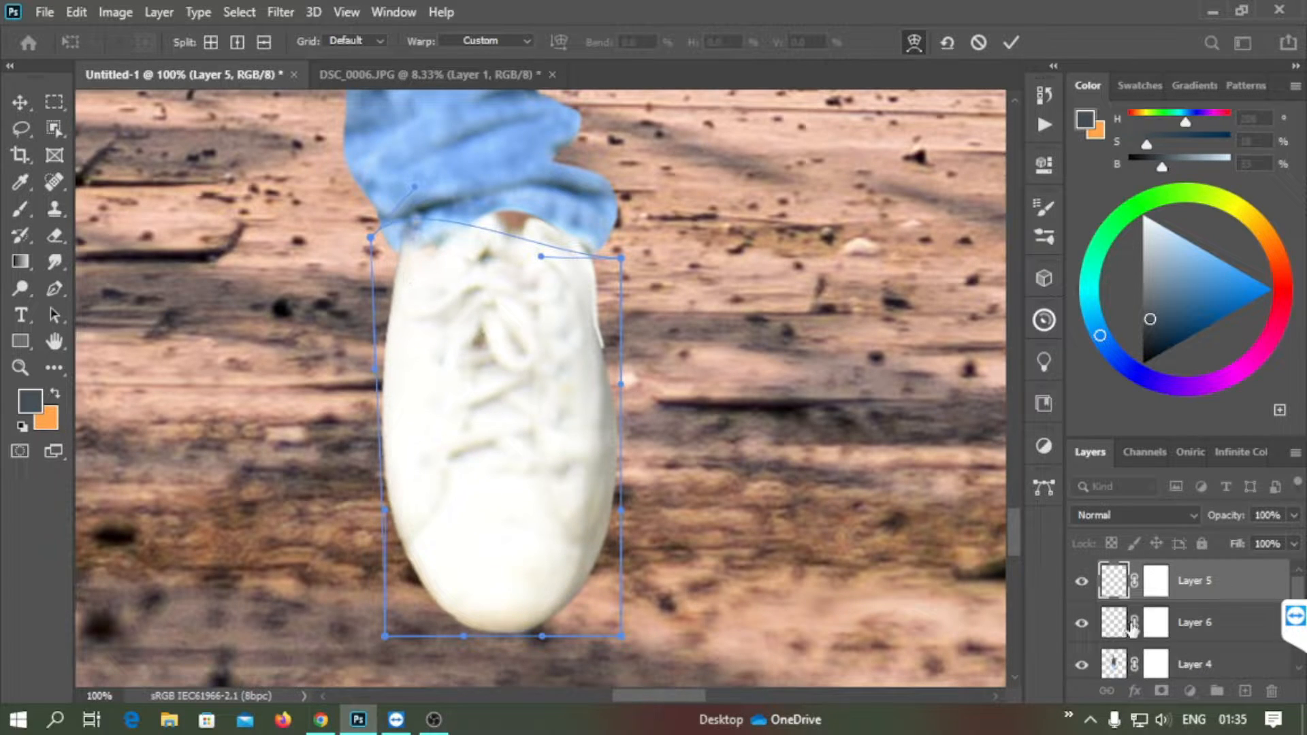
key(Return)
key(x)
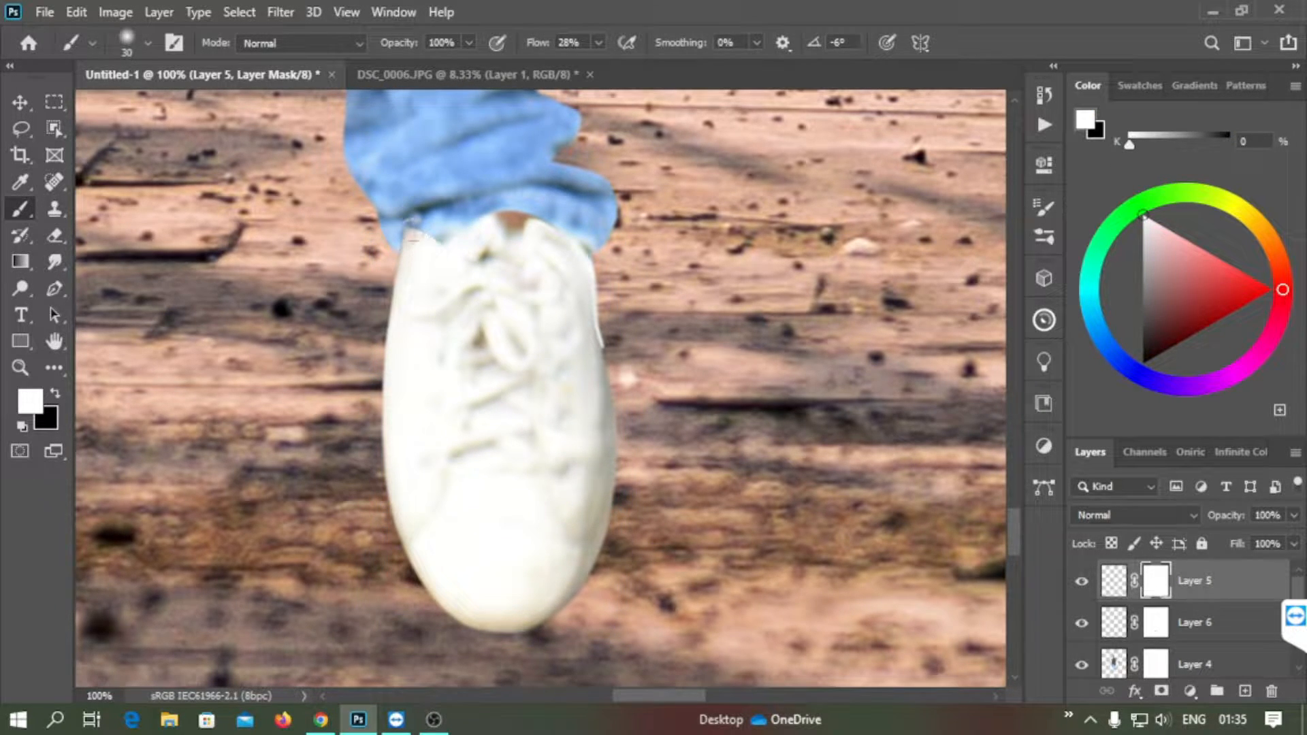
key(x)
drag(412, 232, 433, 246)
key(ctrl+z)
key(ctrl+z)
key(ctrl+shift+z)
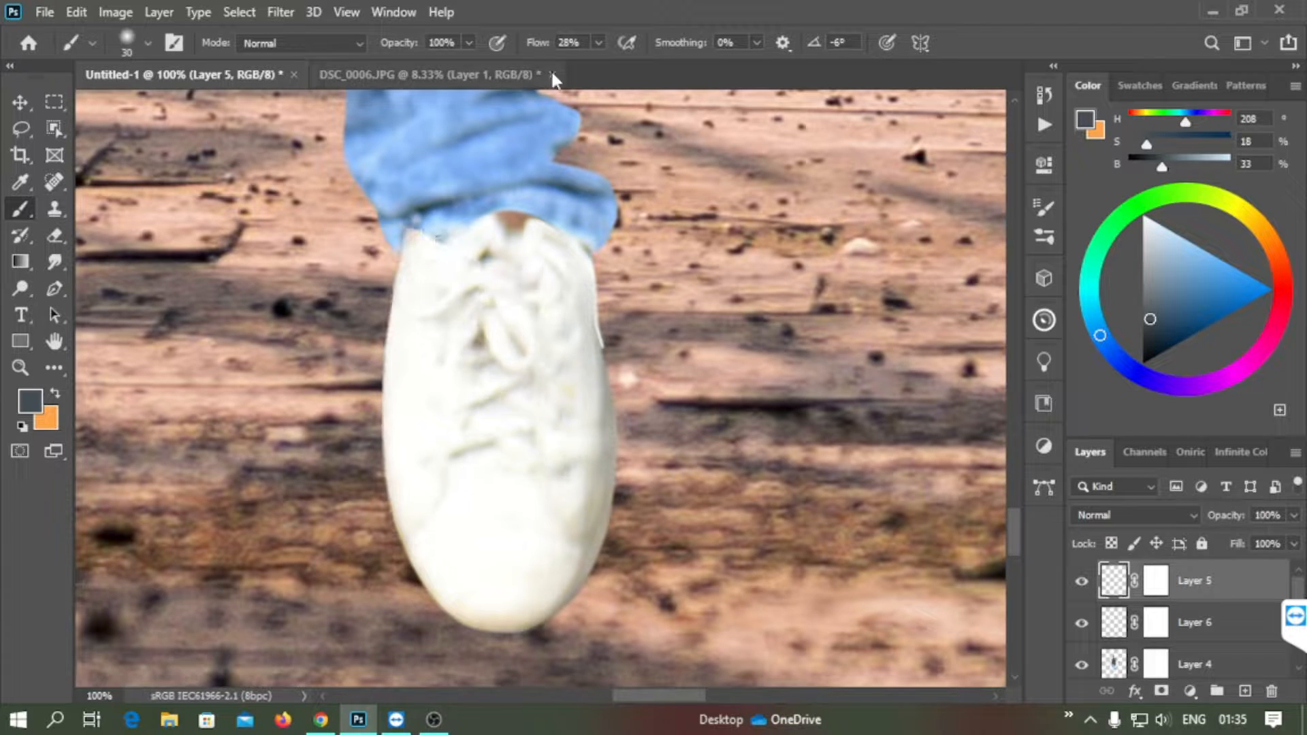
- Set the brush to 20 px with 47% flow and select Layer 5's mask to touch up the shoe's edge at the cuff
drag(545, 42, 560, 42)
drag(396, 225, 418, 250)
key(bracketleft)
key(bracketleft)
key(ctrl+z)
click(1155, 584)
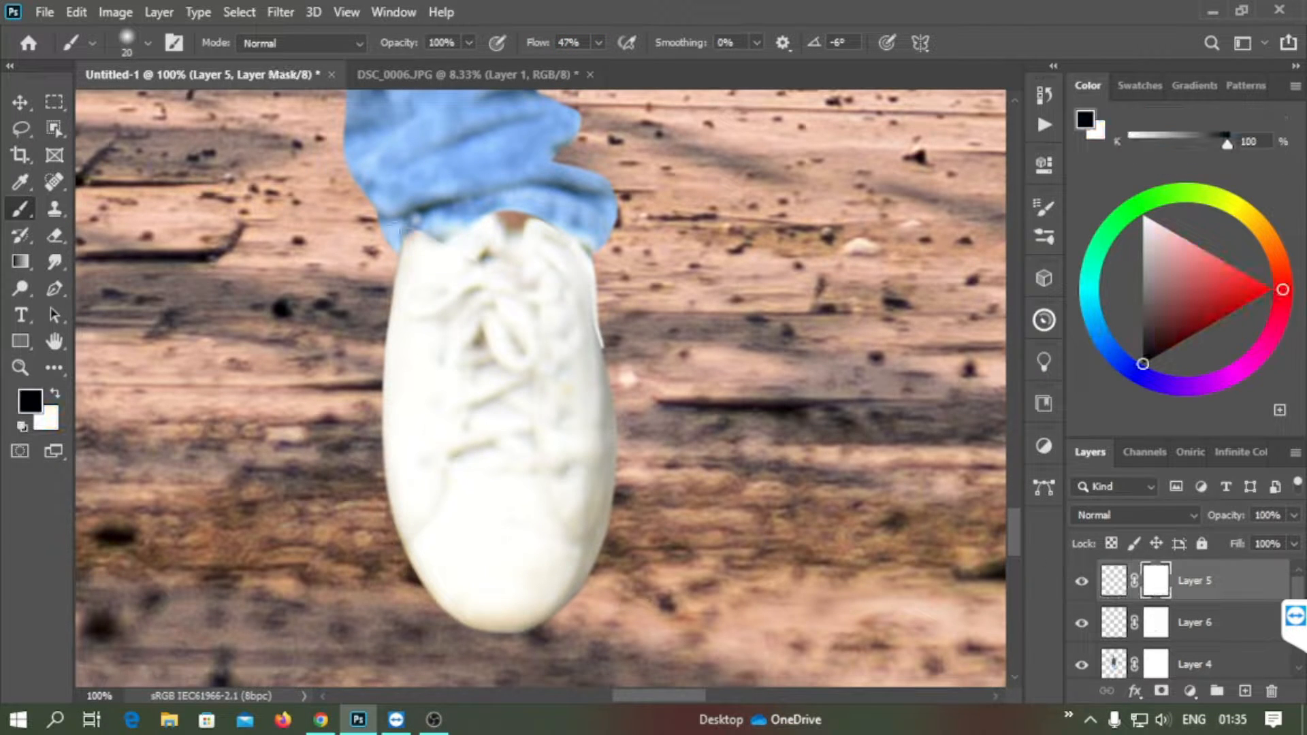
- Examine how the figure's shoes, jeans, torso and hands blend with the ground and the surrounding pigeons
scroll(276, 320, down, 7)
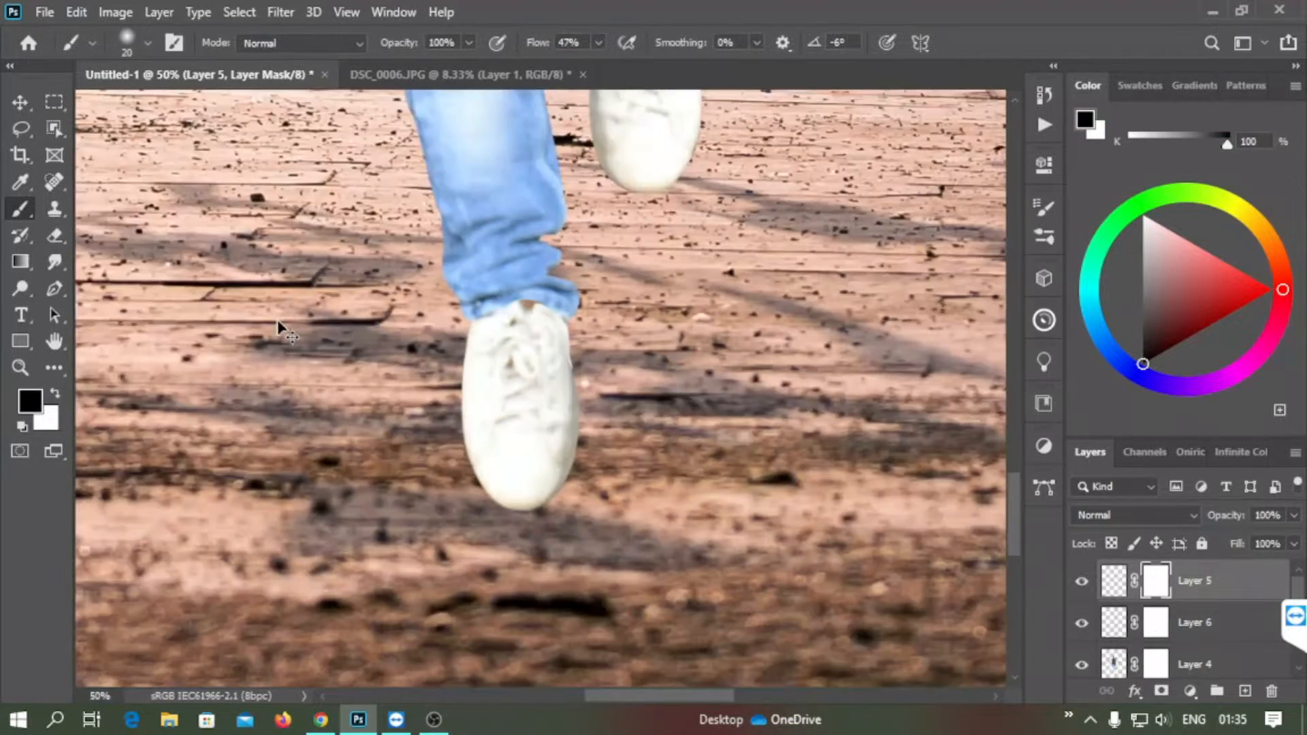
scroll(276, 320, up, 4)
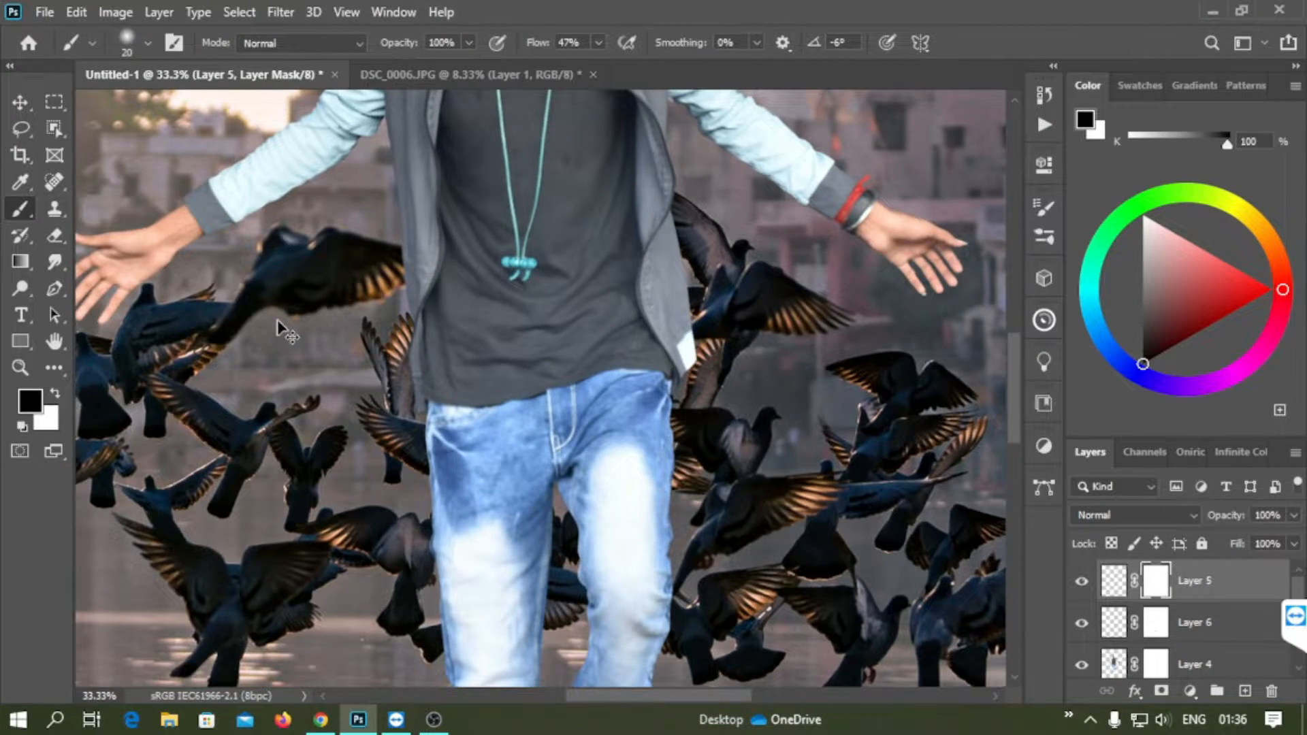
key(ctrl+minus)
key(ctrl+minus)
key(ctrl+minus)
key(ctrl+minus)
key(ctrl+plus)
key(ctrl+plus)
key(ctrl+plus)
key(ctrl+plus)
key(ctrl+plus)
key(ctrl+plus)
key(ctrl+plus)
drag(408, 613, 449, 392)
drag(612, 674, 414, 414)
key(ctrl+0)
key(ctrl+plus)
key(ctrl+plus)
key(ctrl+plus)
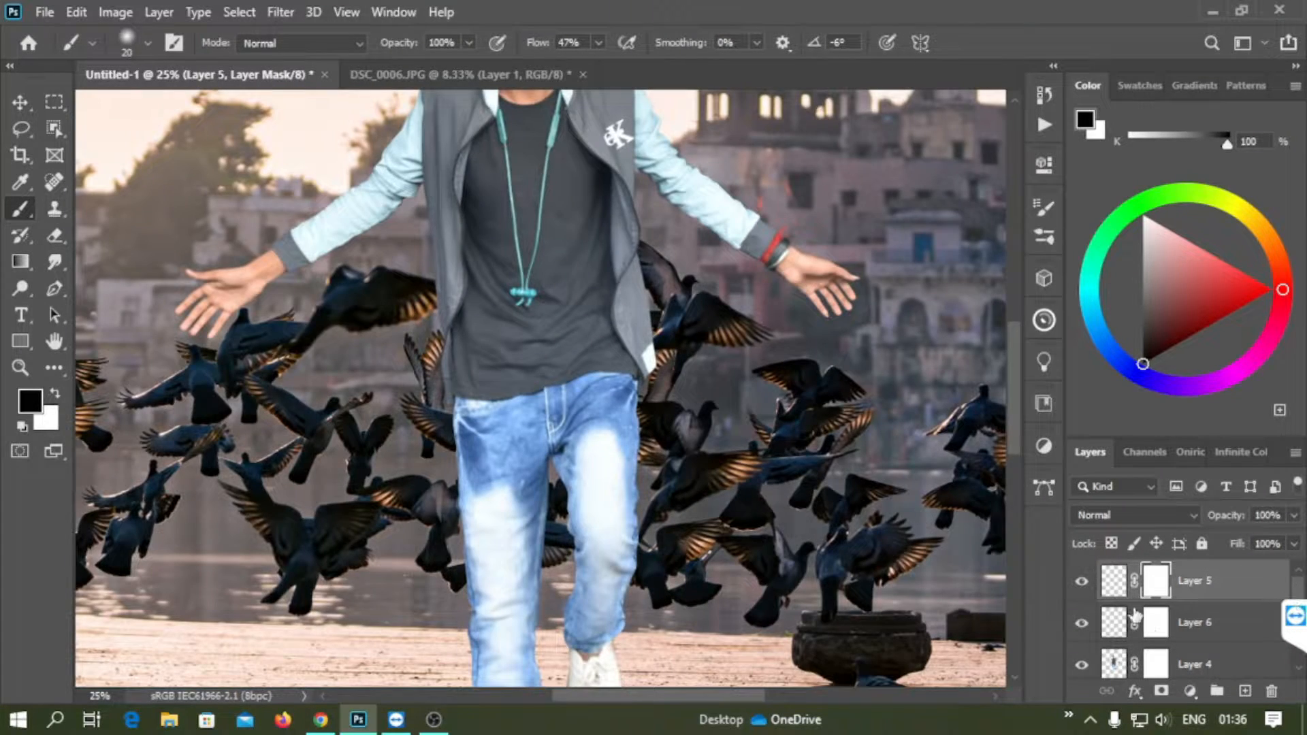
- Select Layer 4's mask and lower the layer's opacity to 46% so the pigeons behind the figure show through
click(1113, 664)
scroll(1157, 647, down, 1)
click(1157, 616)
drag(1225, 515, 1175, 518)
- Set the brush to 6 px, 71% hardness and 100% flow for masking the figure over the pigeon beside the jacket hem
key(ctrl+plus)
key(ctrl+plus)
key(ctrl+plus)
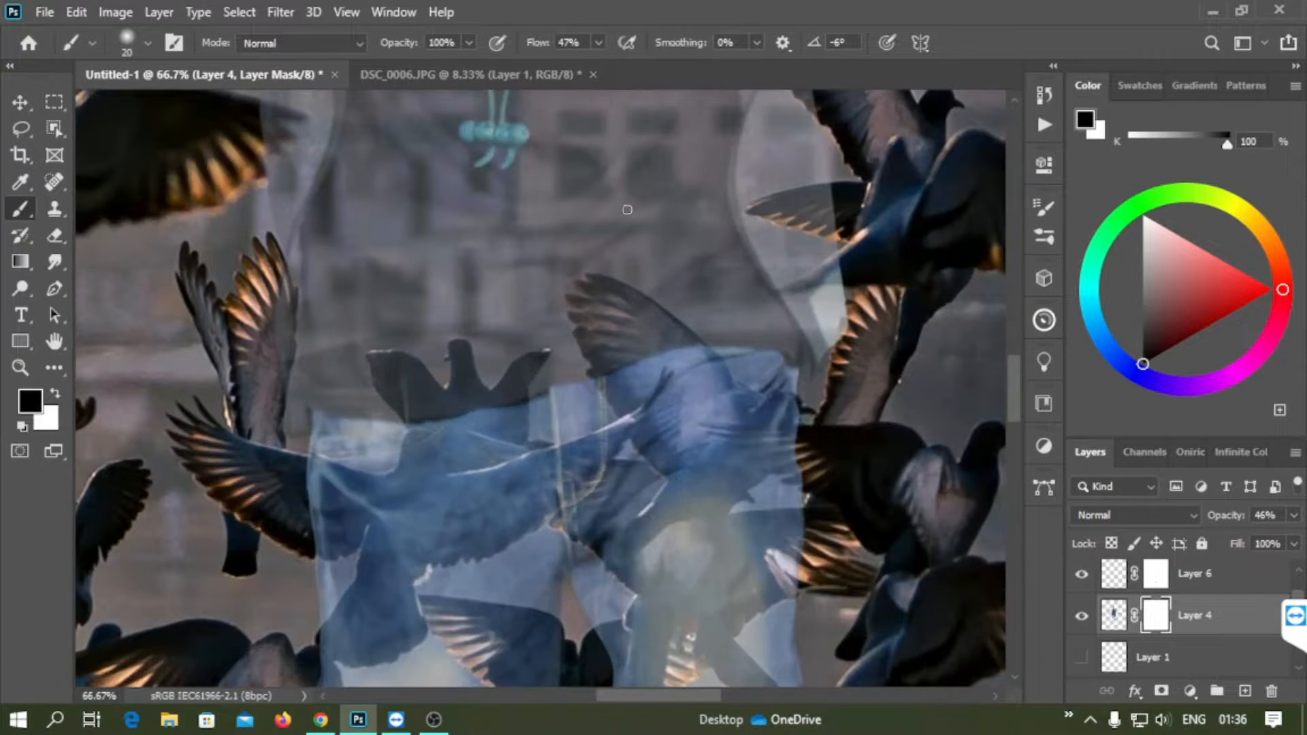
drag(957, 164, 552, 431)
key(ctrl+plus)
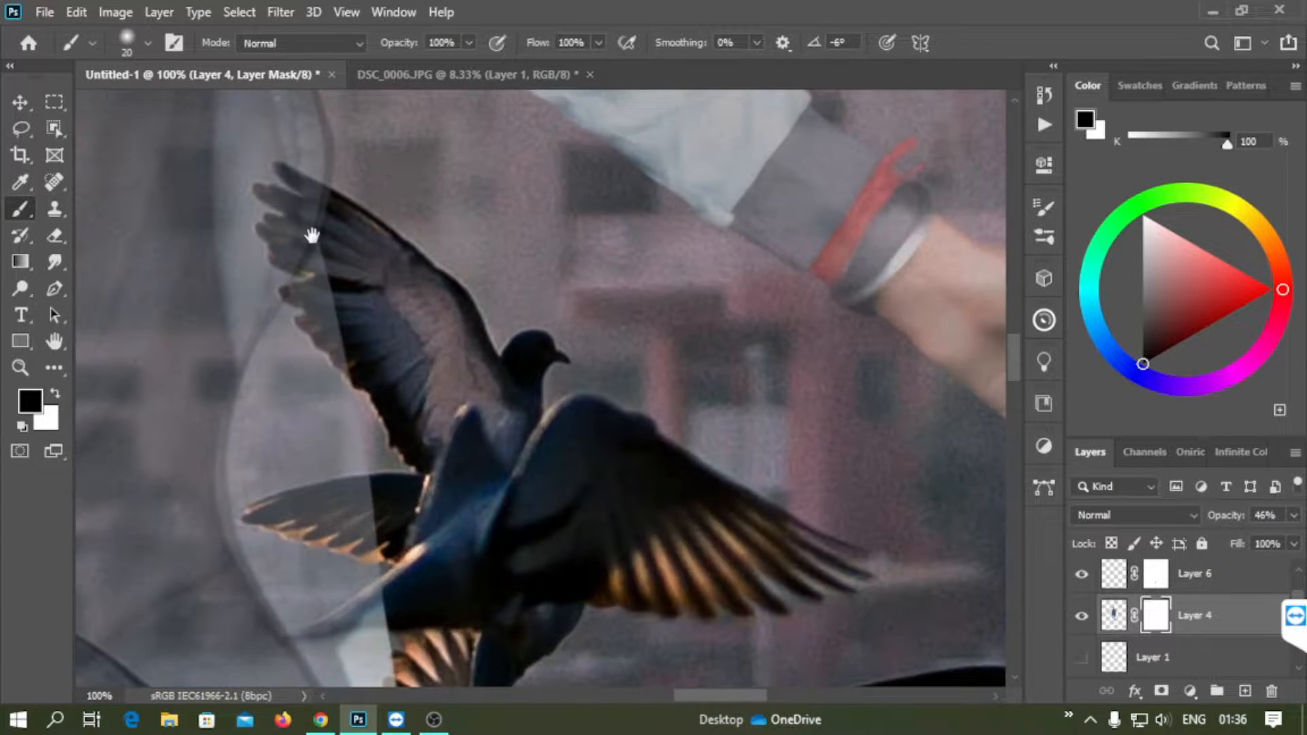
drag(313, 236, 428, 429)
click(148, 43)
click(206, 154)
key(Return)
key(ctrl+plus)
key(ctrl+plus)
mouse_move(284, 401)
mouse_down()
mouse_move(631, 318)
mouse_move(554, 243)
mouse_move(496, 207)
mouse_move(469, 210)
mouse_move(569, 294)
mouse_up()
key(bracketleft)
key(bracketleft)
key(bracketleft)
key(bracketleft)
key(bracketleft)
key(bracketleft)
- Choose a 6 px soft brush preset with Shape Dynamics and 0% hardness, and dock the brush settings with the collapsed panels
click(148, 43)
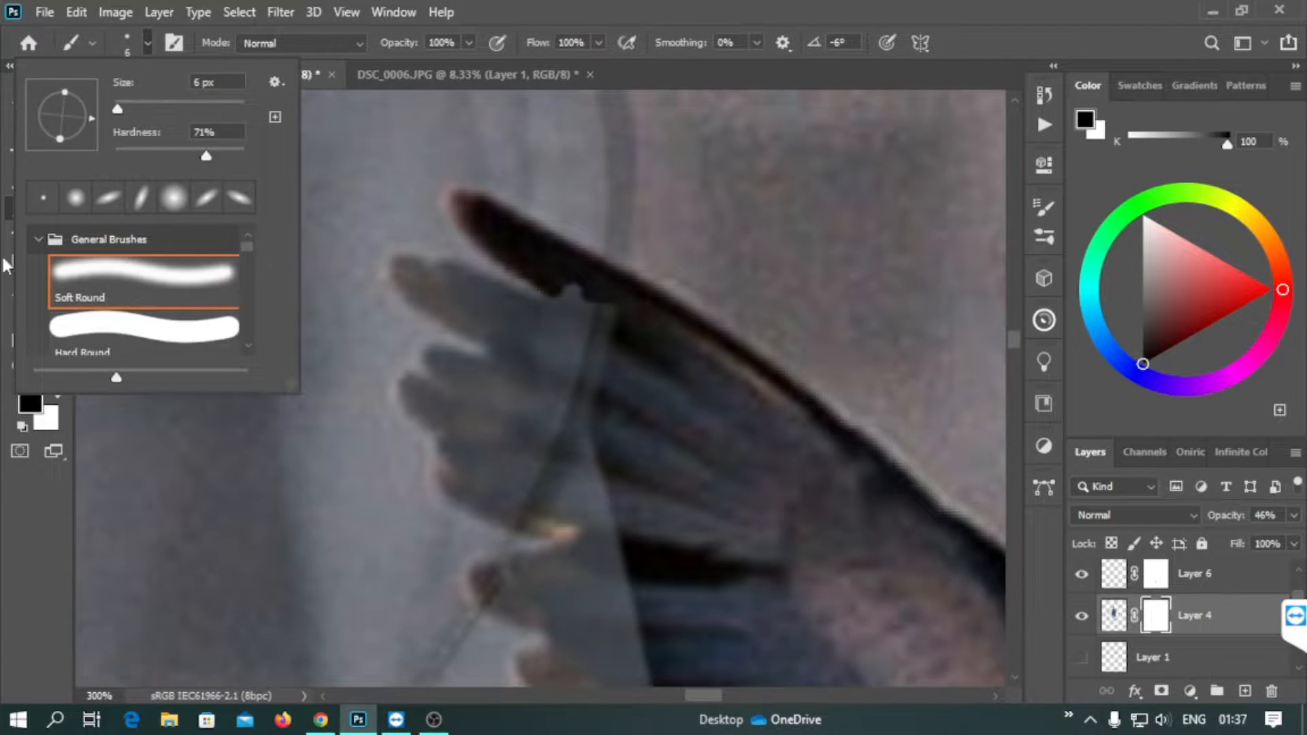
scroll(102, 309, down, 3)
double_click(154, 309)
click(174, 43)
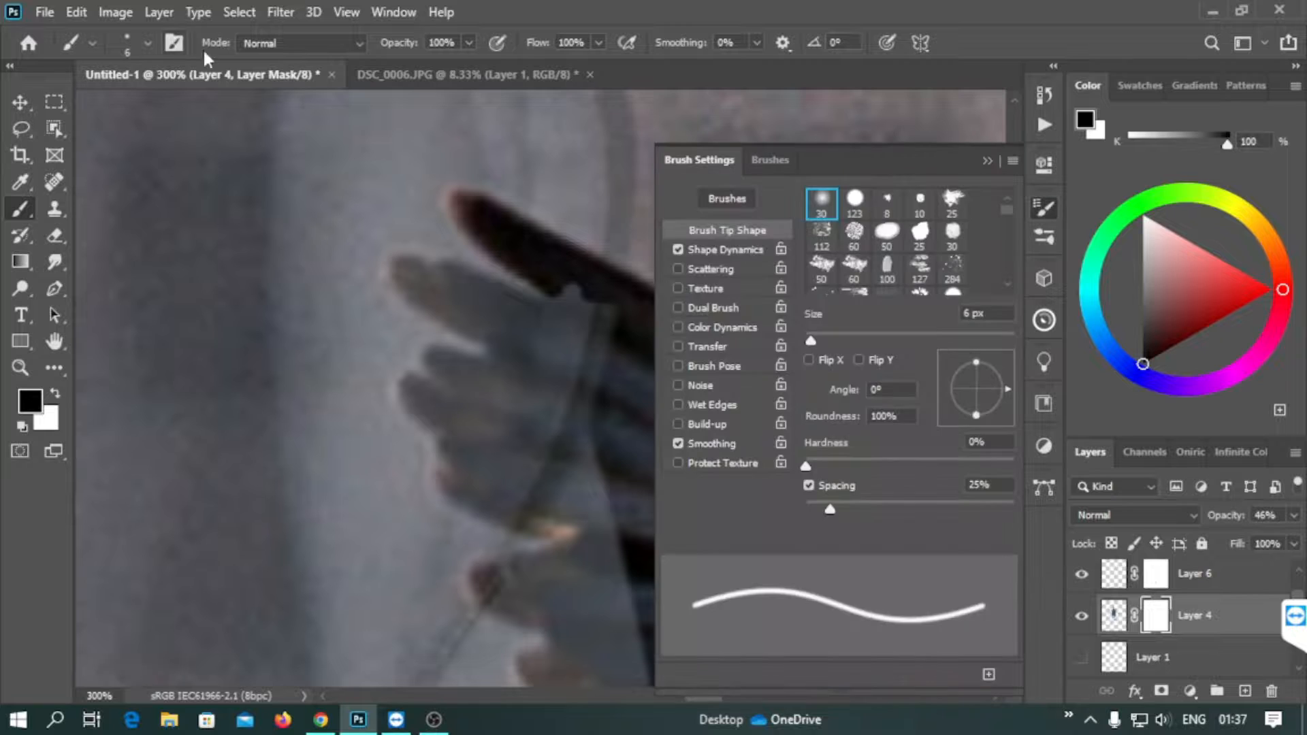
click(734, 252)
mouse_move(995, 151)
mouse_down()
mouse_move(828, 250)
mouse_move(1038, 507)
mouse_up()
- Paint black on Layer 4's mask to reveal the feathers of the pigeon's raised wing in front of the jacket
mouse_move(594, 303)
mouse_down()
mouse_move(535, 310)
mouse_move(415, 259)
mouse_move(470, 304)
mouse_move(414, 295)
mouse_move(502, 297)
mouse_move(525, 327)
mouse_move(601, 300)
mouse_move(426, 382)
mouse_move(452, 480)
mouse_move(422, 402)
mouse_move(476, 382)
mouse_move(452, 397)
mouse_move(496, 408)
mouse_move(540, 494)
mouse_move(496, 459)
mouse_move(501, 505)
mouse_move(468, 490)
mouse_up()
drag(467, 491, 415, 344)
mouse_move(559, 396)
mouse_down()
mouse_move(481, 412)
mouse_move(504, 470)
mouse_move(528, 429)
mouse_move(483, 509)
mouse_move(519, 509)
mouse_move(432, 429)
mouse_up()
scroll(467, 344, down, 3)
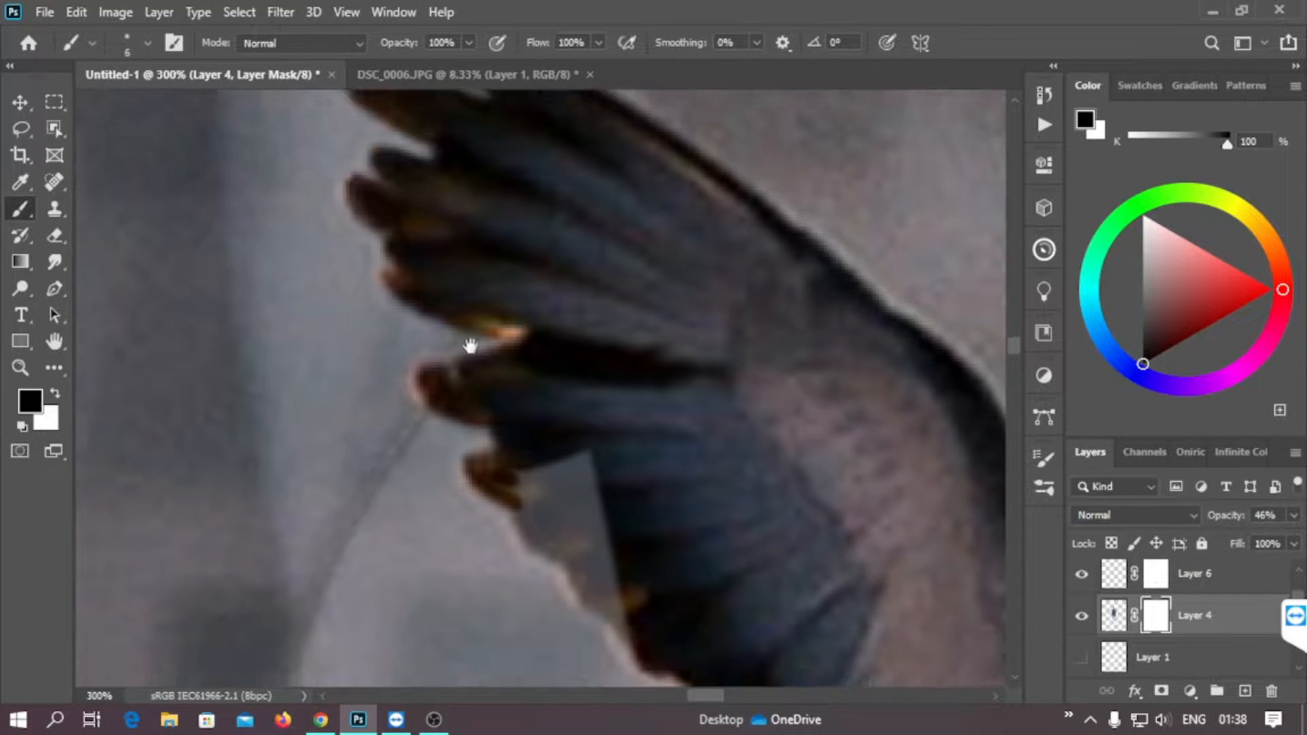
mouse_move(552, 461)
mouse_down()
mouse_move(522, 428)
mouse_move(578, 379)
mouse_move(540, 431)
mouse_move(620, 514)
mouse_up()
mouse_move(630, 521)
mouse_down()
mouse_move(574, 385)
mouse_move(579, 407)
mouse_up()
key(ctrl+minus)
key(ctrl+minus)
key(ctrl+minus)
key(ctrl+minus)
key(ctrl+minus)
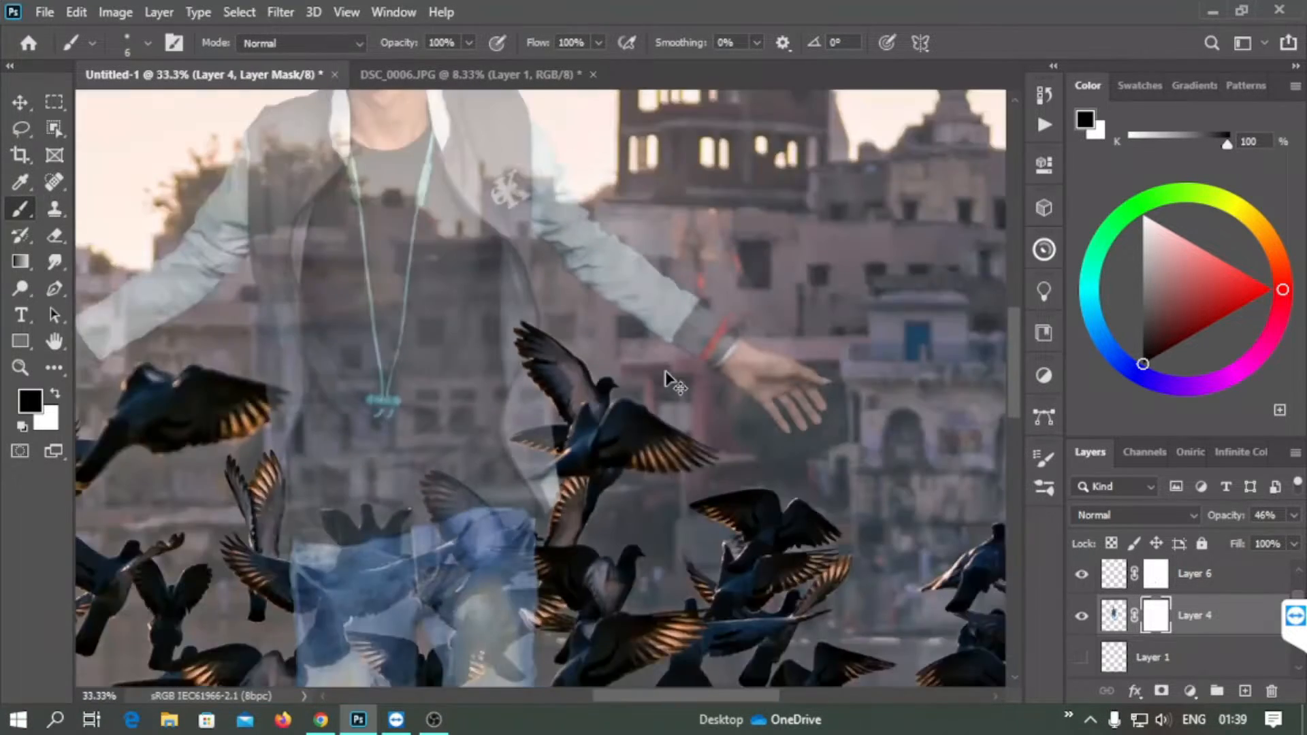
- Mask the jacket out over the same pigeon's small rear wing, including its orange feather tips
key(ctrl+plus)
key(ctrl+plus)
key(ctrl+plus)
mouse_move(426, 458)
mouse_down()
mouse_move(381, 368)
mouse_move(436, 361)
mouse_up()
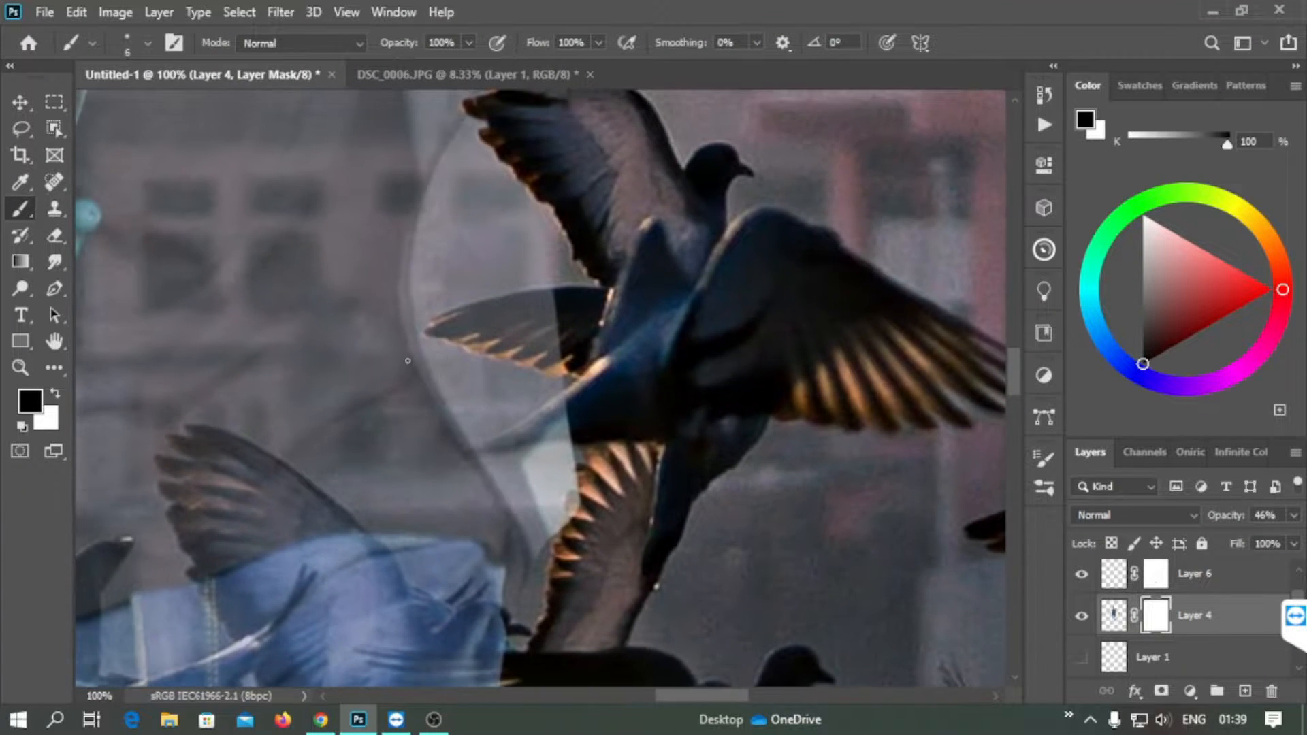
key(ctrl+plus)
drag(519, 166, 507, 227)
mouse_move(551, 248)
mouse_down()
mouse_move(310, 310)
mouse_move(508, 266)
mouse_move(545, 272)
mouse_move(512, 321)
mouse_move(548, 411)
mouse_up()
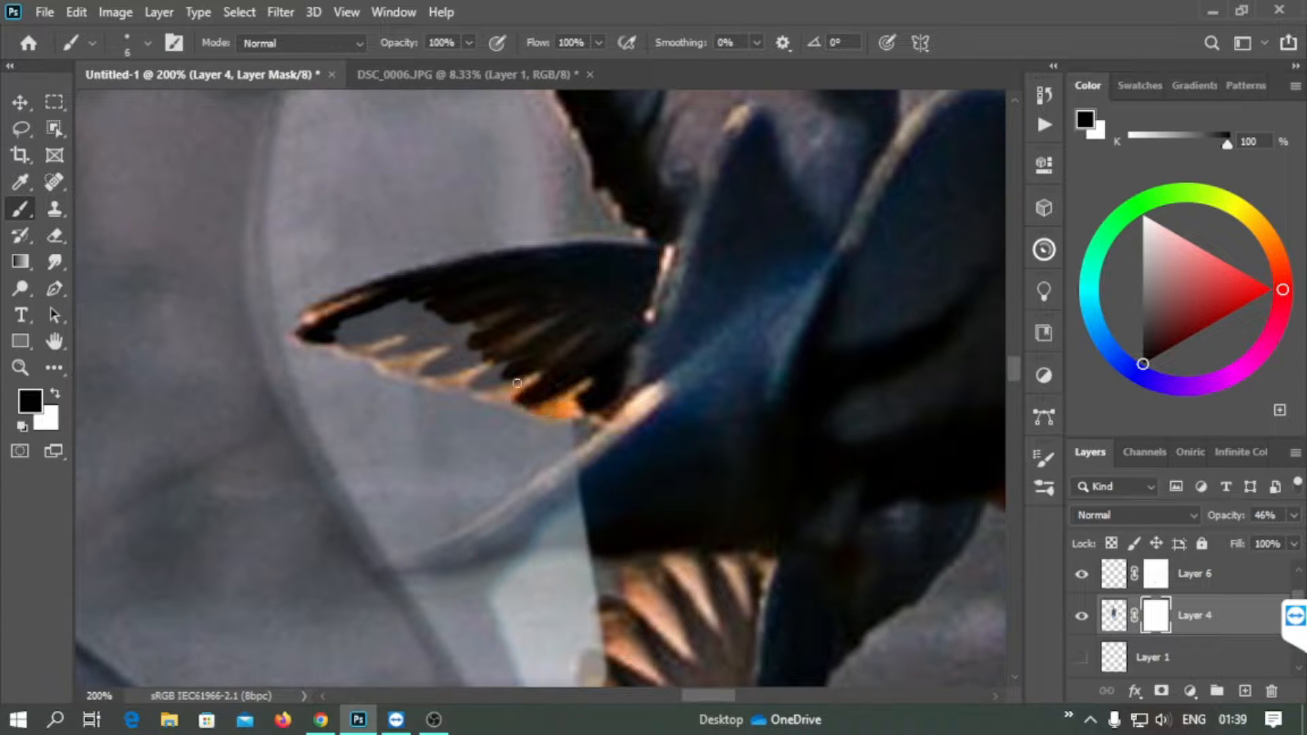
mouse_move(478, 385)
mouse_down()
mouse_move(417, 350)
mouse_move(453, 311)
mouse_move(332, 333)
mouse_move(382, 366)
mouse_move(420, 371)
mouse_up()
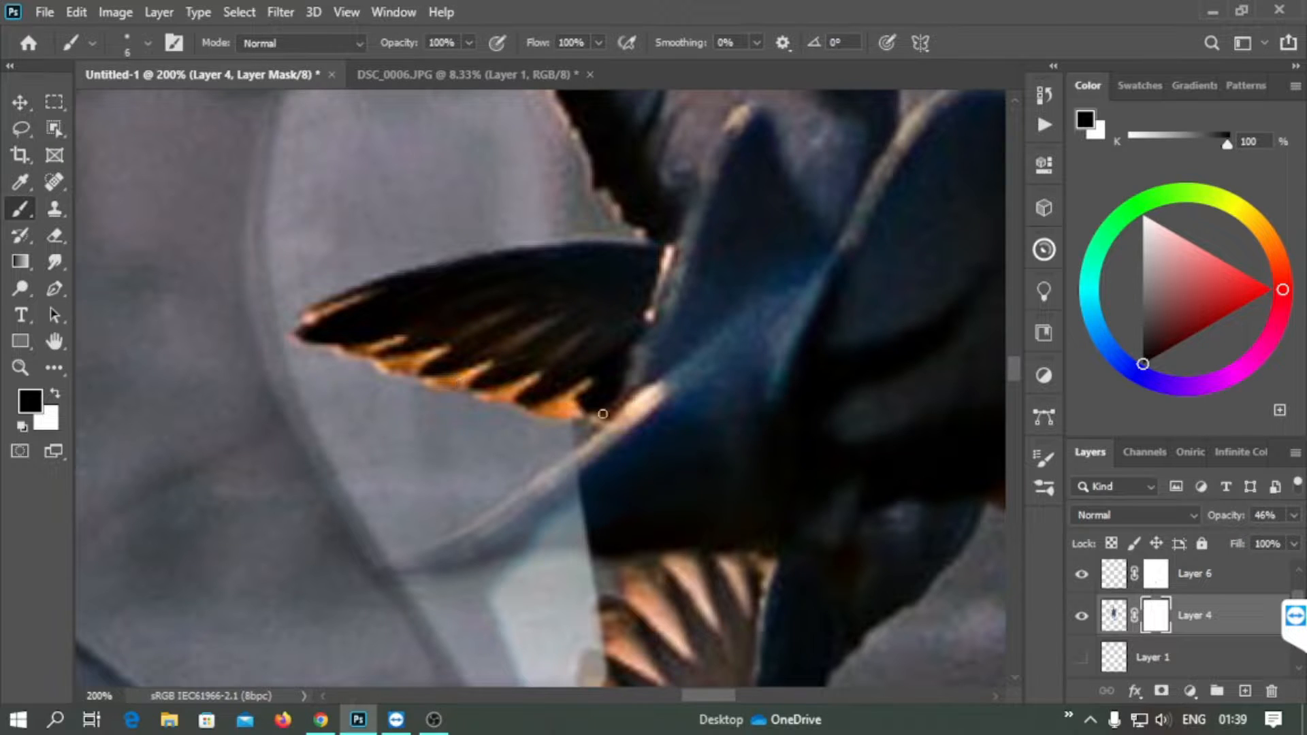
- Paint on Layer 4's mask to reveal the pigeon's pointed tail in front of the jacket
drag(561, 381, 577, 315)
mouse_move(545, 426)
mouse_down()
mouse_move(532, 463)
mouse_move(629, 467)
mouse_move(597, 485)
mouse_move(502, 494)
mouse_move(548, 465)
mouse_move(487, 463)
mouse_up()
drag(576, 455, 510, 459)
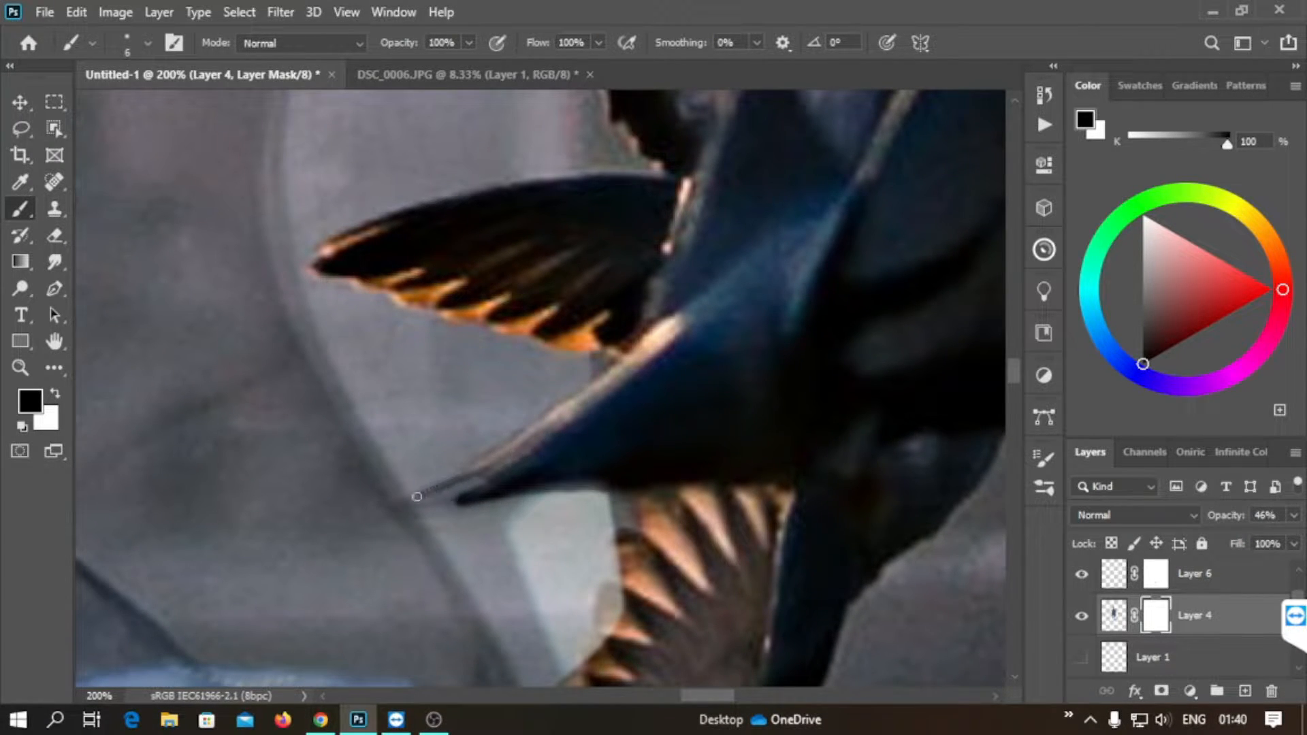
drag(416, 496, 486, 492)
key(ctrl+minus)
key(ctrl+minus)
key(ctrl+minus)
key(ctrl+minus)
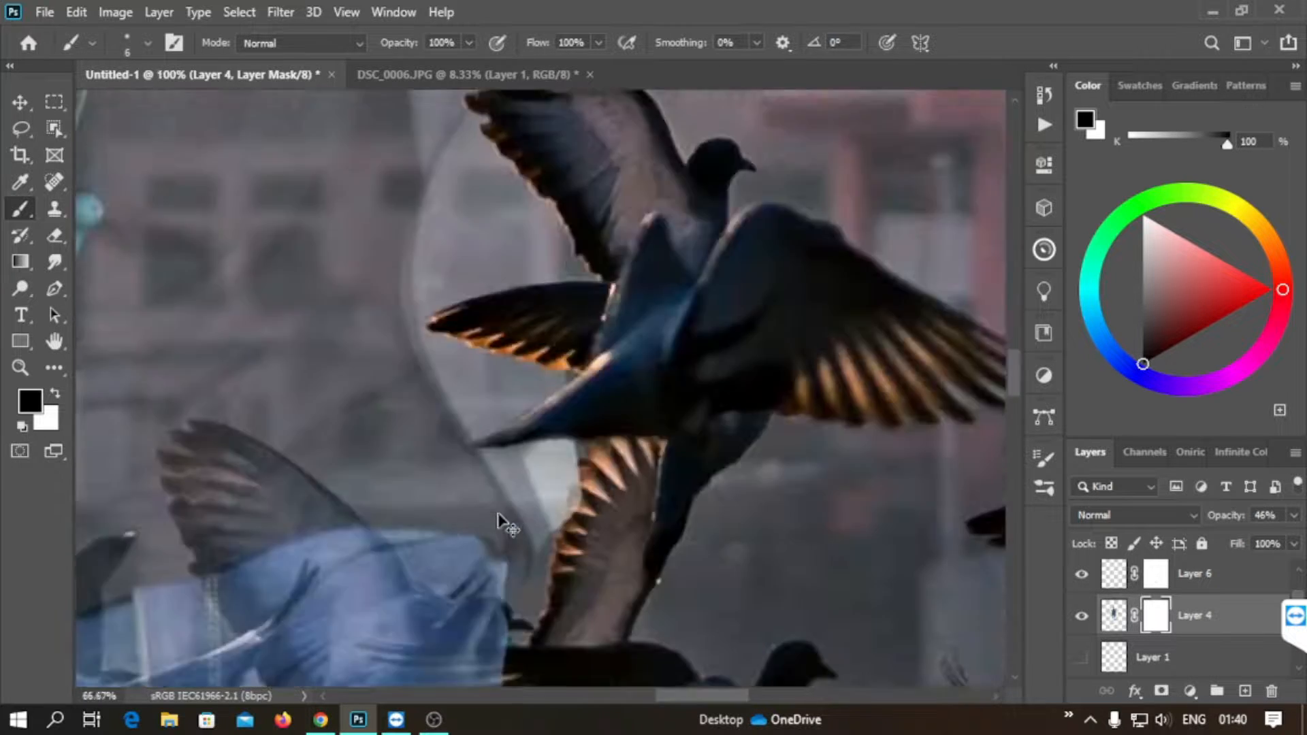
- Mask the jacket hem out along the orange feathered edge of the upright wing below the pigeon's tail
key(ctrl+plus)
key(ctrl+plus)
key(ctrl+plus)
key(ctrl+plus)
key(ctrl+plus)
drag(603, 624, 524, 358)
mouse_move(582, 344)
mouse_down()
mouse_move(545, 459)
mouse_move(581, 437)
mouse_move(557, 490)
mouse_up()
mouse_move(558, 517)
mouse_down()
mouse_move(593, 348)
mouse_move(563, 370)
mouse_up()
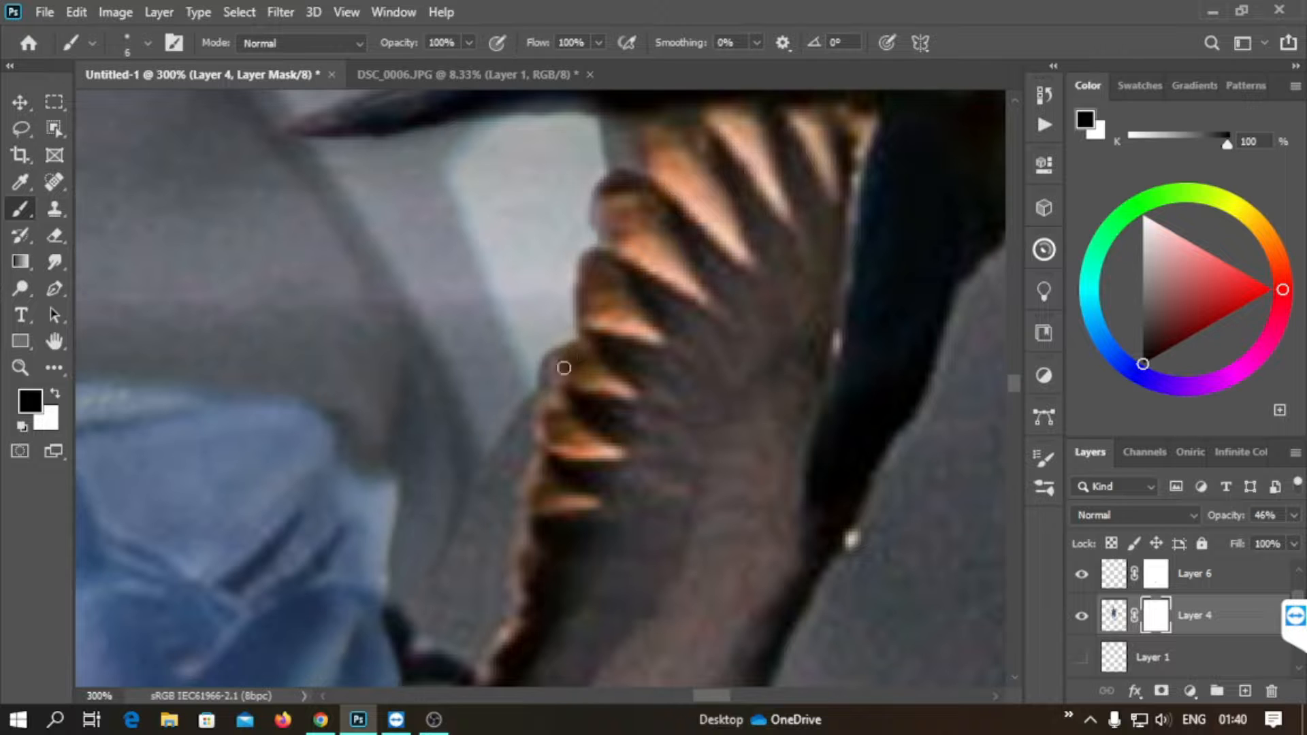
- Reveal the dark upper edge of the horizontal wing across the jeans on Layer 4's mask with a 2 px brush
key(ctrl+minus)
key(ctrl+minus)
key(ctrl+minus)
key(ctrl+plus)
key(ctrl+plus)
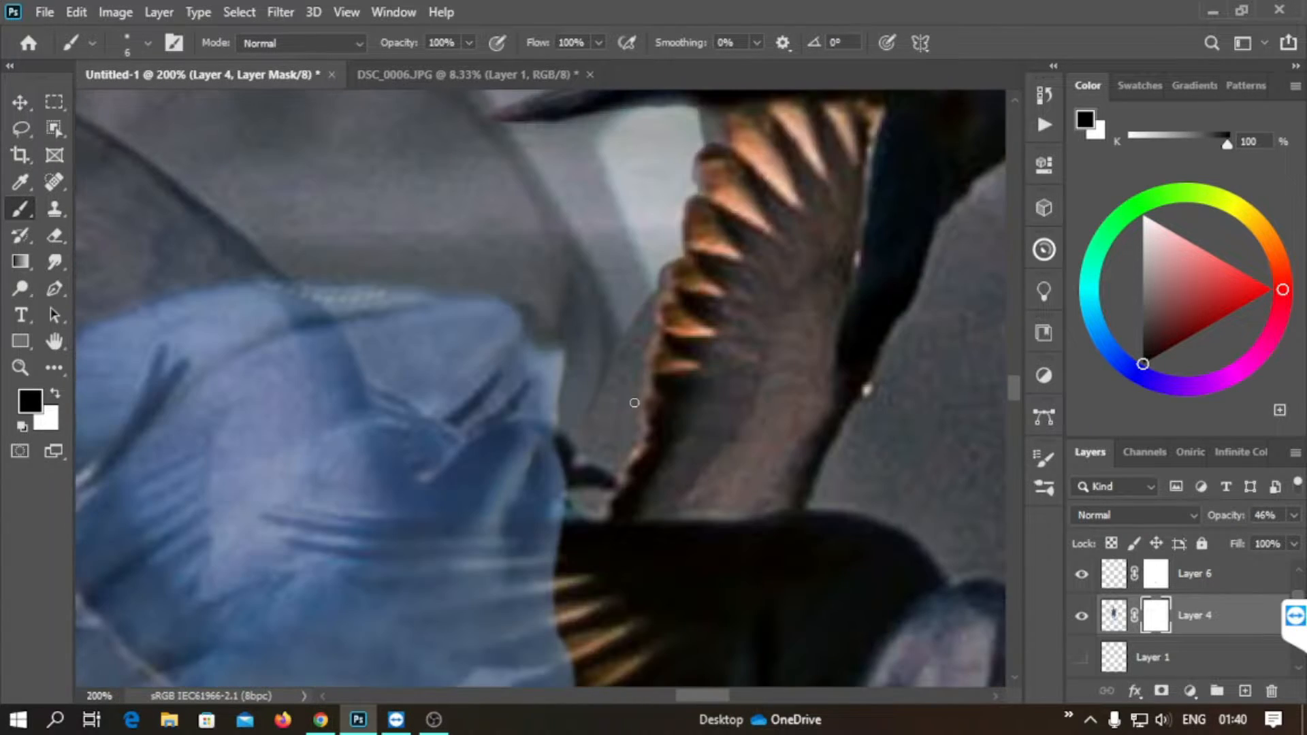
drag(473, 449, 510, 282)
mouse_move(549, 361)
mouse_down()
mouse_move(594, 360)
mouse_move(422, 360)
mouse_up()
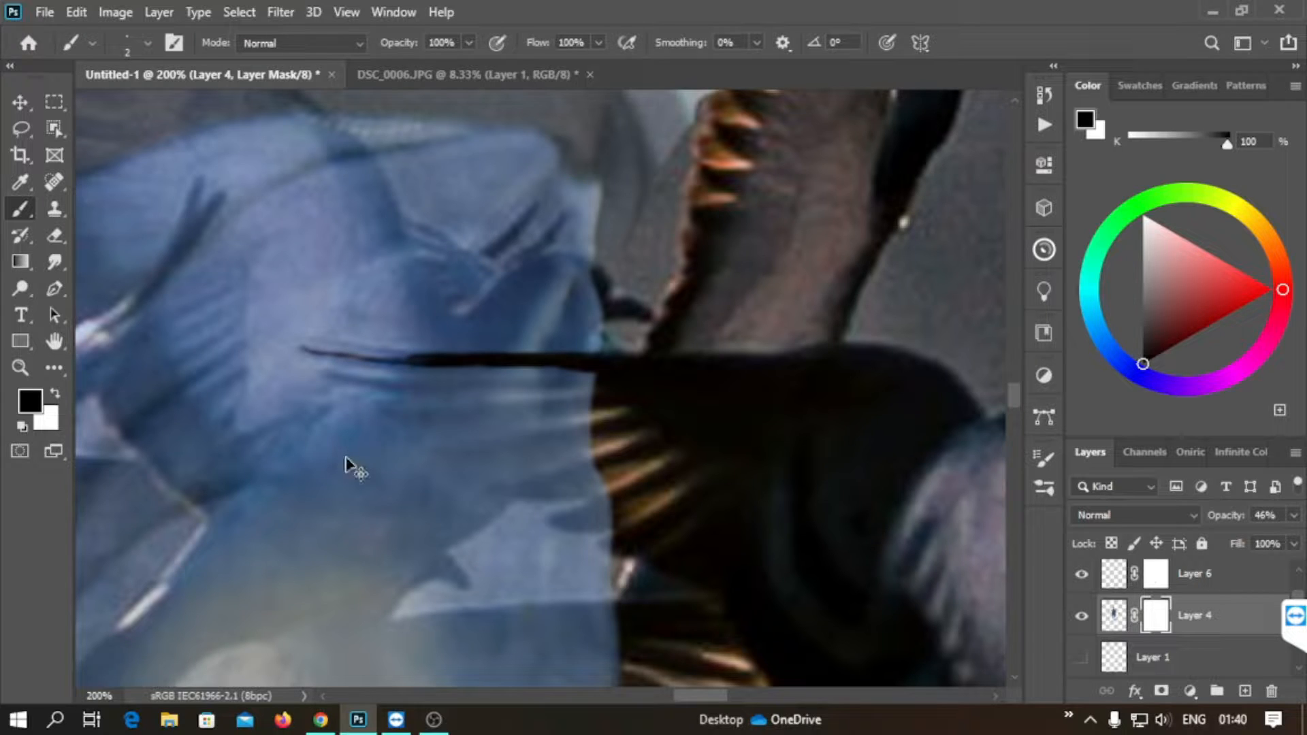
- Lower Layer 4's opacity to 21% to expose the outlines of the wing feathers behind the jeans
drag(1218, 515, 1168, 515)
key(ctrl+plus)
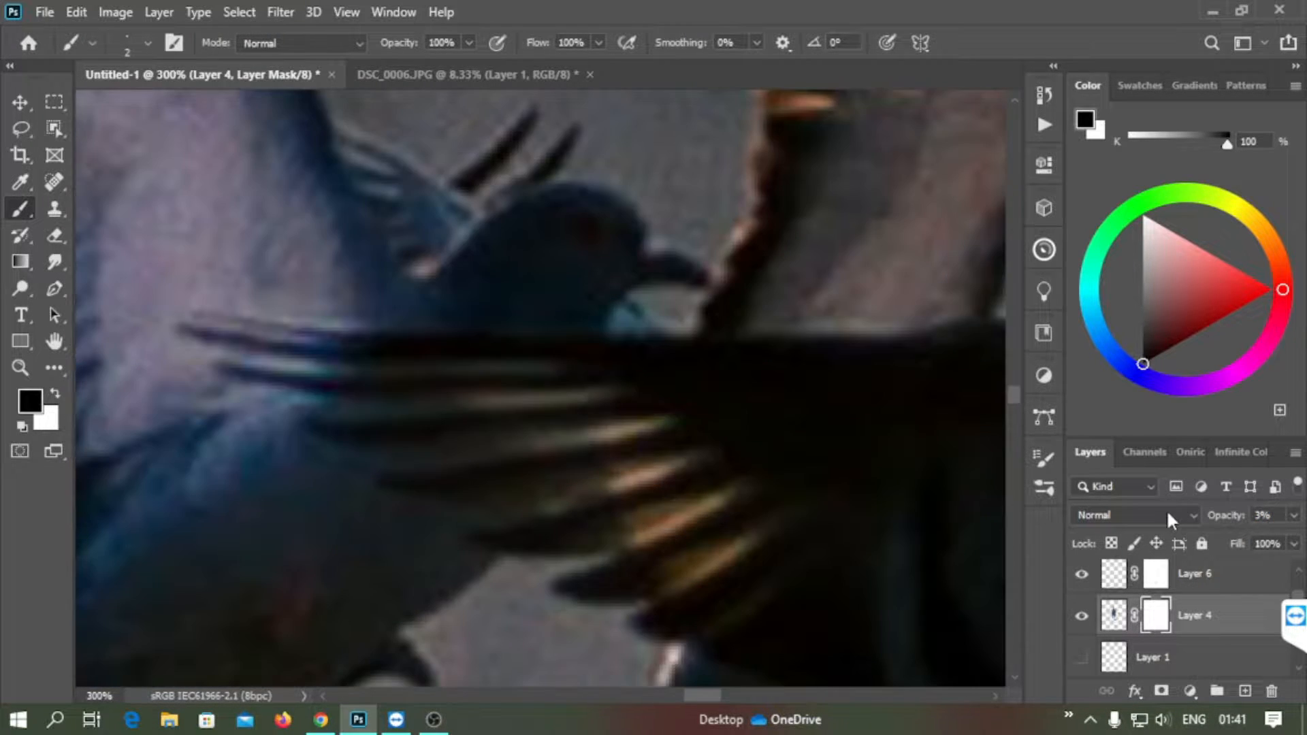
drag(391, 341, 540, 327)
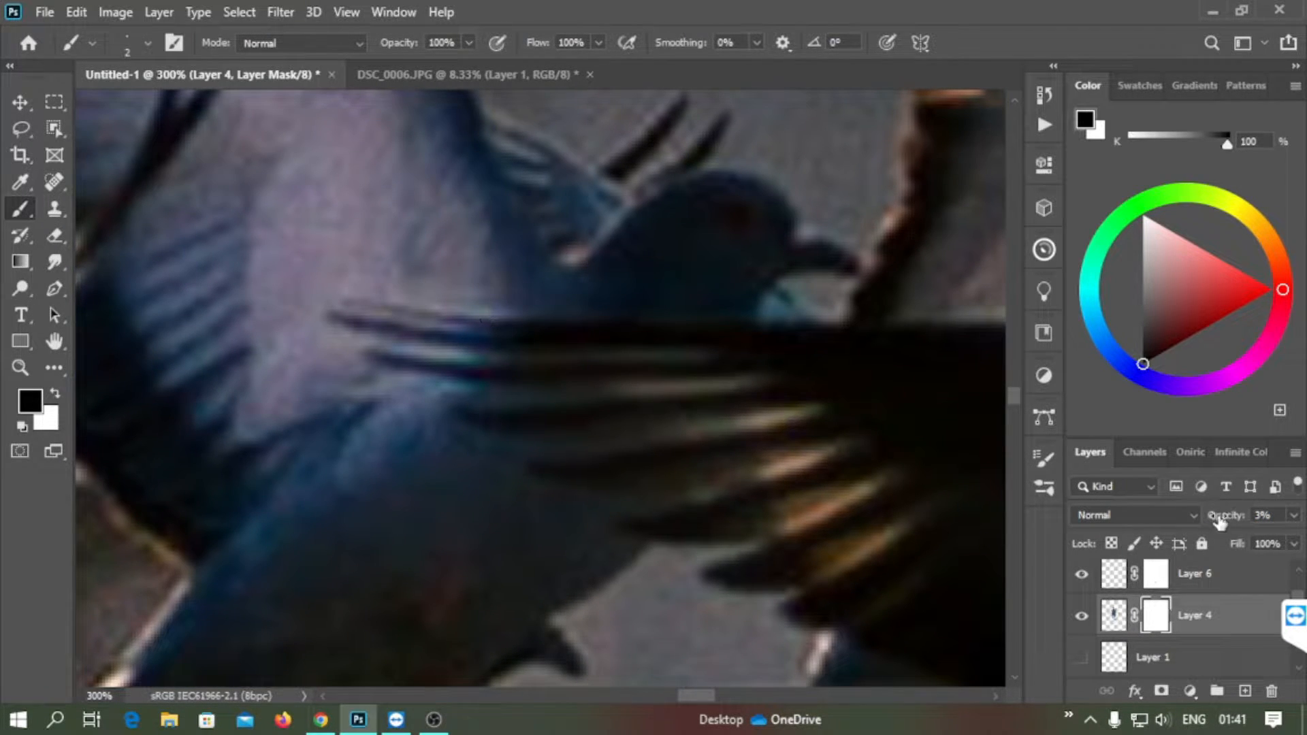
drag(1218, 518, 1230, 518)
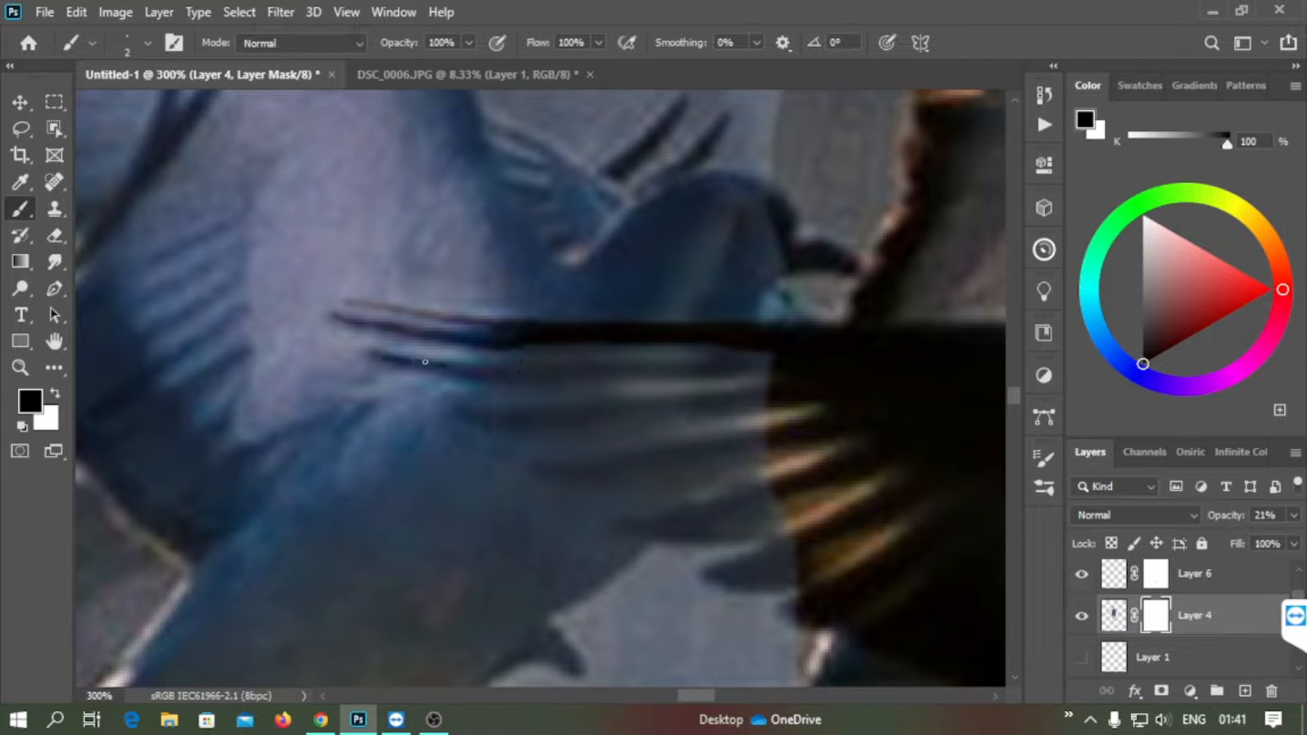
- Reveal the horizontal wing's remaining feathers across the jeans on Layer 4's mask, lowering the layer opacity to 9% to see them
mouse_move(549, 350)
mouse_down()
mouse_move(551, 381)
mouse_move(480, 390)
mouse_up()
drag(577, 383, 457, 406)
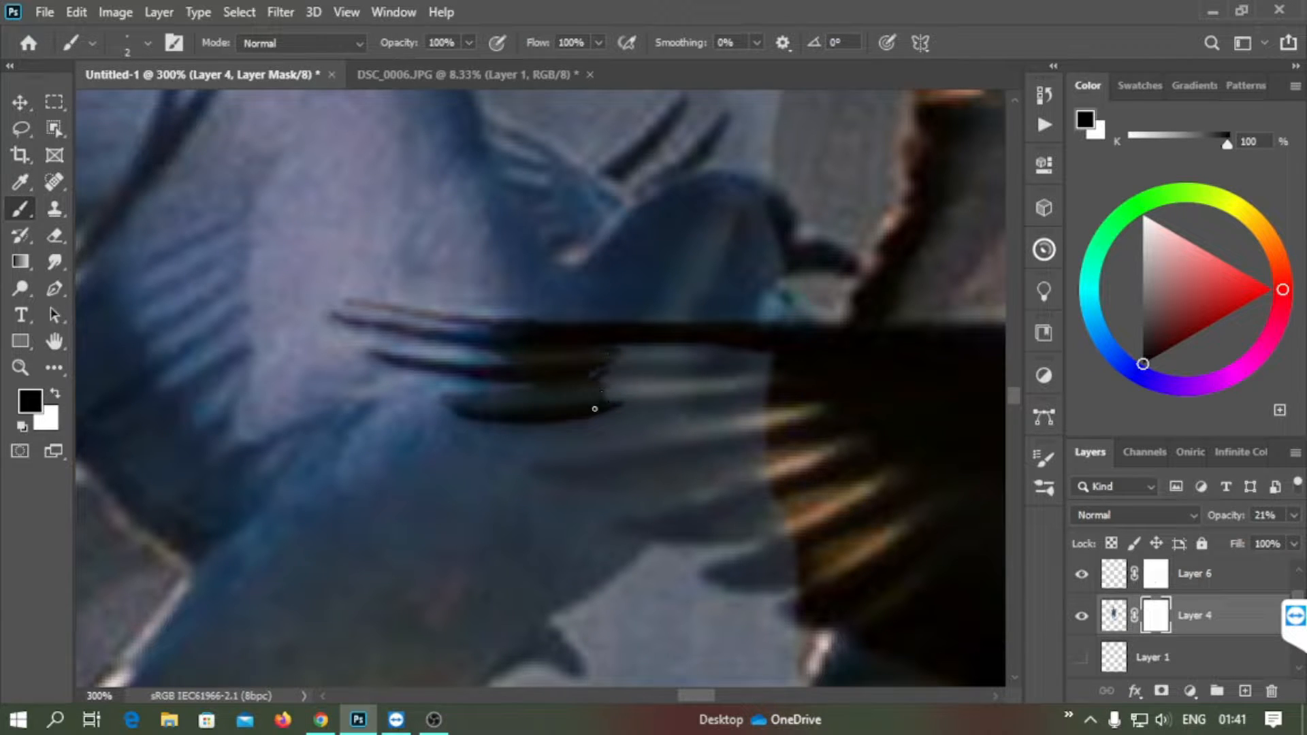
drag(1218, 515, 1150, 515)
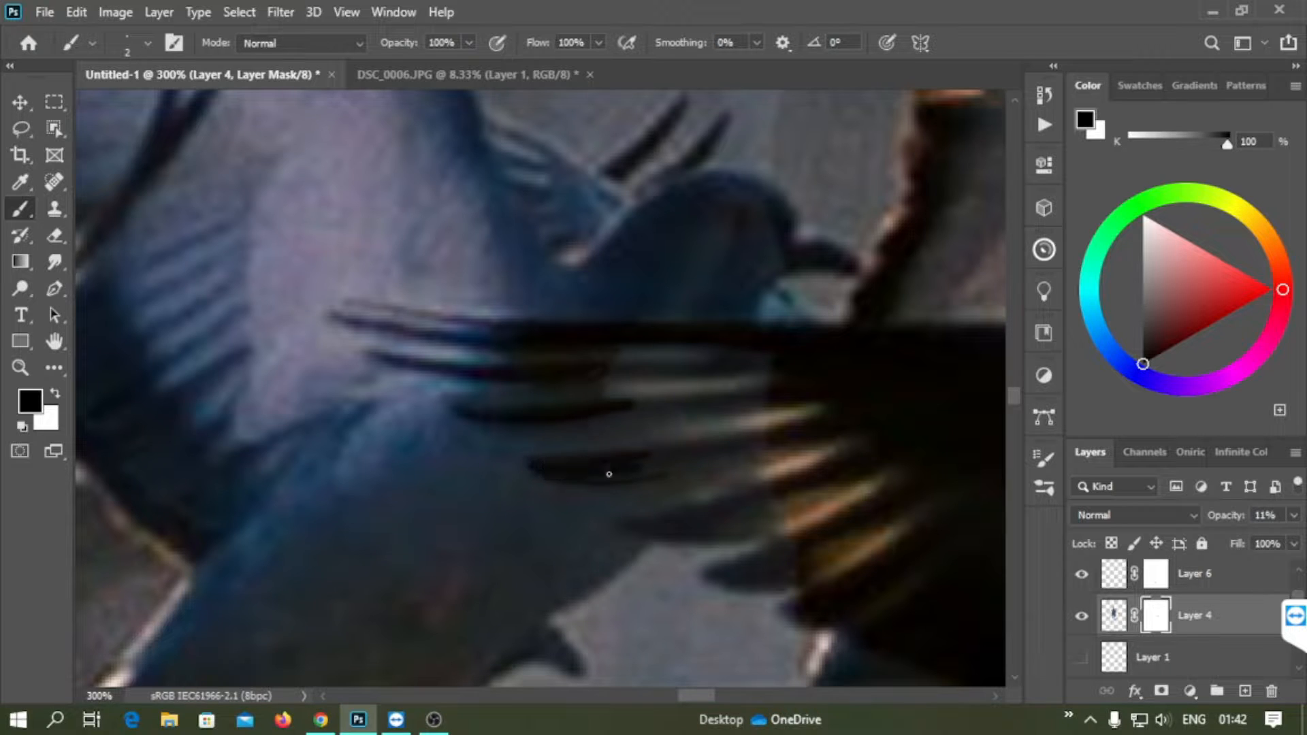
mouse_move(1195, 518)
mouse_down()
mouse_move(1166, 515)
mouse_move(1221, 516)
mouse_up()
drag(615, 431, 554, 394)
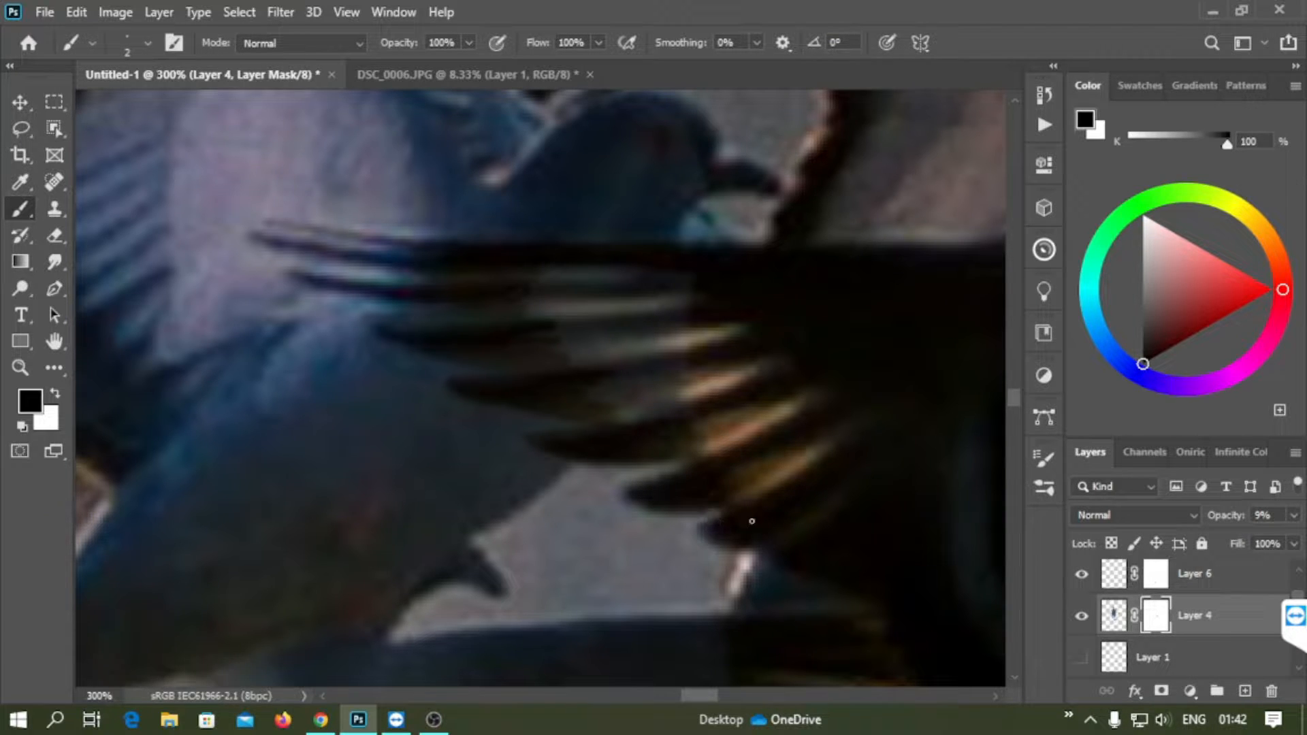
mouse_move(560, 390)
mouse_down()
mouse_move(670, 364)
mouse_move(650, 327)
mouse_move(668, 304)
mouse_move(598, 294)
mouse_move(686, 274)
mouse_up()
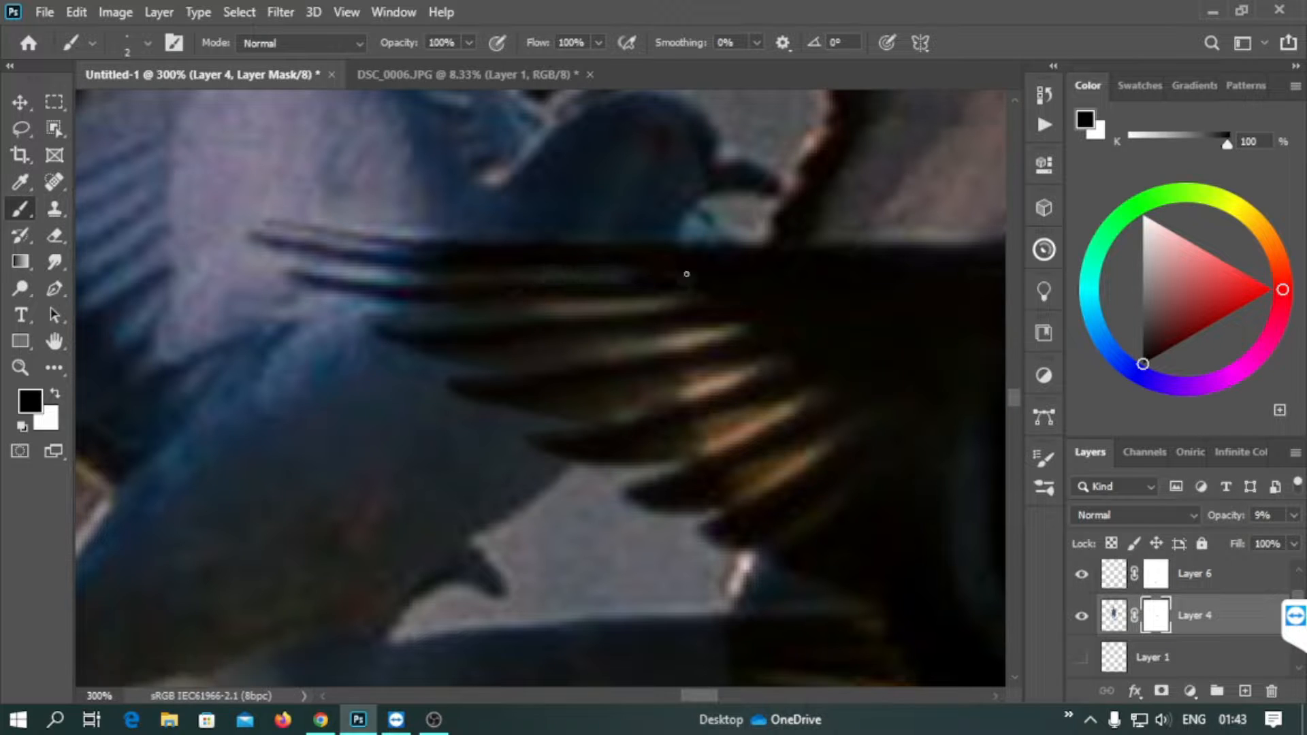
- With Layer 4 at 19% opacity, mask the jeans away over the small raised wing beside the knee using a 7 px brush
key(ctrl+0)
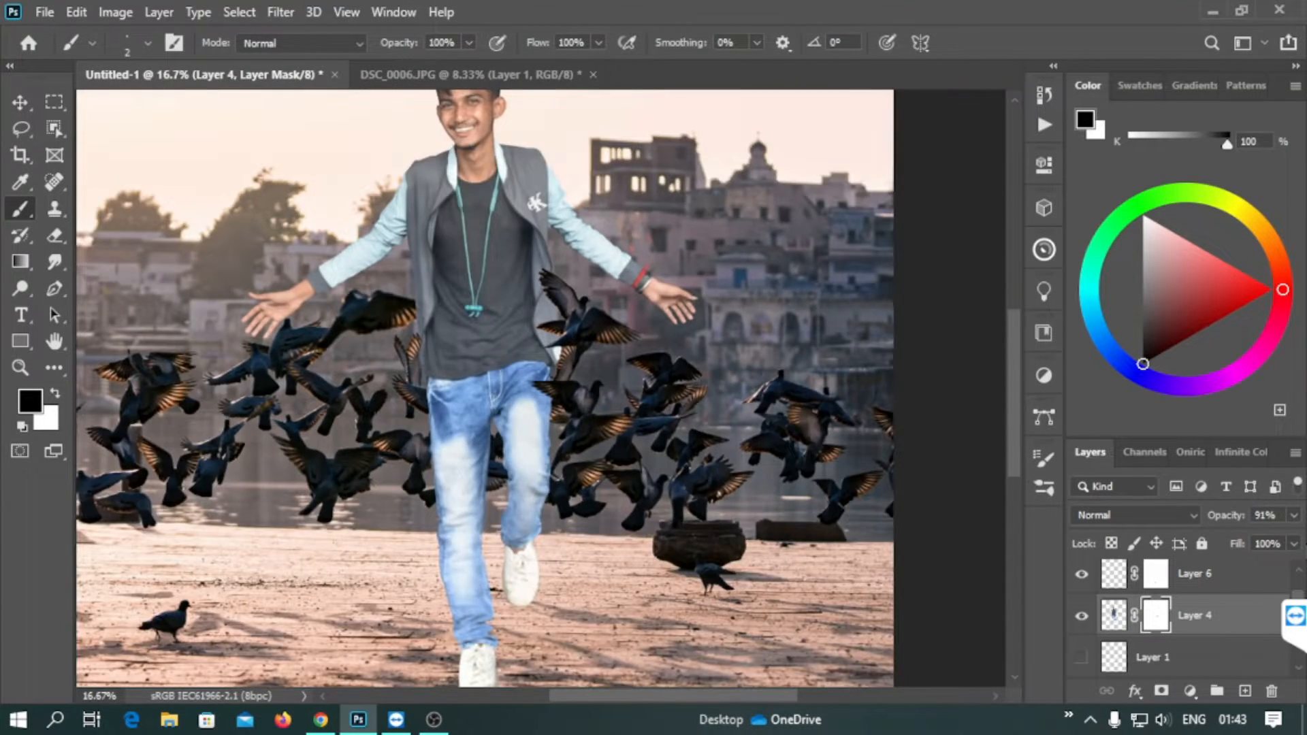
key(ctrl+plus)
key(ctrl+plus)
key(ctrl+plus)
key(ctrl+plus)
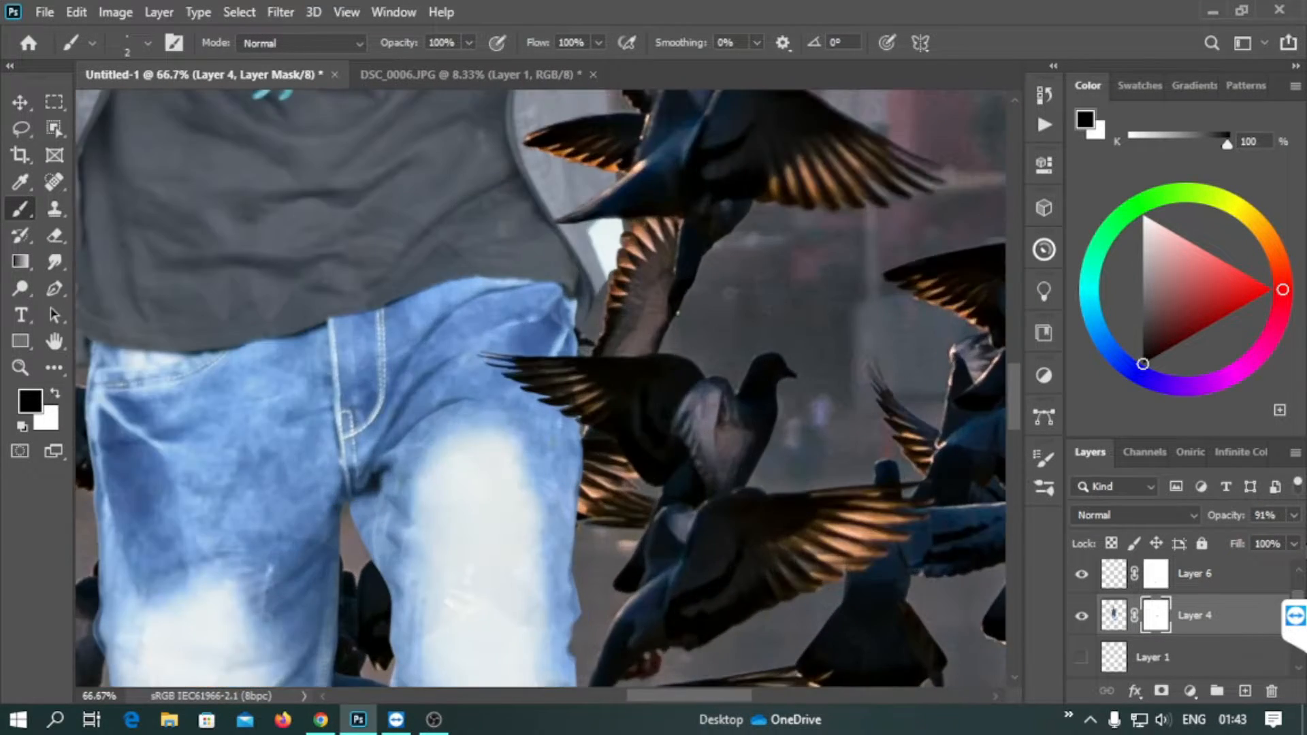
drag(544, 554, 636, 285)
drag(1224, 513, 1183, 502)
key(ctrl+plus)
key(ctrl+plus)
drag(911, 184, 522, 302)
key(bracketright)
mouse_move(438, 269)
mouse_down()
mouse_move(471, 339)
mouse_move(542, 415)
mouse_up()
drag(1216, 515, 1196, 518)
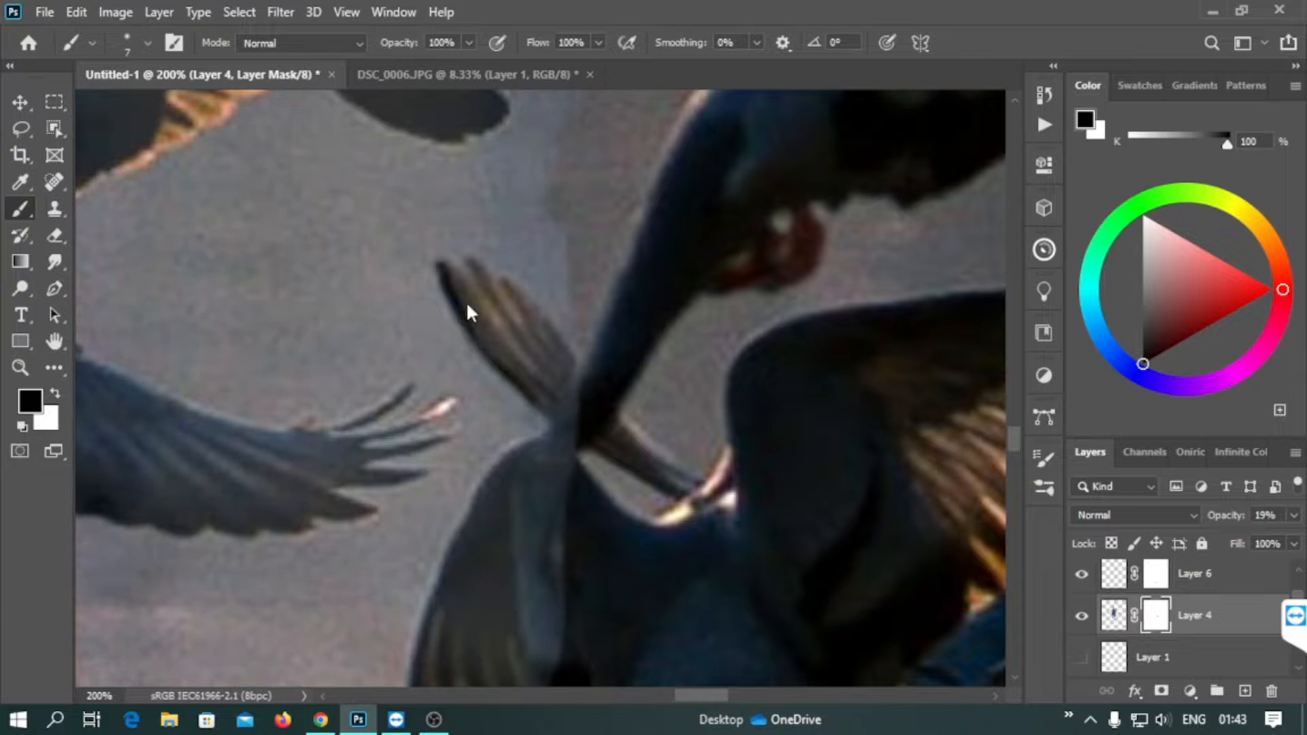
mouse_move(477, 271)
mouse_down()
mouse_move(533, 316)
mouse_move(572, 426)
mouse_move(542, 368)
mouse_move(509, 342)
mouse_move(553, 360)
mouse_move(566, 461)
mouse_move(601, 350)
mouse_up()
- Reveal the fanned wing just below the small raised one in front of the jeans on Layer 4's mask
mouse_move(587, 371)
mouse_down()
mouse_move(554, 386)
mouse_move(552, 364)
mouse_move(491, 398)
mouse_move(441, 548)
mouse_move(471, 612)
mouse_move(483, 512)
mouse_move(528, 522)
mouse_move(452, 513)
mouse_move(557, 458)
mouse_move(540, 402)
mouse_move(490, 437)
mouse_move(593, 314)
mouse_move(574, 306)
mouse_move(495, 394)
mouse_up()
key(ctrl+z)
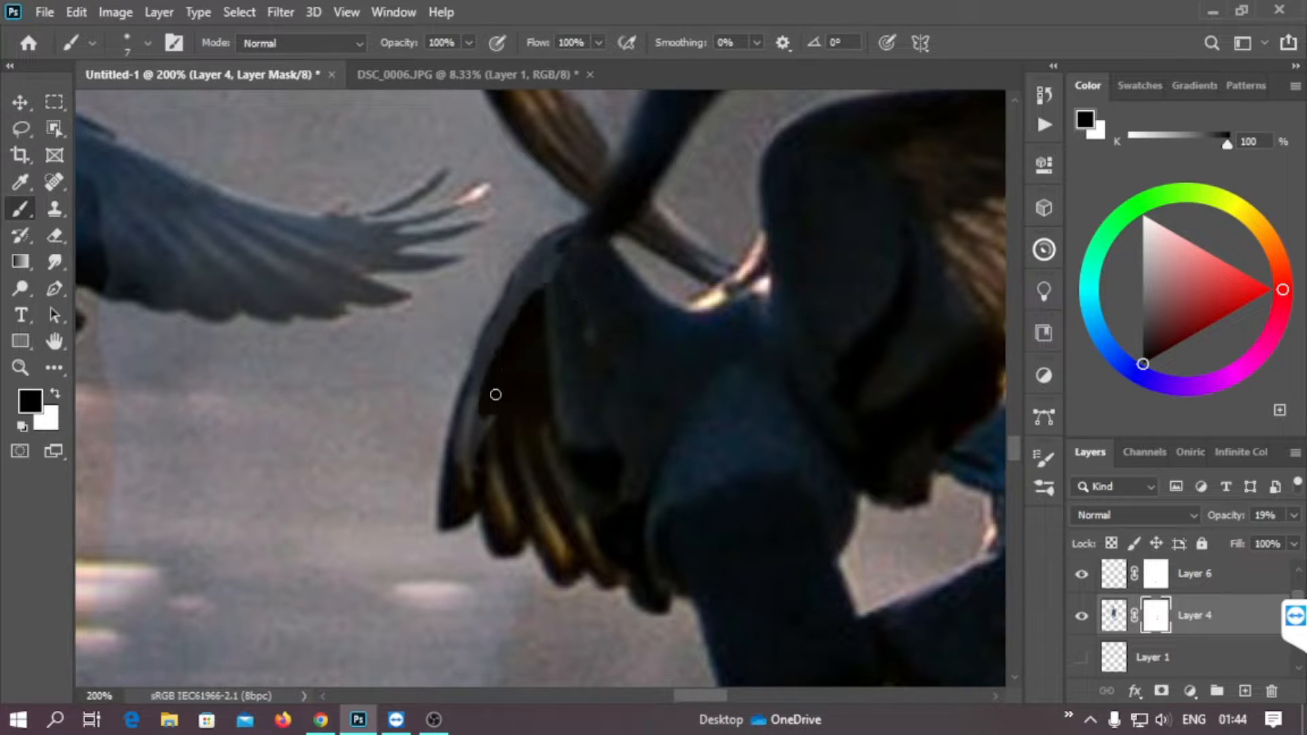
mouse_move(540, 247)
mouse_down()
mouse_move(505, 315)
mouse_move(504, 406)
mouse_move(463, 422)
mouse_up()
key(ctrl+minus)
key(ctrl+minus)
key(ctrl+minus)
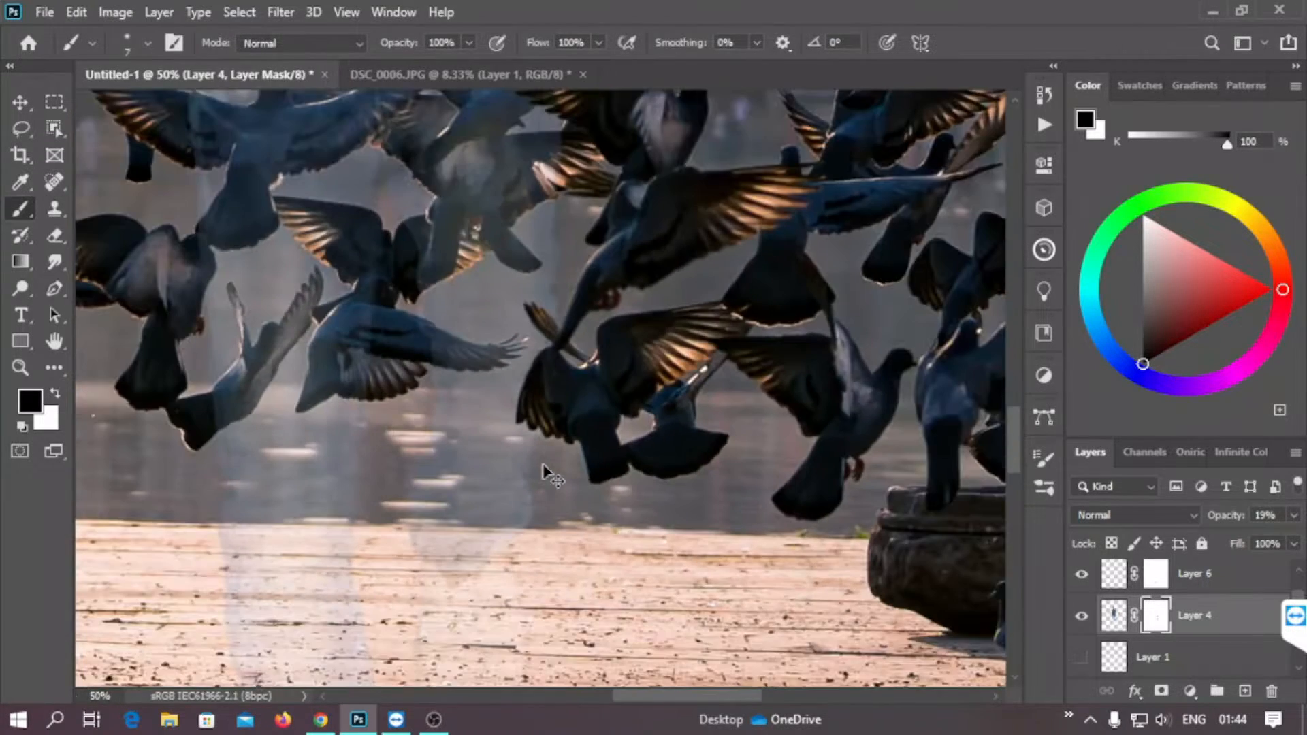
- Restore Layer 4's opacity to 100%
drag(1218, 516, 1287, 516)
key(ctrl+minus)
key(ctrl+minus)
key(ctrl+minus)
key(ctrl+minus)
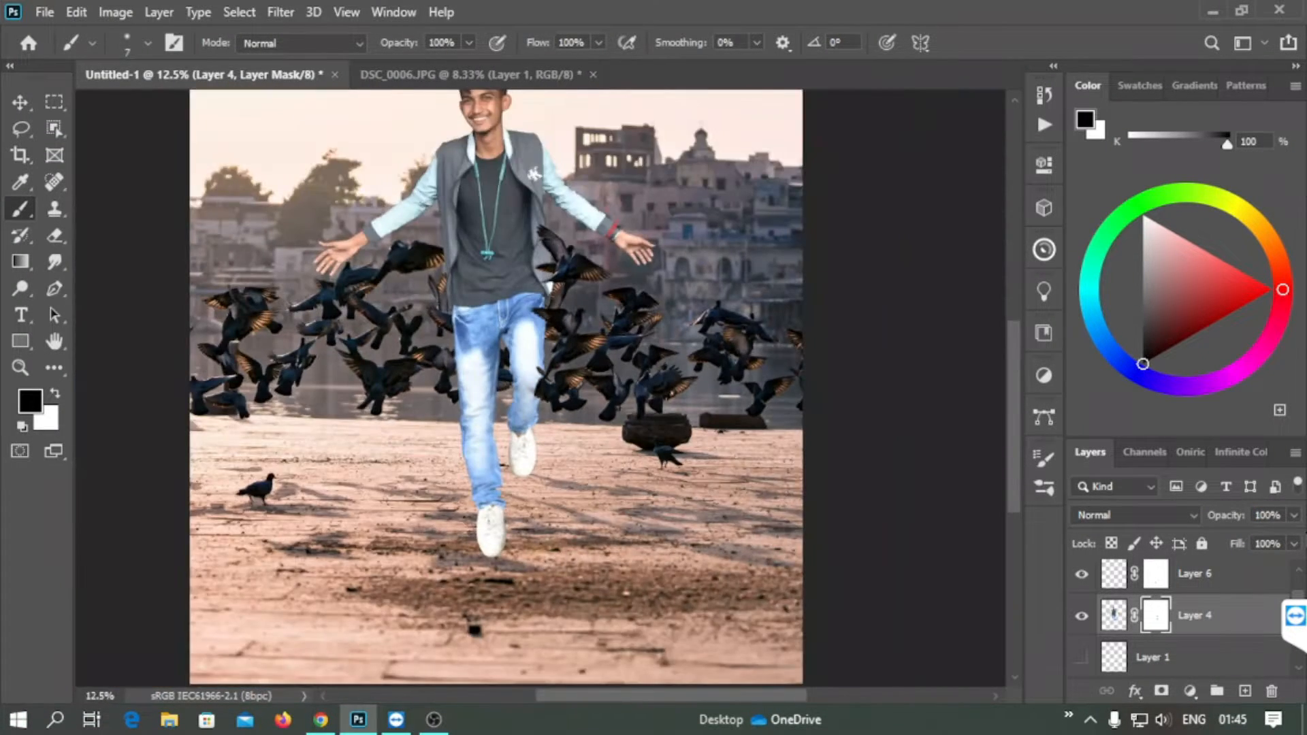
- Paint white on Layer 4's mask to bring back the jeans edge beside the small raised wing
key(ctrl+plus)
key(ctrl+plus)
key(ctrl+plus)
key(ctrl+plus)
key(ctrl+plus)
key(ctrl+plus)
scroll(425, 282, up, 3)
key(x)
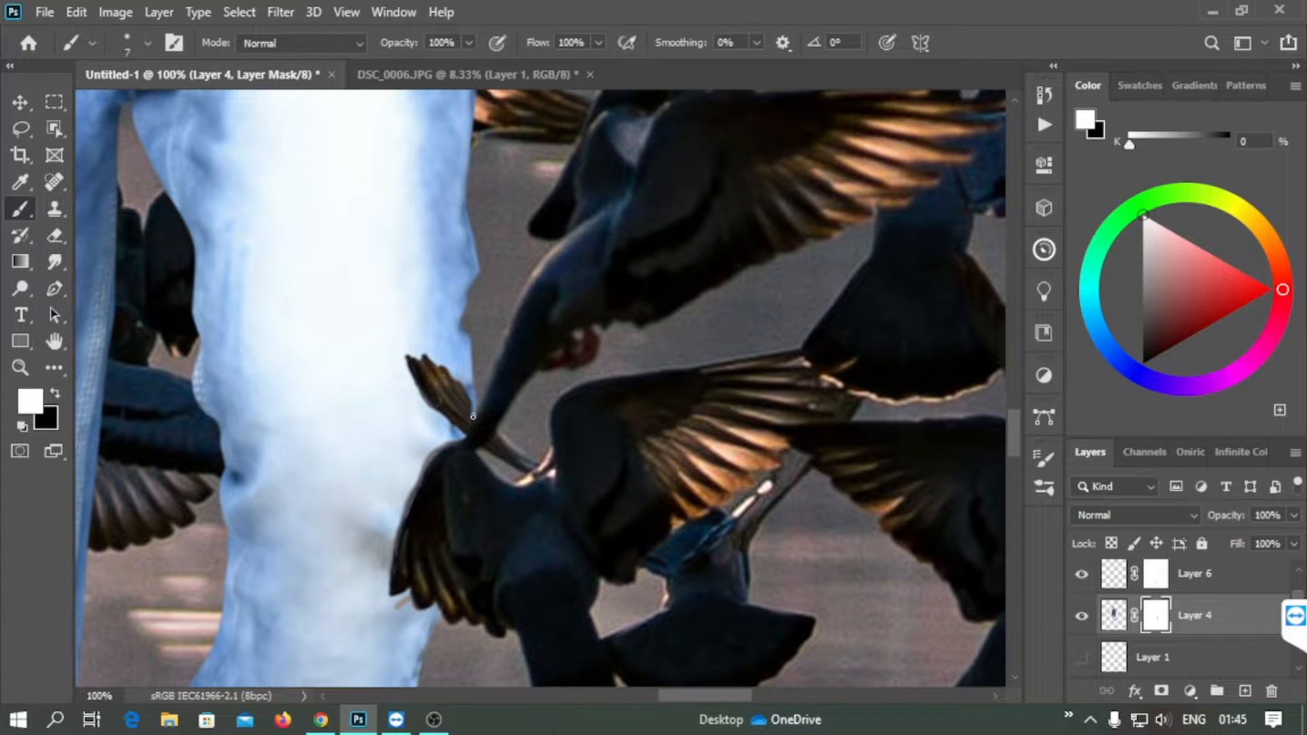
mouse_move(460, 387)
mouse_down()
mouse_move(468, 419)
mouse_move(723, 411)
mouse_up()
- Lower Layer 4's opacity to 62% and mask the jacket edge away over the upright orange-feathered wing with black
drag(1225, 518, 1200, 519)
drag(457, 170, 463, 330)
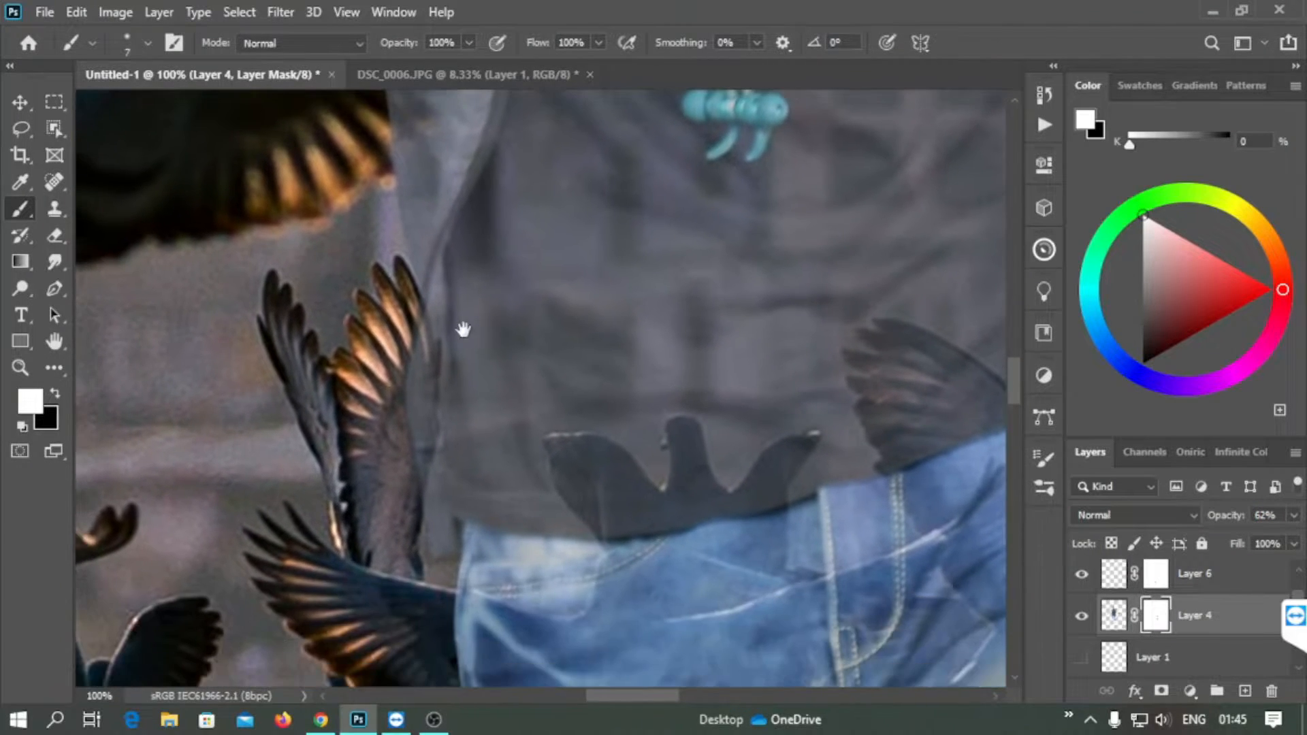
key(x)
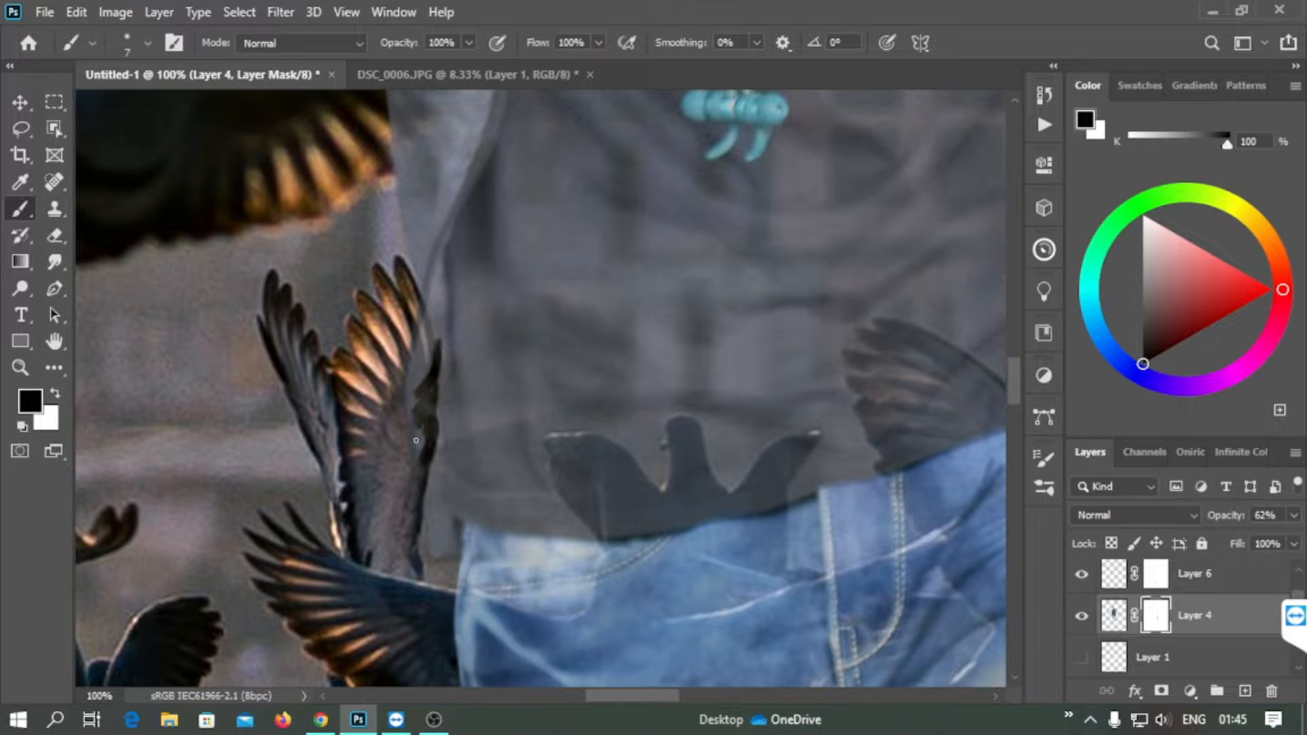
drag(424, 318, 423, 377)
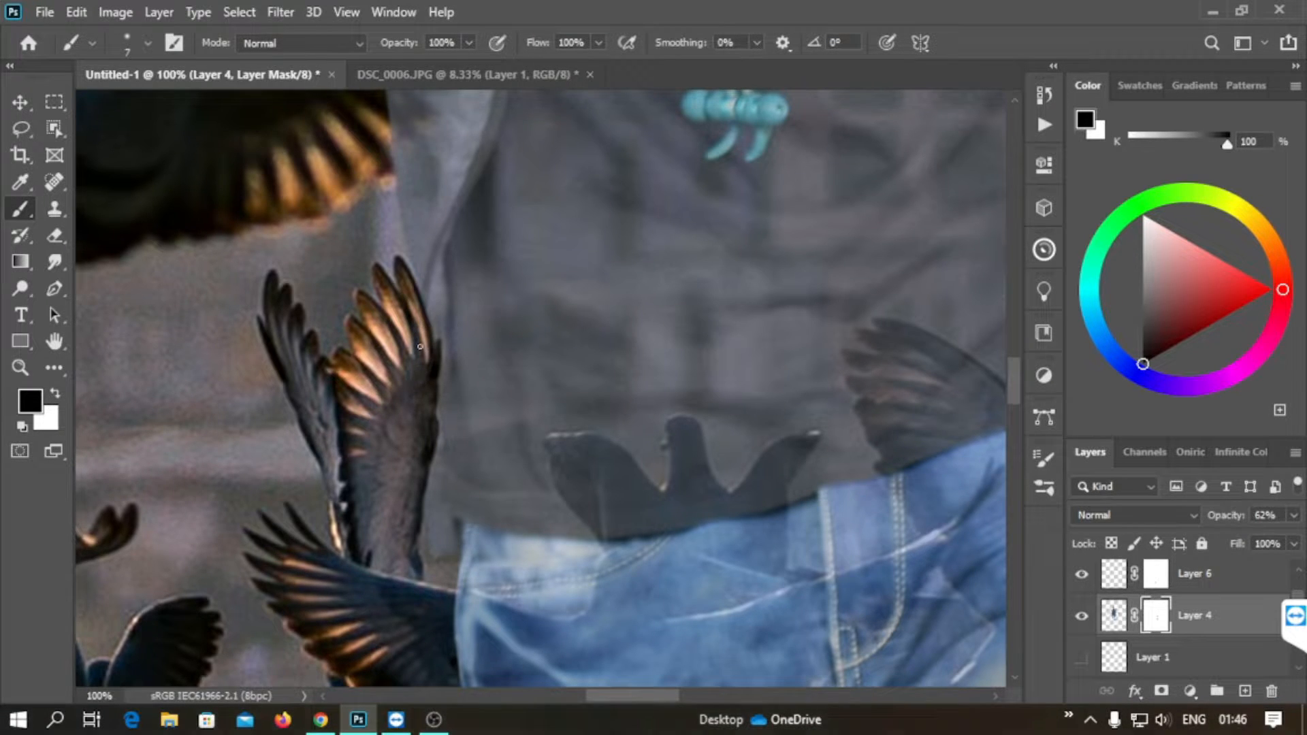
scroll(368, 336, up, 5)
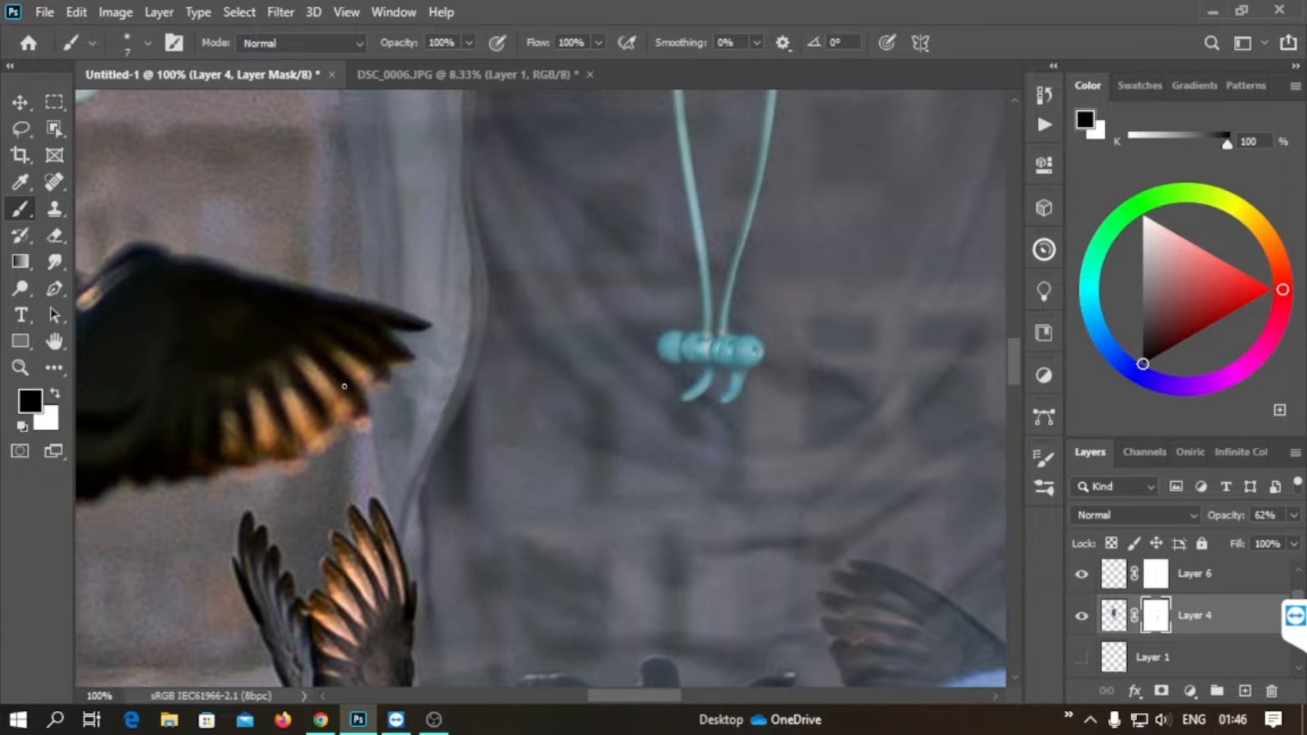
scroll(352, 412, down, 4)
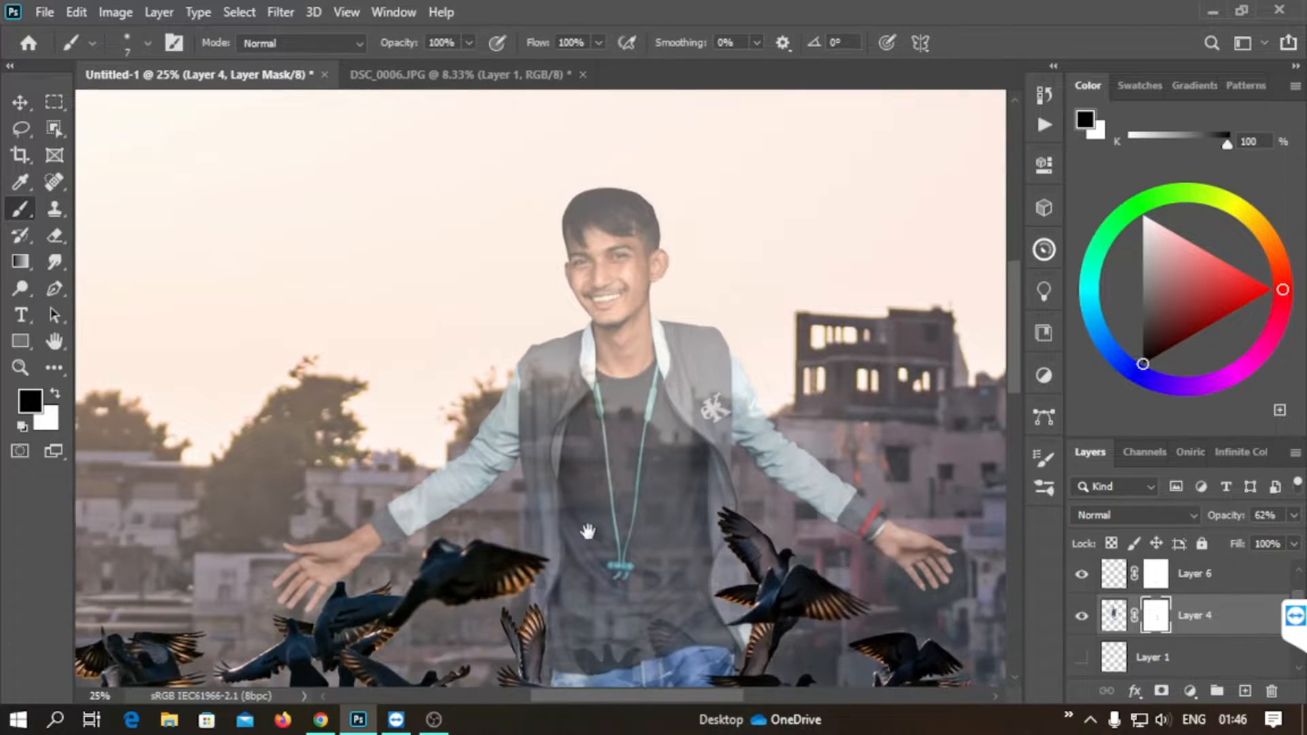
- Return Layer 4 to 100% opacity for a look at the whole composite
drag(1293, 515, 1300, 521)
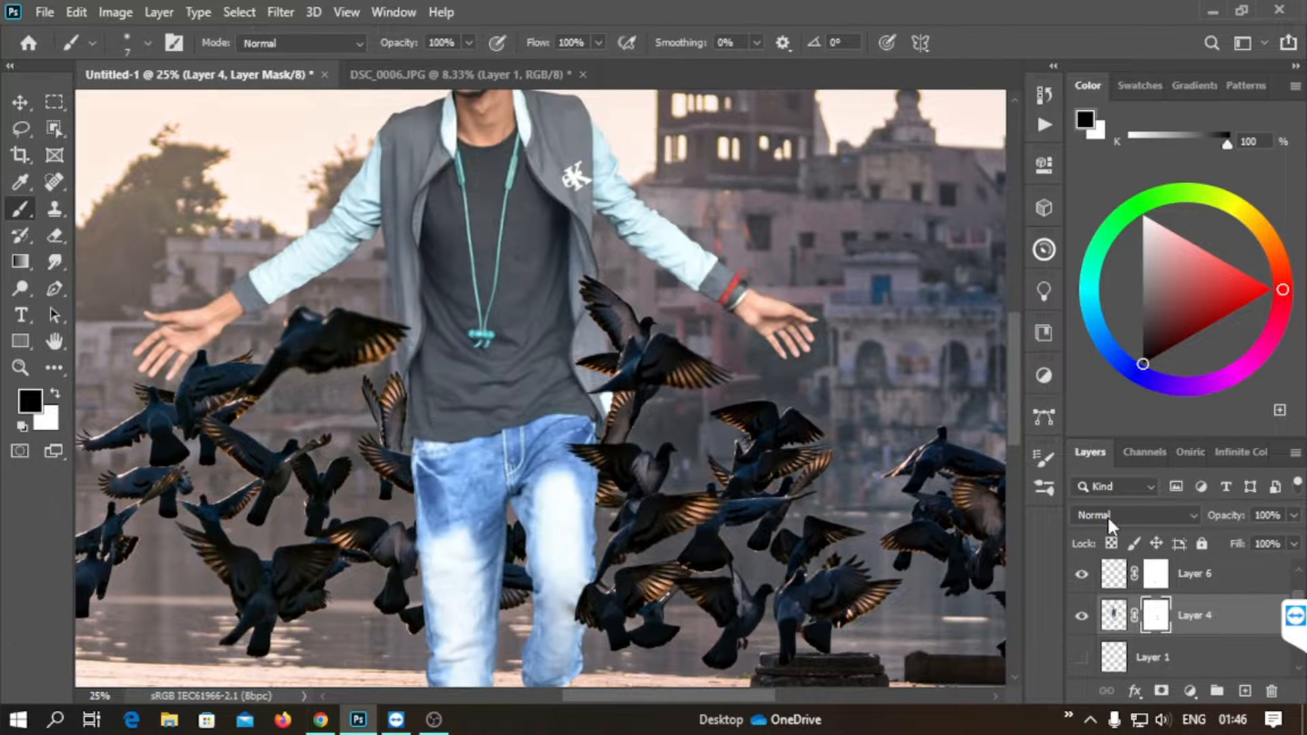
key(ctrl+minus)
key(ctrl+minus)
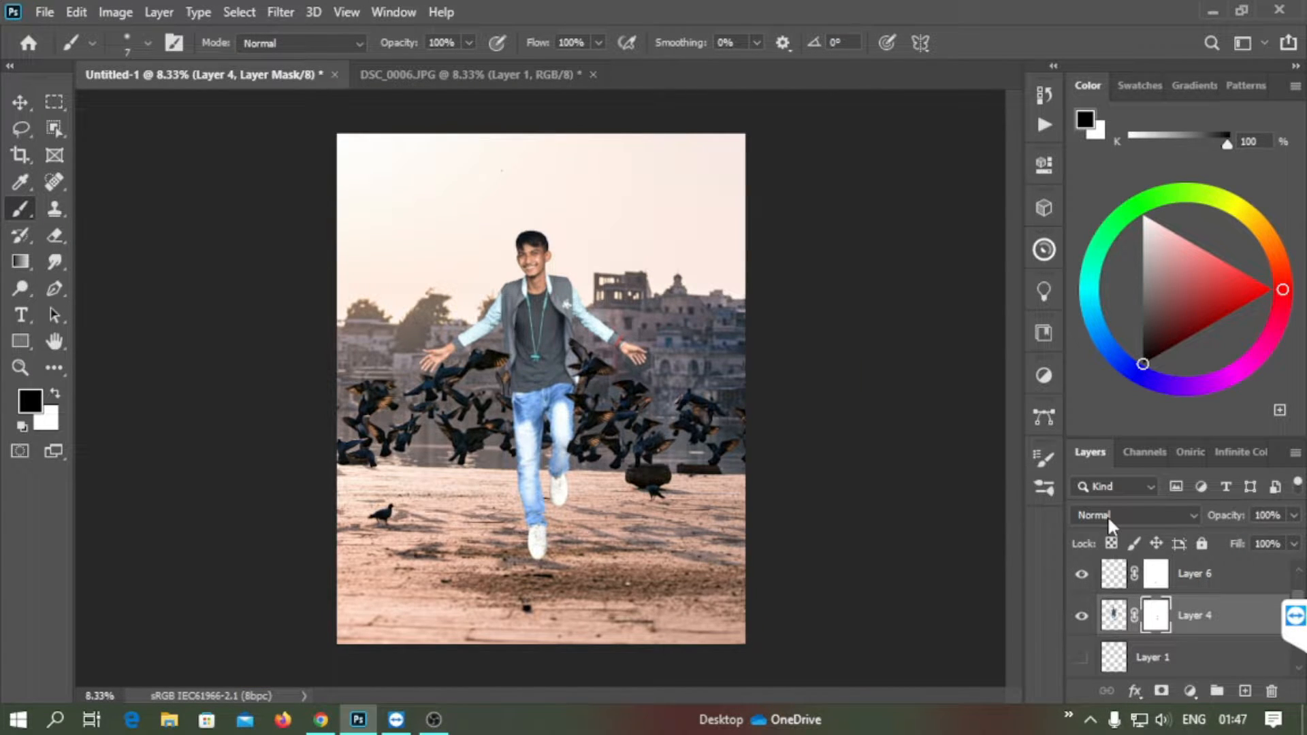
- Merge Layer 5, Layer 6 and Layer 4 into one layer with the mask applied, and toggle its visibility to check it
drag(1296, 596, 1296, 582)
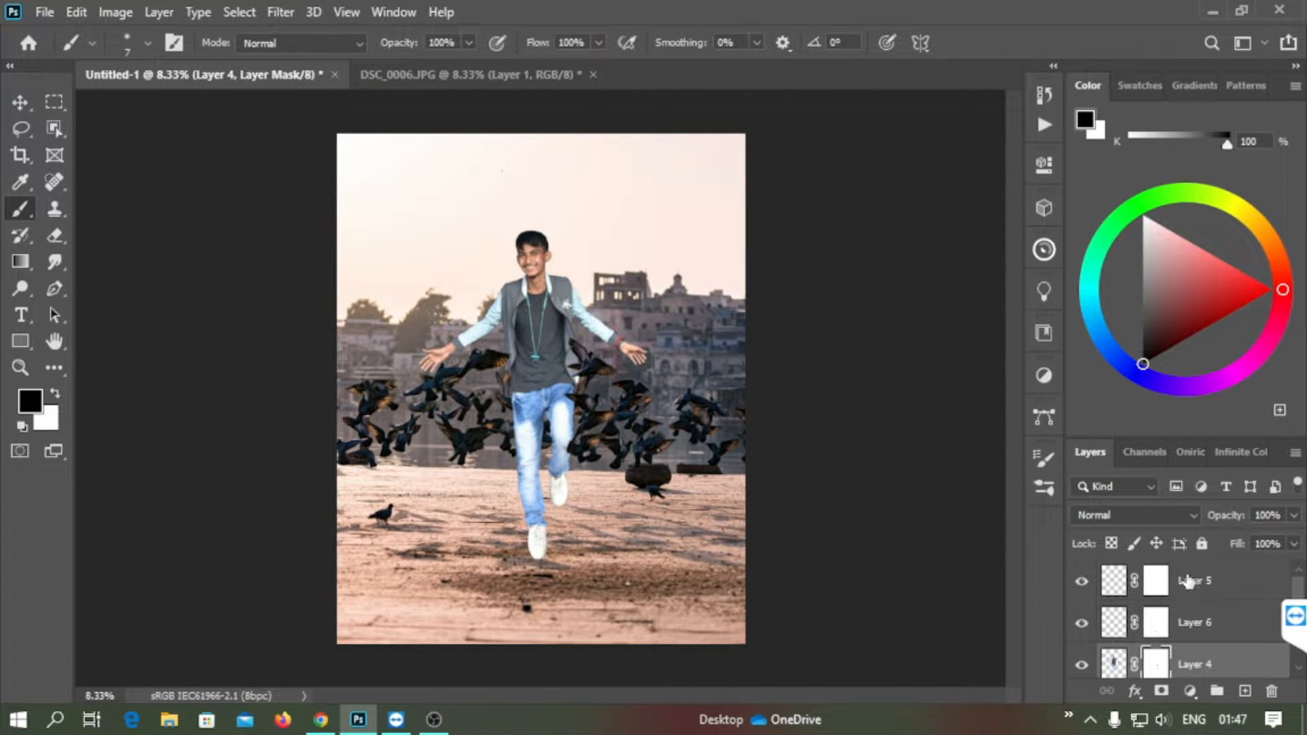
click(1187, 581)
click(1184, 663)
right_click(1179, 616)
click(966, 476)
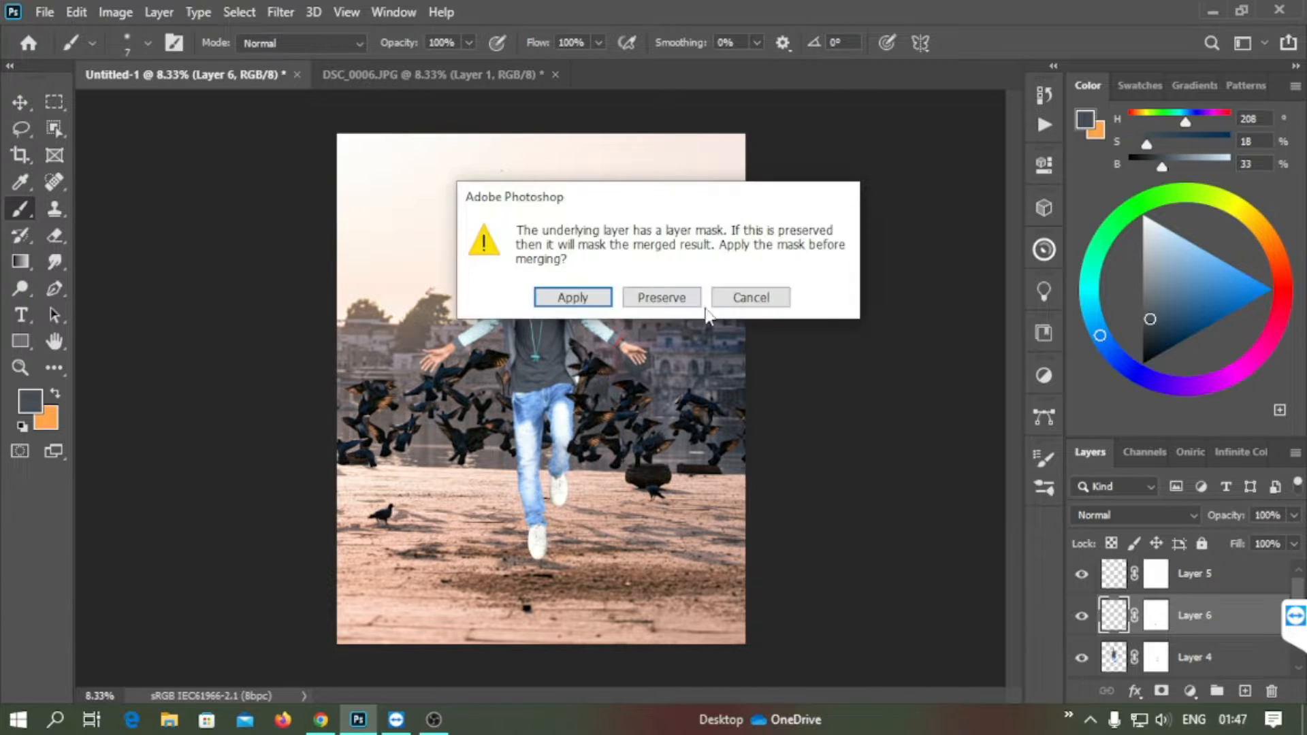
key(Return)
click(1082, 582)
click(1081, 581)
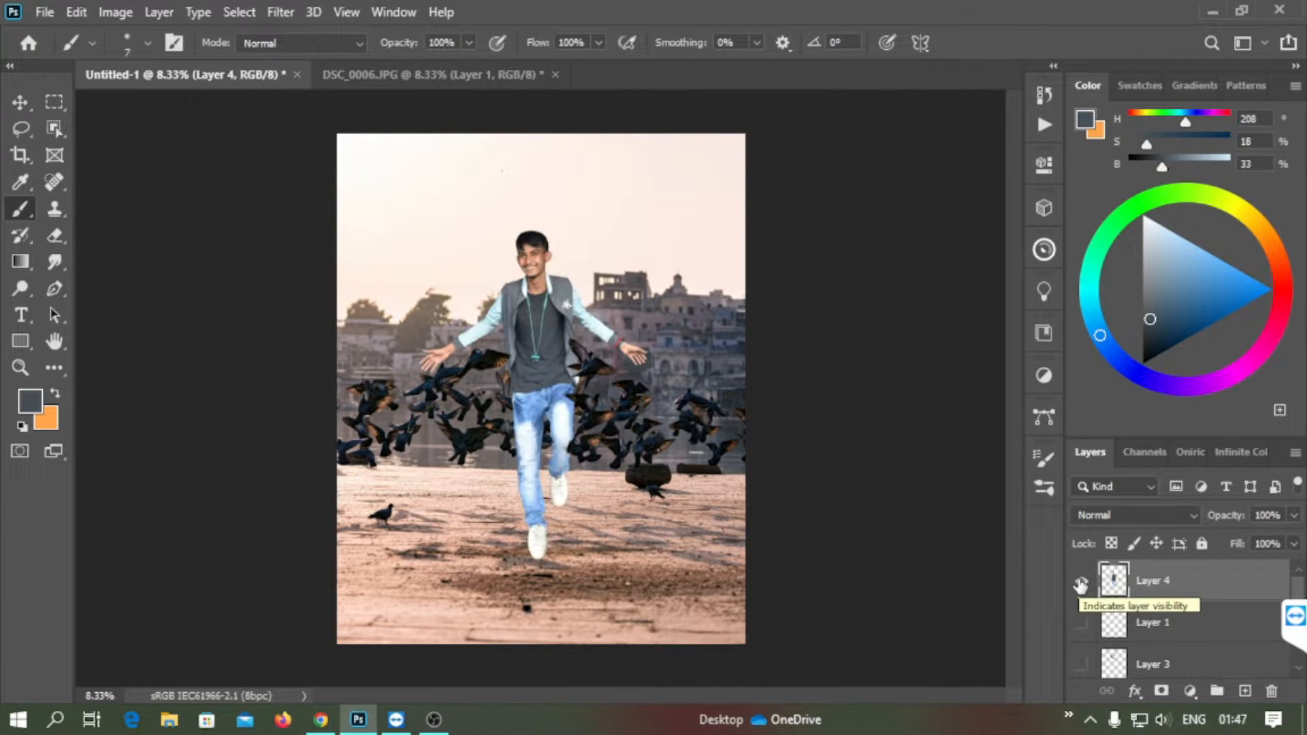
- Add a black Solid Color fill layer on top and set its blend mode to Color
click(1190, 691)
click(1153, 330)
click(1171, 185)
click(1134, 515)
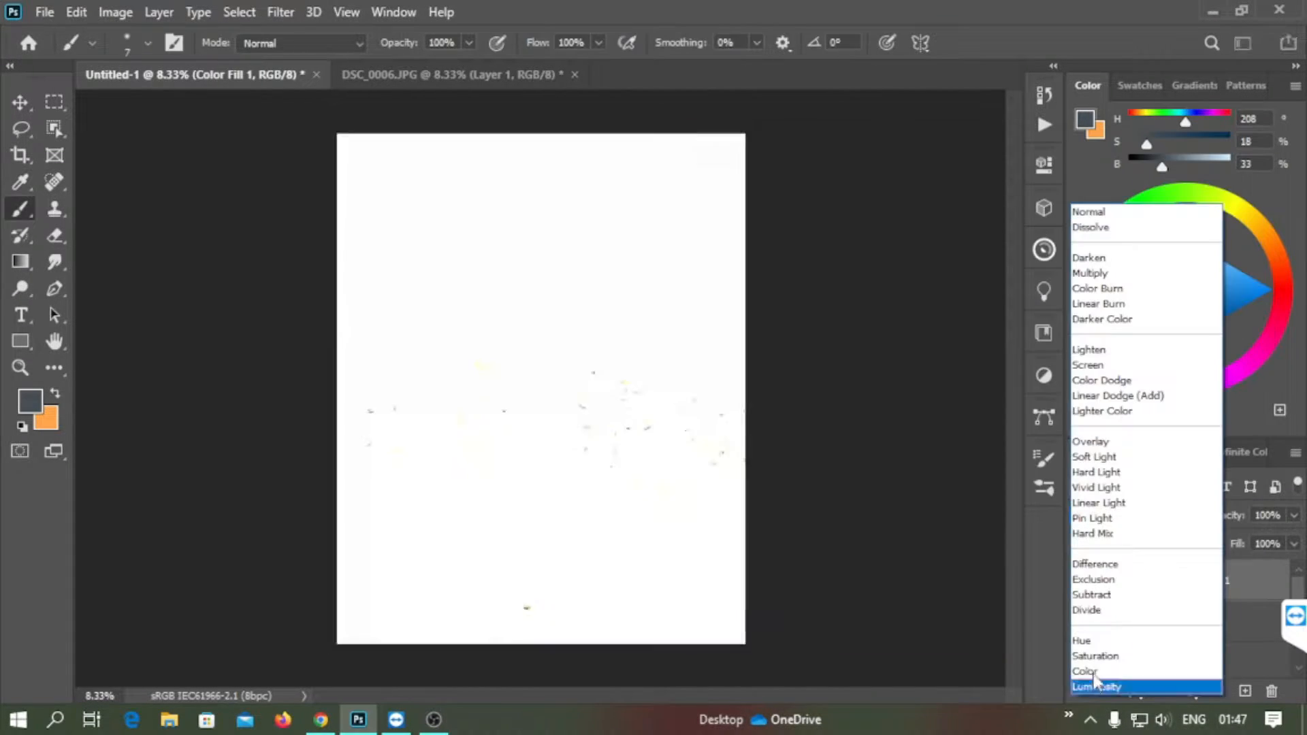
- Add a Curves adjustment below the black fill, clip it to Layer 4 and check its white input point
click(1190, 682)
click(1163, 417)
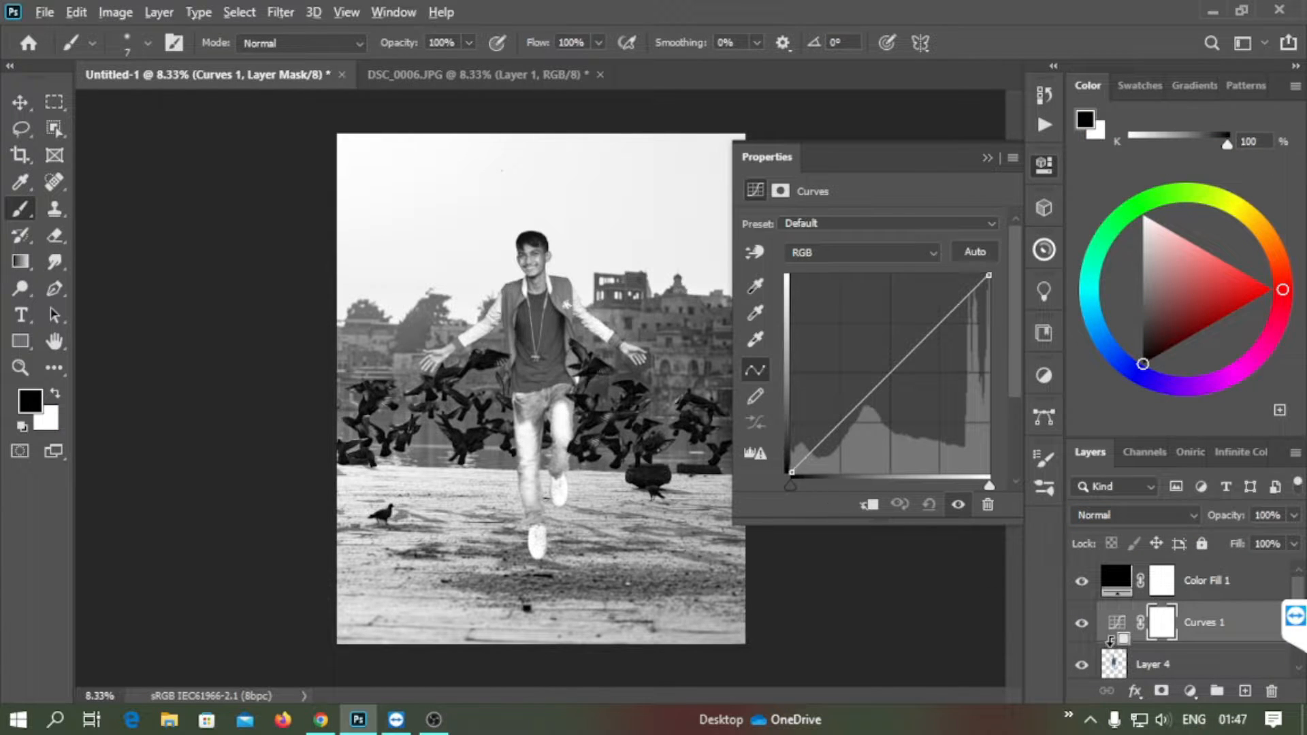
alt+click(1110, 639)
mouse_move(989, 485)
mouse_down()
mouse_move(975, 485)
mouse_move(1007, 483)
mouse_up()
click(988, 157)
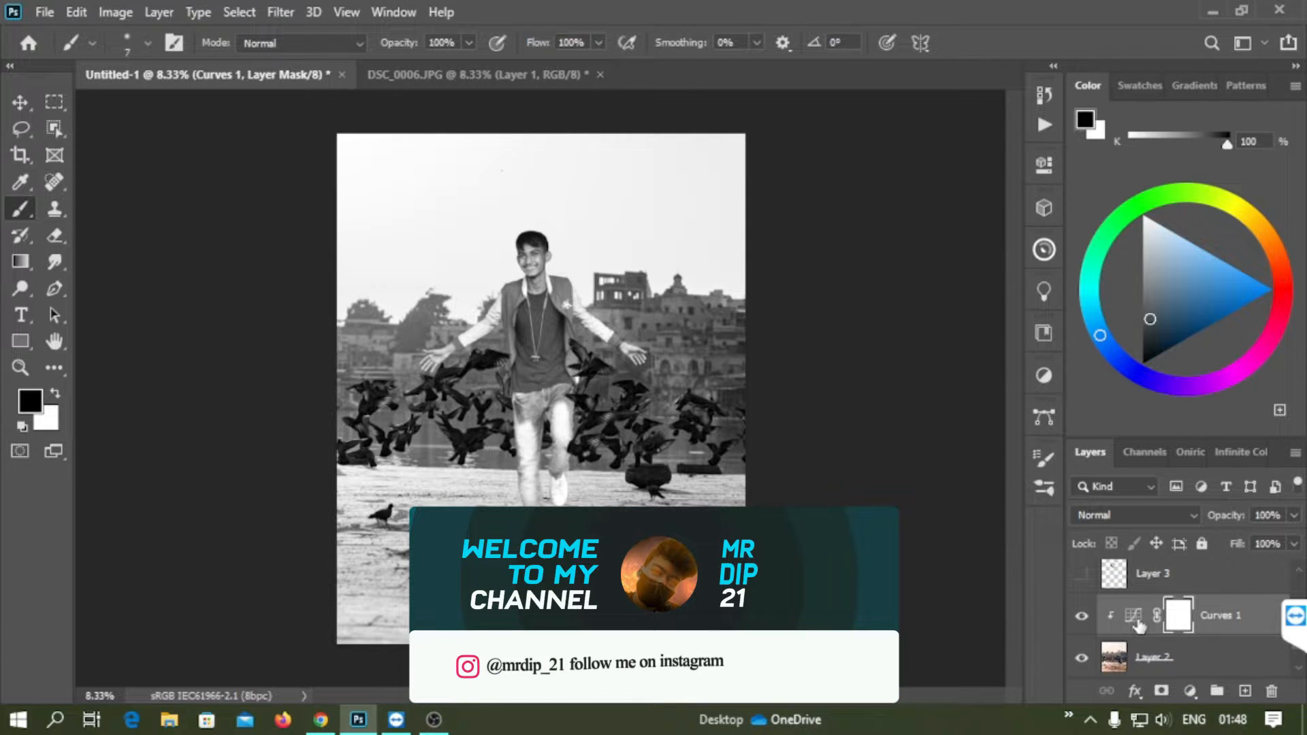
- Preview highlight and shadow clipping on the background Layer 2 with the clipped Curves adjustment
click(1043, 164)
alt+click(990, 486)
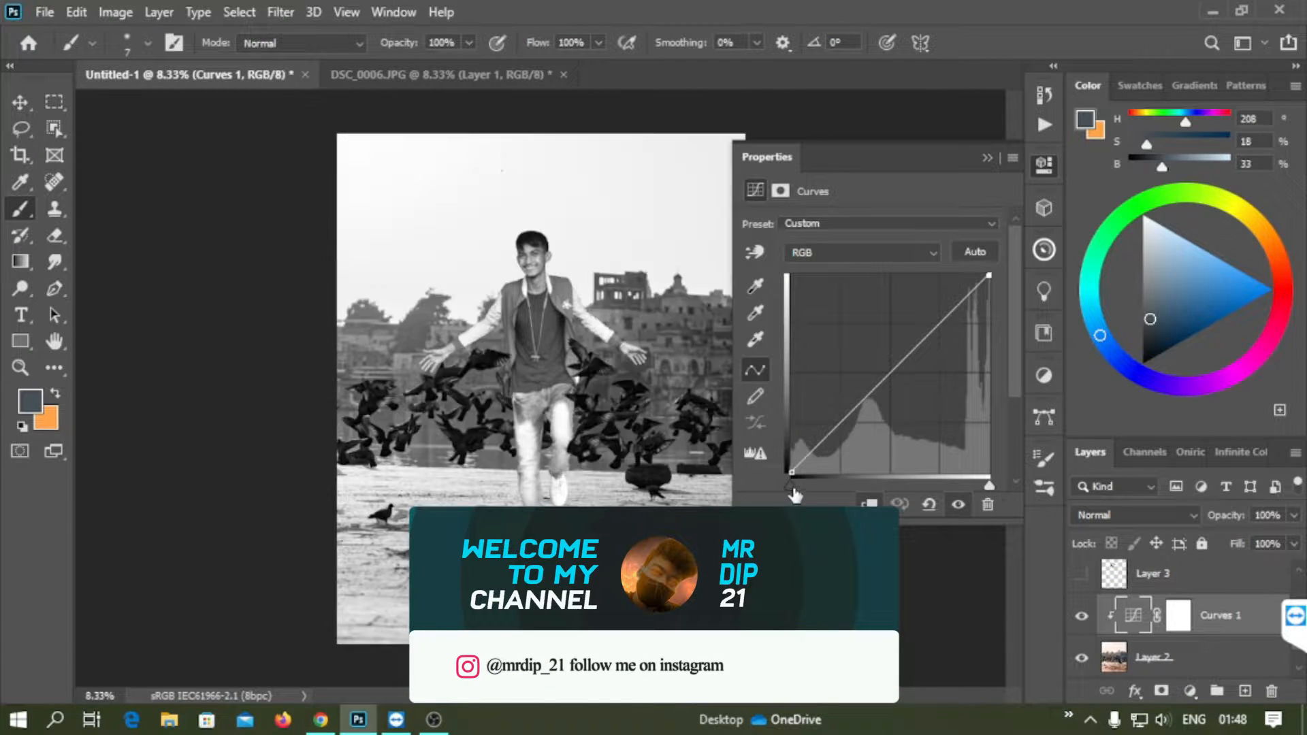
alt+click(791, 484)
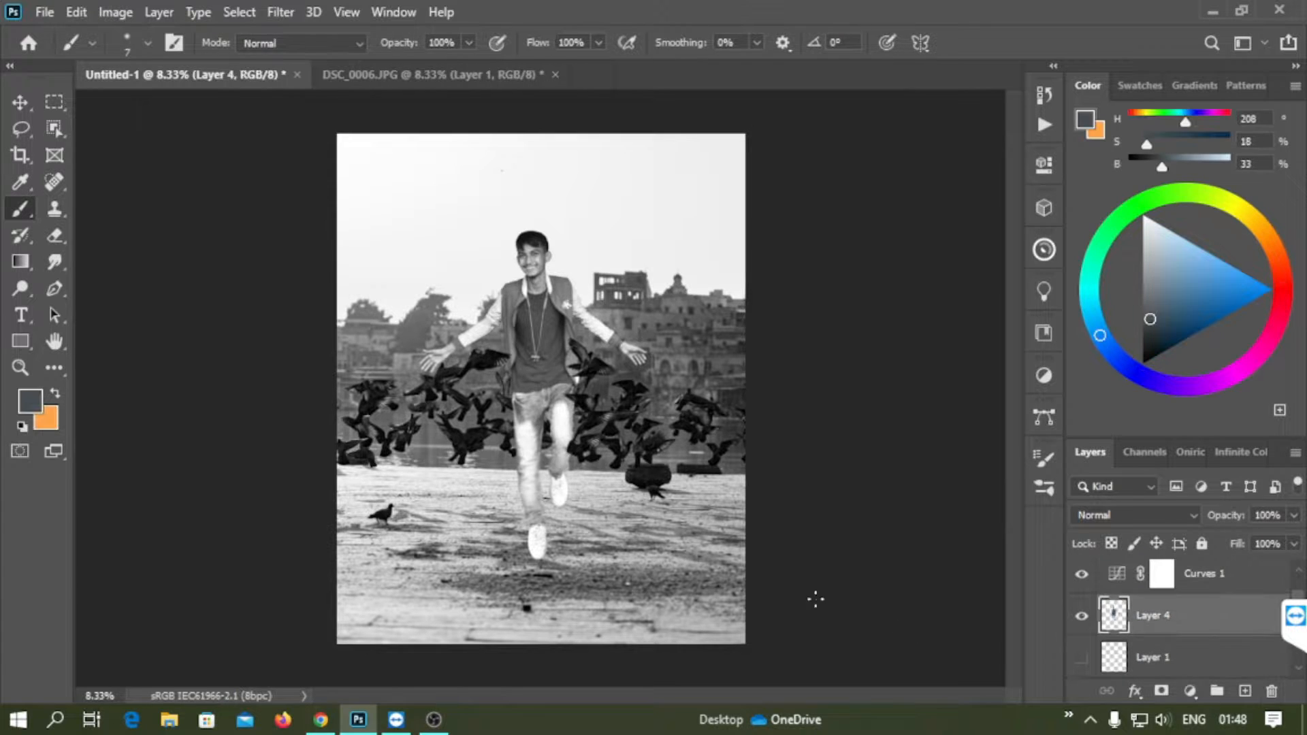
- Sample gray tones from the man, the sky and the pigeons with the Eyedropper to compare their brightness
key(i)
click(565, 316)
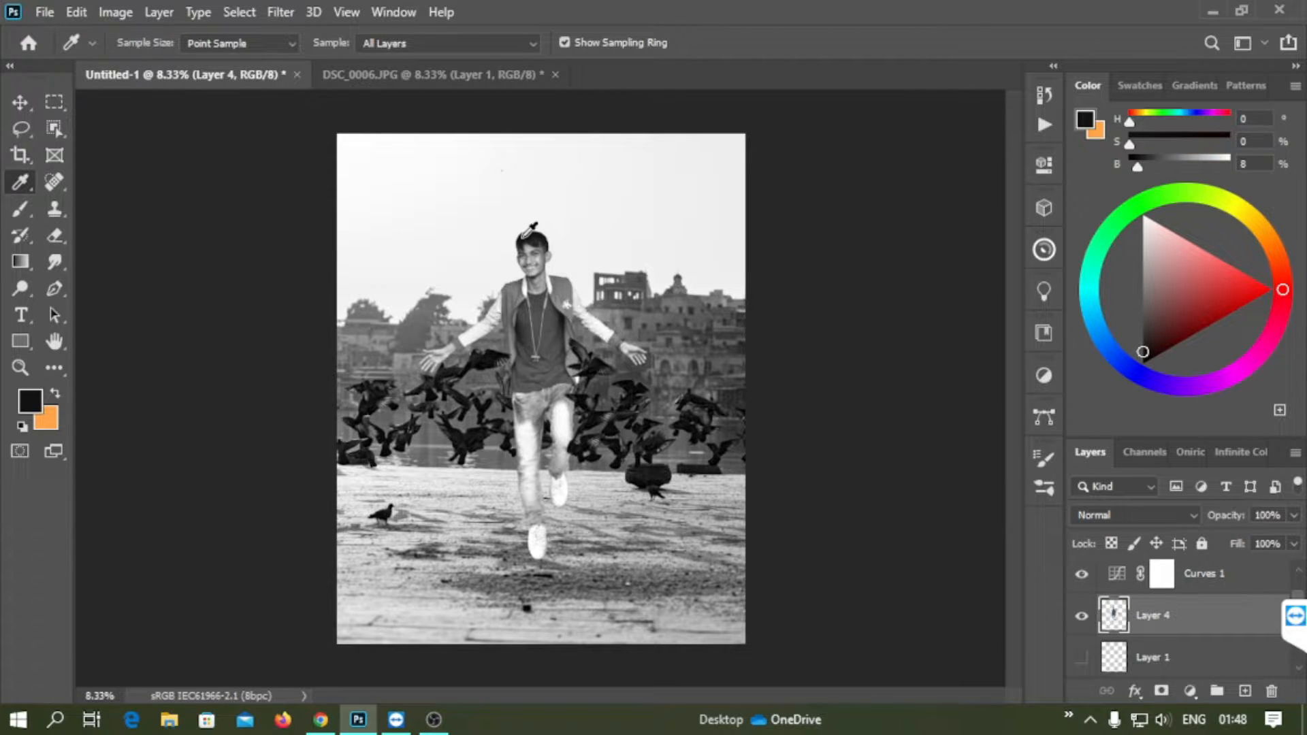
click(565, 313)
click(346, 136)
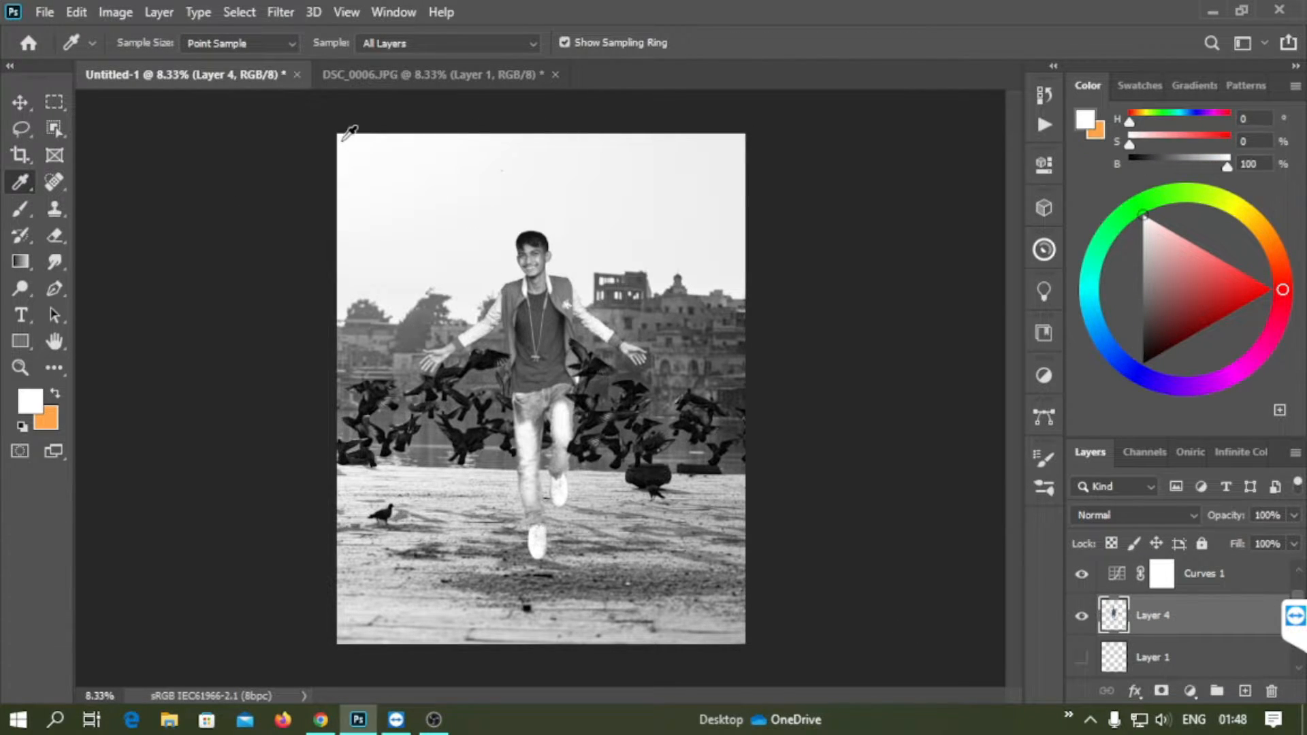
click(635, 381)
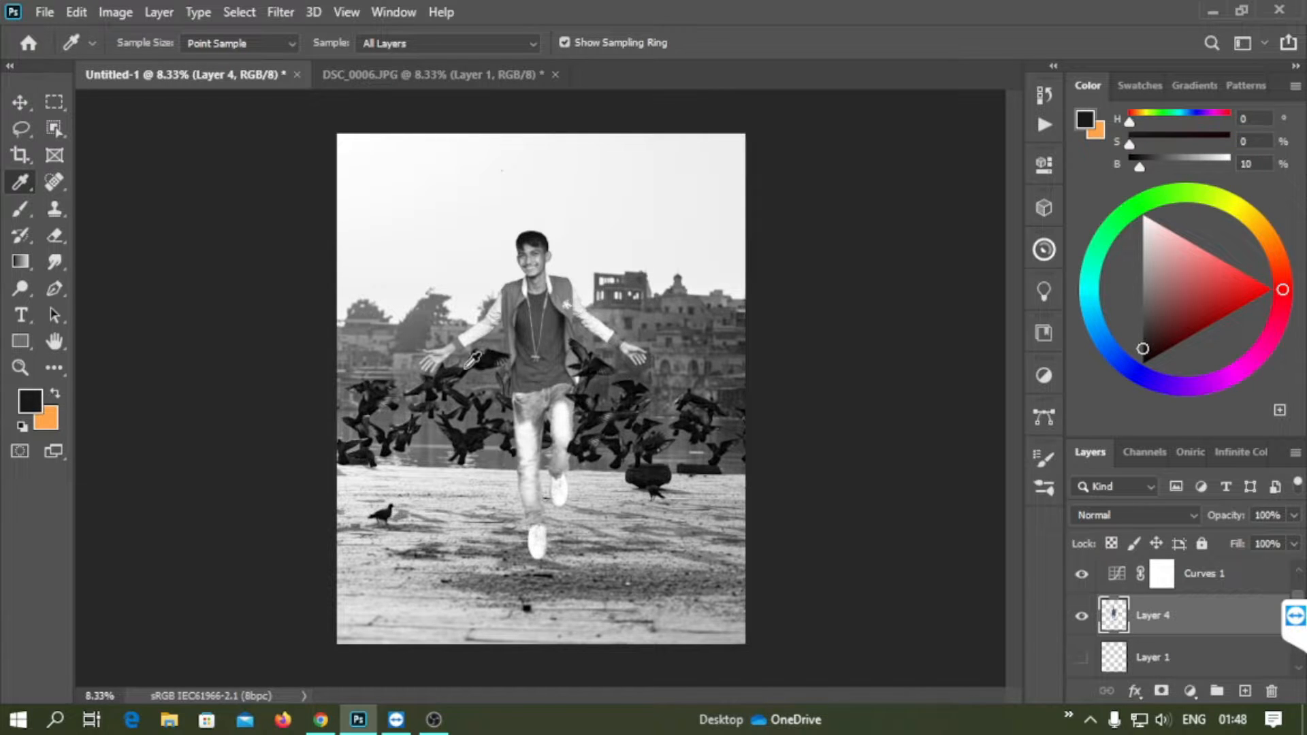
- Clip Curves 1 to Layer 4 and move its black input point inward to deepen the man's shadows
key(b)
click(1161, 573)
alt+click(1130, 594)
double_click(1132, 582)
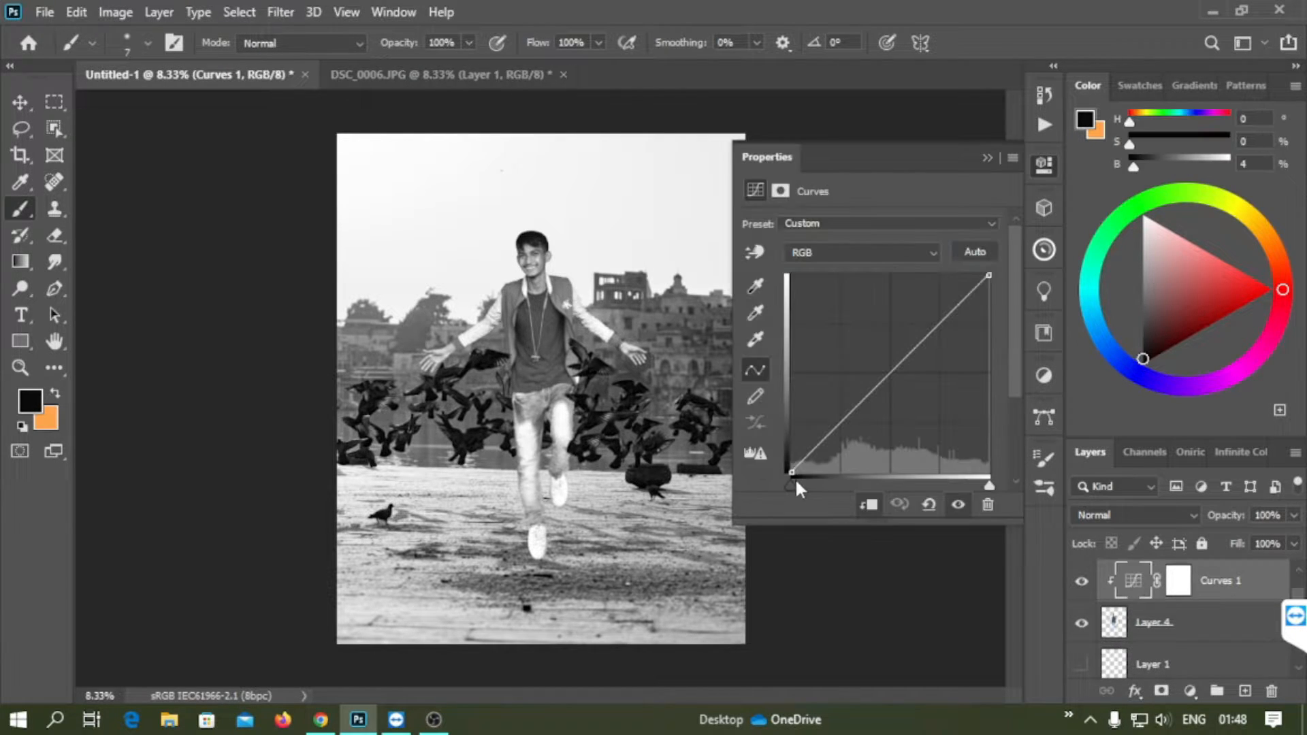
drag(794, 478, 815, 478)
click(986, 157)
alt+click(562, 317)
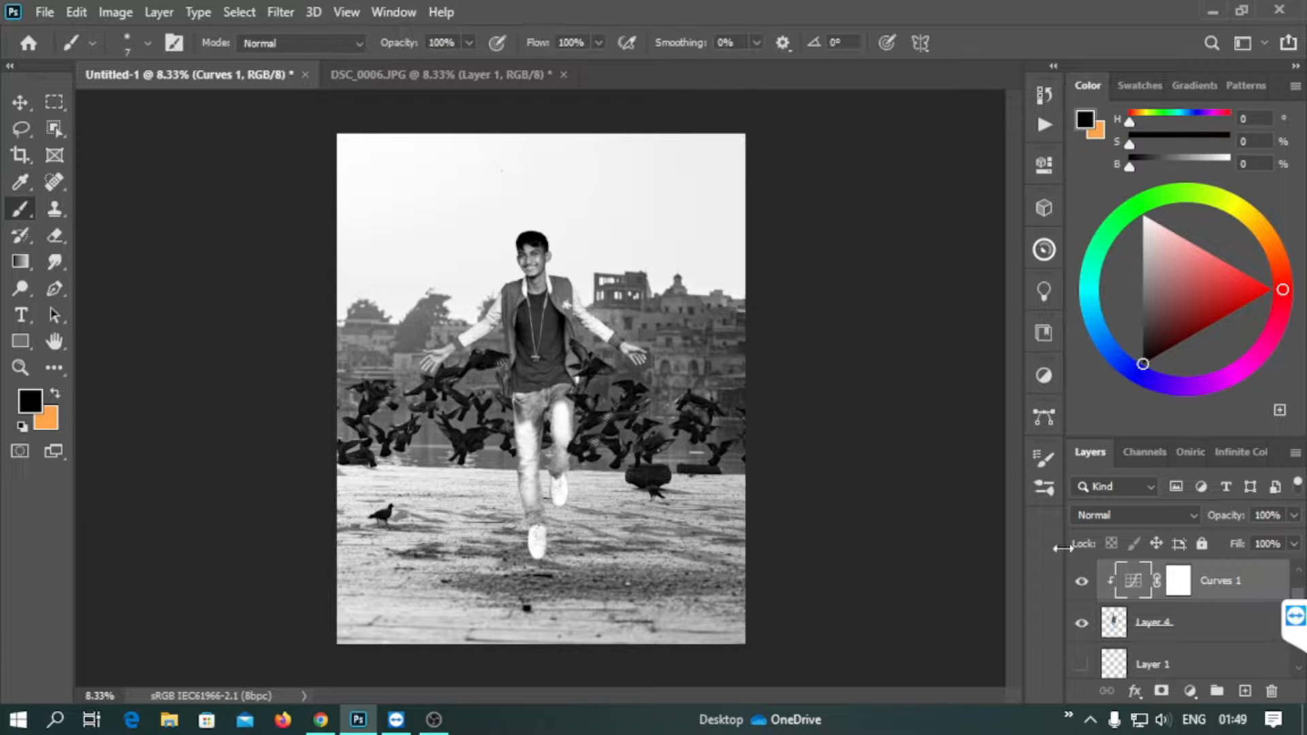
- Reopen the Curves 1 adjustment and fine-tune the lower part of the curve for the man's tones
double_click(1132, 580)
click(1153, 621)
key(alt+bracketright)
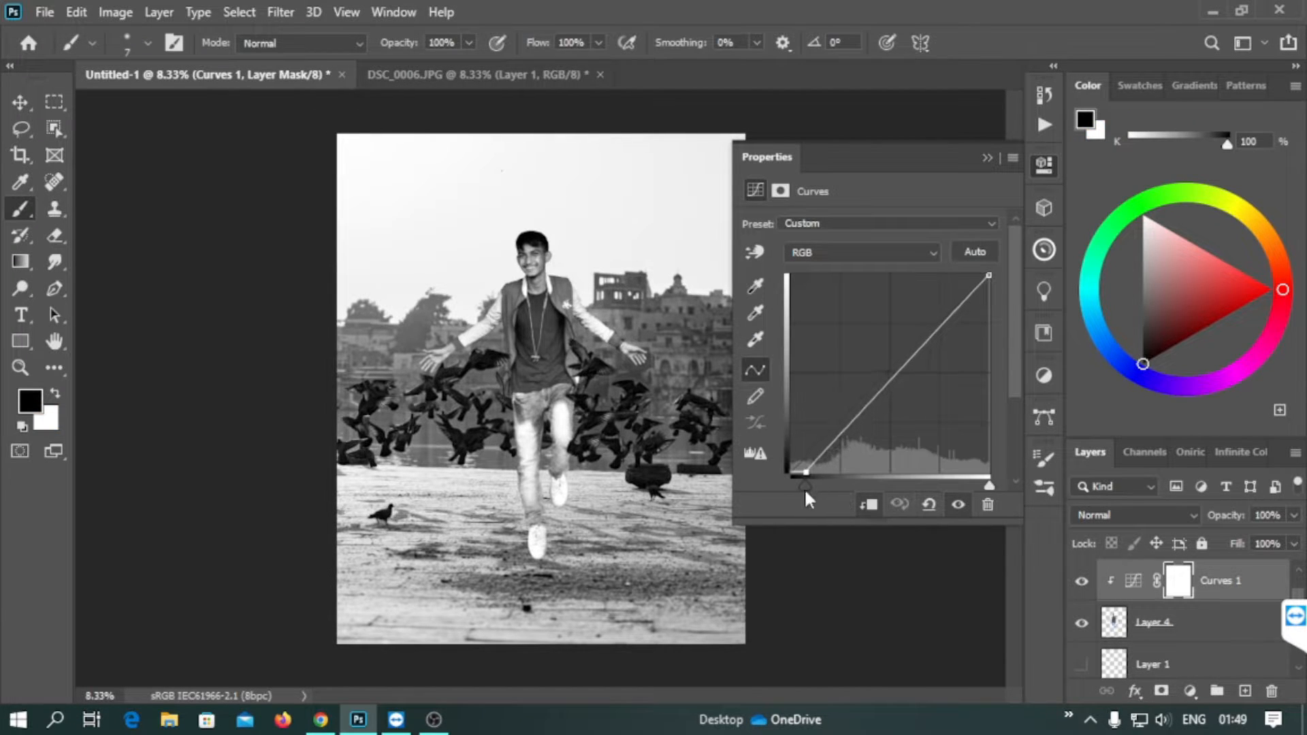
key(alt+bracketleft)
click(987, 157)
double_click(1132, 580)
mouse_move(852, 426)
mouse_down()
mouse_move(863, 426)
mouse_move(851, 426)
mouse_up()
click(987, 158)
- Hide the Color Fill 1 layer to return to full color and compare the man with Curves 1 off and on
click(1080, 581)
click(1080, 581)
scroll(1089, 623, up, 1)
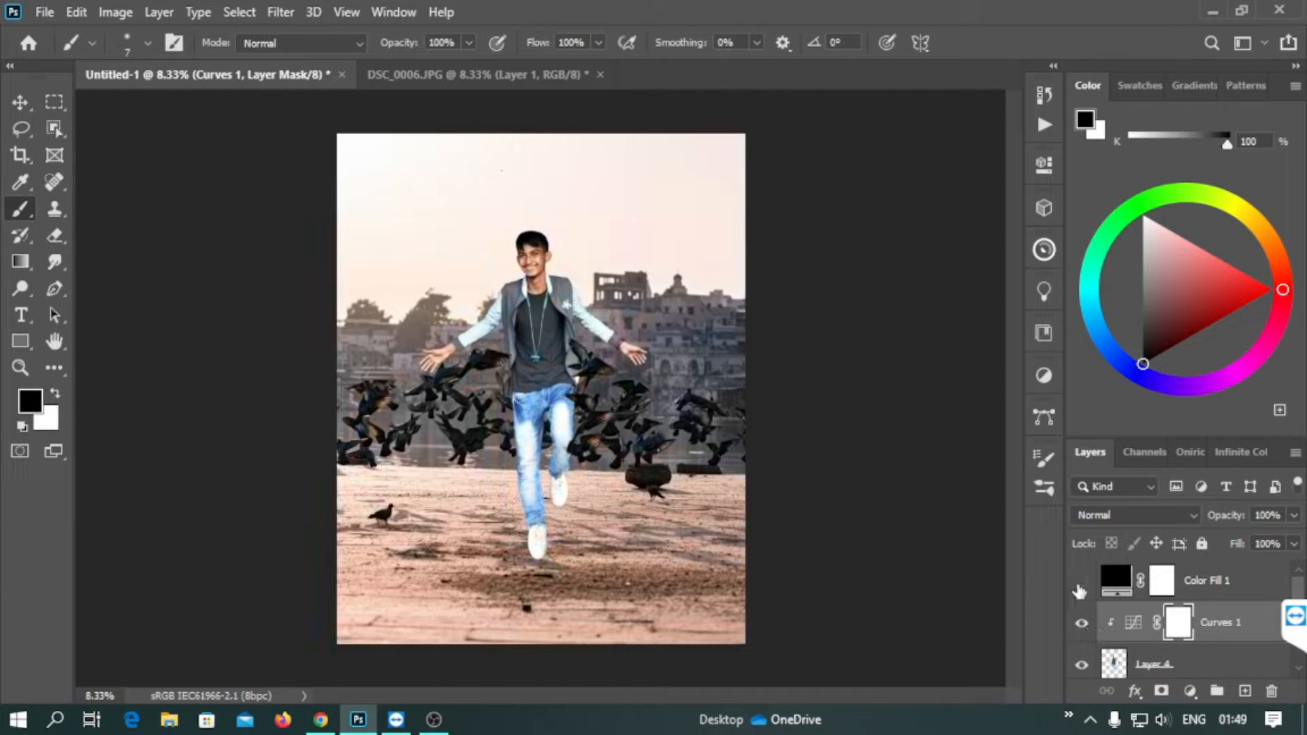
click(1082, 624)
- Add a clipped Hue/Saturation adjustment above Curves 1, desaturate the Blues, and set the Cyans' saturation and lightness to -100
click(1043, 375)
click(884, 439)
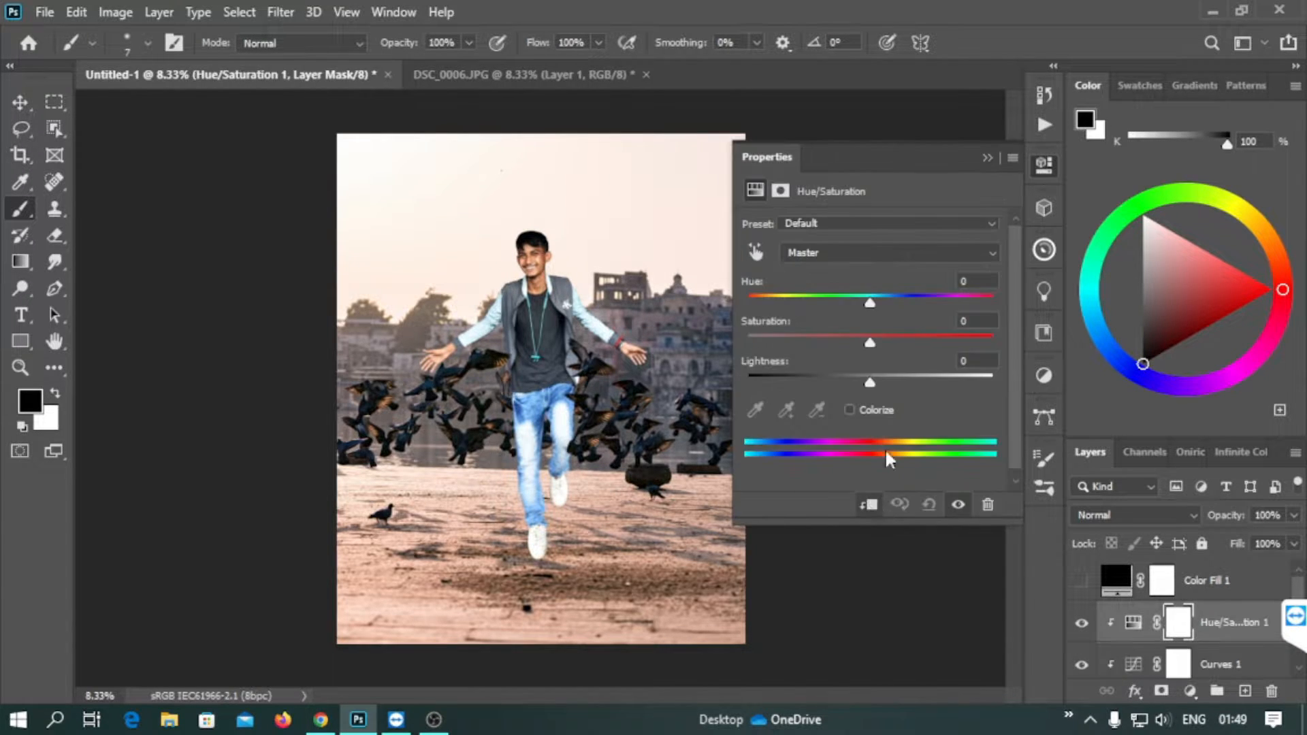
click(839, 252)
click(832, 323)
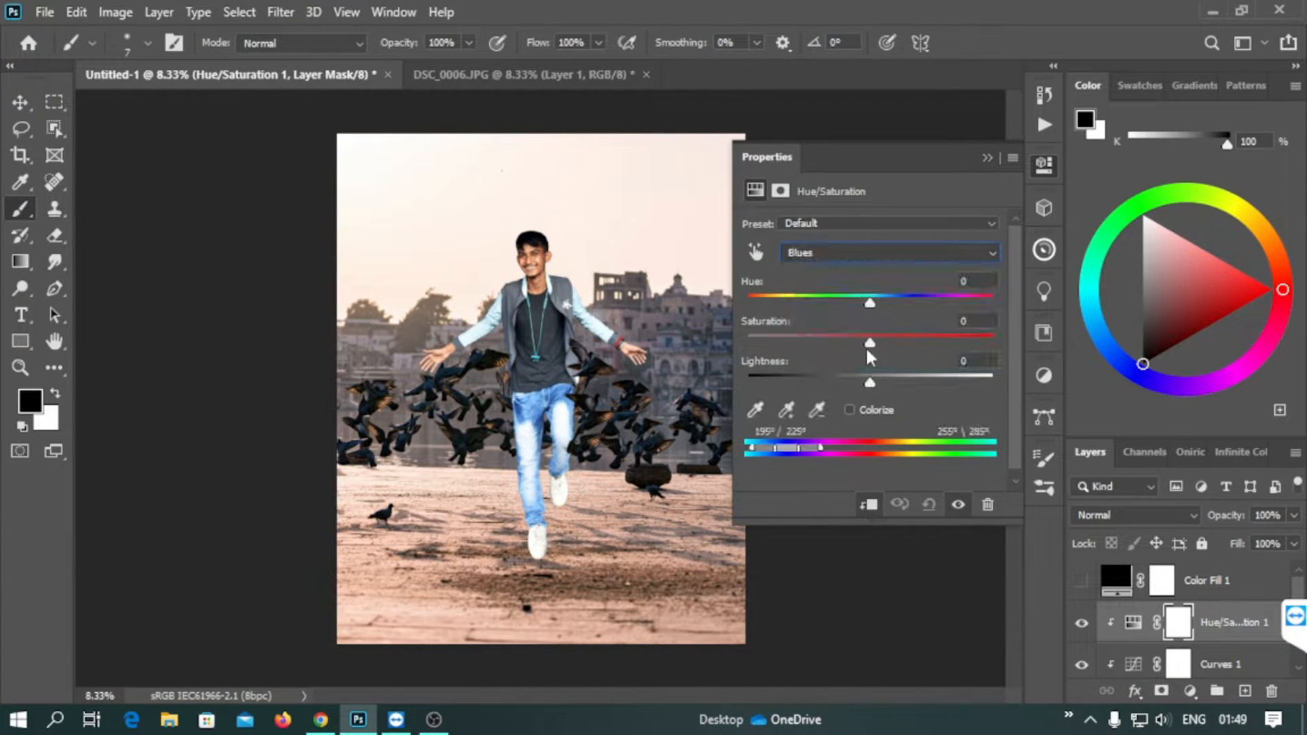
drag(871, 380, 693, 367)
click(744, 253)
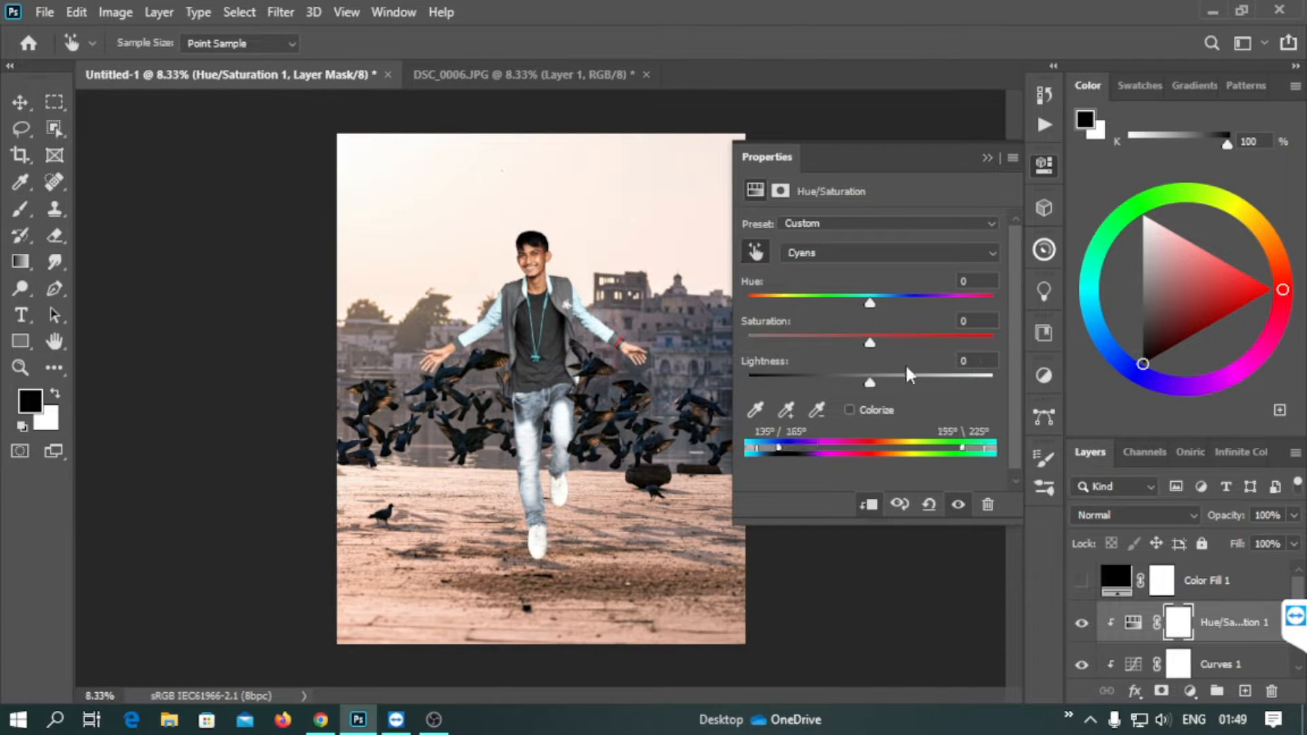
drag(869, 383, 745, 382)
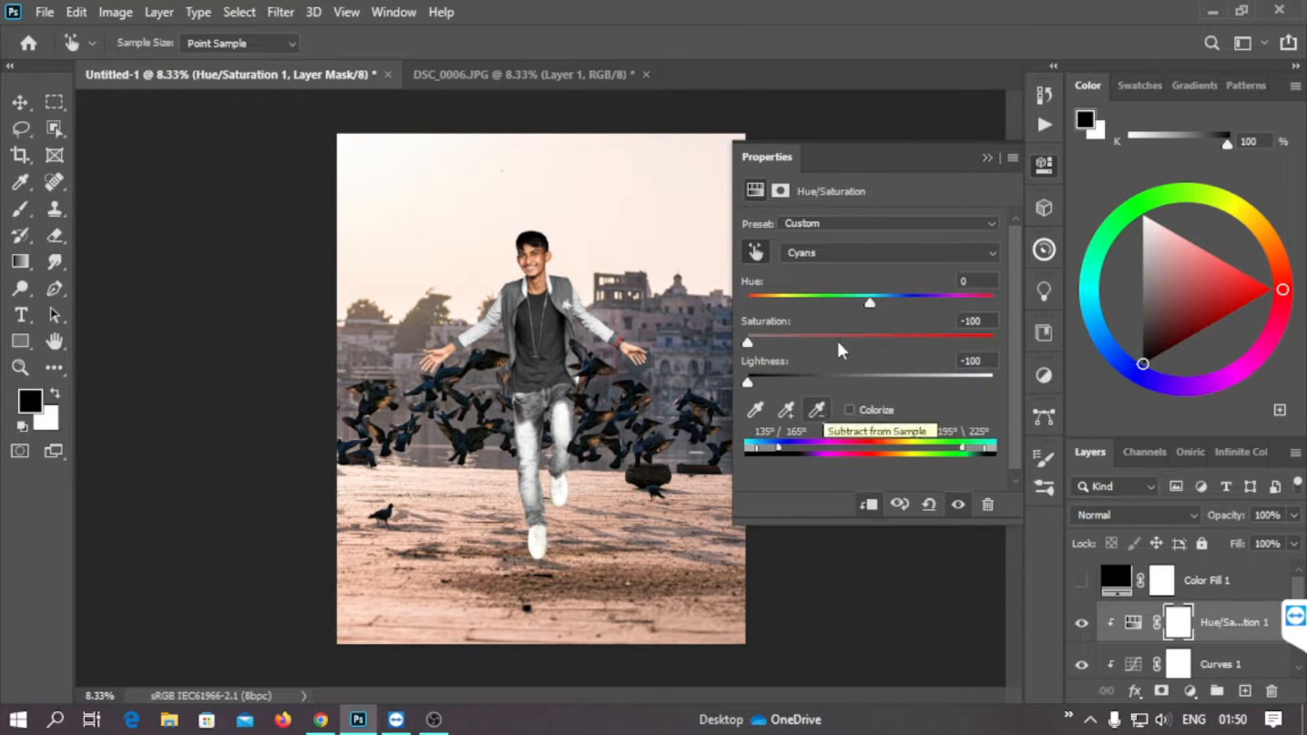
- Set the Reds' saturation to -17 and the Yellows' lightness to -40, and compare the man with Hue/Saturation 1 off and on
click(541, 249)
drag(869, 342, 846, 344)
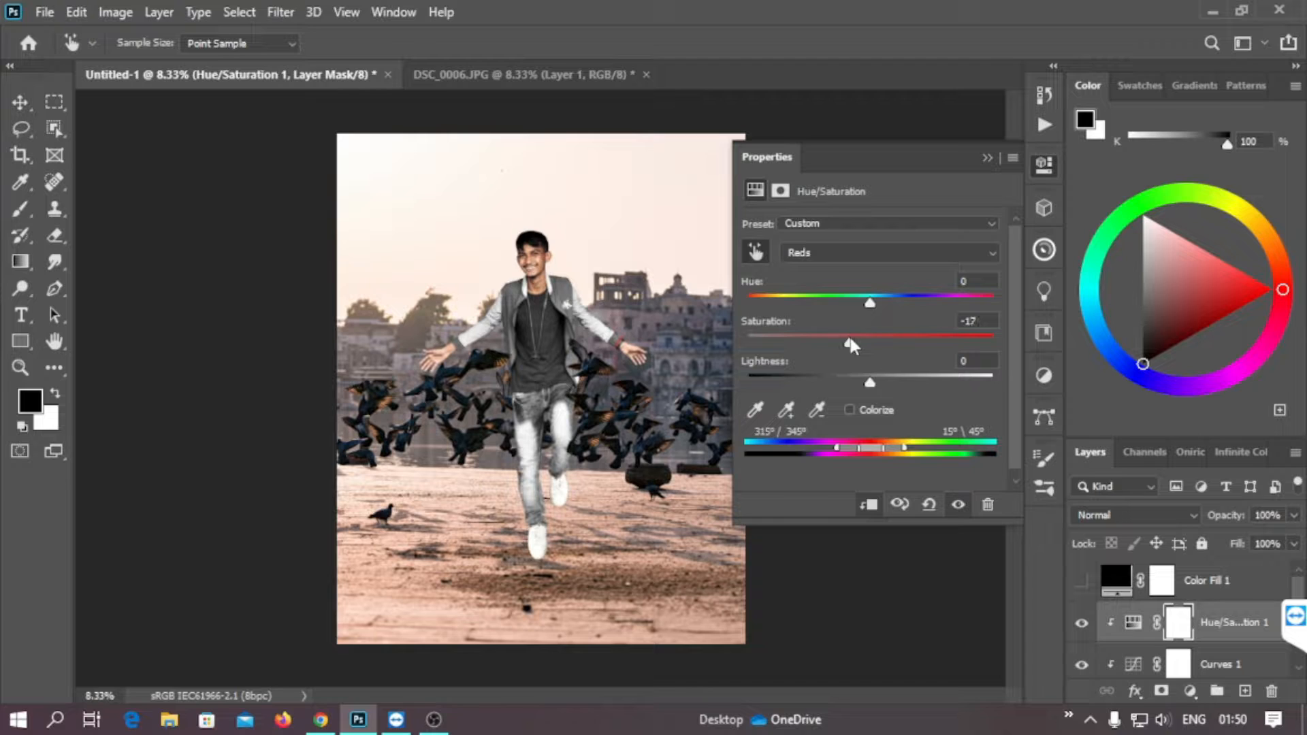
click(569, 482)
click(958, 505)
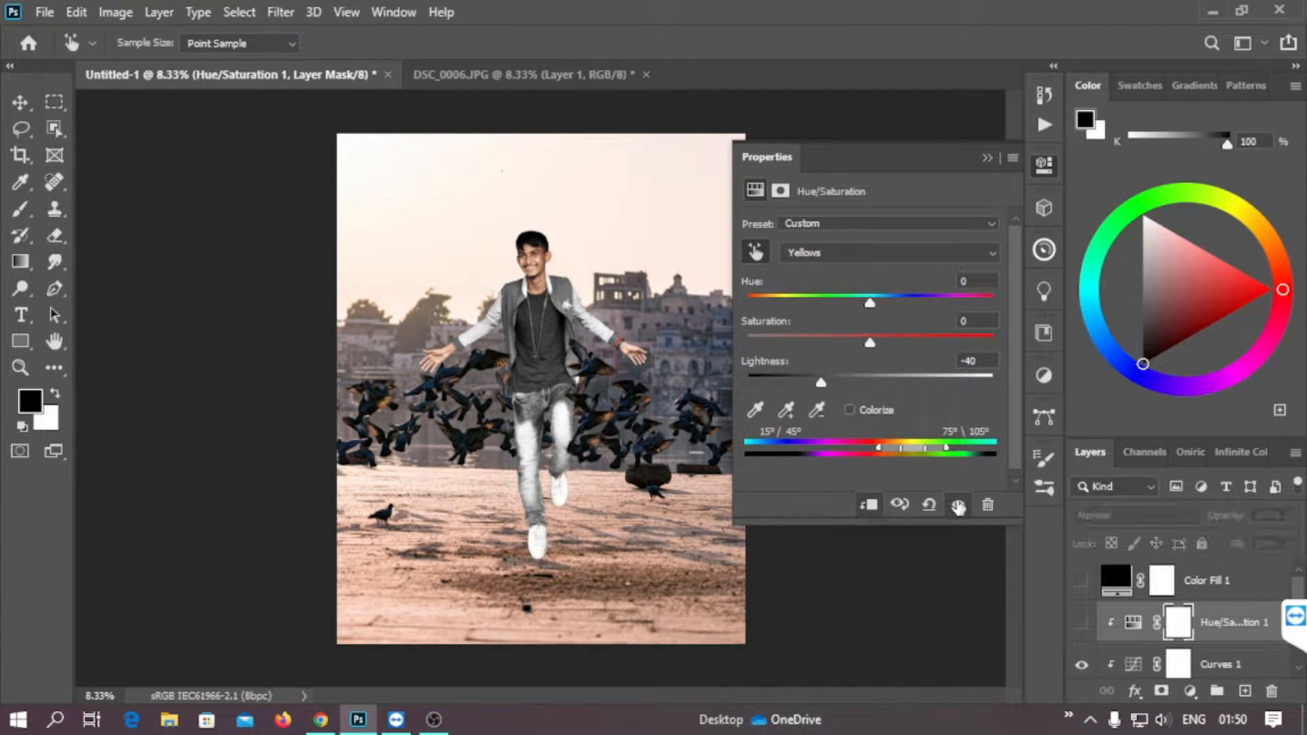
click(986, 159)
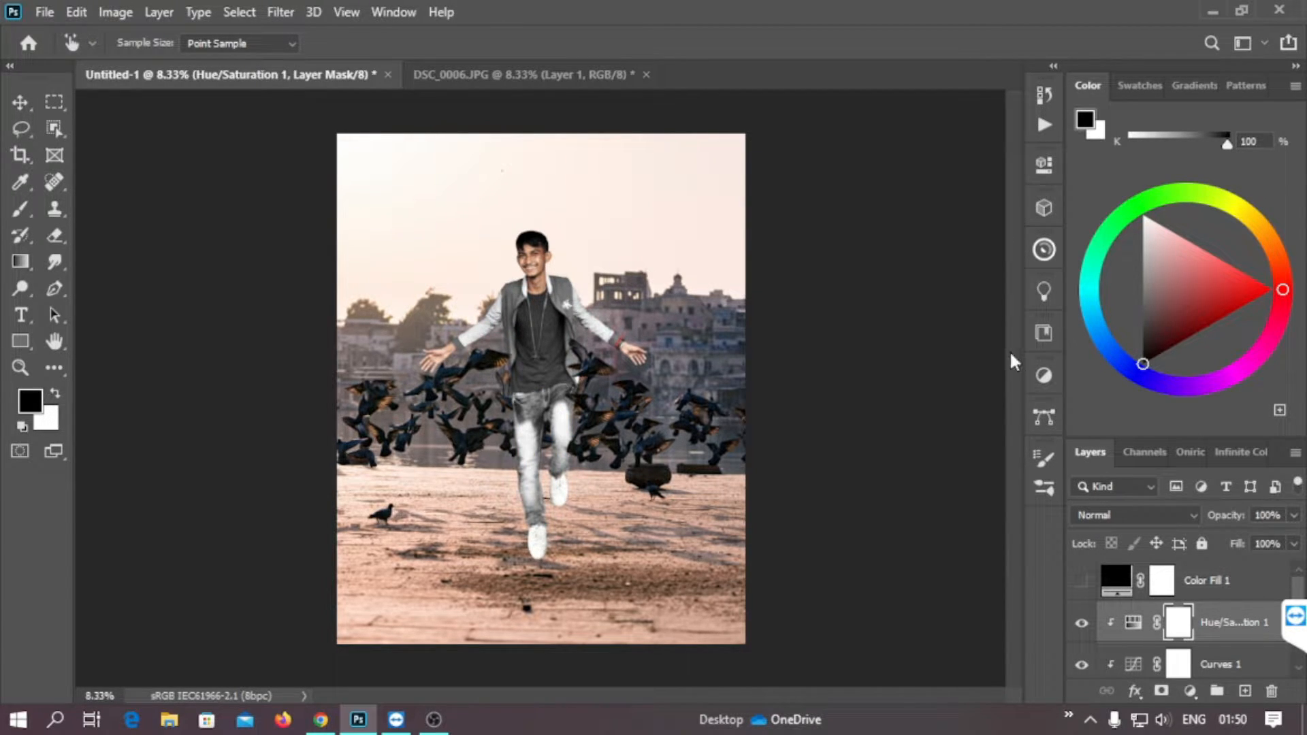
- Show Layer 1 and move it directly above the Hue/Saturation 1 adjustment layer
scroll(1156, 621, down, 3)
click(1081, 622)
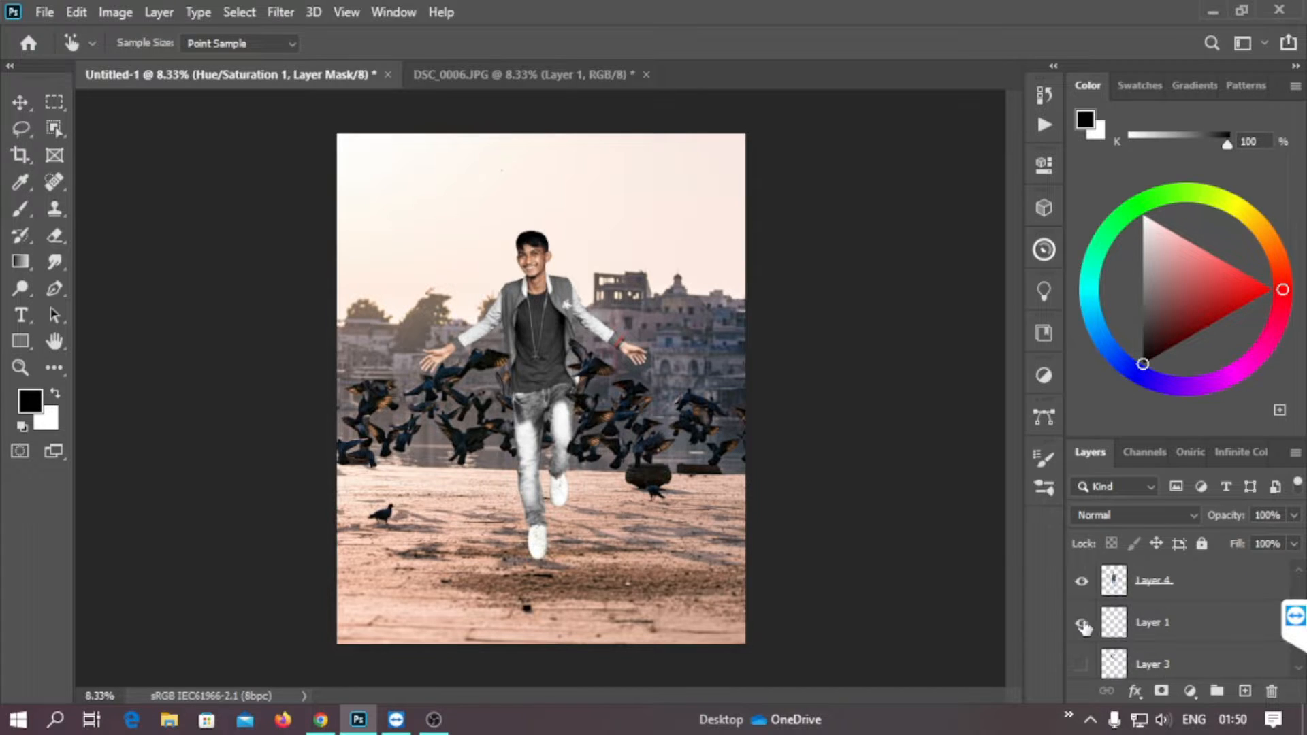
mouse_move(1156, 621)
mouse_down()
mouse_move(1174, 553)
mouse_move(1178, 601)
mouse_up()
- Scale up the sand splash image on Layer 1 so it covers the man's torso and upper legs
key(ctrl+plus)
key(ctrl+plus)
key(ctrl+plus)
key(ctrl+plus)
key(ctrl+minus)
key(ctrl+minus)
key(ctrl+t)
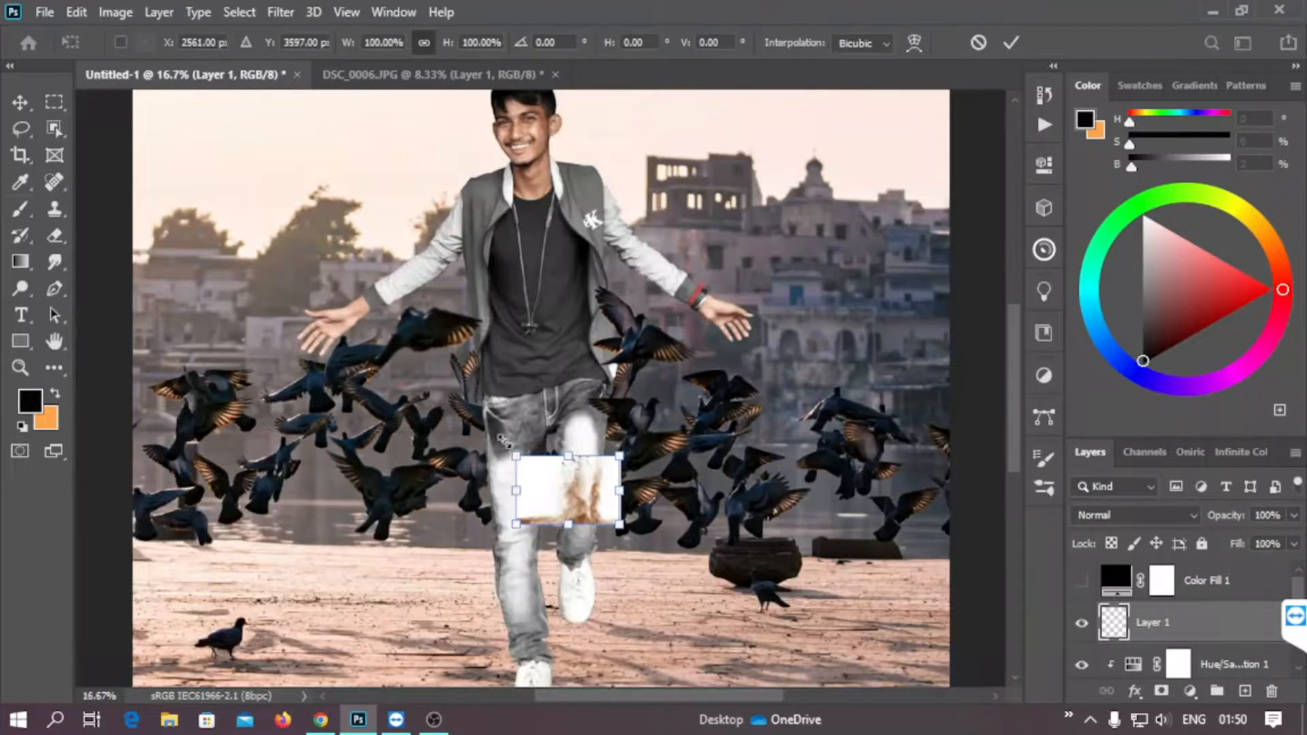
drag(514, 455, 258, 284)
key(Return)
- Lasso a patch of small particles in the sand image, copy it to a new layer, and hide Layer 1
click(21, 128)
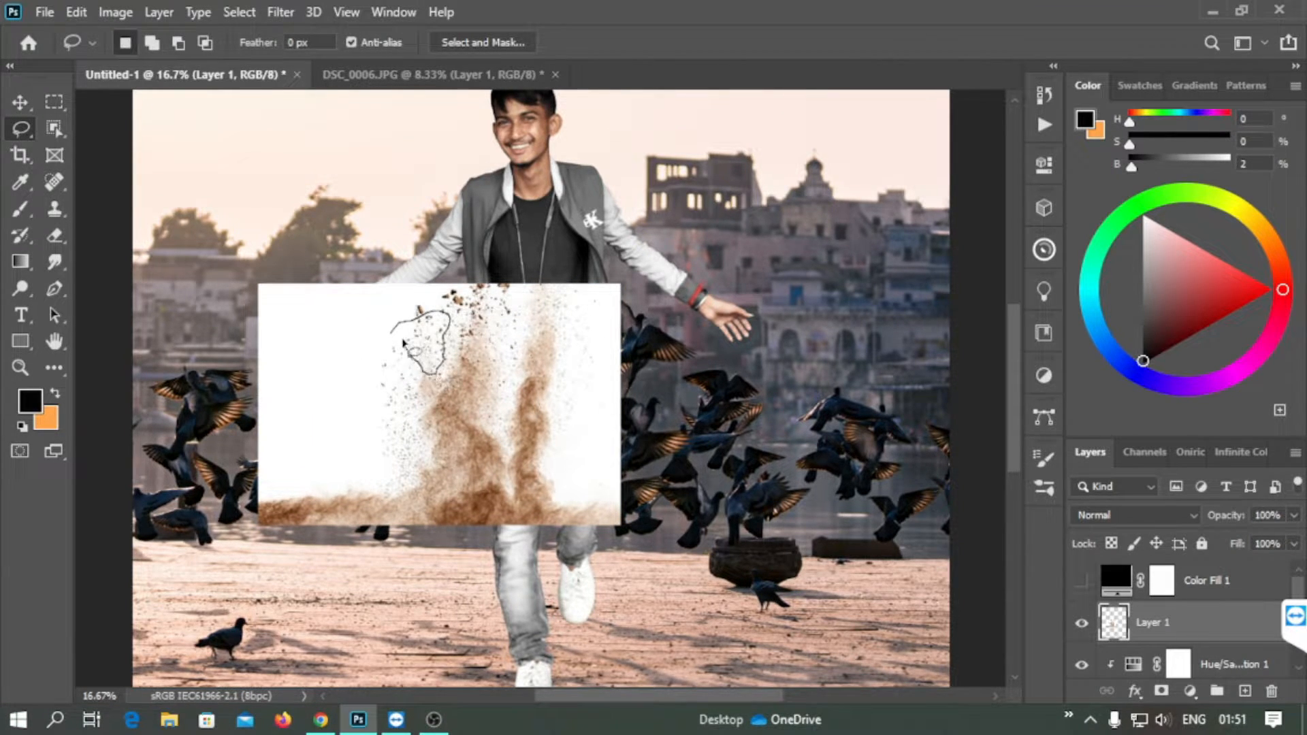
key(ctrl+j)
click(1081, 665)
- Rotate the particle patch on Layer 5 about 178°, place it below the raised shoe, and blend it with Multiply
key(ctrl+t)
drag(504, 470, 517, 328)
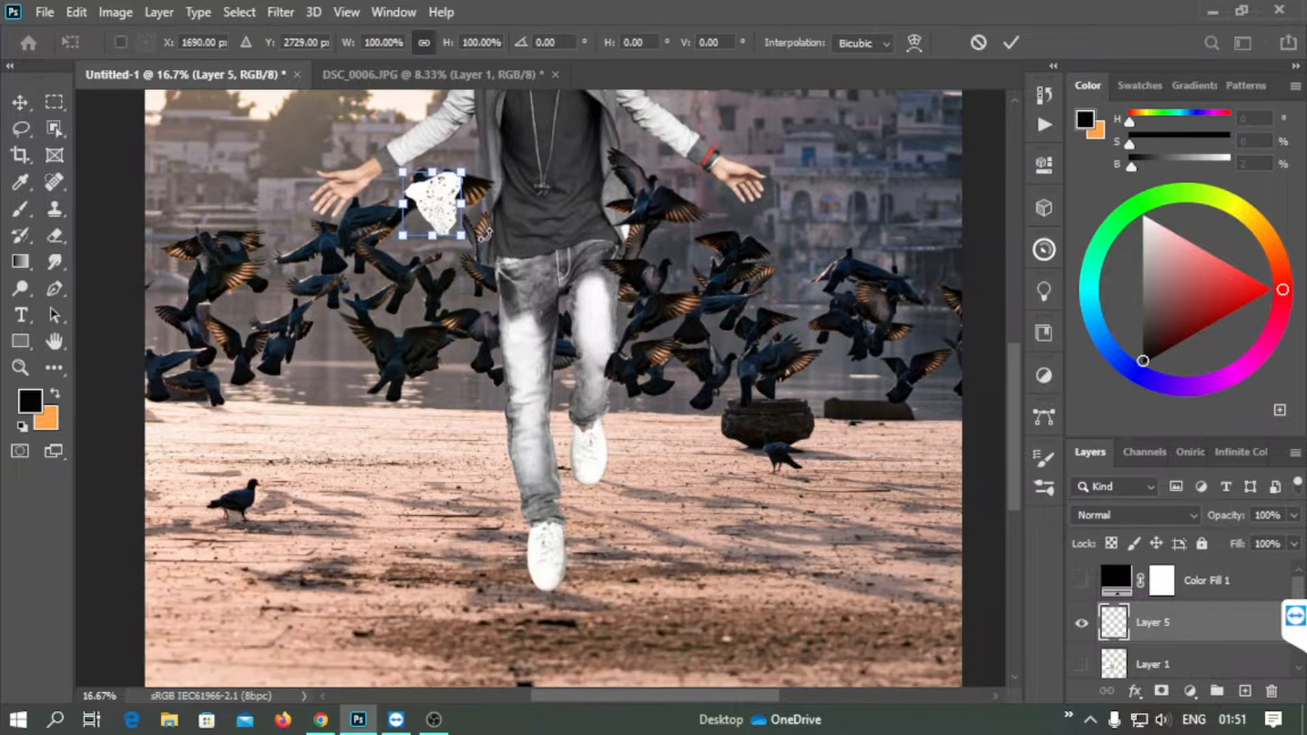
drag(459, 279, 414, 129)
drag(433, 212, 596, 515)
drag(694, 470, 688, 420)
click(1123, 515)
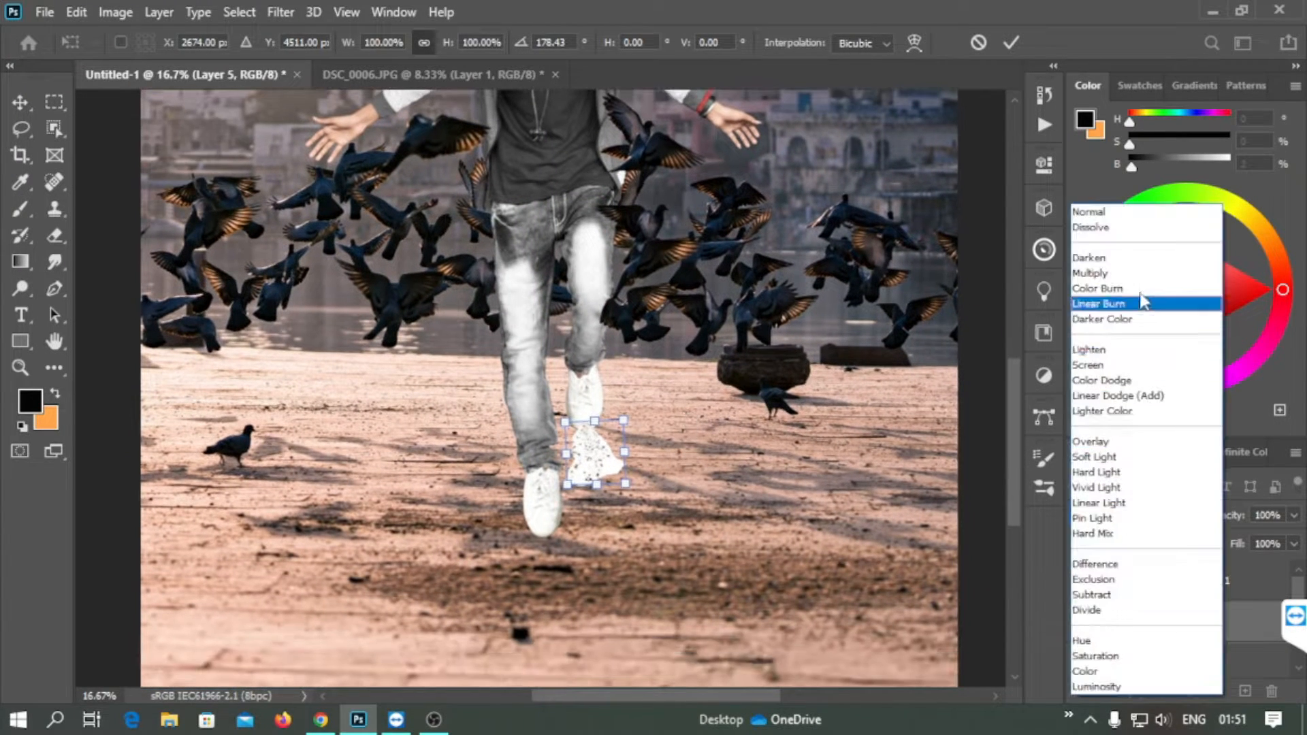
click(1135, 272)
key(Return)
- Show Layer 1 with Multiply blending, then rotate it nearly upside down and position its sand below the raised shoe
click(1114, 664)
click(1080, 664)
click(1120, 518)
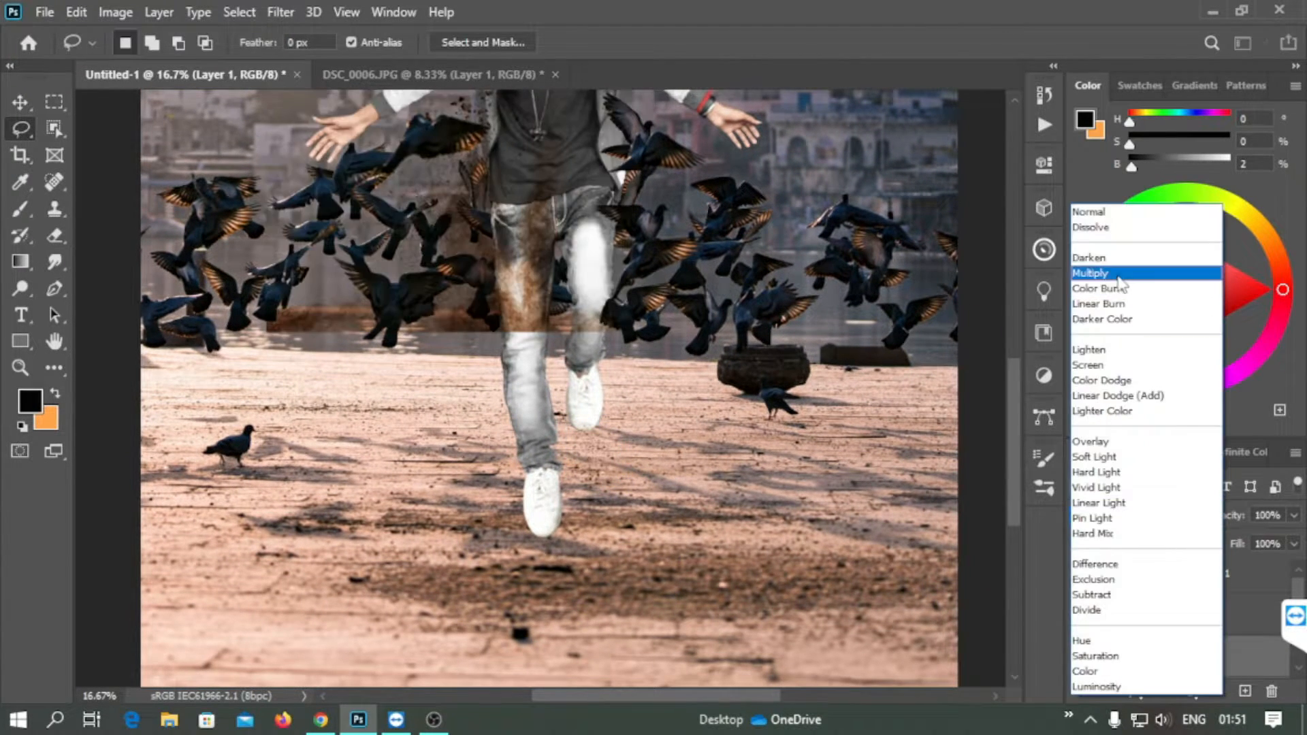
click(1117, 274)
key(ctrl+t)
drag(694, 343, 417, 197)
mouse_move(532, 280)
mouse_down()
mouse_move(690, 441)
mouse_move(763, 460)
mouse_move(696, 435)
mouse_up()
key(Return)
- Add a layer mask to Layer 1 and invert it to hide the sand image
key(l)
click(1161, 690)
key(ctrl+i)
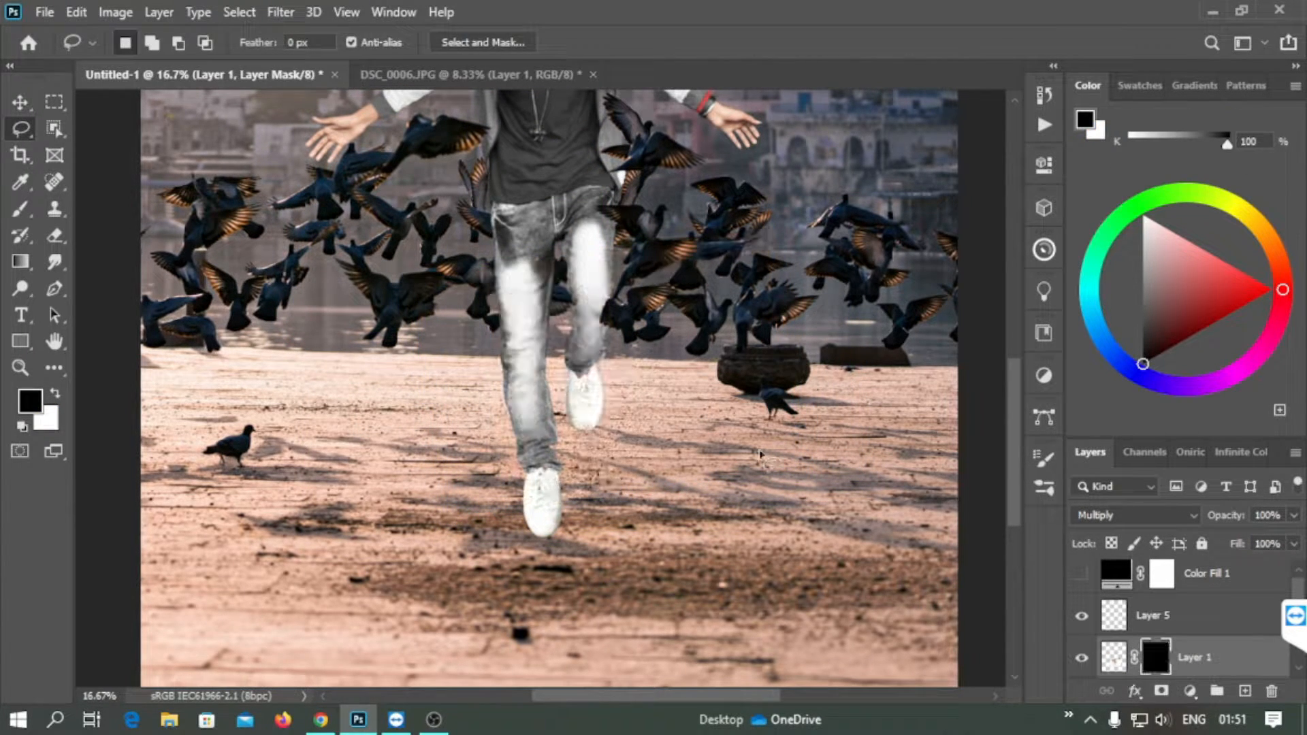
- Hide Layer 5 and paint Layer 1's mask with a soft brush at 79% flow to reveal falling dirt below the raised shoe
key(b)
key(x)
click(147, 43)
key(Return)
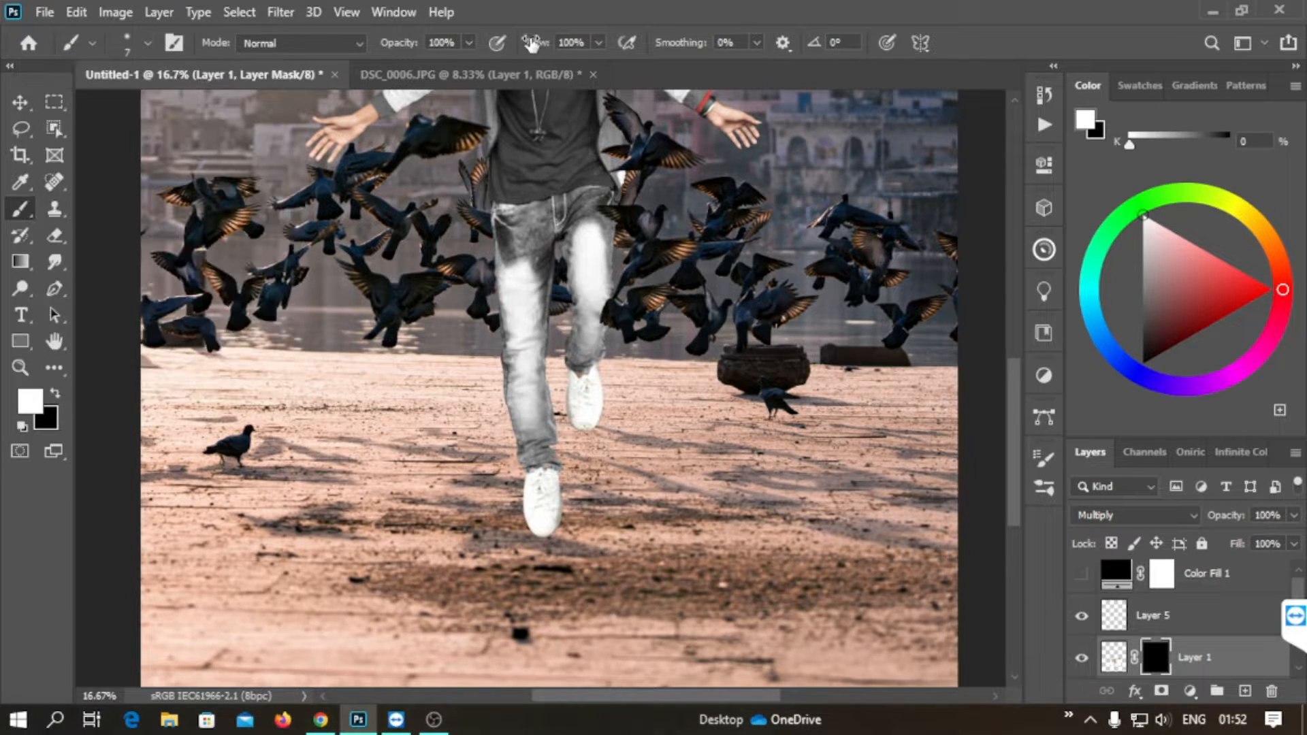
scroll(605, 562, up, 2)
click(1081, 615)
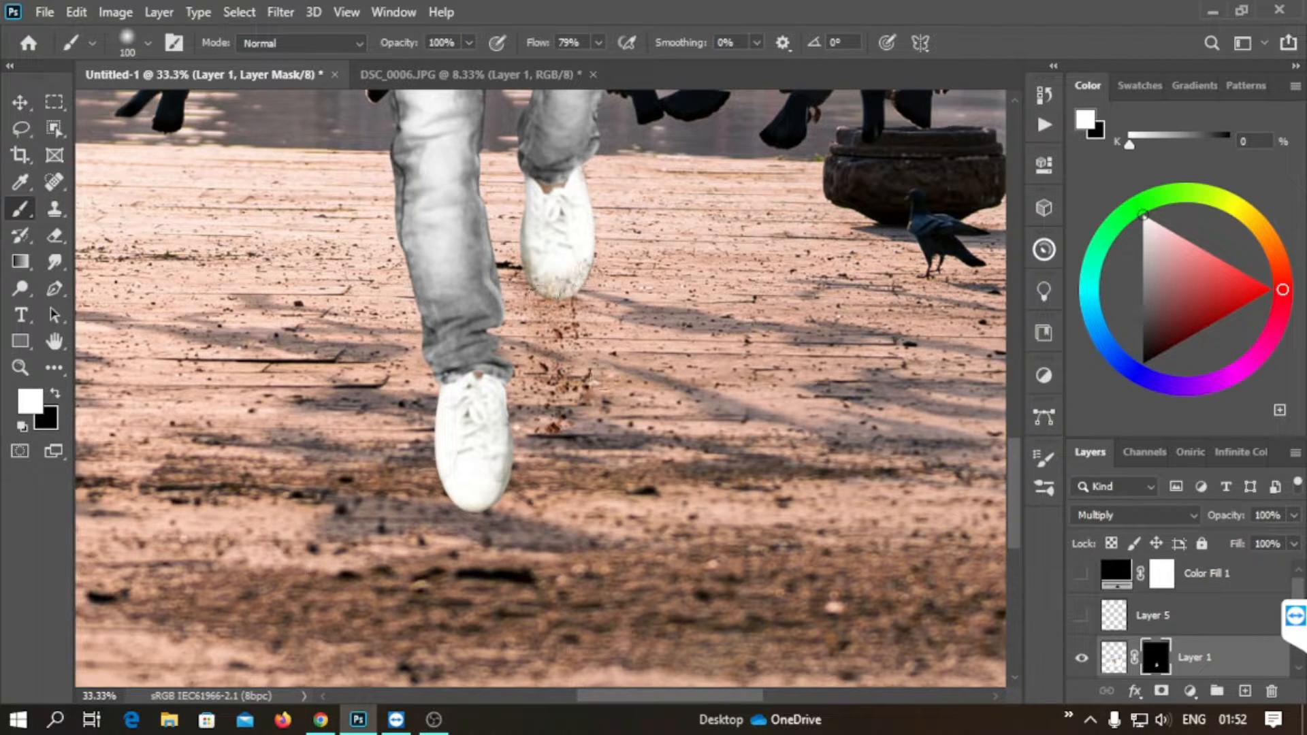
key(x)
drag(548, 280, 577, 264)
key(x)
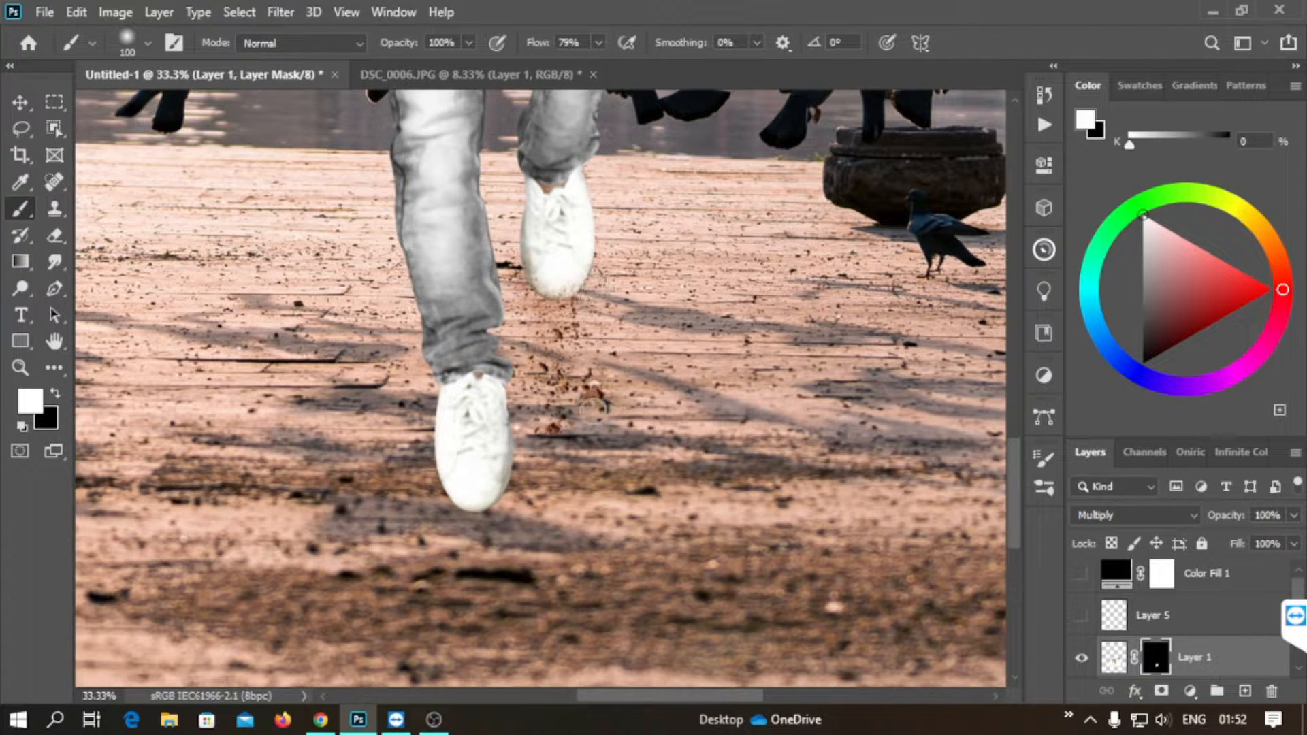
drag(592, 408, 611, 420)
- Lower the brush flow to 9% and lightly paint dirt onto the toe of the raised shoe
drag(541, 43, 481, 56)
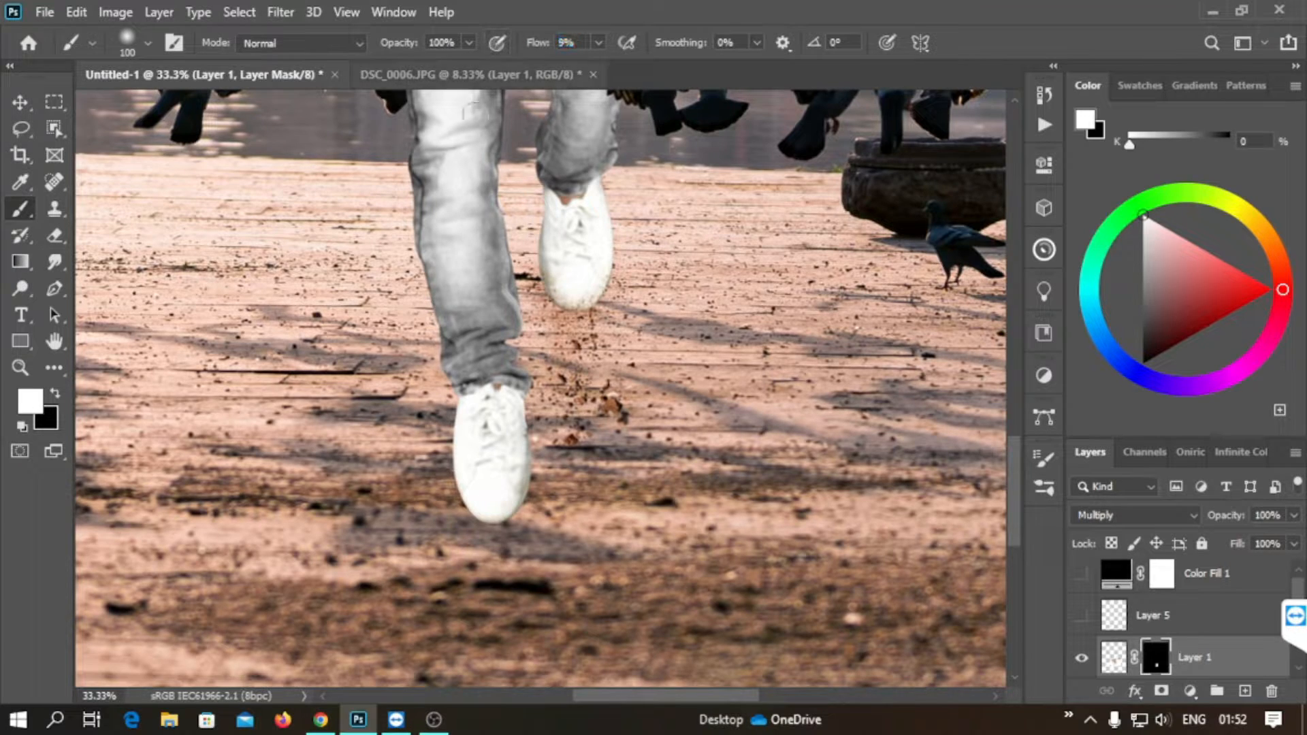
drag(571, 264, 575, 297)
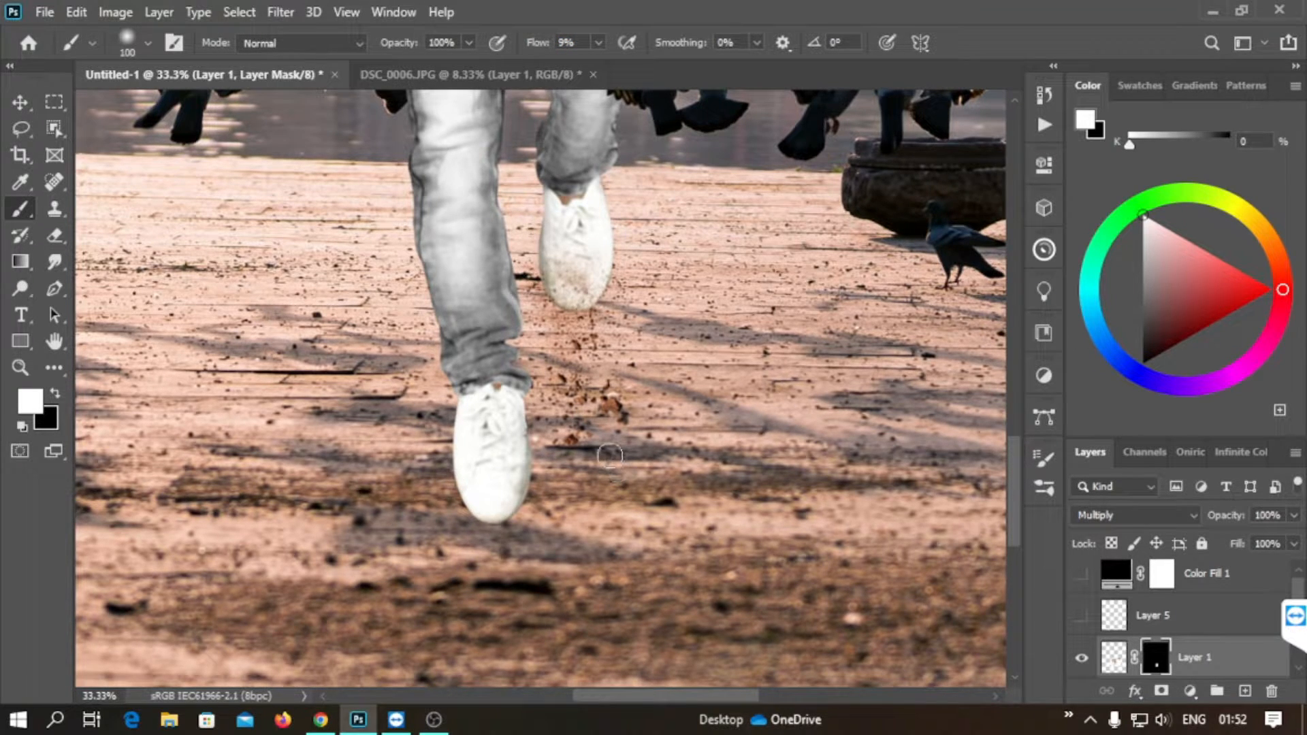
drag(610, 422, 677, 305)
click(280, 12)
click(299, 159)
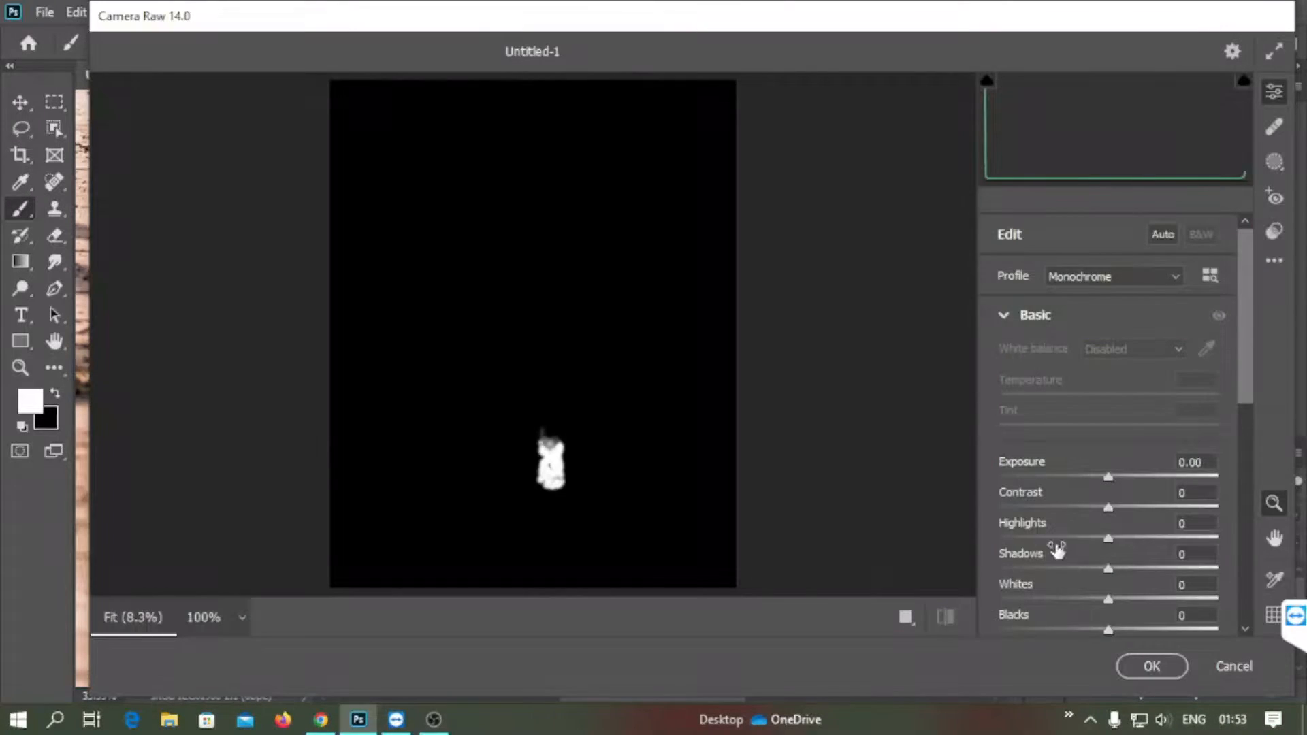
key(Escape)
- Apply the Camera Raw Filter to the sand image on Layer 1, raising two of its basic adjustments
click(279, 12)
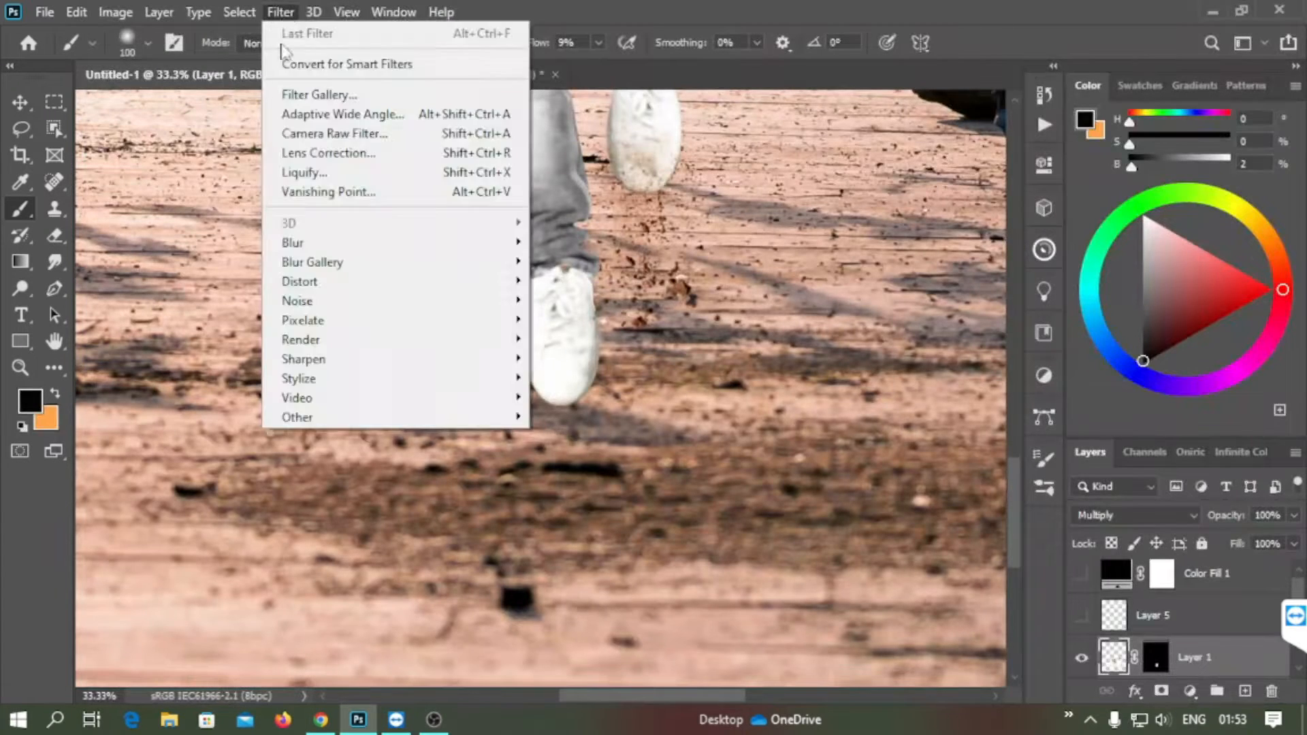
click(334, 134)
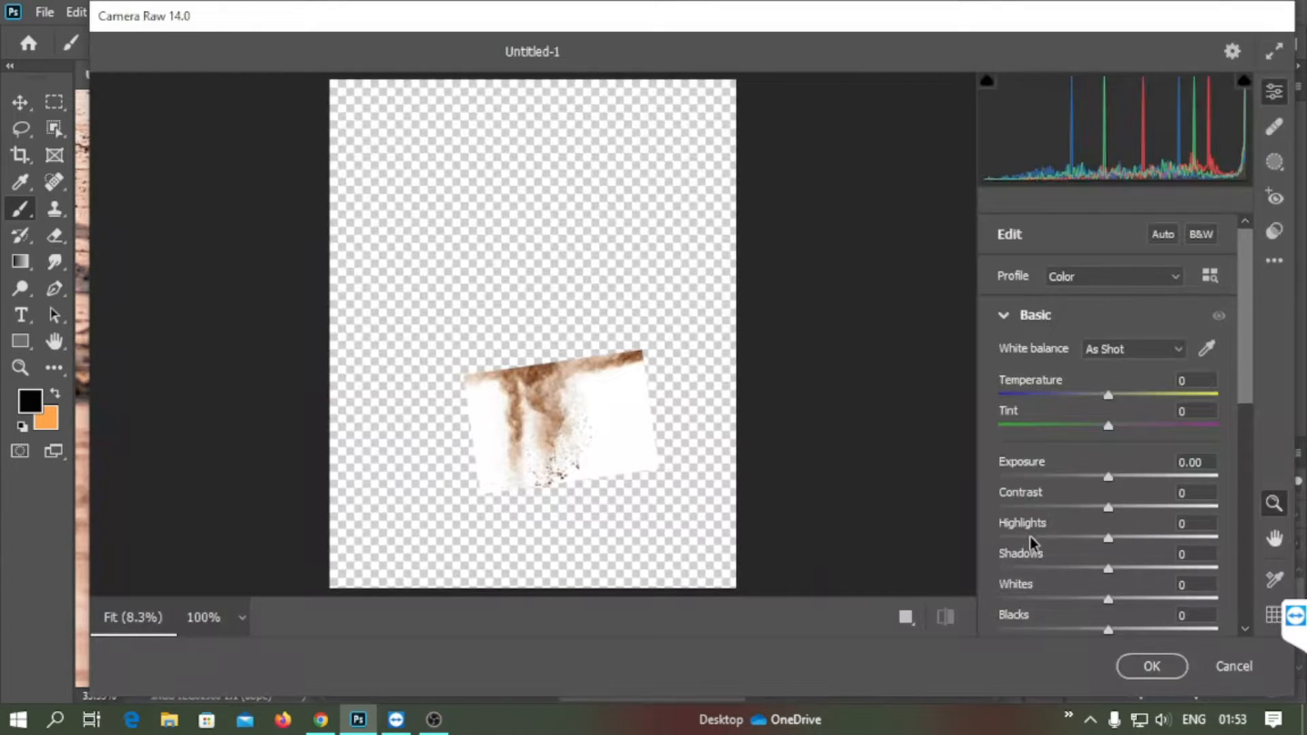
scroll(1218, 476, down, 3)
drag(1108, 498, 1146, 498)
drag(1108, 528, 1124, 528)
key(Return)
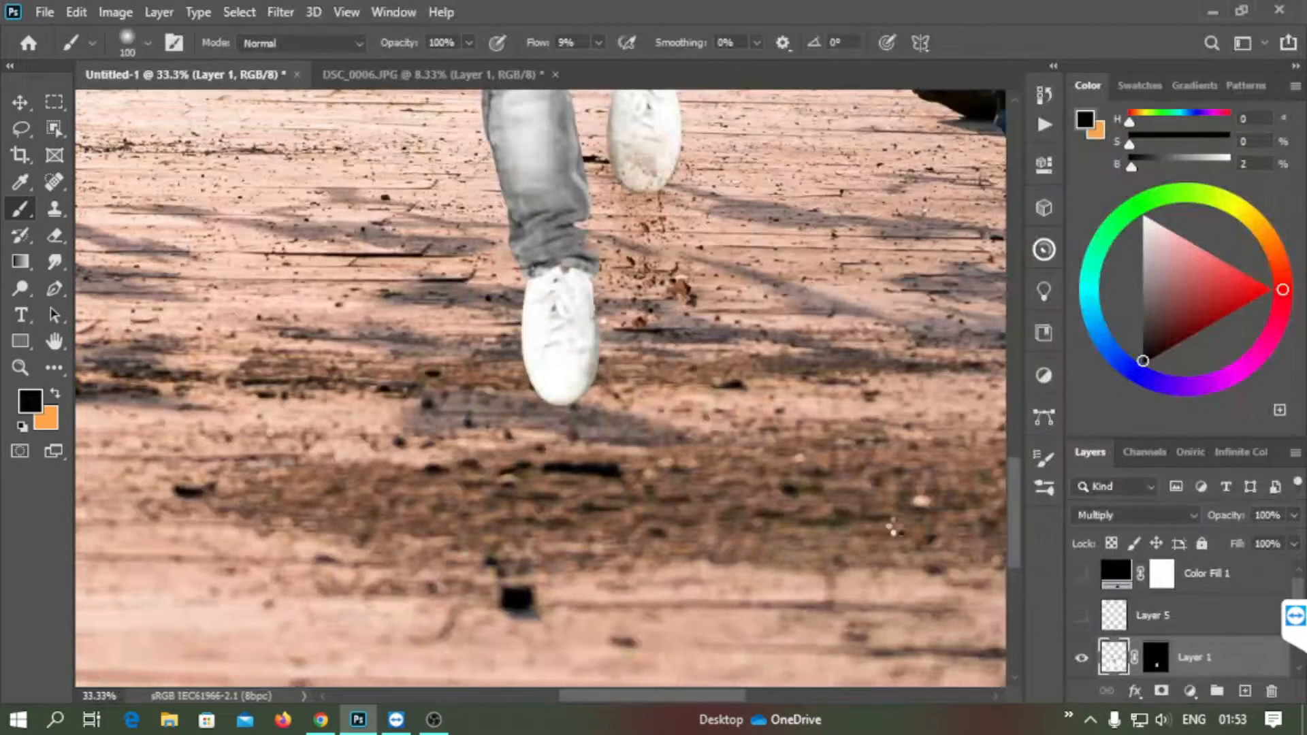
- Select Layer 4 and try a reflected gradient at 72% opacity in Quick Mask, from the feet up over the legs
scroll(691, 420, up, 3)
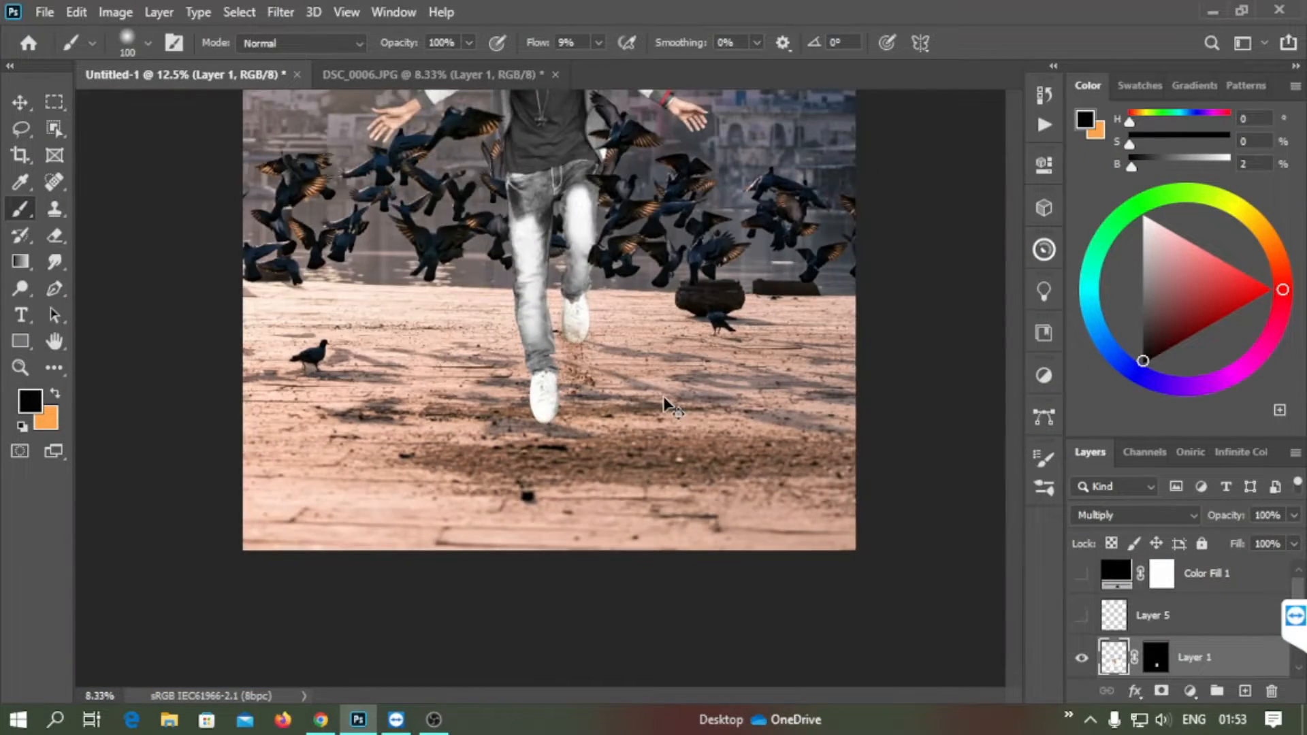
key(ctrl+plus)
key(ctrl+plus)
drag(453, 463, 484, 292)
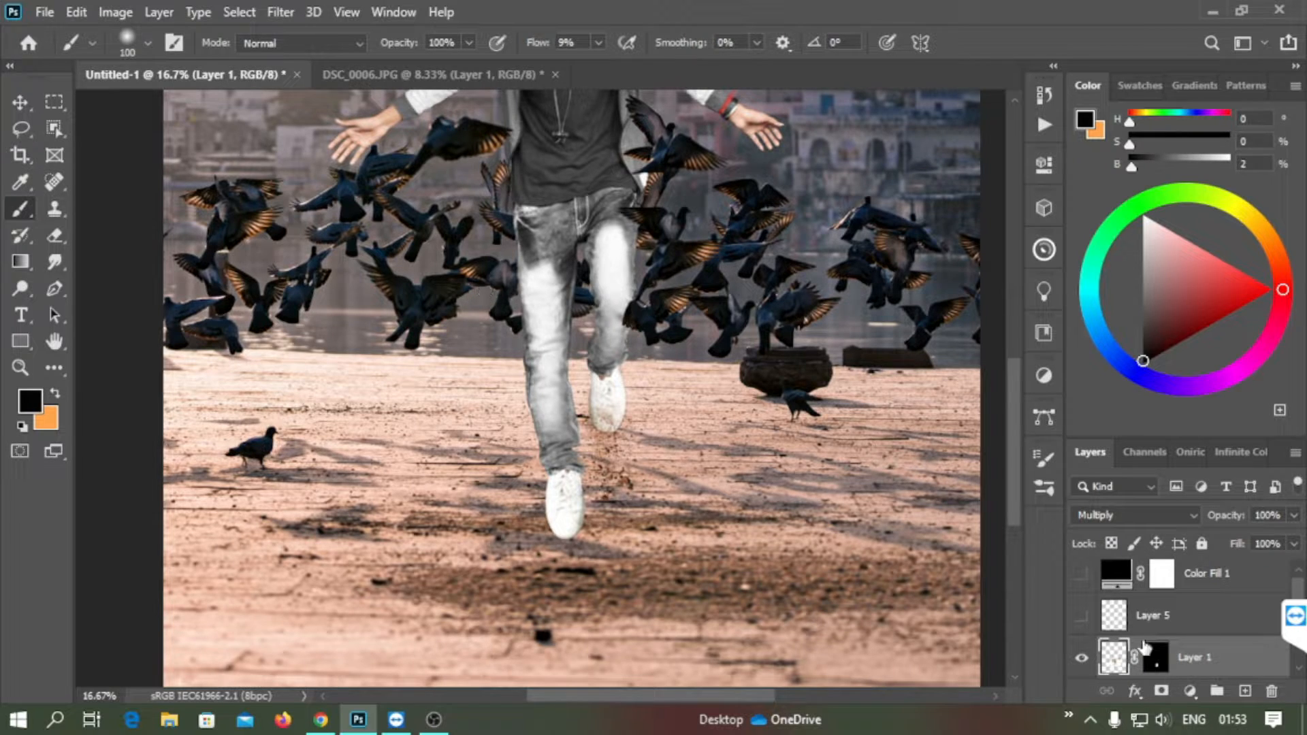
scroll(1145, 646, down, 5)
click(1171, 603)
key(q)
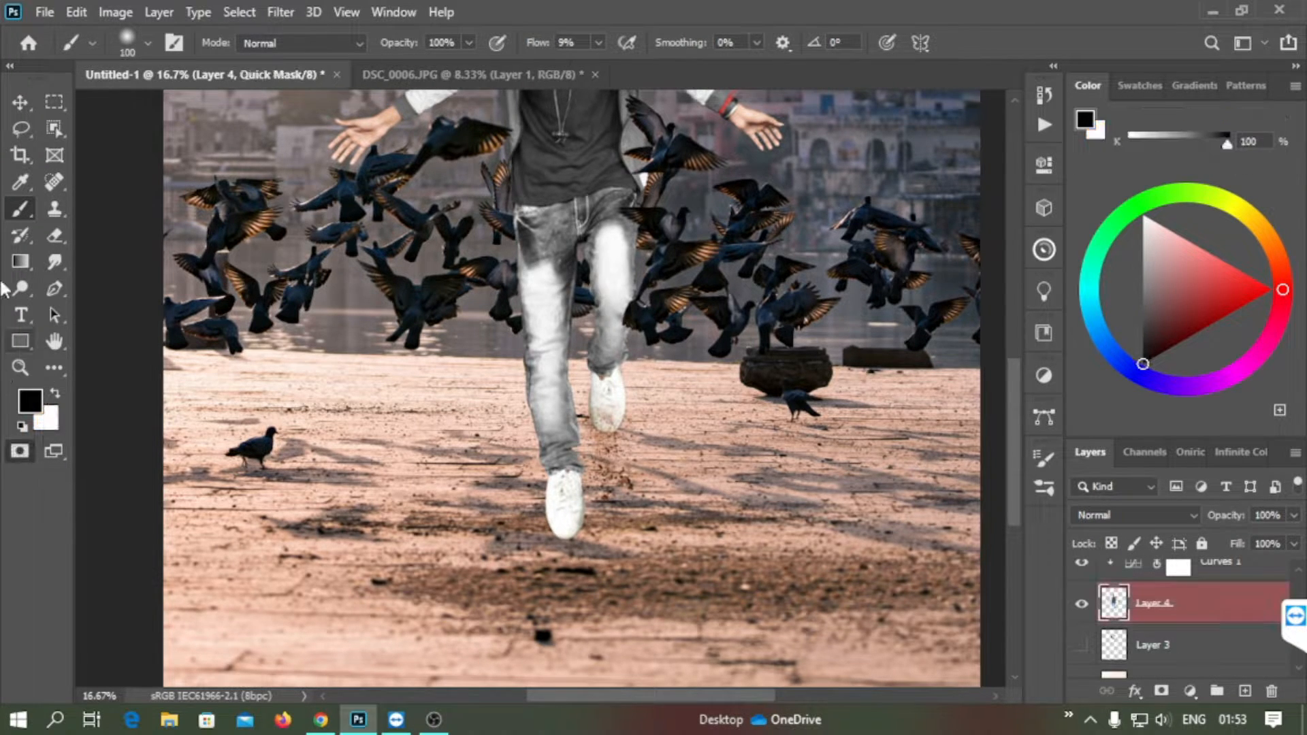
click(21, 261)
click(102, 269)
drag(576, 559, 578, 237)
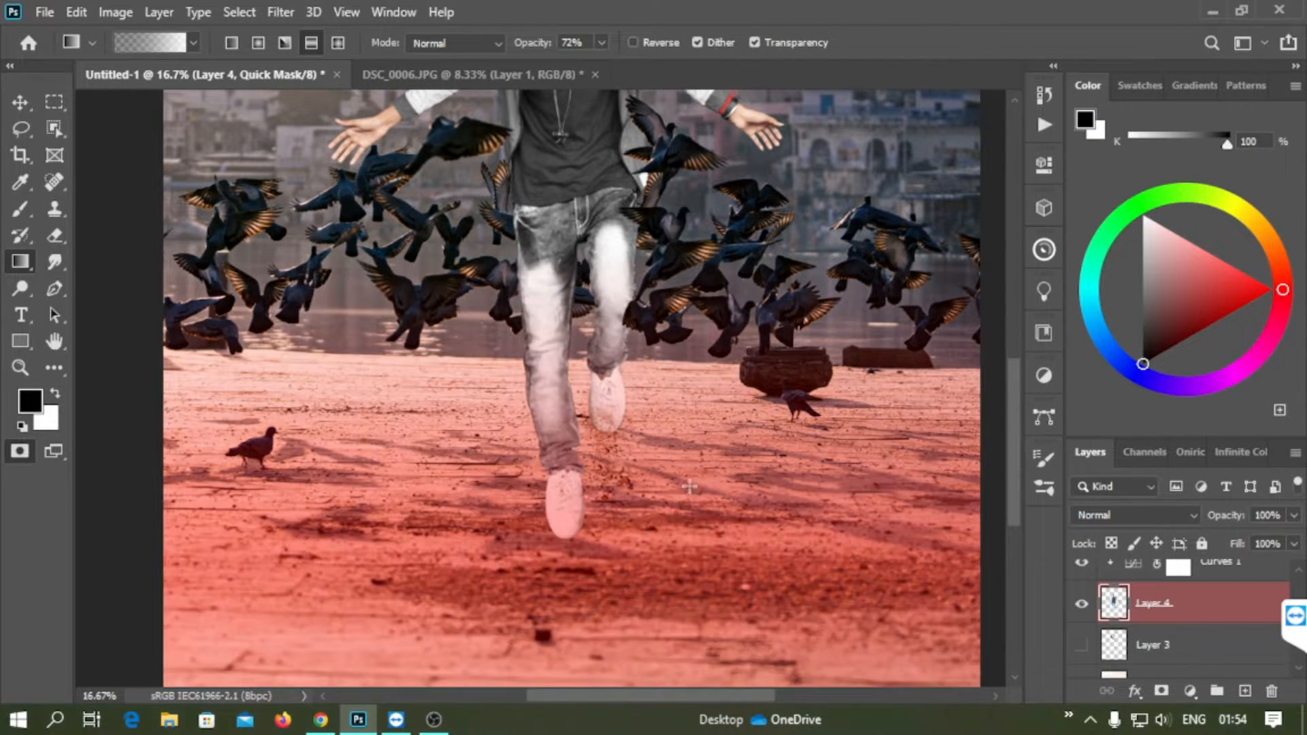
- Try the Quick Mask gradient again within a selection of the man's outline, from the lower shoe up the legs
key(q)
key(q)
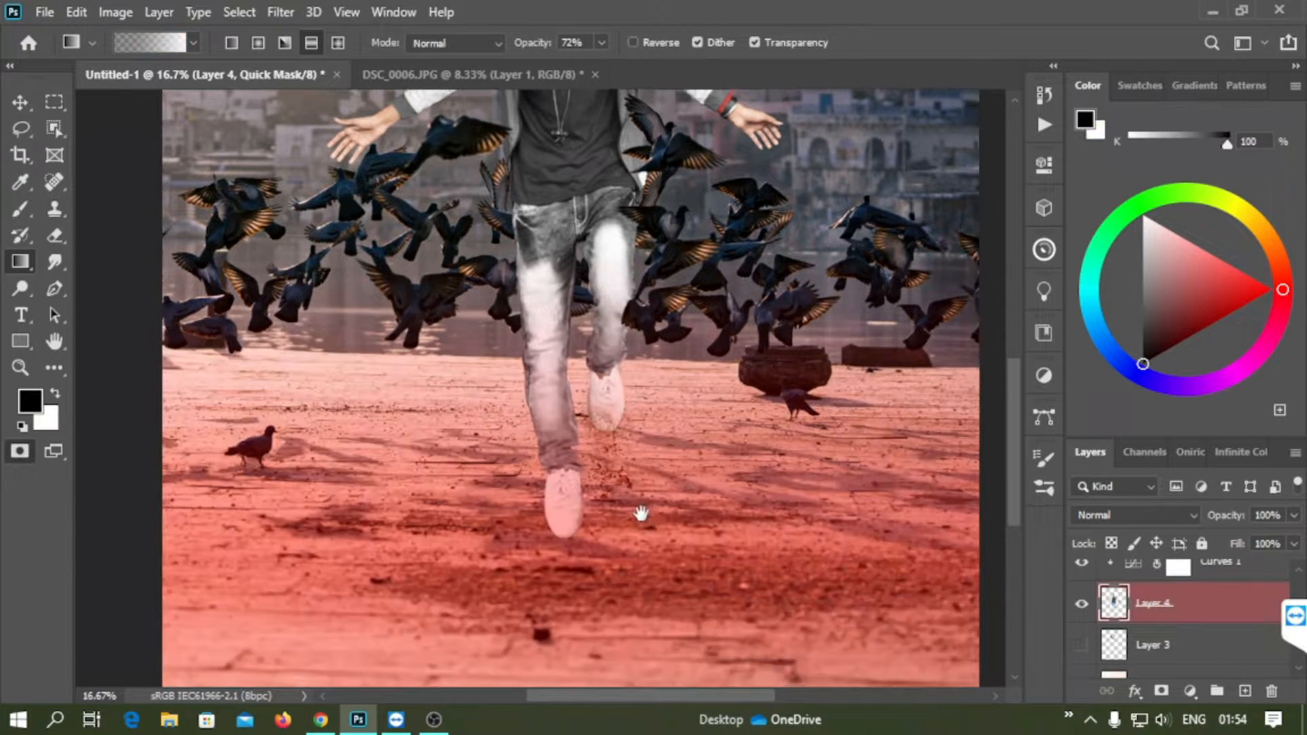
scroll(971, 592, down, 3)
key(q)
drag(638, 267, 596, 396)
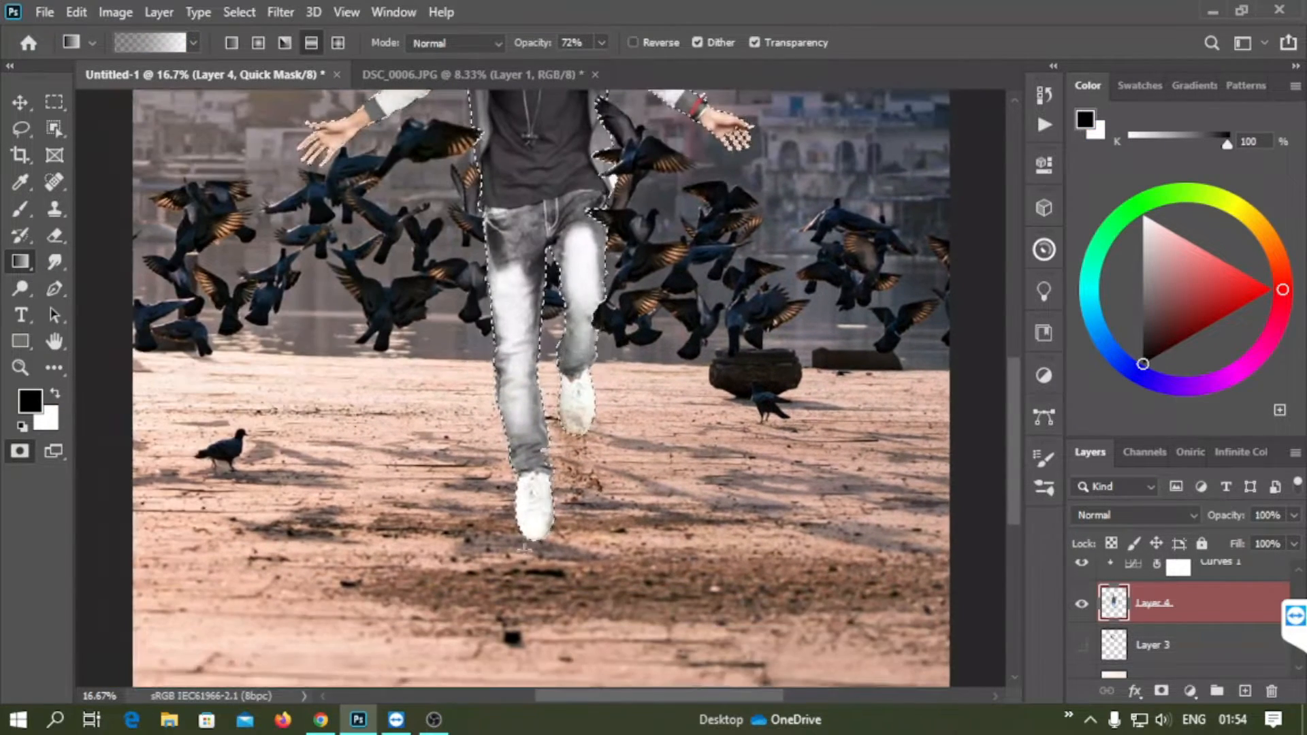
drag(538, 547, 533, 340)
click(280, 12)
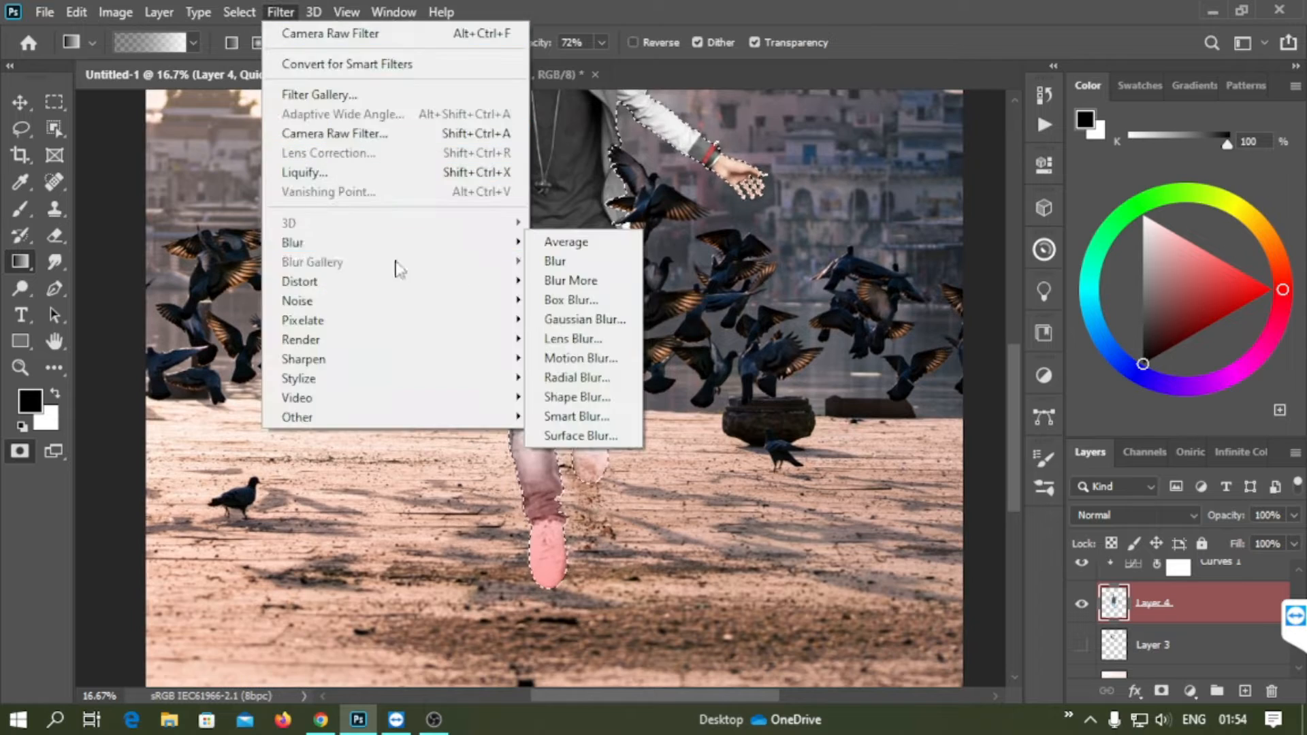
click(583, 341)
click(1168, 93)
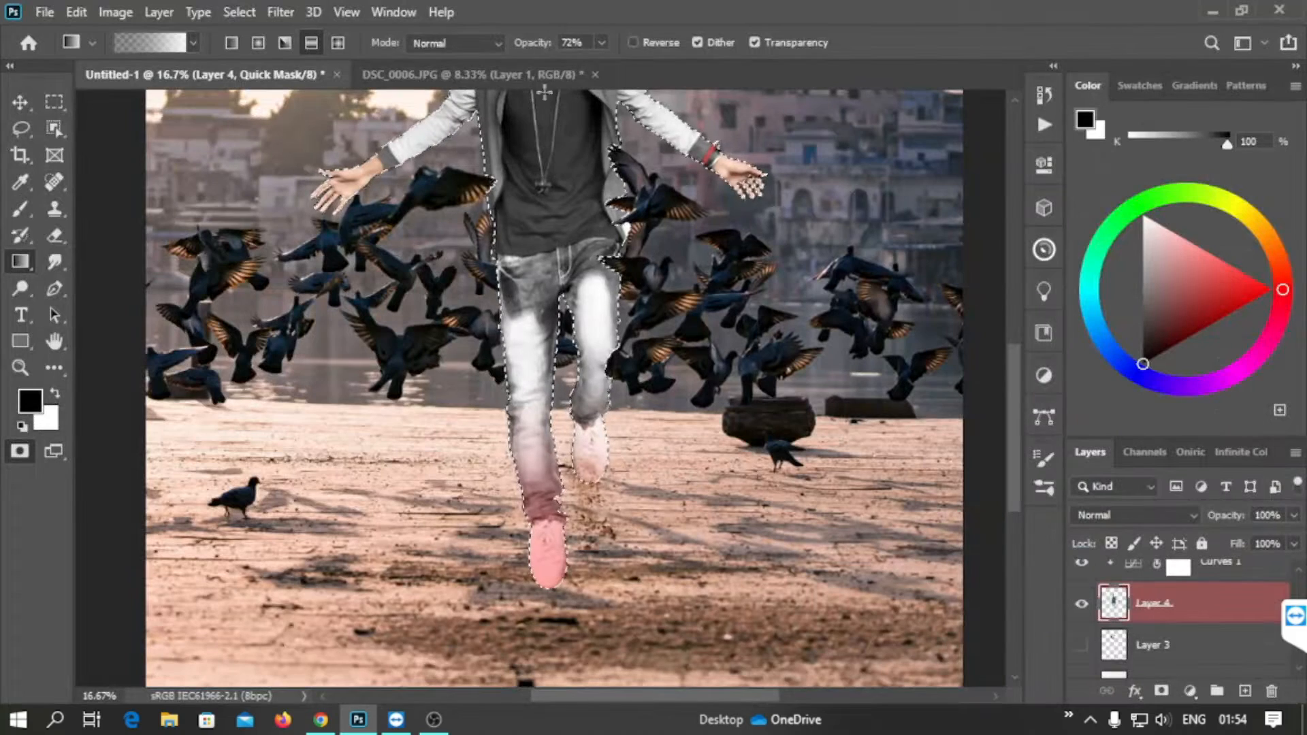
- Try a Lens Blur with a radius of 15 while the Quick Mask gradient is active
click(280, 11)
mouse_move(291, 242)
click(583, 341)
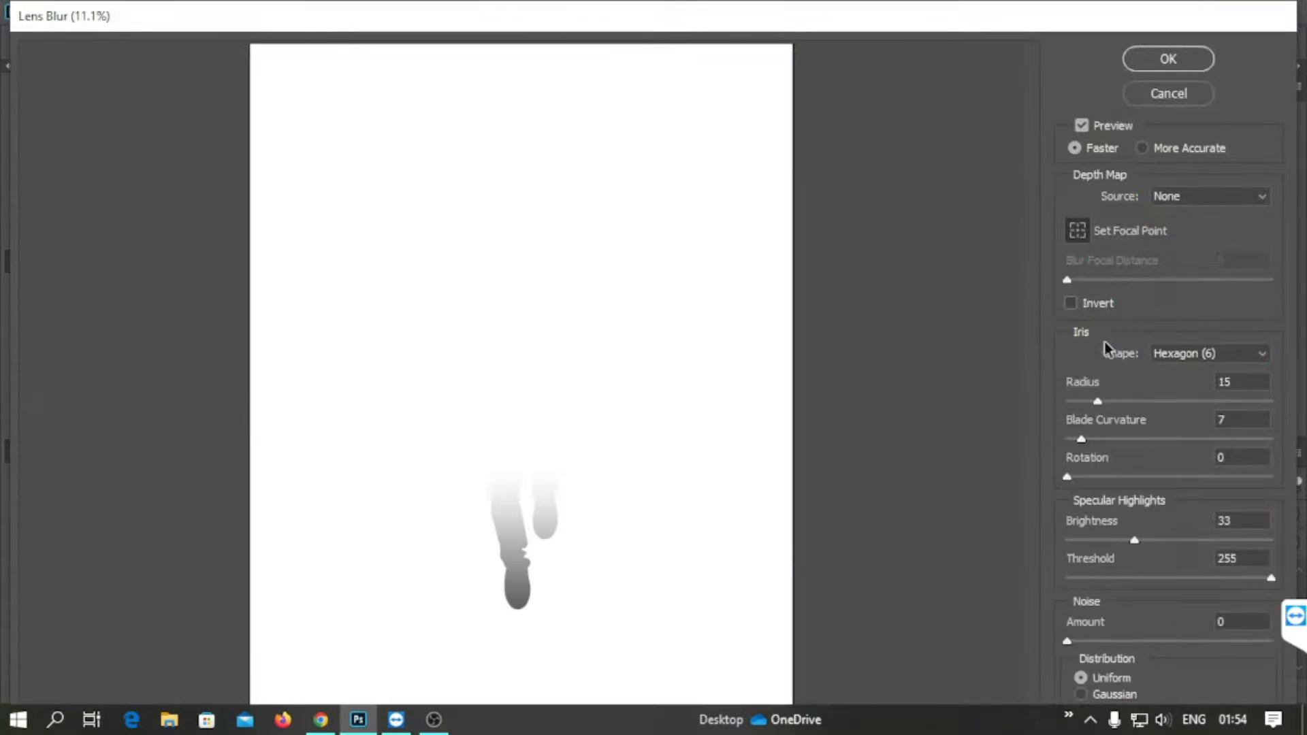
click(1097, 401)
click(1168, 58)
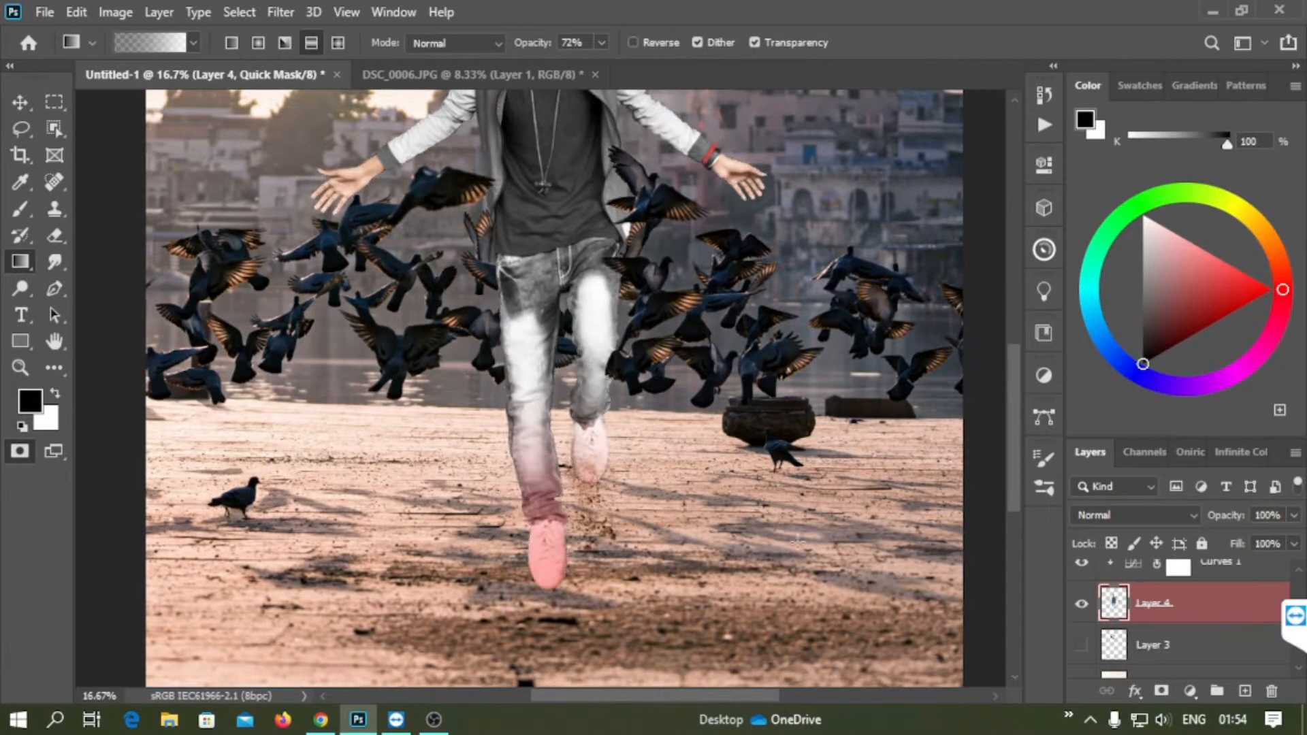
- Undo the Lens Blur and the leg gradient in the Quick Mask
key(ctrl+z)
key(ctrl+z)
drag(554, 607, 549, 539)
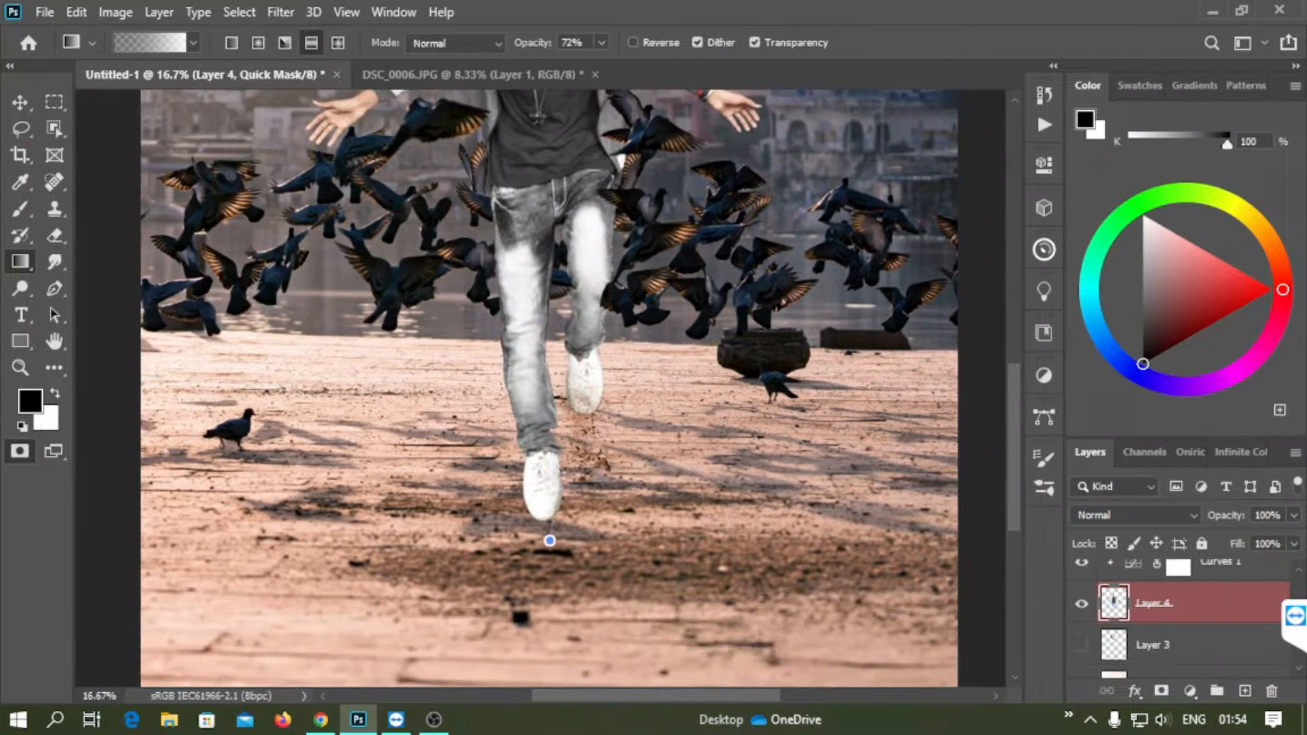
key(ctrl+shift+z)
key(ctrl+z)
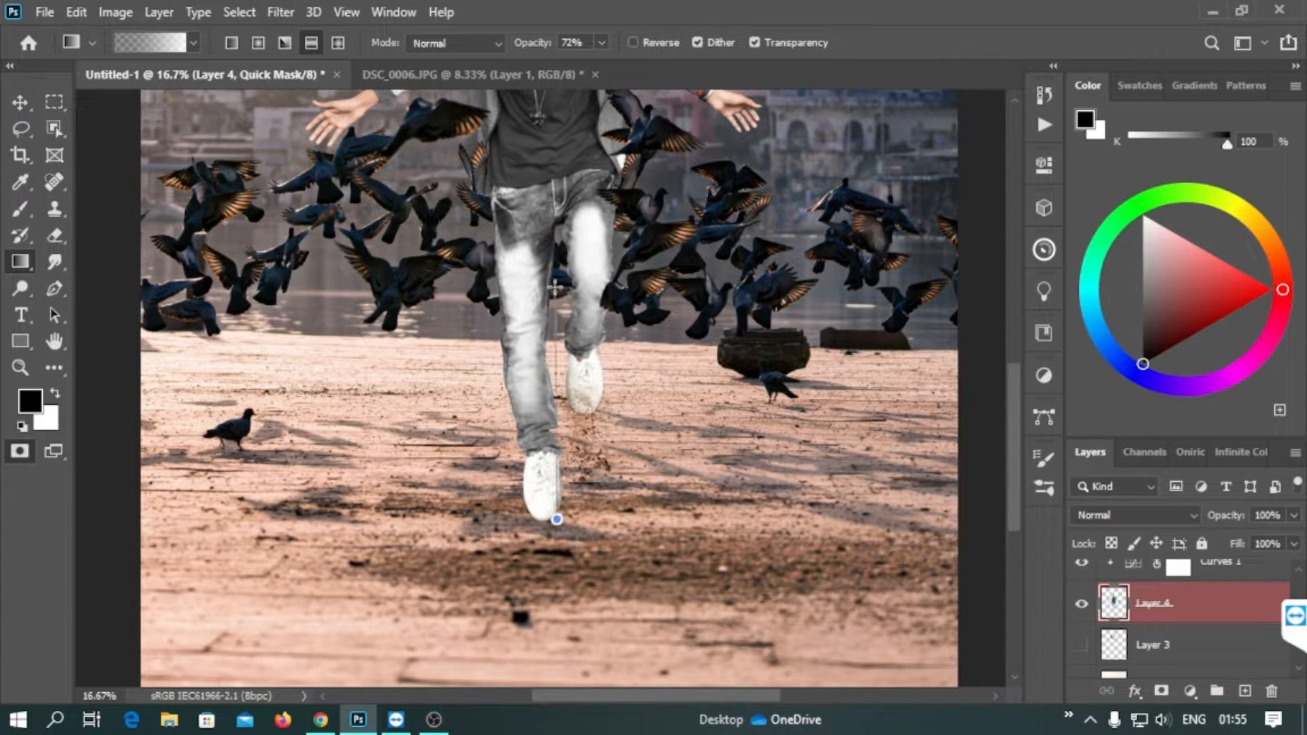
- Try a Lens Blur with a radius of 18 on the man's legs using the Quick Mask selection
key(ctrl+shift+z)
key(q)
click(280, 12)
mouse_move(293, 238)
click(596, 339)
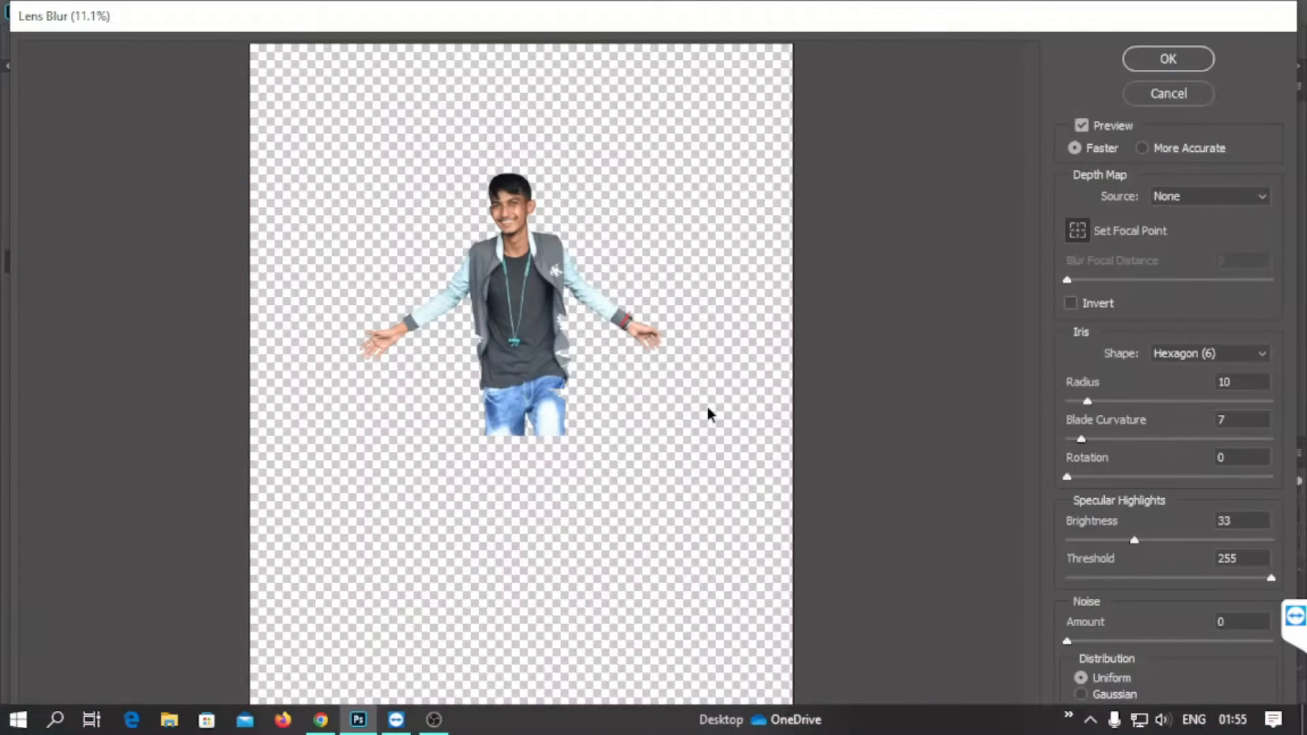
ctrl+click(498, 469)
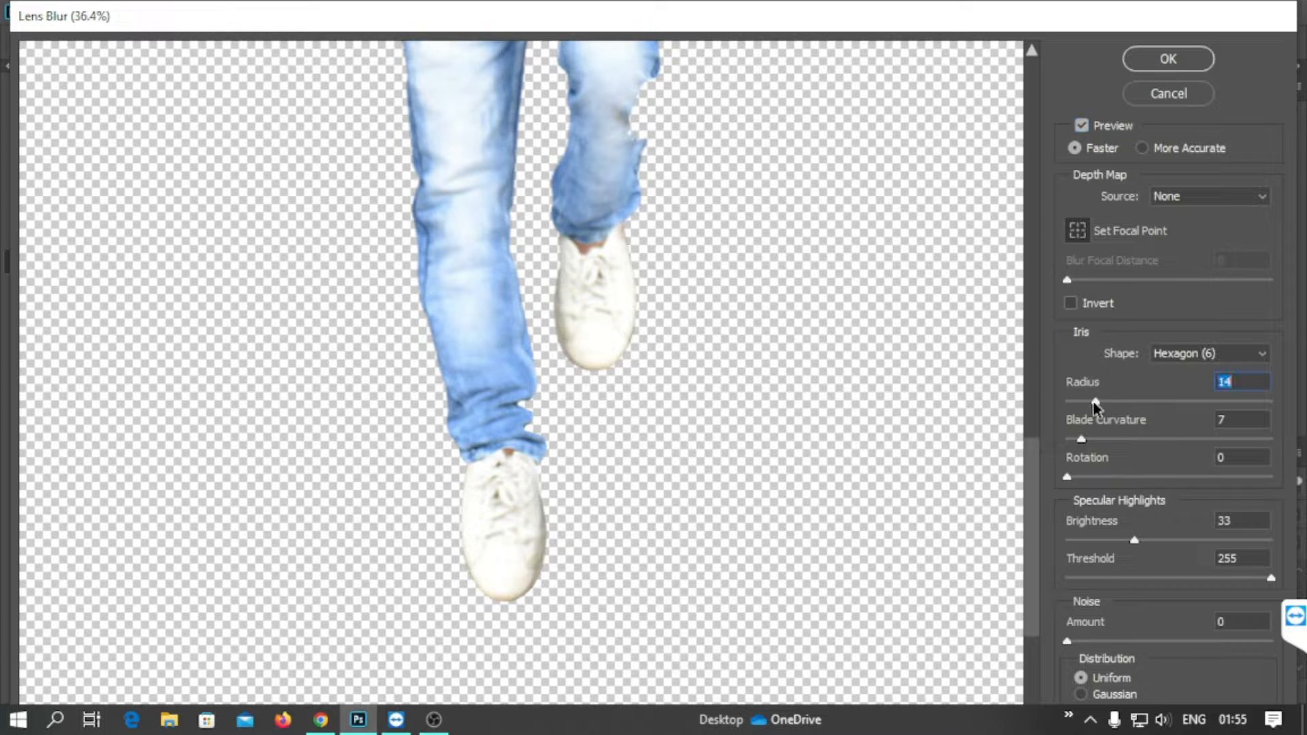
drag(1093, 403, 1110, 402)
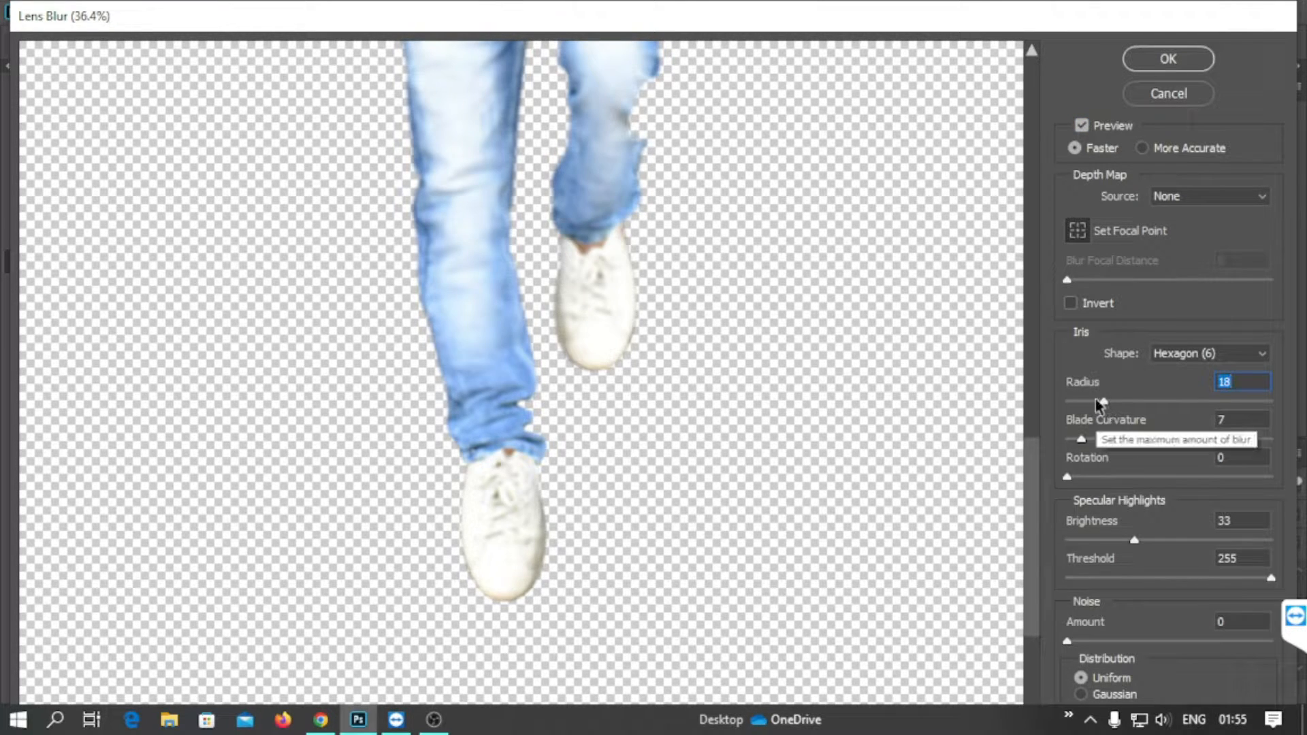
drag(708, 268, 823, 274)
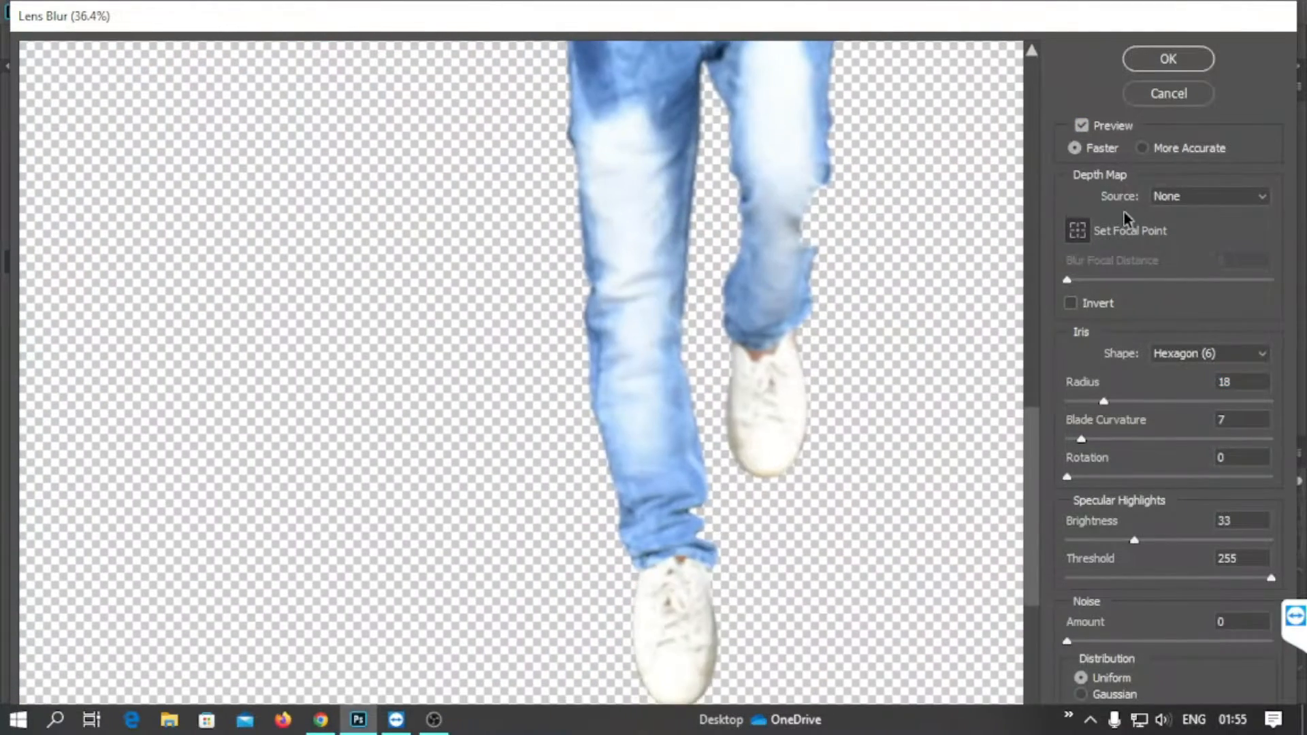
click(1168, 93)
key(ctrl+z)
key(ctrl+z)
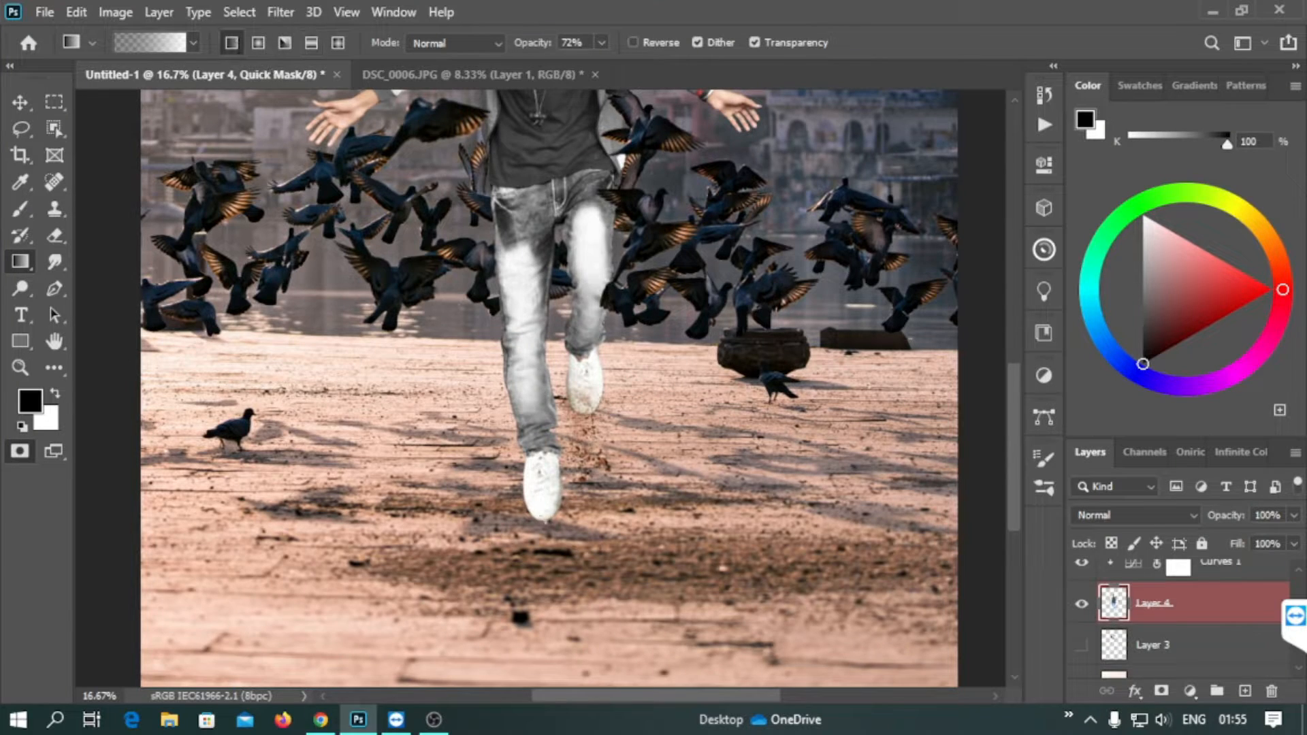
- Select the man's lower legs by running a linear Quick Mask gradient at 72% opacity from the lower shoe up to the thighs
drag(553, 313, 547, 317)
click(24, 449)
key(ctrl+z)
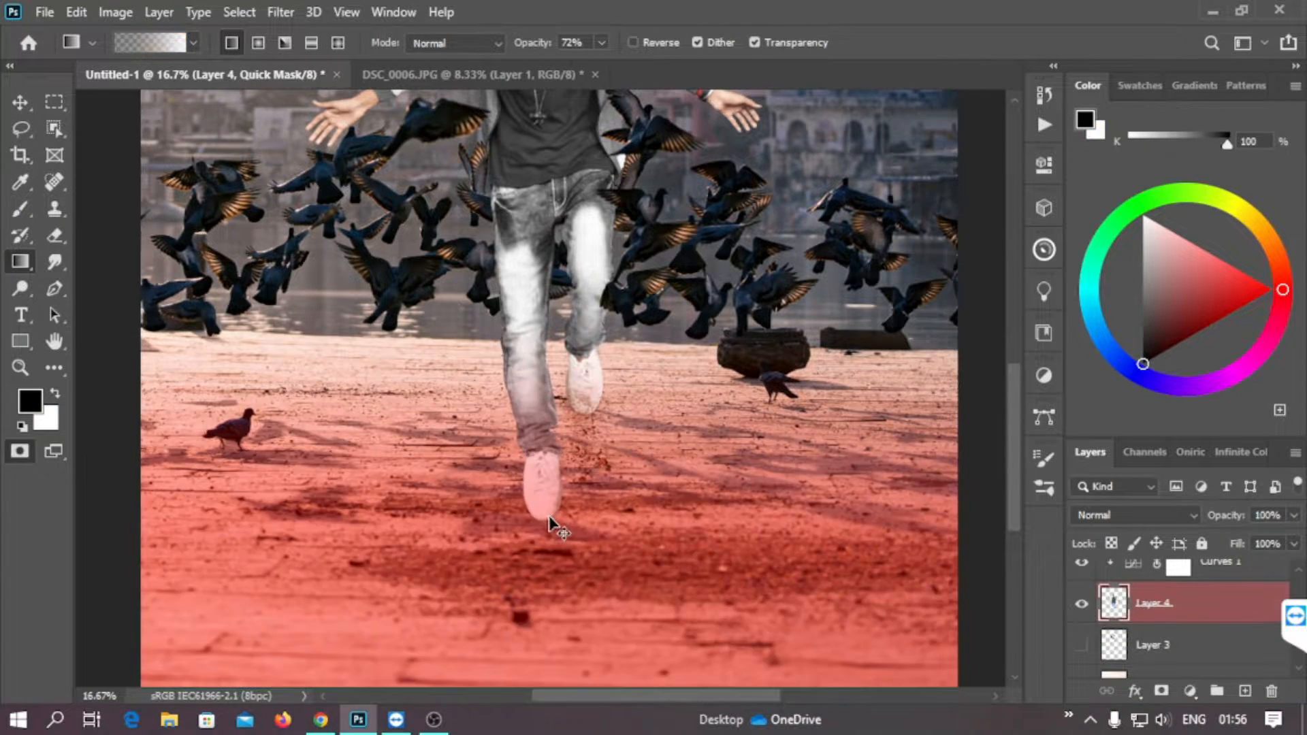
key(ctrl+z)
drag(548, 522, 549, 297)
click(20, 451)
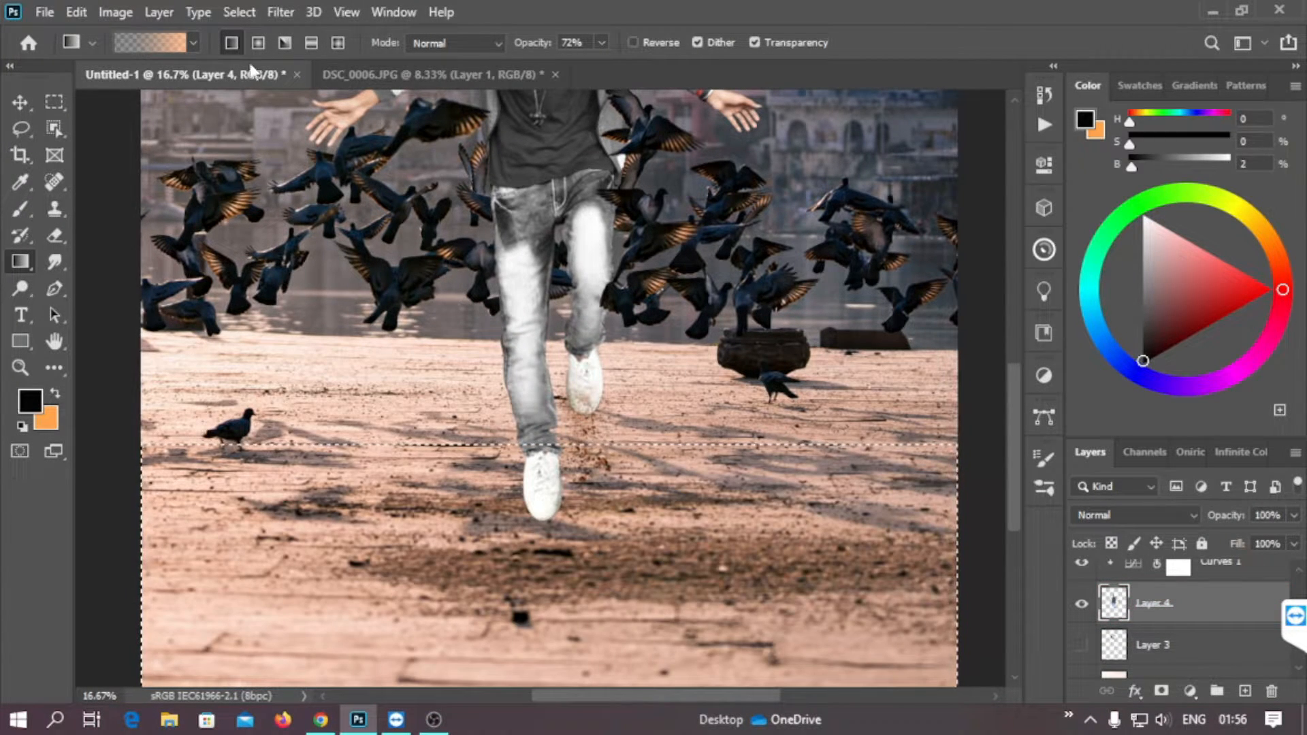
click(279, 11)
click(373, 152)
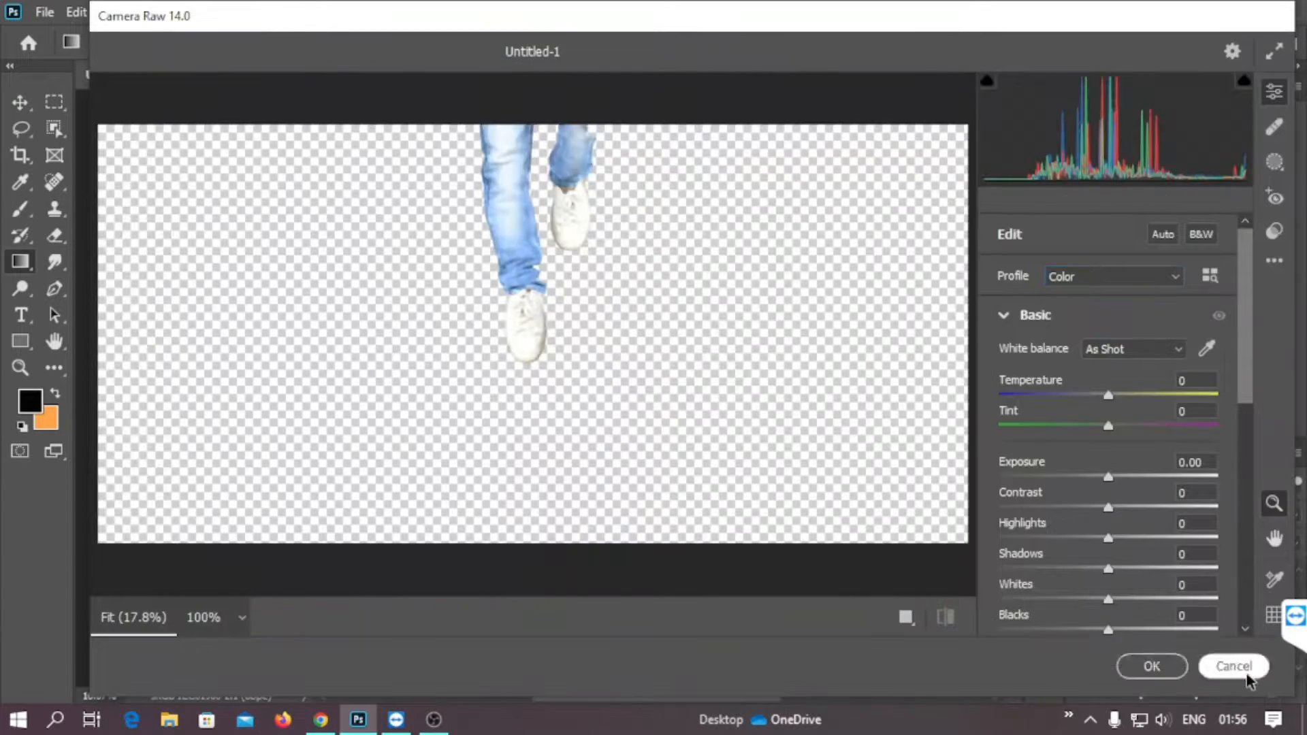
click(1238, 669)
- Apply a Lens Blur with a radius of 14 to the selected lower legs on Layer 4 and clear the selection
click(279, 11)
mouse_move(300, 243)
click(571, 339)
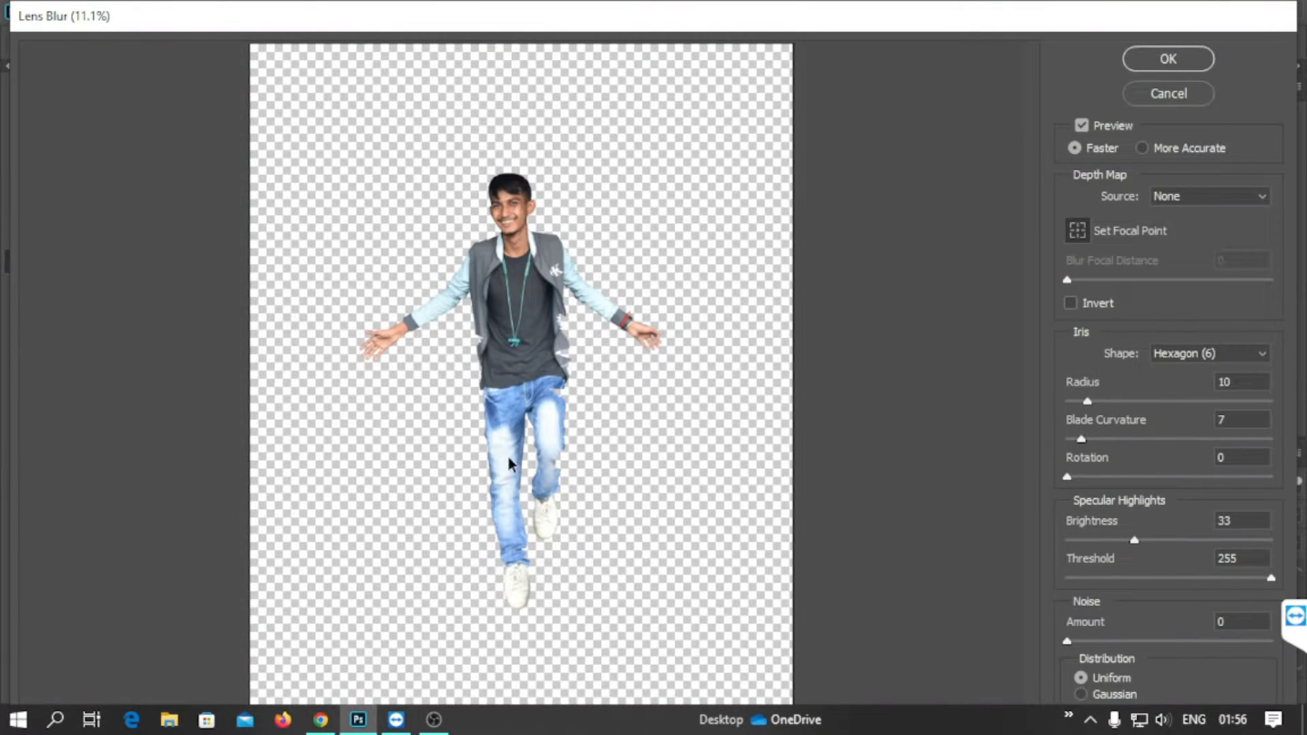
drag(509, 461, 558, 650)
drag(713, 317, 723, 455)
click(1082, 126)
click(1082, 126)
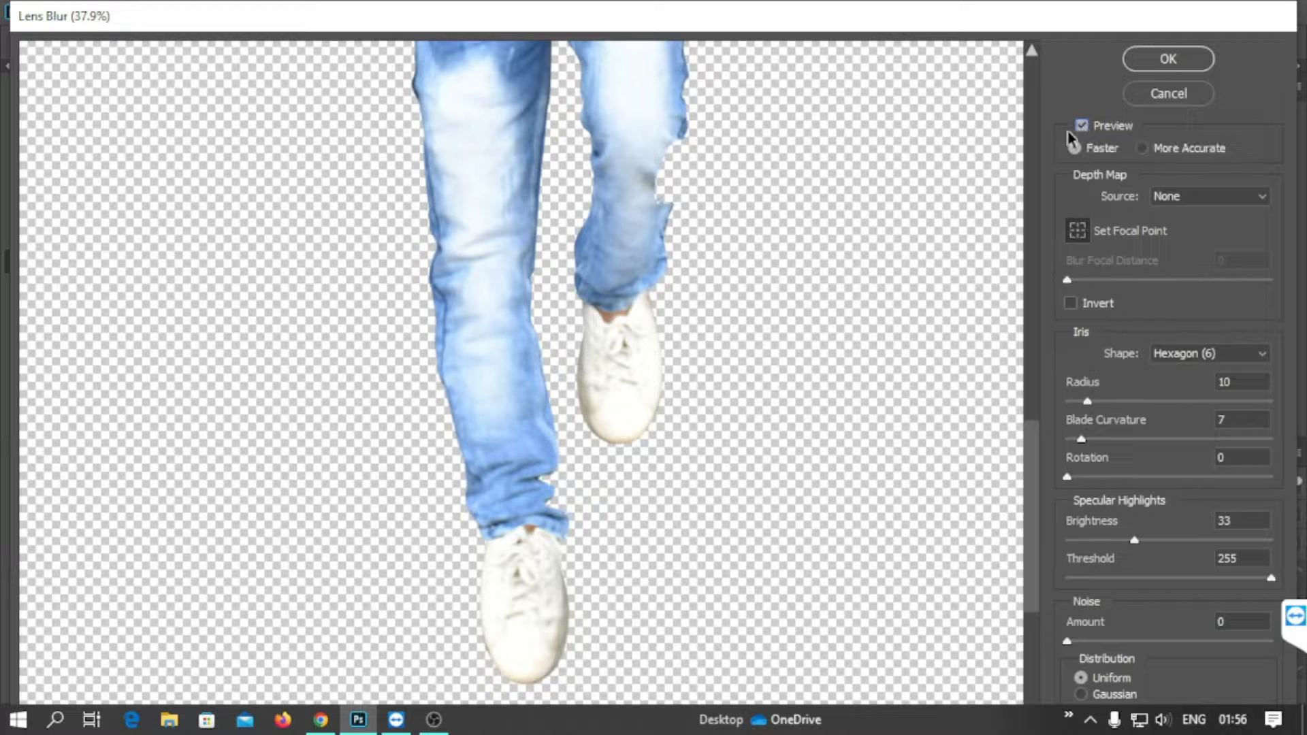
drag(558, 59, 861, 2)
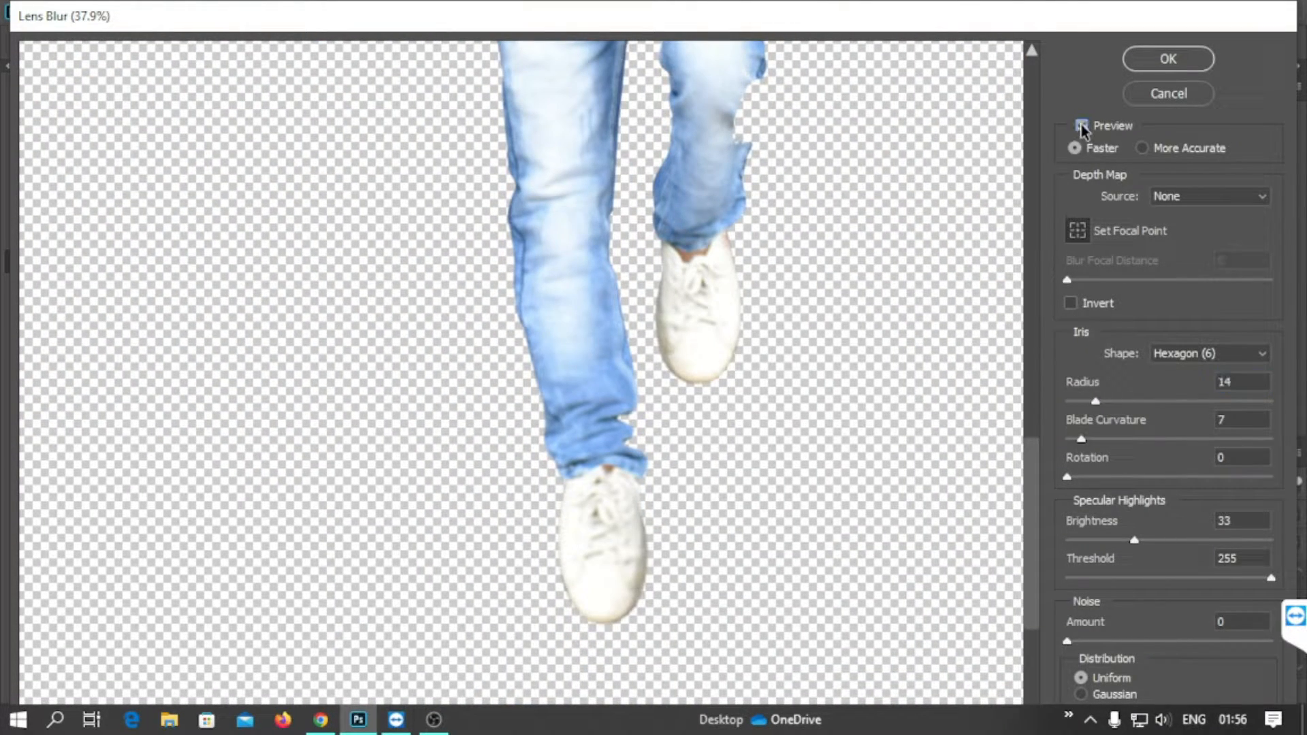
key(Return)
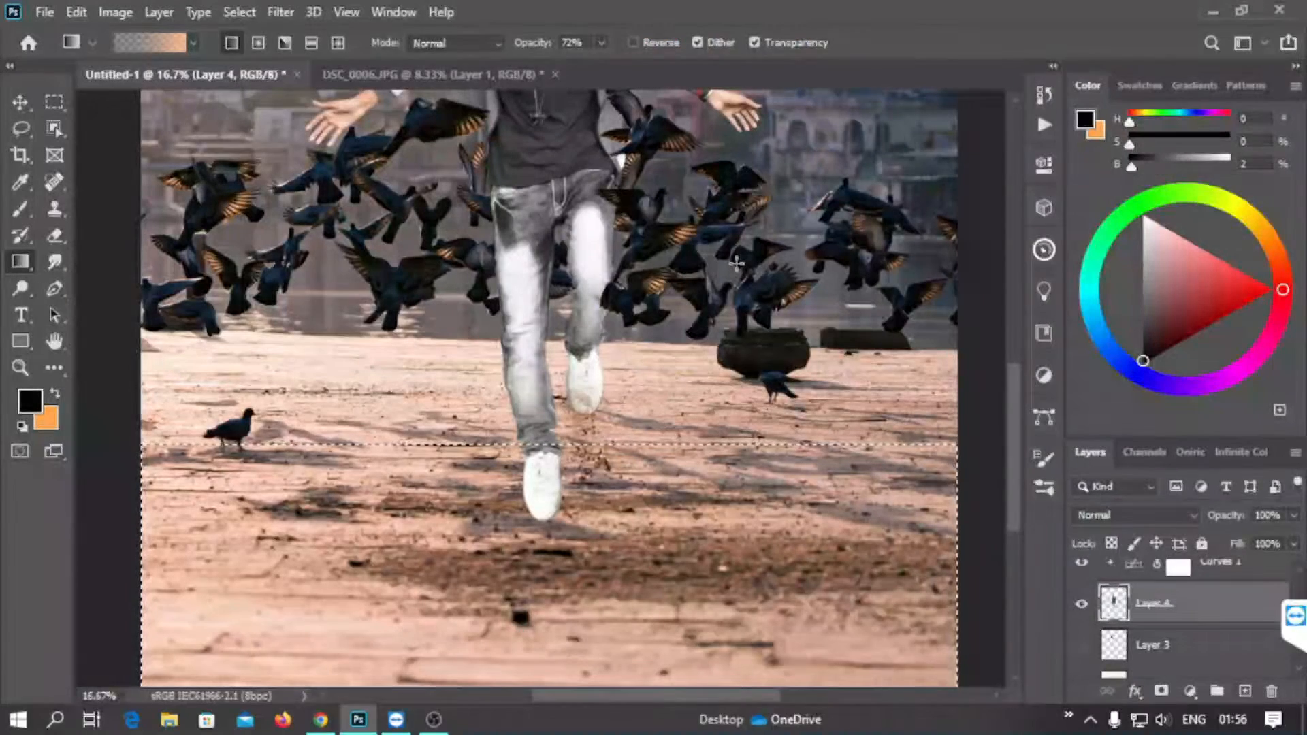
key(ctrl+d)
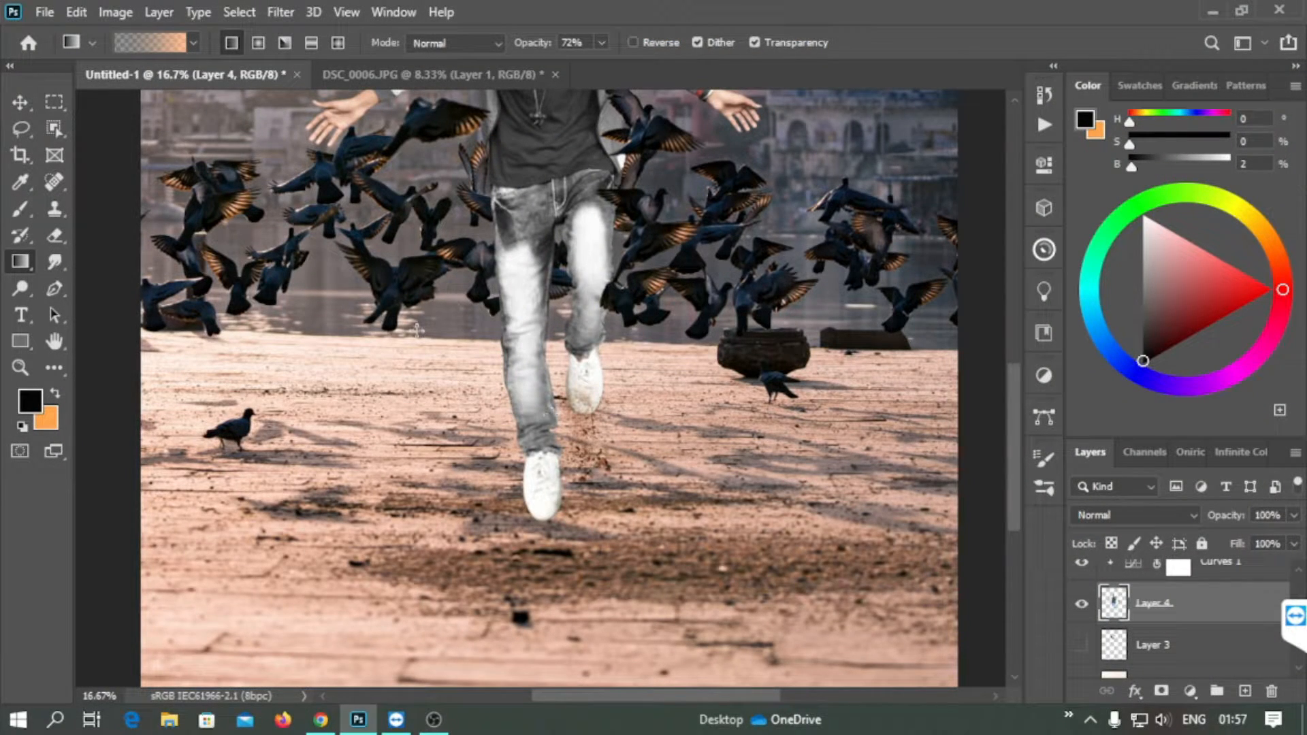
- Soften the falling dirt on Layer 1 with a slight Gaussian Blur
key(ctrl+plus)
scroll(575, 341, down, 2)
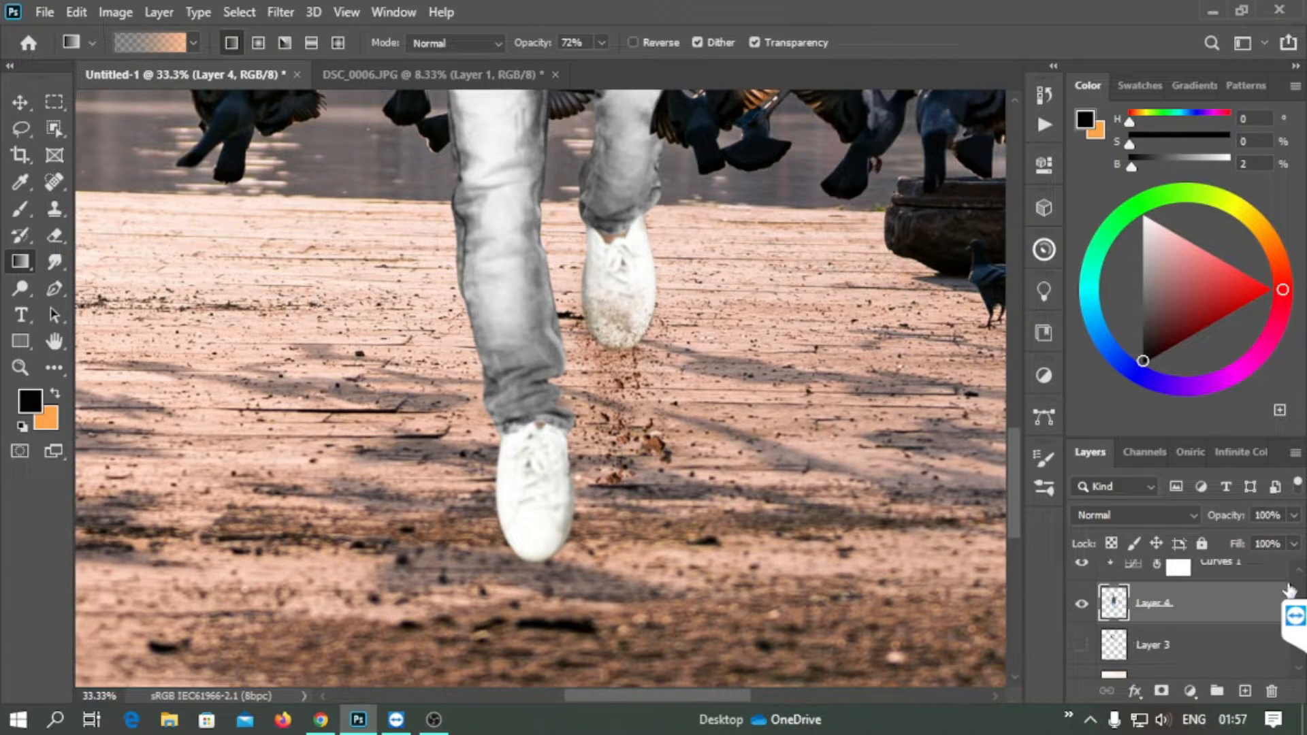
scroll(1191, 613, down, 5)
click(1201, 658)
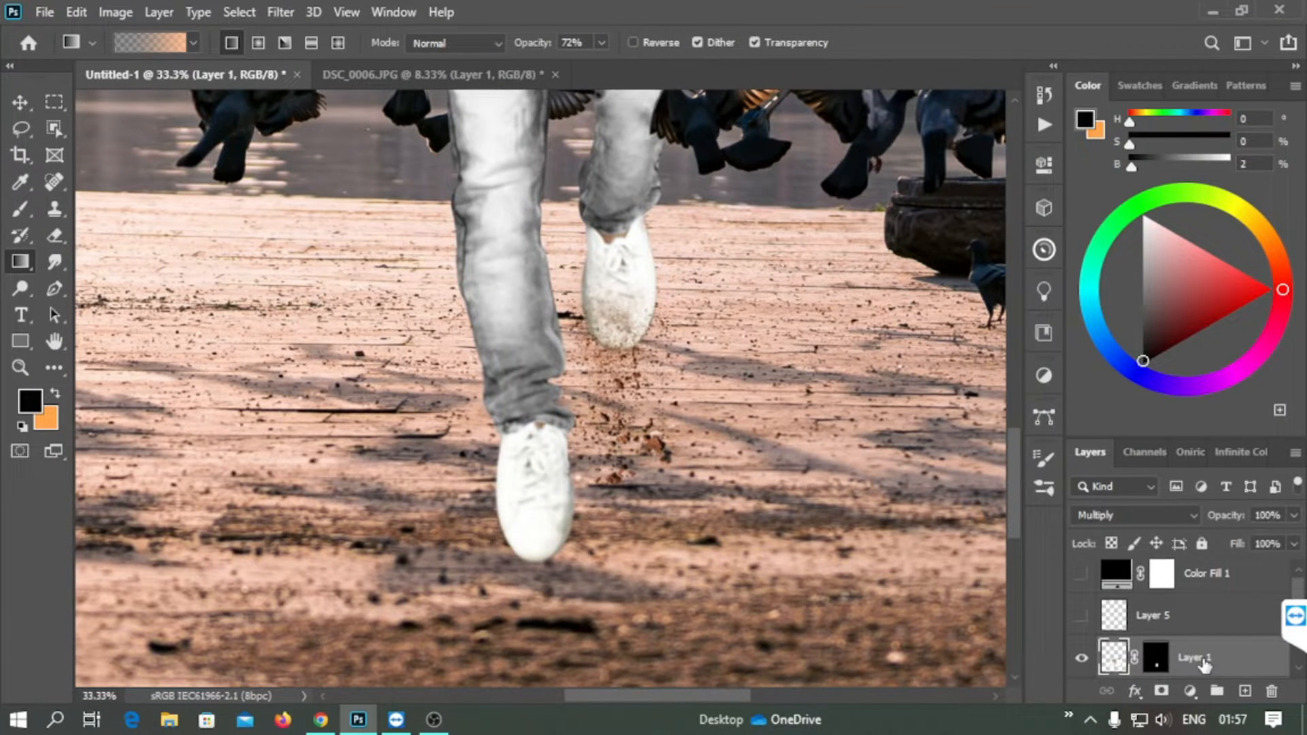
click(279, 12)
mouse_move(291, 239)
click(578, 299)
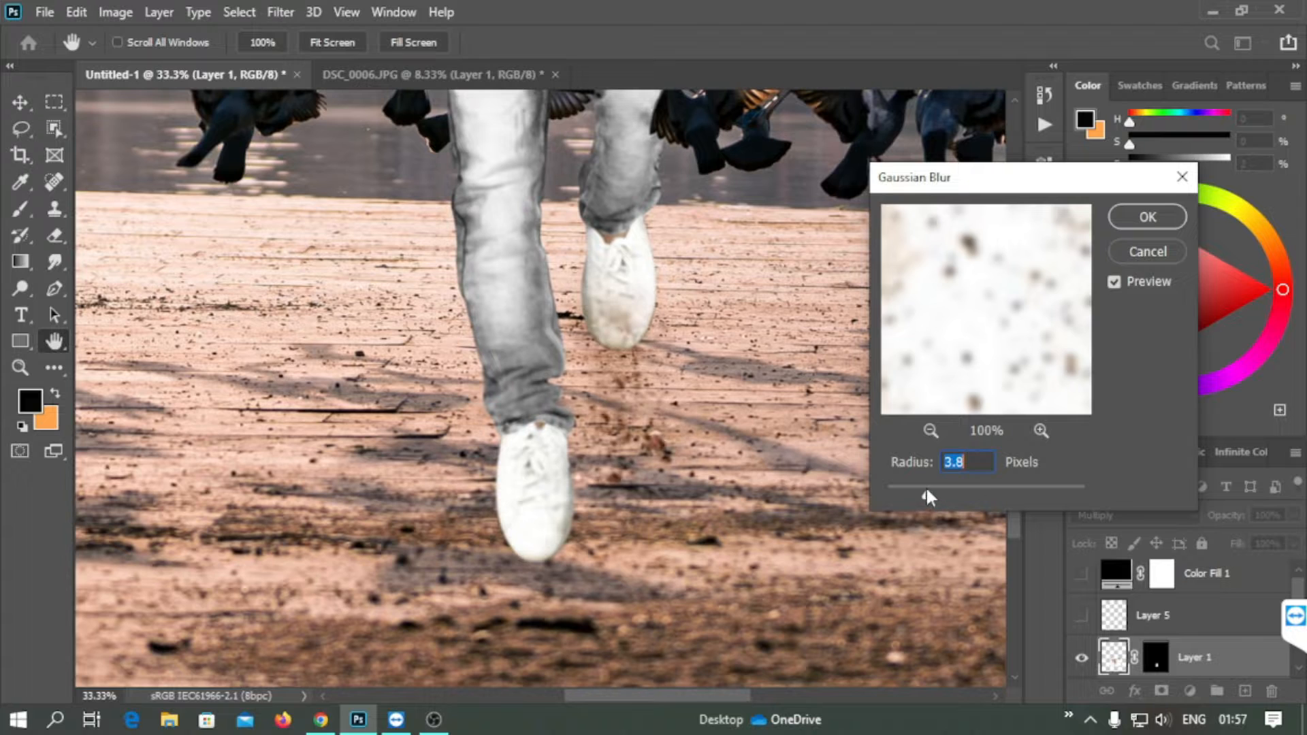
drag(926, 486, 916, 490)
click(1147, 217)
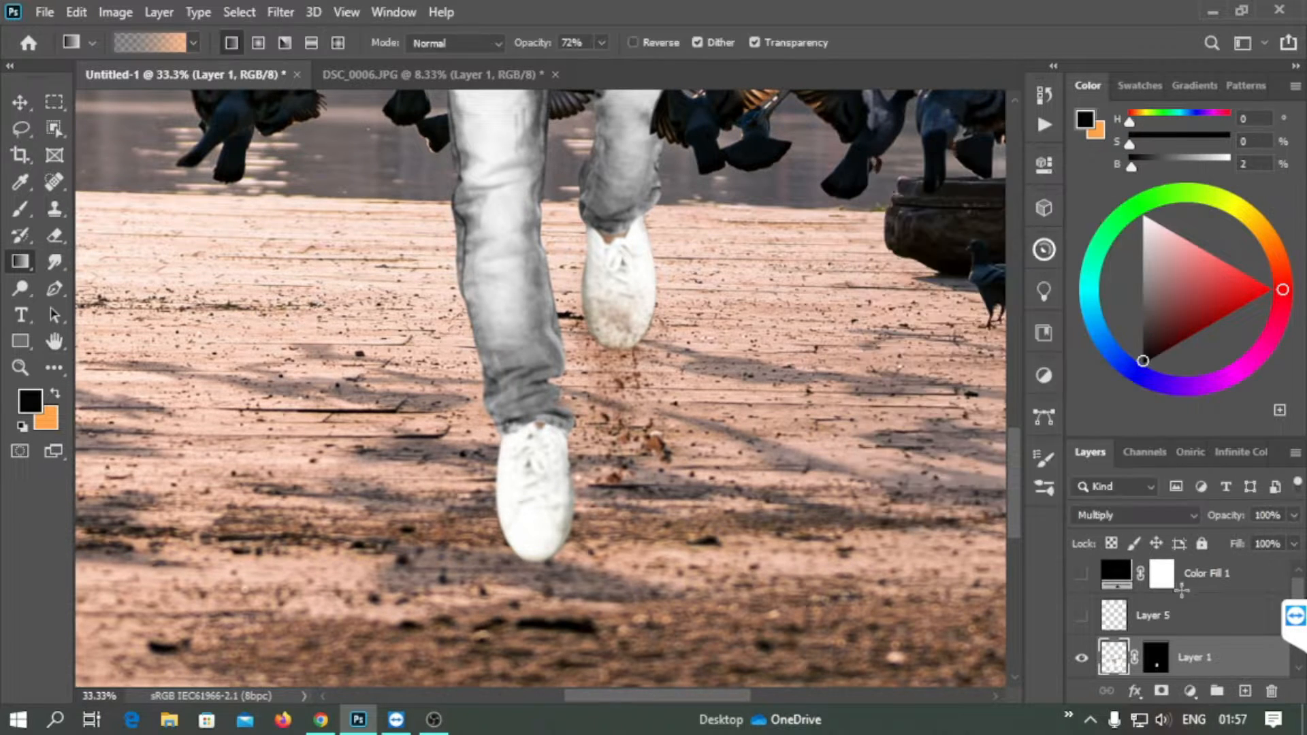
- Add a new layer directly above the background Layer 2 and sample a muted tone from the ground as the foreground color
scroll(1181, 590, down, 5)
click(1162, 646)
click(1243, 690)
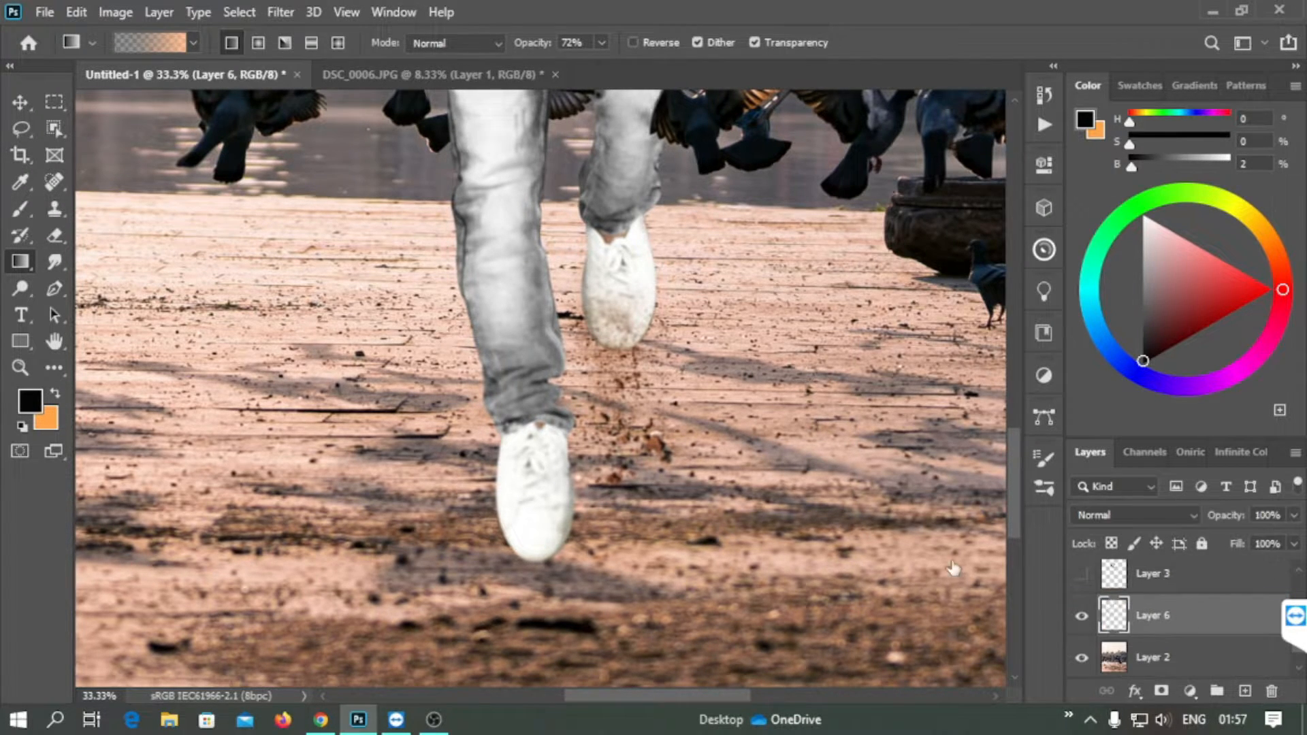
drag(764, 516, 709, 420)
alt+click(737, 360)
- Set up a flattened Soft Round Pressure Size brush at size 700 with 28% flow
click(19, 208)
click(147, 42)
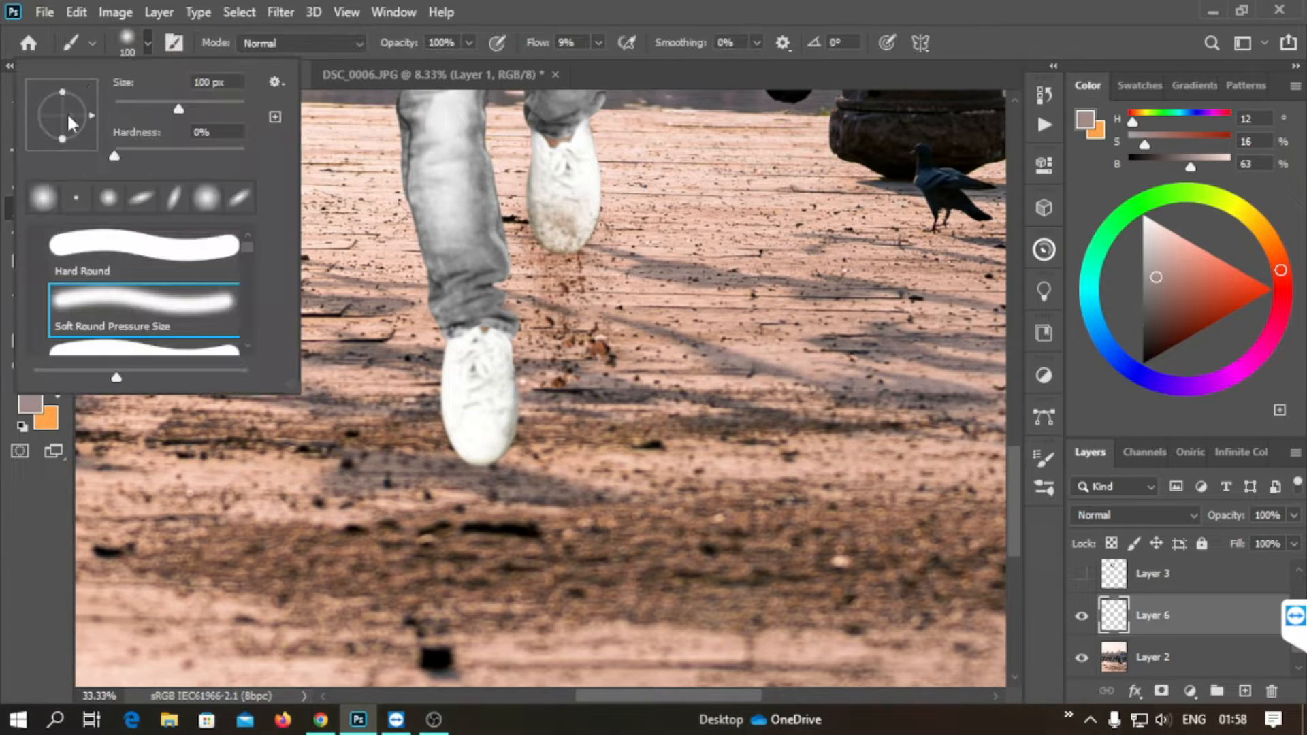
drag(545, 50, 558, 53)
key(])
key(])
key(])
key(])
key(])
key(])
key(])
key(])
key(])
key(])
key(])
key(])
key(])
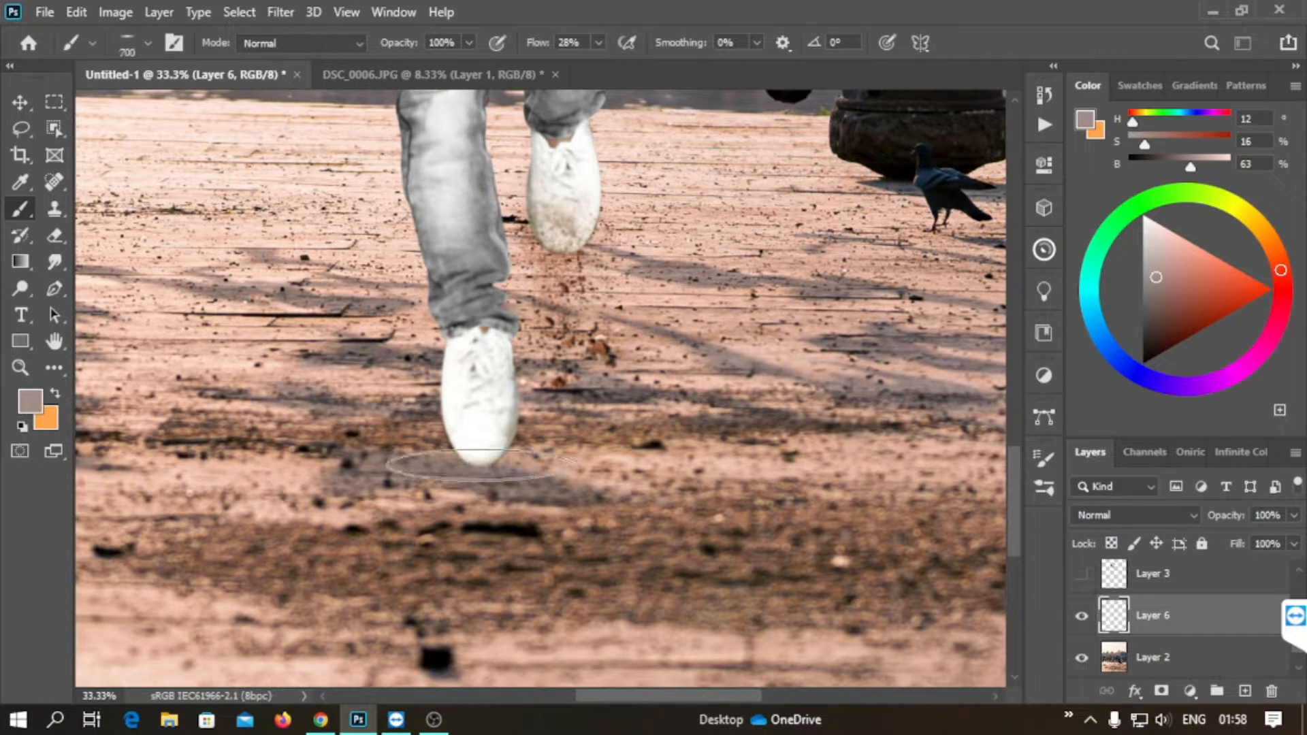
- Paint a contact shadow beneath the lower shoe, darken it with a sampled shadow tone, and set the layer to Multiply
click(485, 468)
click(1135, 515)
click(1095, 272)
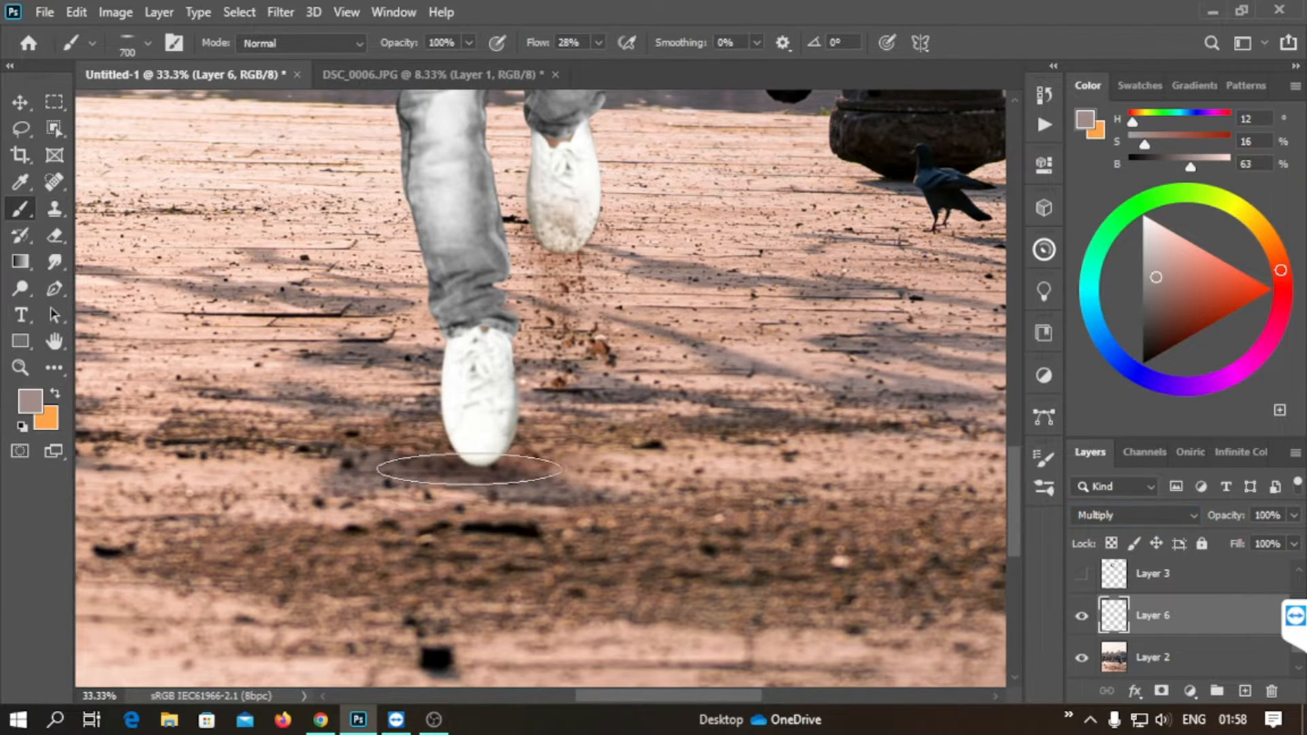
alt+click(466, 471)
click(470, 470)
key(ctrl+minus)
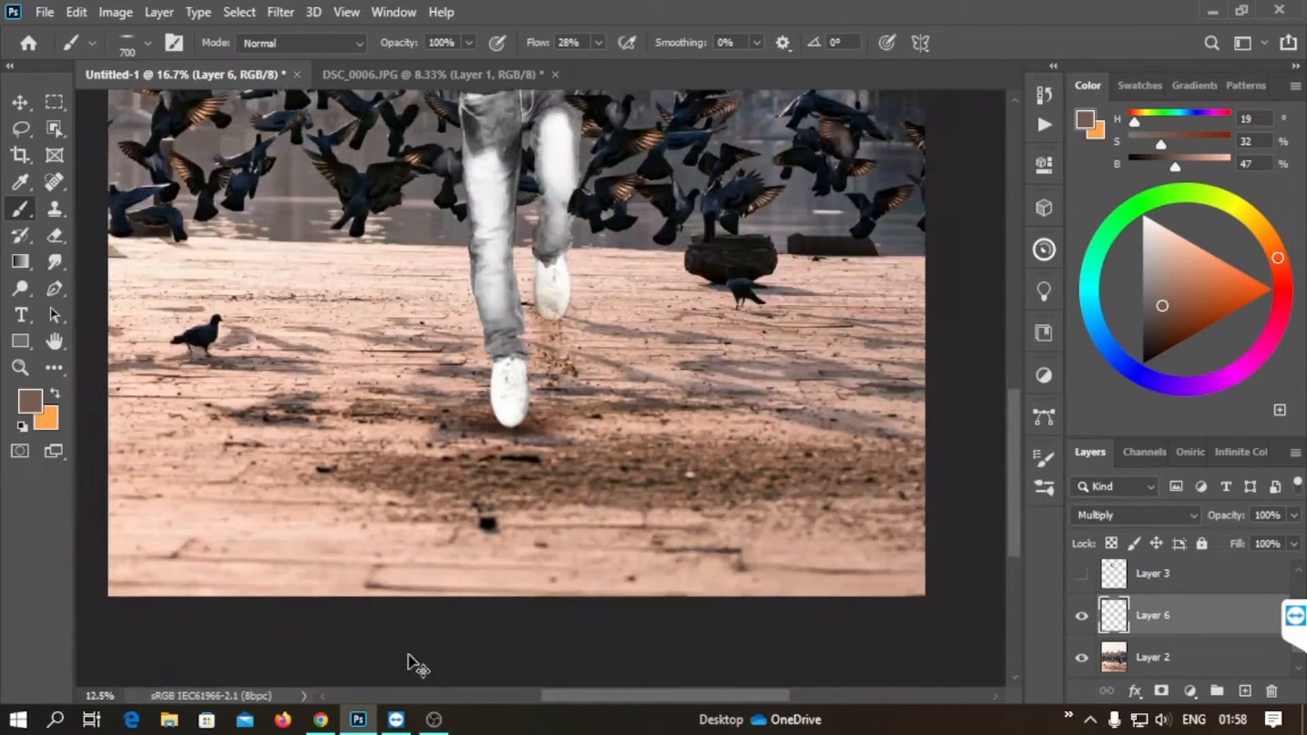
- Sample a brown from the ground, enlarge the brush to 3100, and paint a broad soft shadow on the ground around the feet
key(ctrl+plus)
key(ctrl+plus)
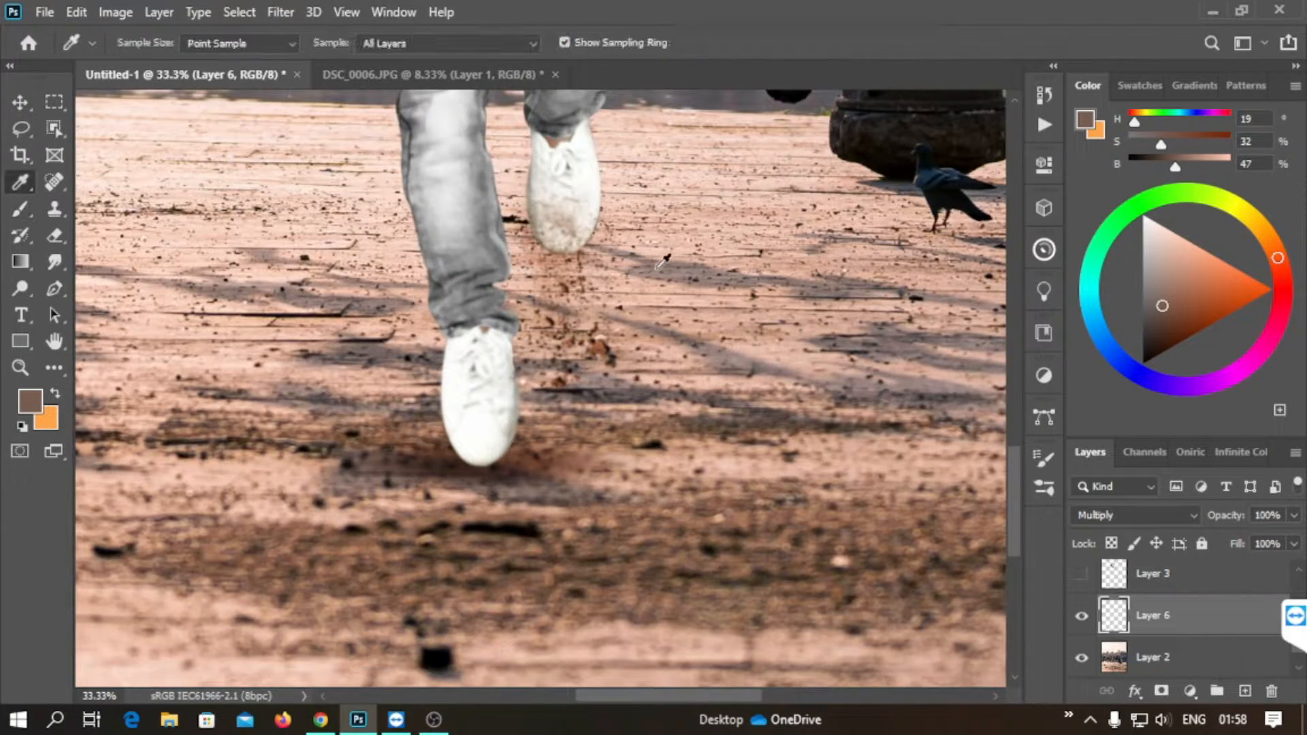
alt+click(579, 333)
key(])
key(])
key(])
key(])
key(])
key(])
key(])
key(])
key(])
key(])
key(])
key(])
key(])
key(])
key(])
key(])
key(])
key(])
key(])
key(])
click(541, 416)
key(ctrl+minus)
key(ctrl+minus)
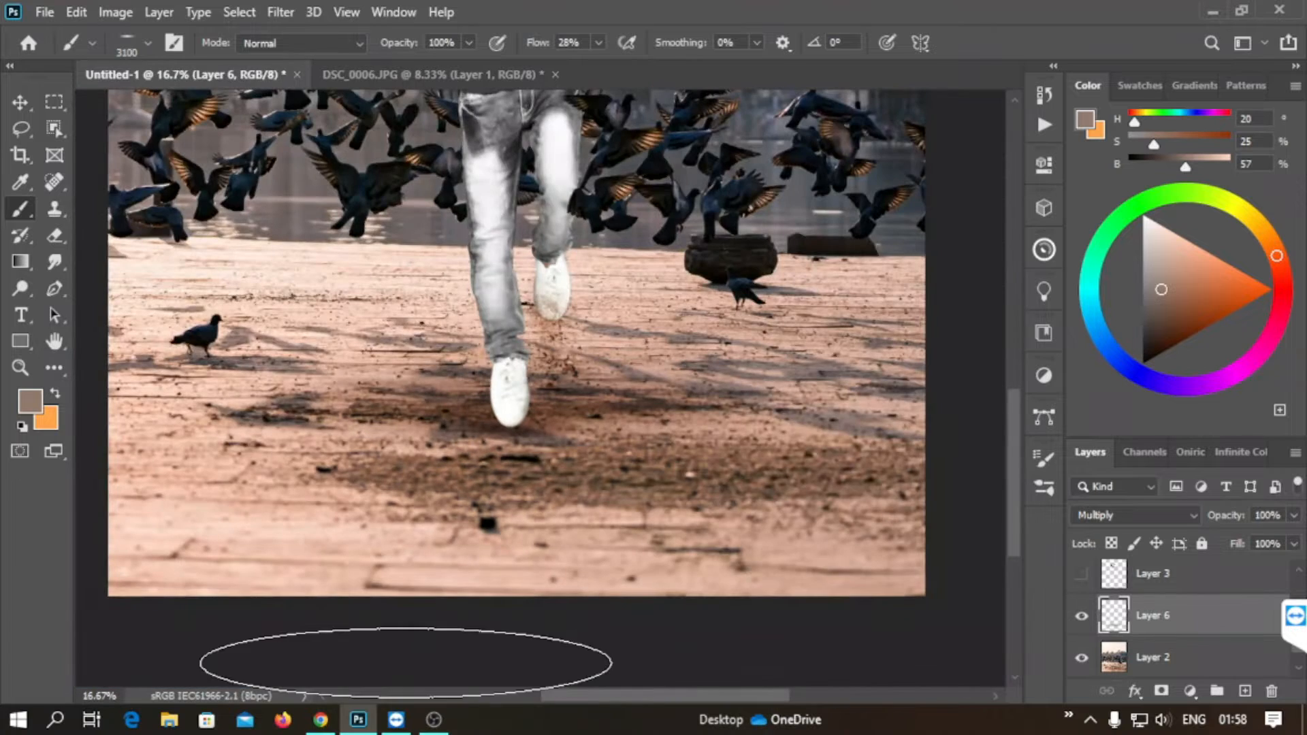
click(516, 444)
- Create a new layer just below Layer 1 and clip it to the man
drag(1293, 650, 1301, 584)
key(alt+])
scroll(1217, 655, up, 3)
click(1237, 658)
click(1245, 691)
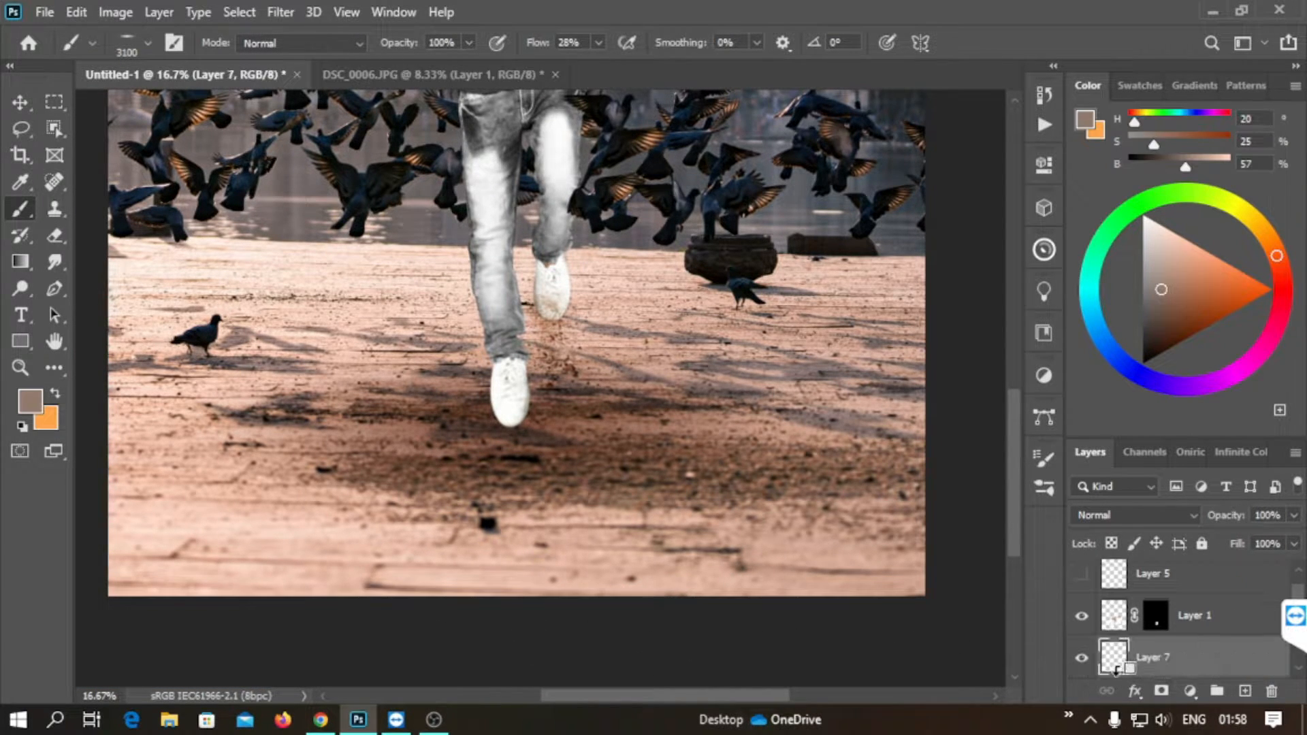
alt+click(1119, 675)
- Fill the clipped layer with a solid brown ground color at 100% opacity and set its blend mode to Multiply
key(shift+F5)
click(659, 248)
click(611, 303)
click(1190, 184)
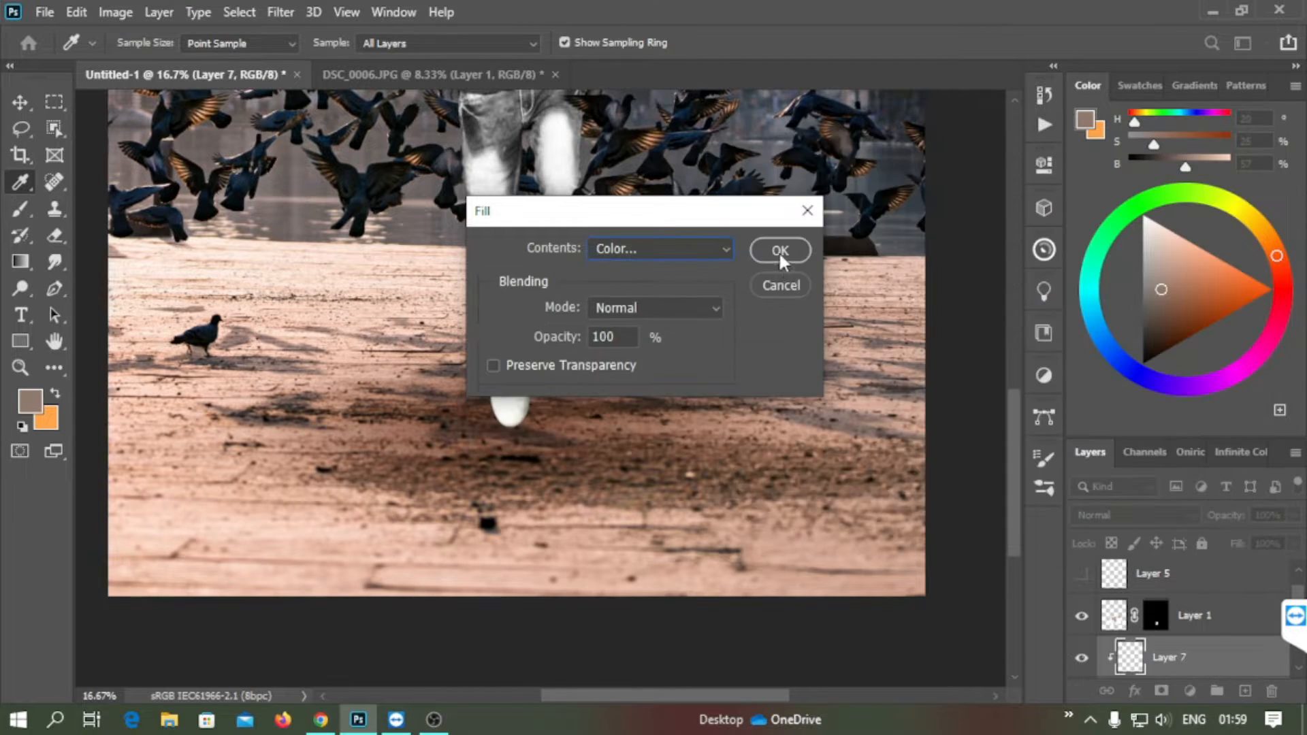
click(780, 251)
key(b)
click(1133, 515)
click(1103, 275)
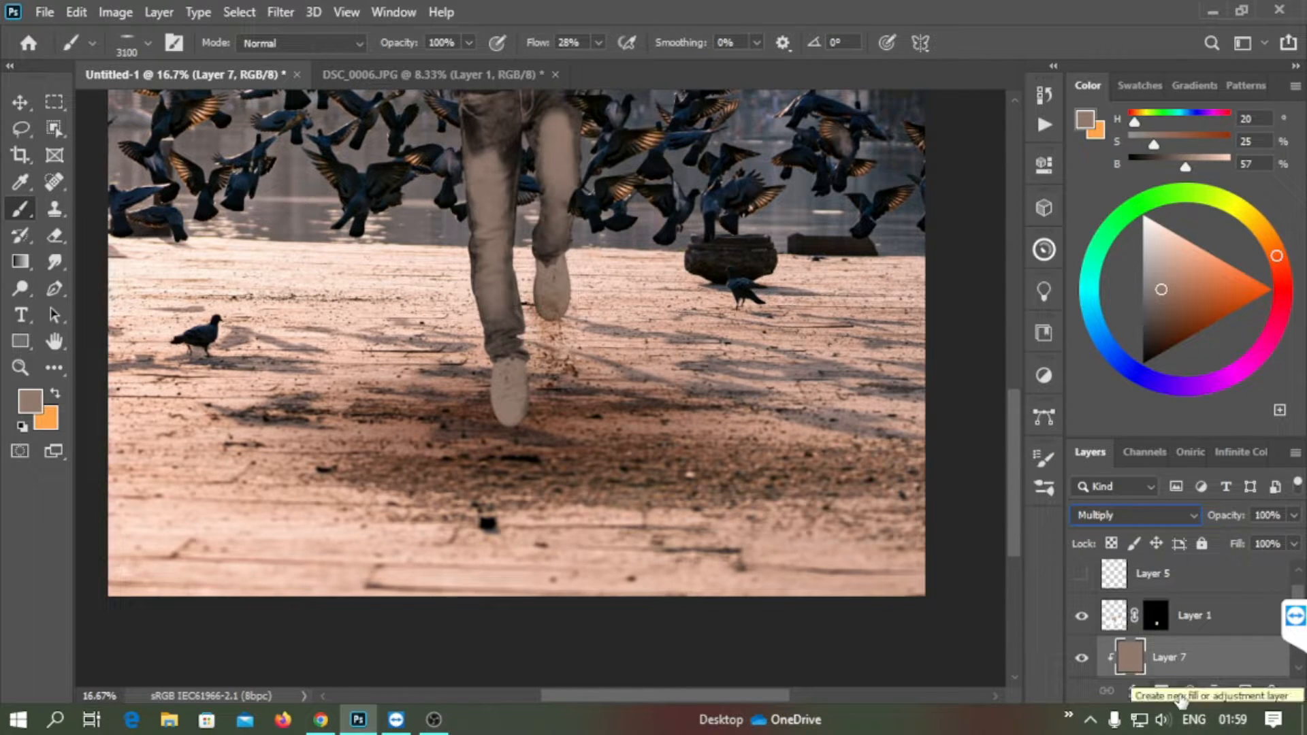
- Add a black mask to the brown fill layer and try a linear white gradient over the legs at 72% opacity
alt+click(1161, 691)
click(21, 262)
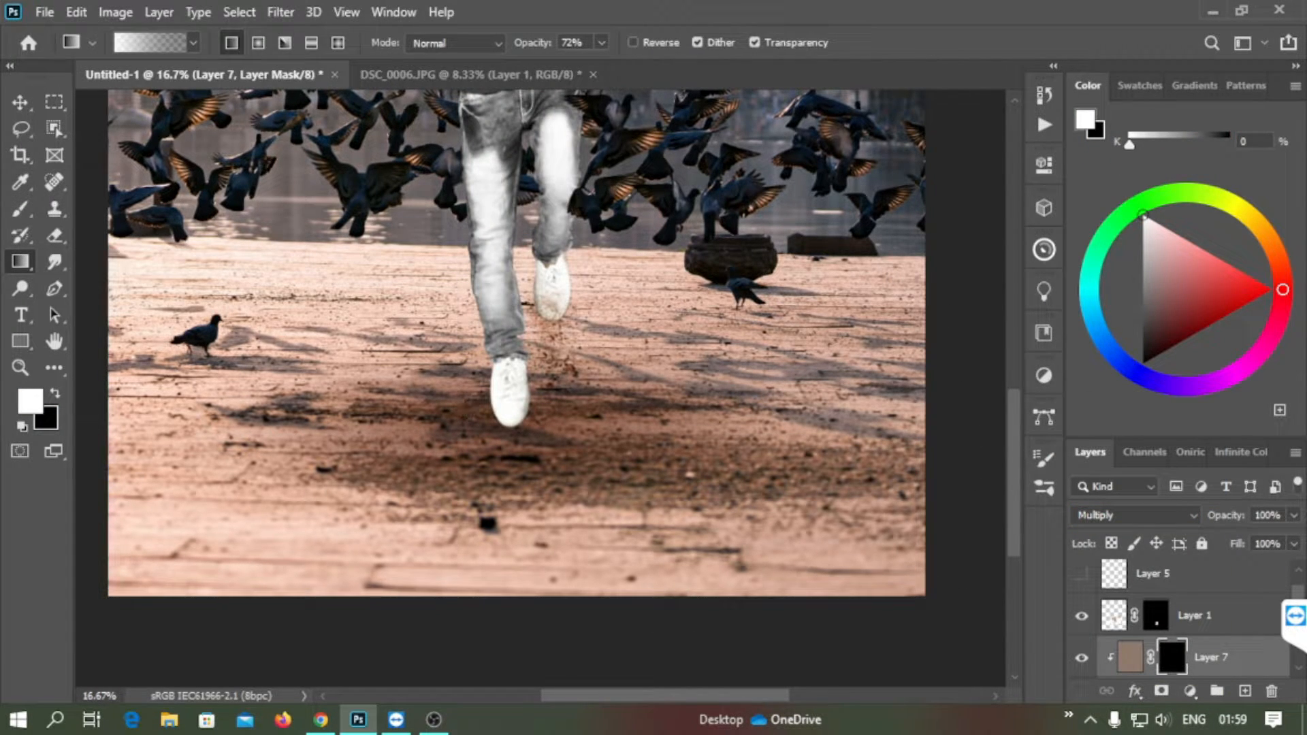
drag(531, 195, 528, 182)
key(ctrl+z)
- Add a Photo Filter adjustment clipped to the man, using Warming Filter (85) at 25% density
key(ctrl+minus)
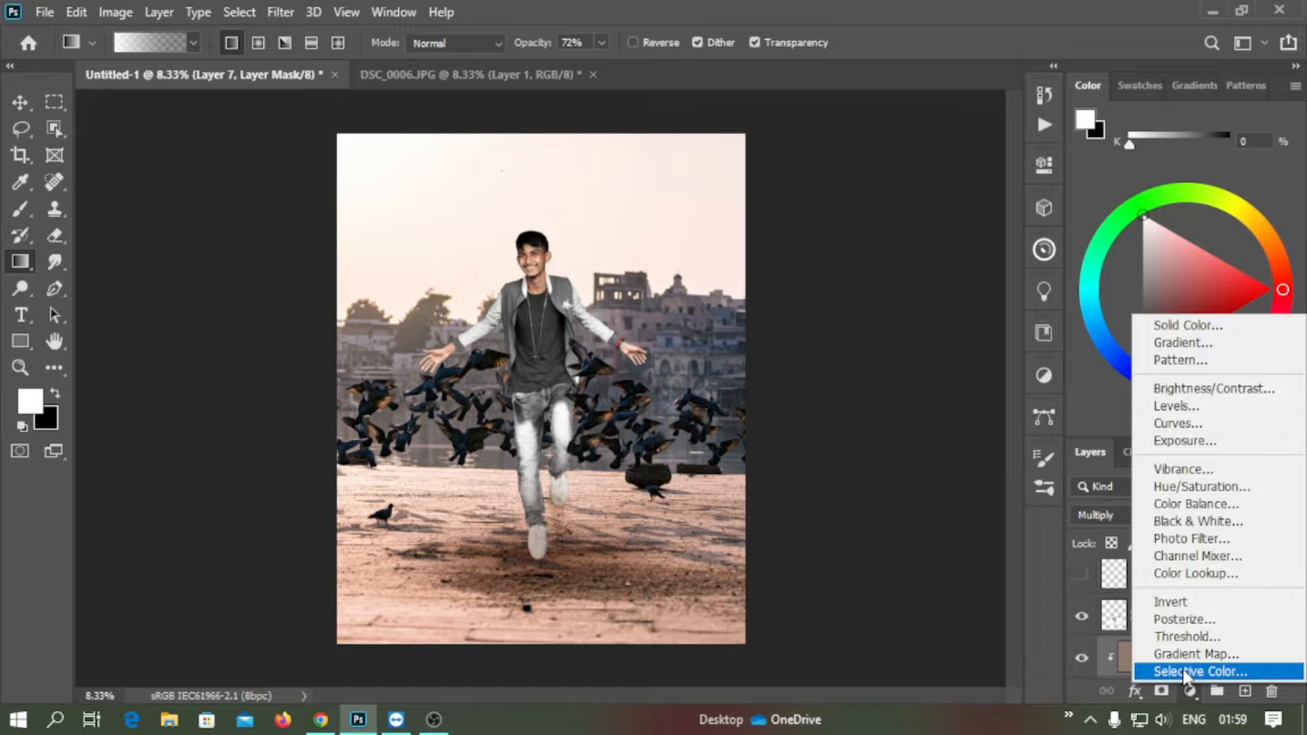
click(1203, 540)
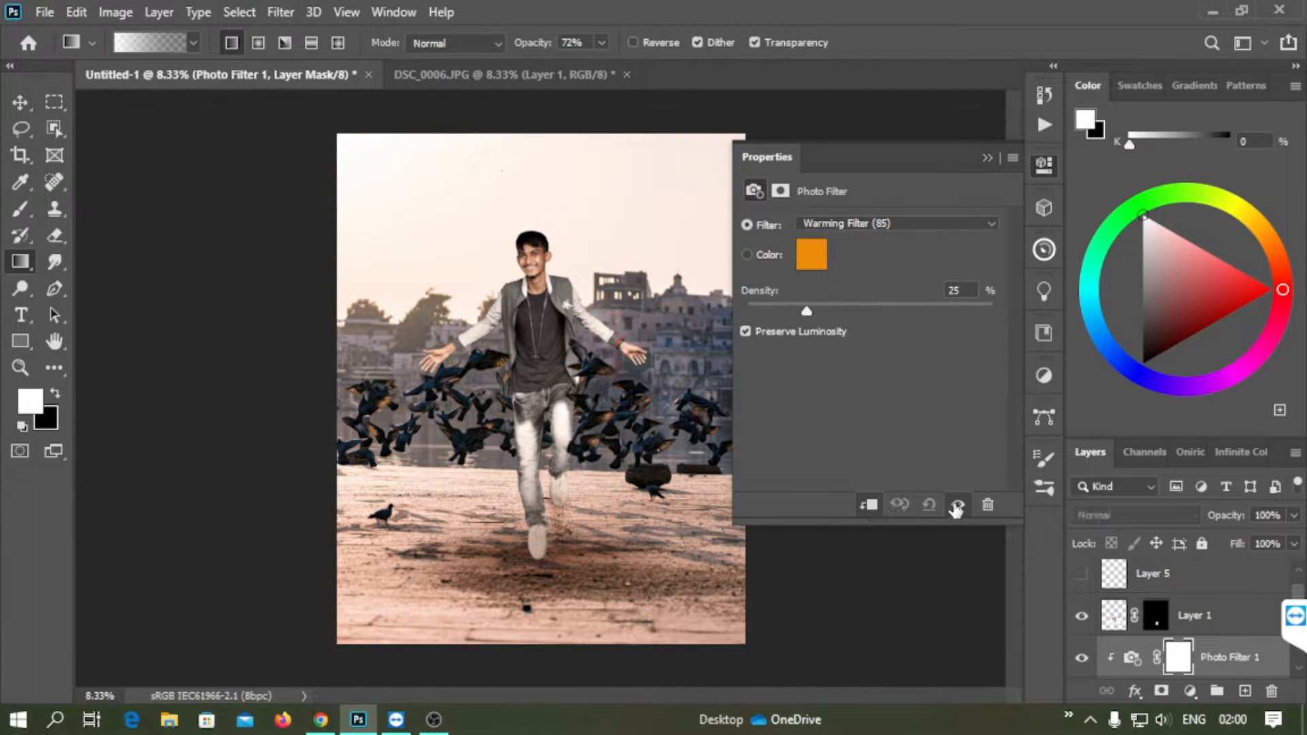
click(987, 158)
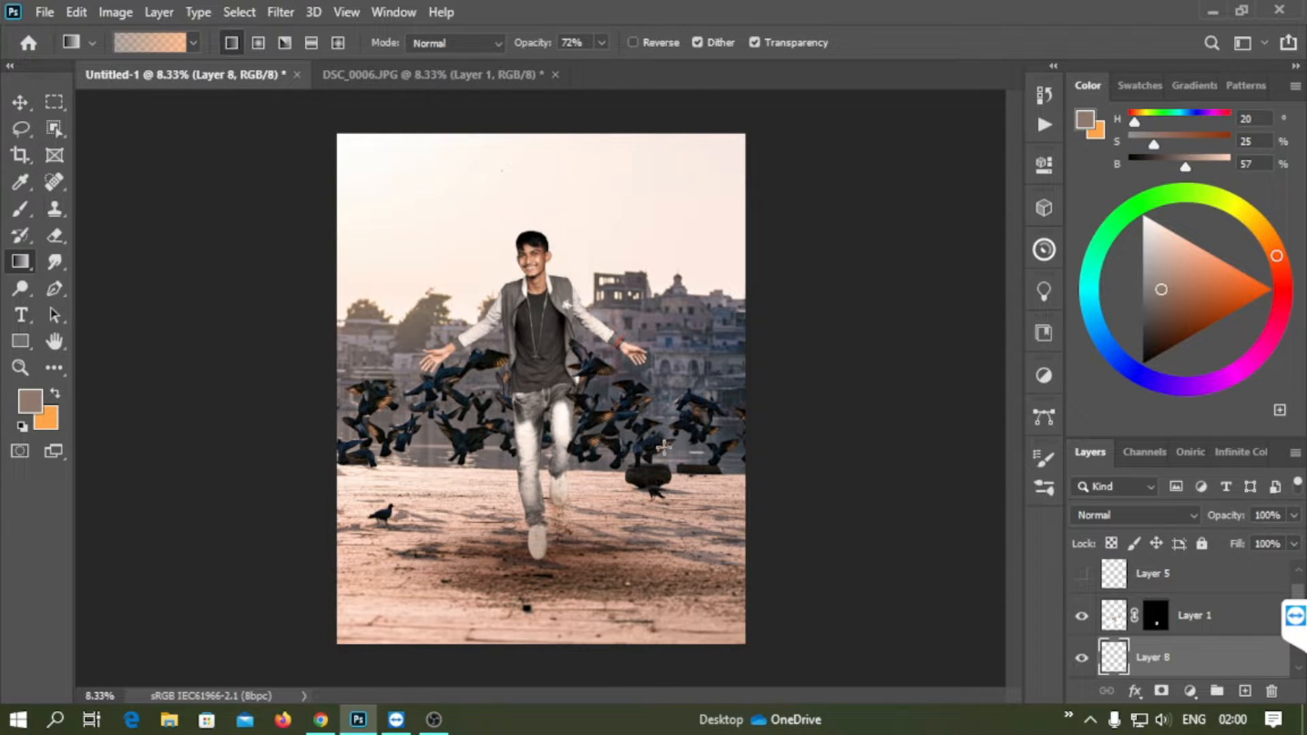
- Smooth the skin under the man's eyes and blend away the cheek mole on Layer 8 with a 10-pixel Mixer Brush
right_click(21, 208)
click(126, 268)
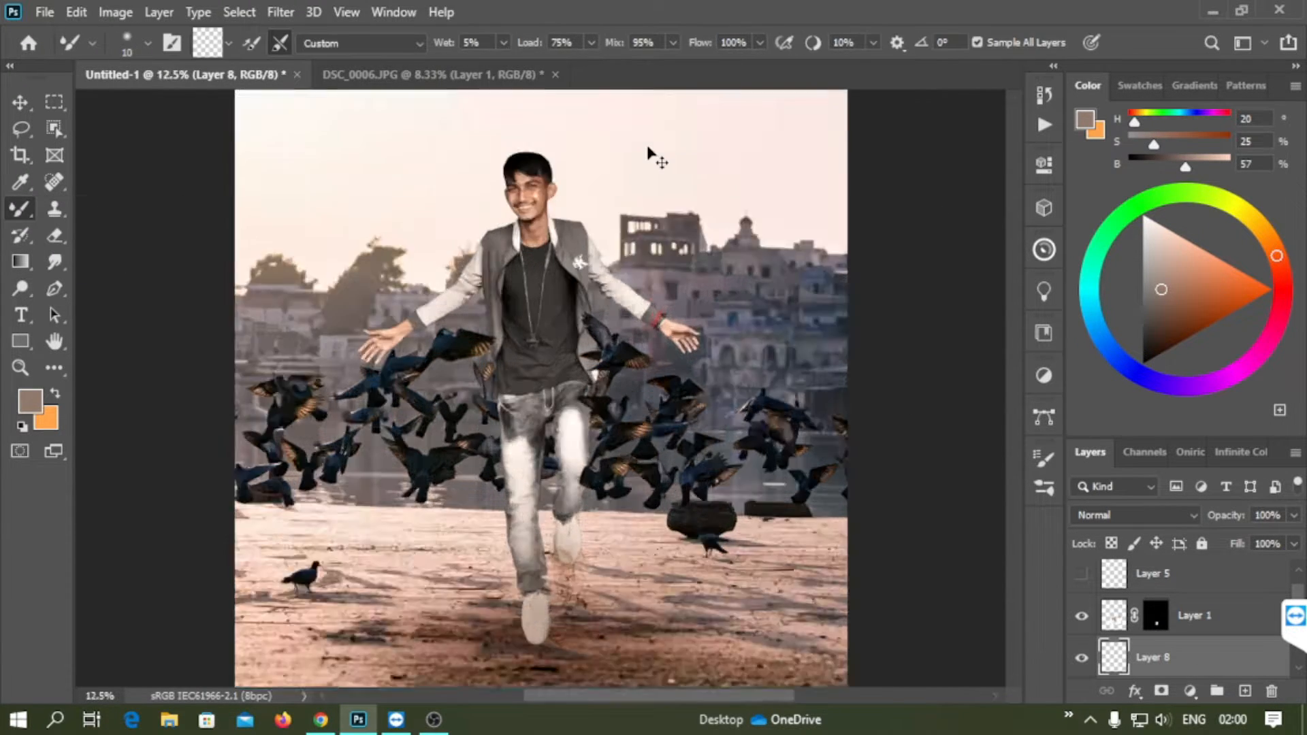
scroll(518, 379, up, 5)
scroll(503, 388, up, 6)
scroll(495, 398, up, 3)
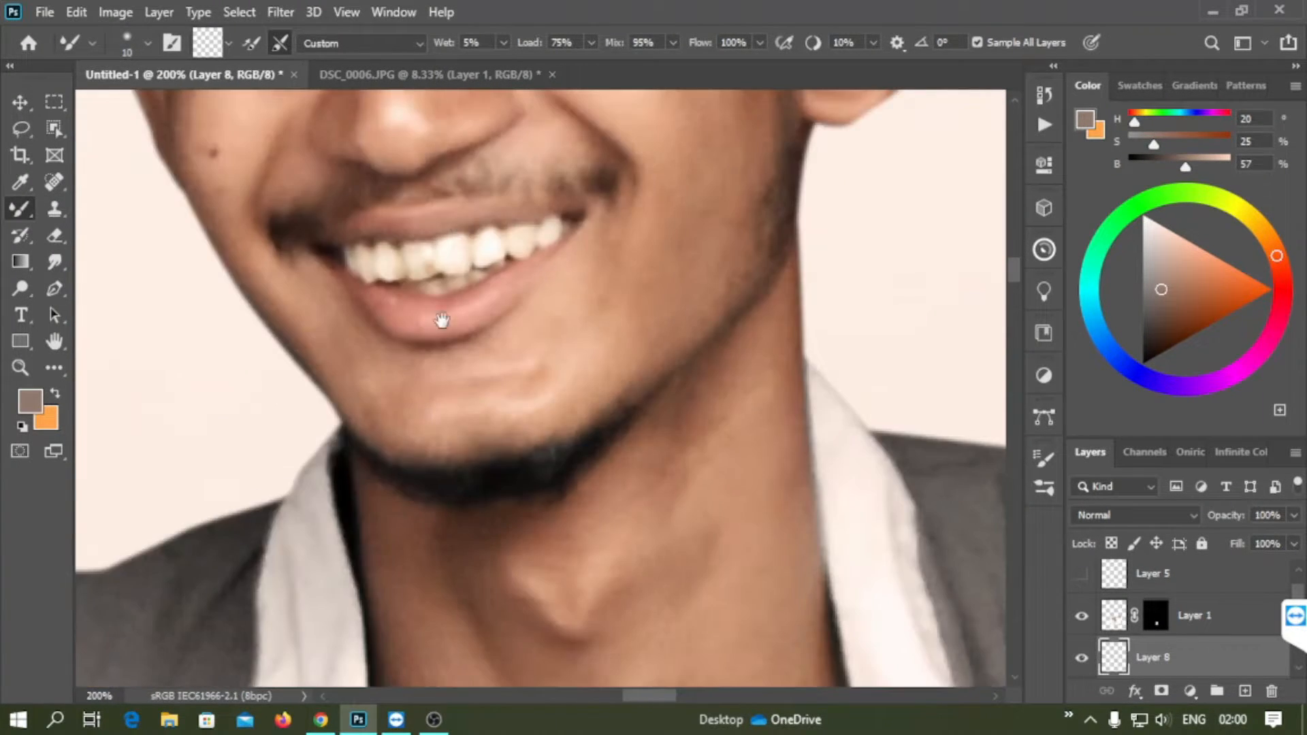
scroll(443, 320, up, 4)
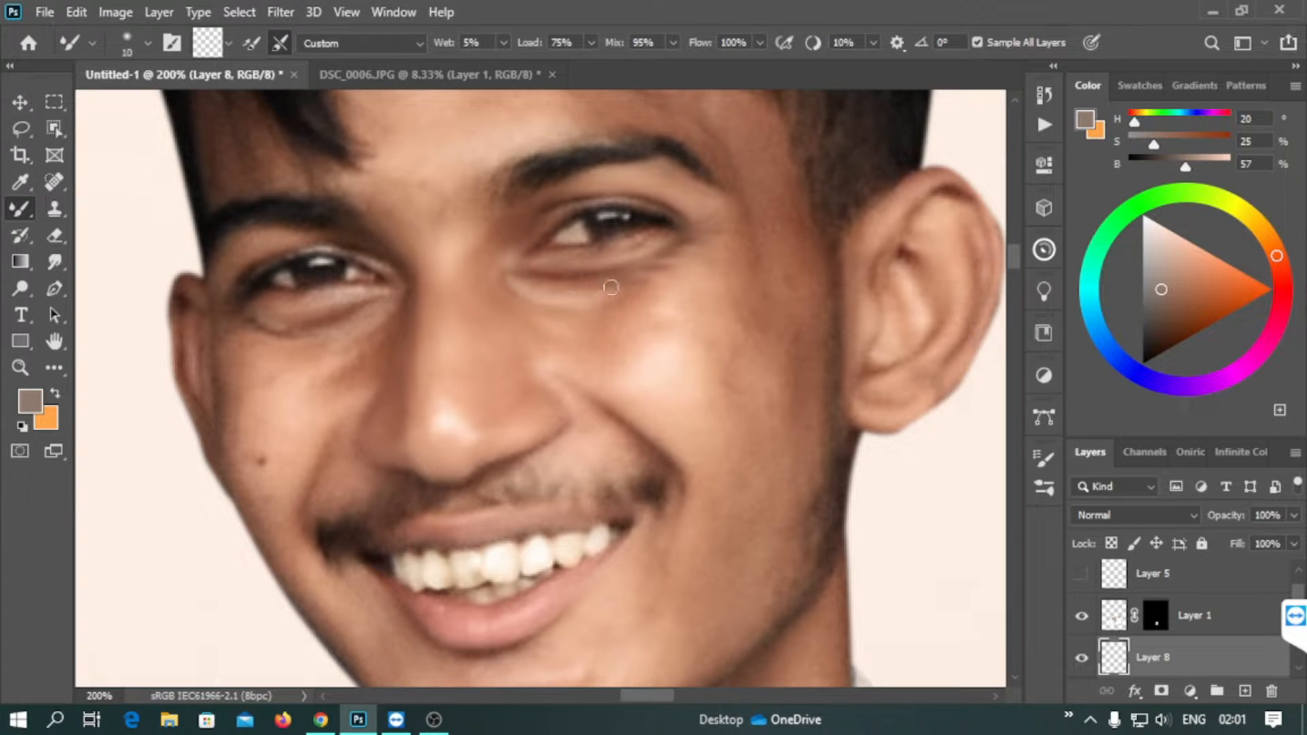
drag(430, 257, 576, 307)
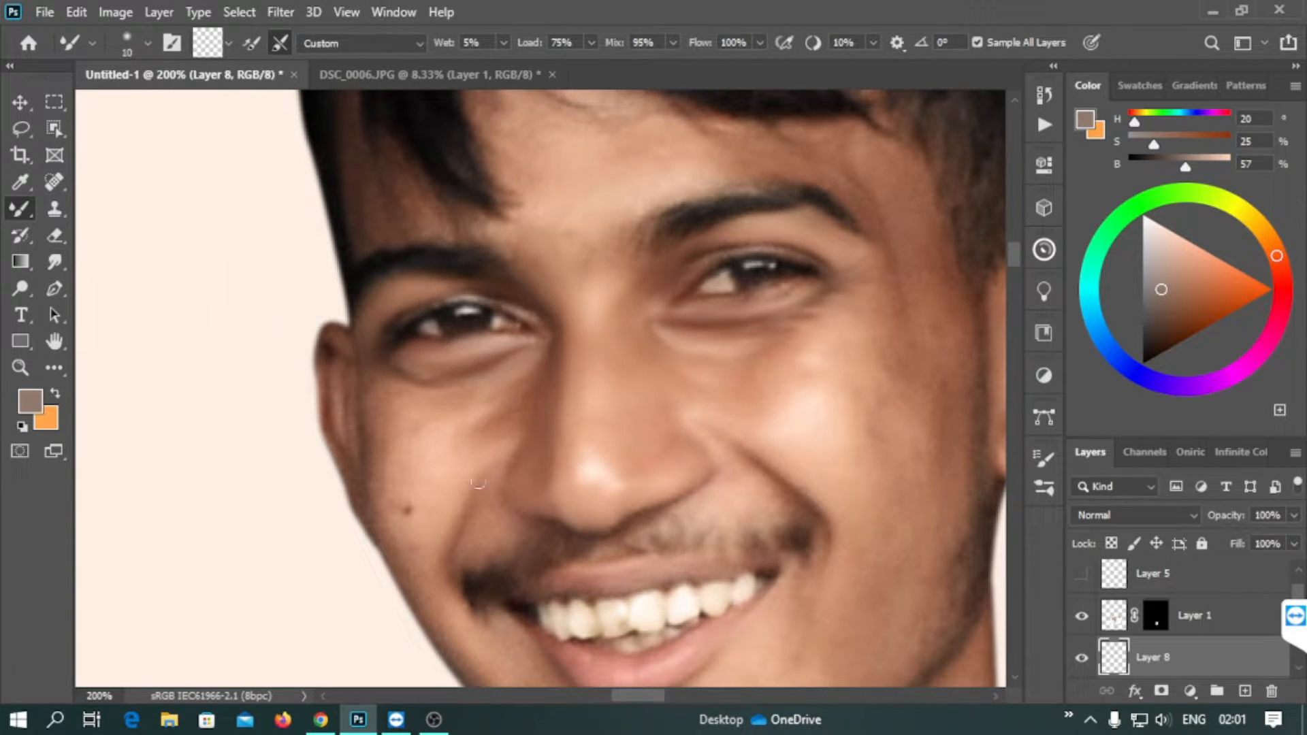
drag(452, 412, 441, 300)
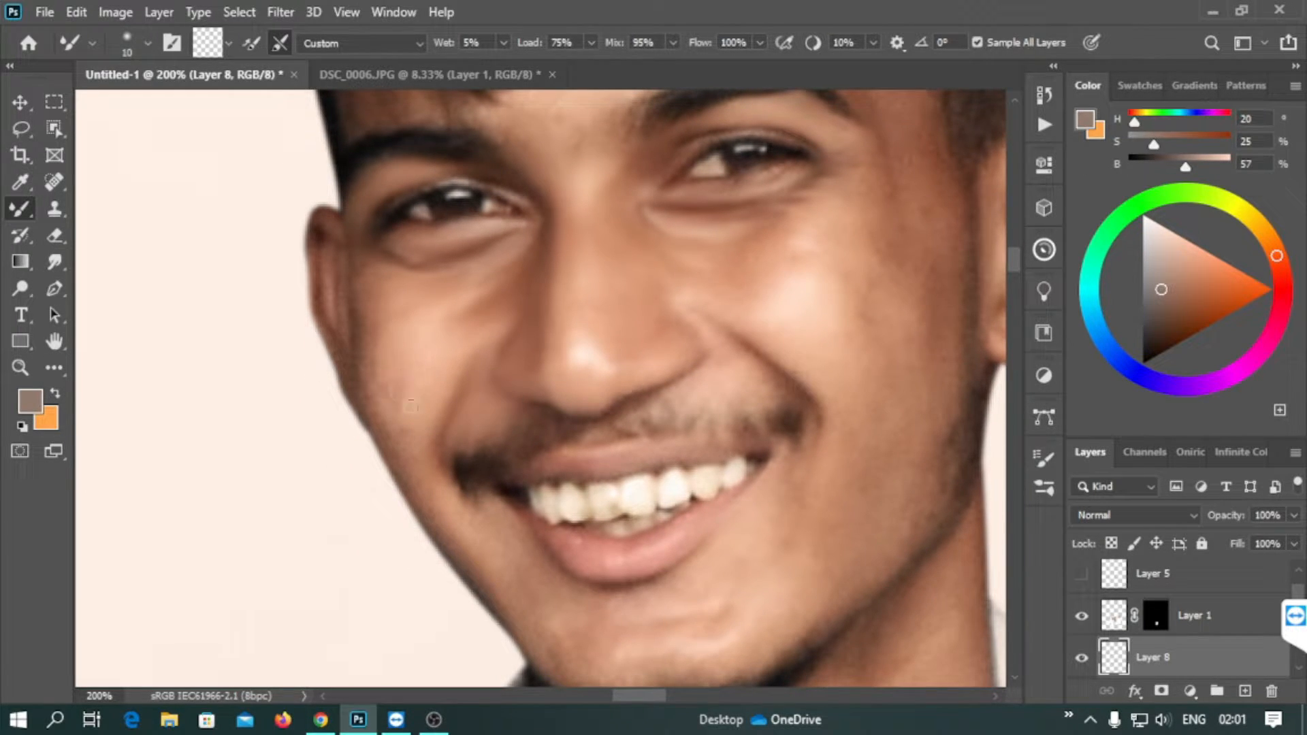
- Smooth the cheek and jaw edge with a 15-pixel Mixer Brush, and the skin beside the fringe at 9 pixels
key(bracketright)
key(bracketright)
key(bracketright)
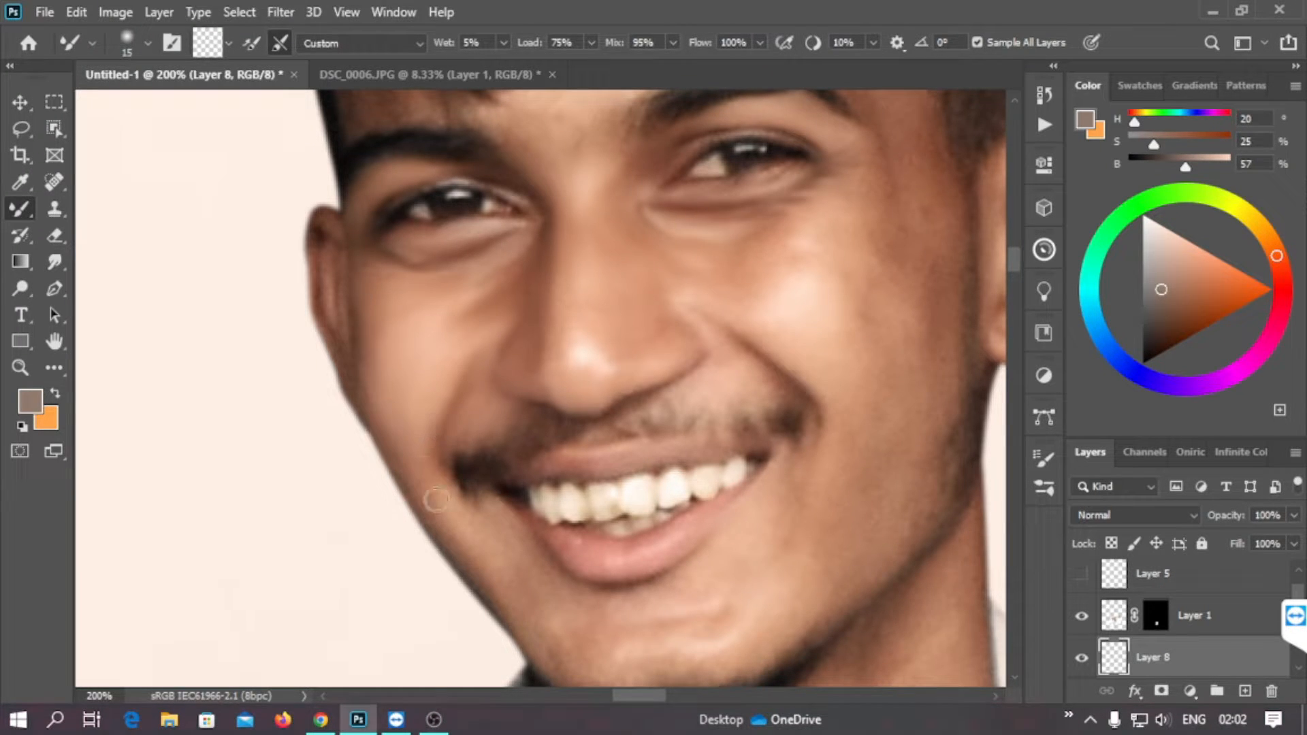
key(bracketleft)
key(bracketleft)
scroll(396, 373, up, 5)
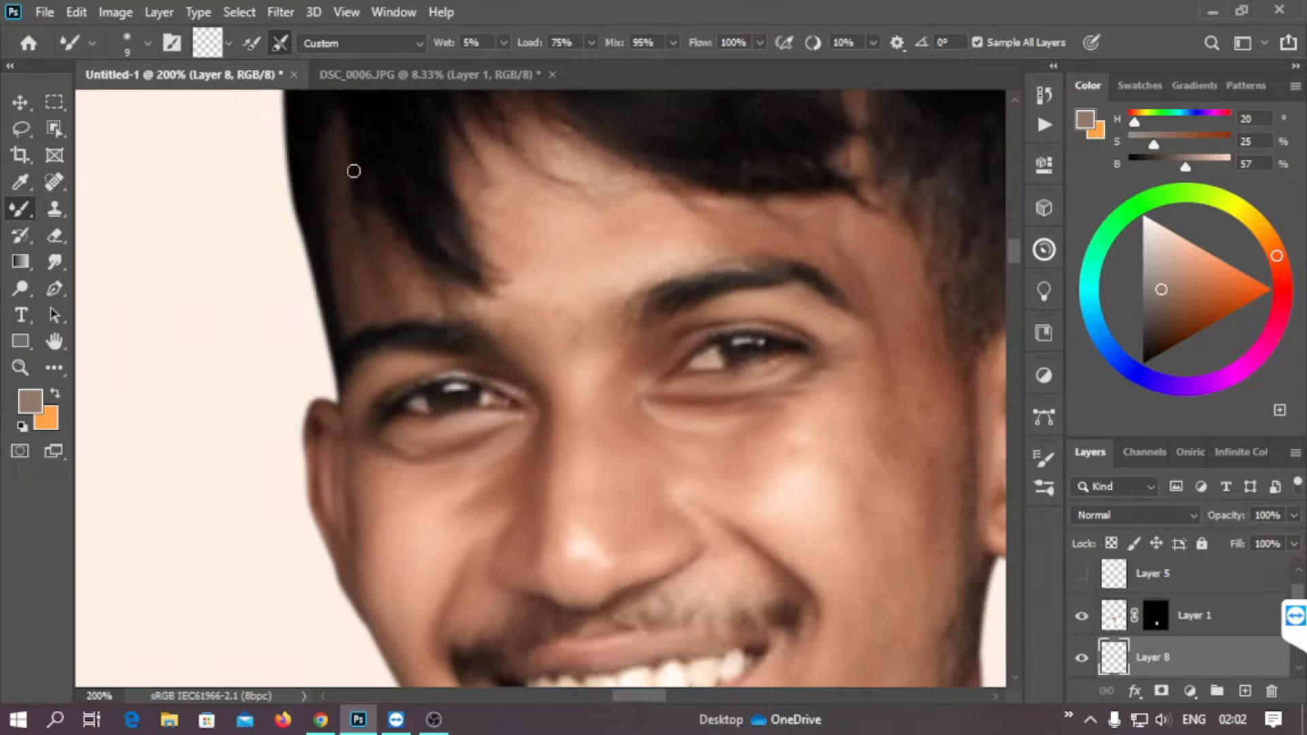
scroll(439, 313, right, 2)
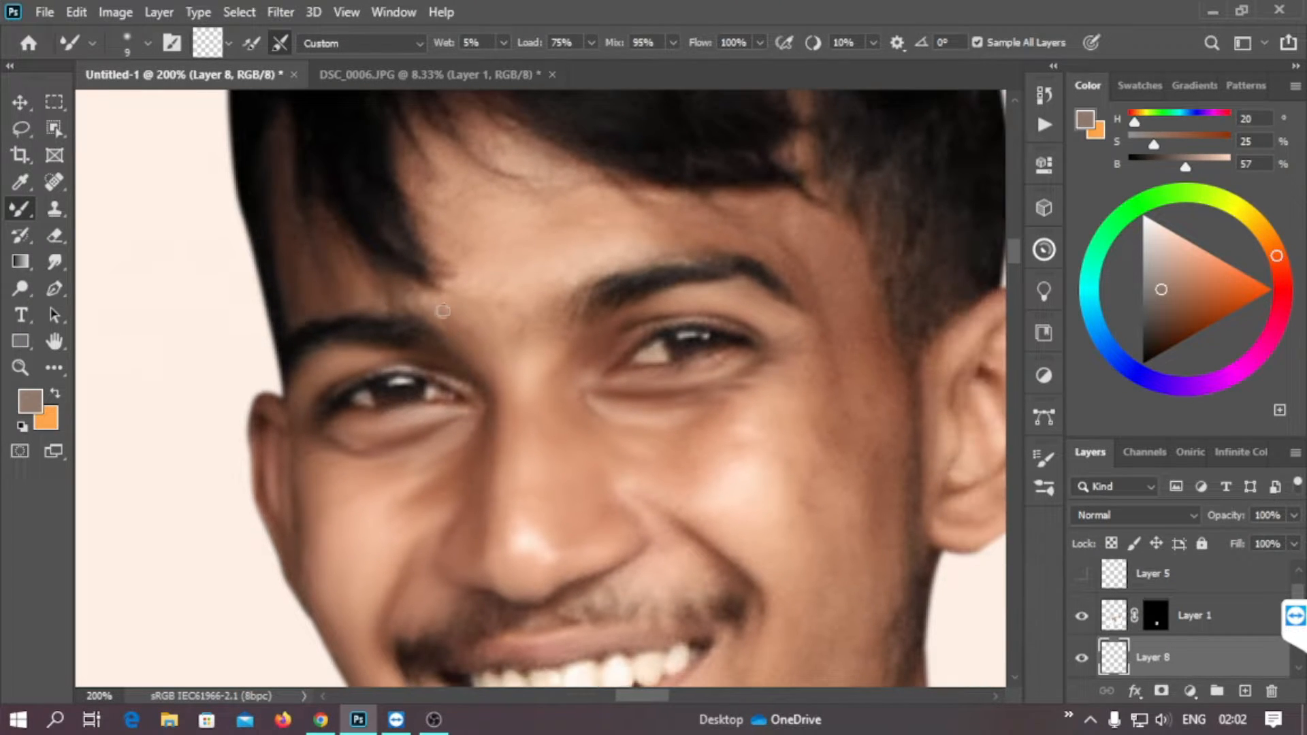
- Blend the forehead and temple skin with the Mixer Brush enlarged to 20 pixels
key(bracketright)
key(bracketright)
scroll(571, 260, right, 2)
scroll(428, 313, up, 4)
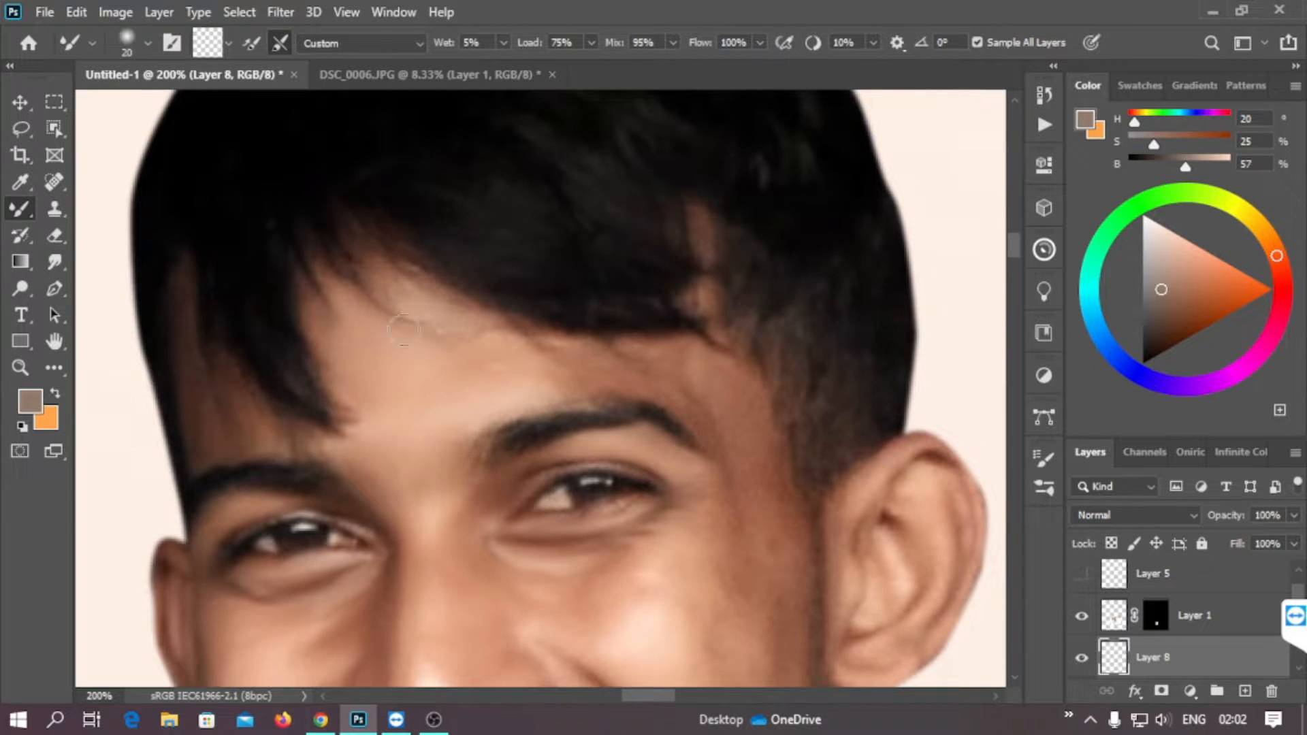
mouse_move(403, 330)
mouse_down()
mouse_move(543, 367)
mouse_move(561, 342)
mouse_up()
drag(730, 431, 643, 360)
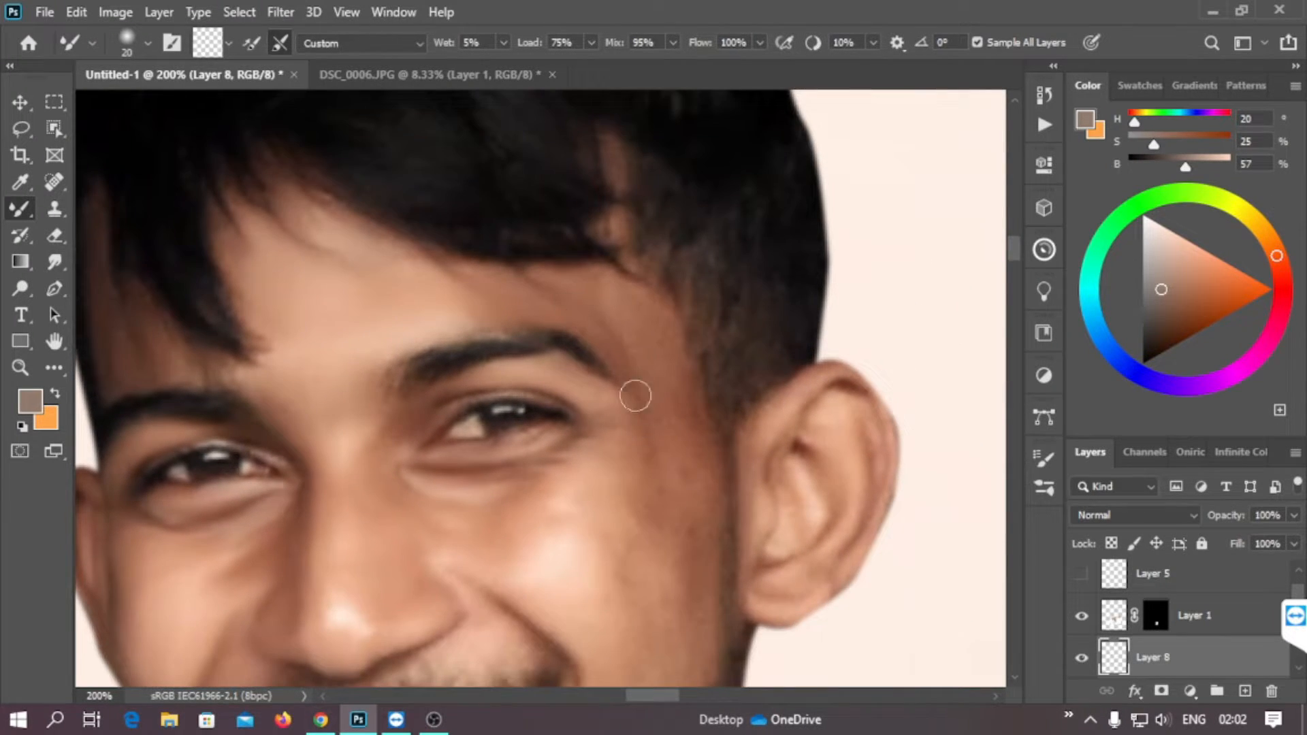
- Smooth the ear-side cheek, jawline and chin with the 20-pixel Mixer Brush
scroll(626, 374, down, 3)
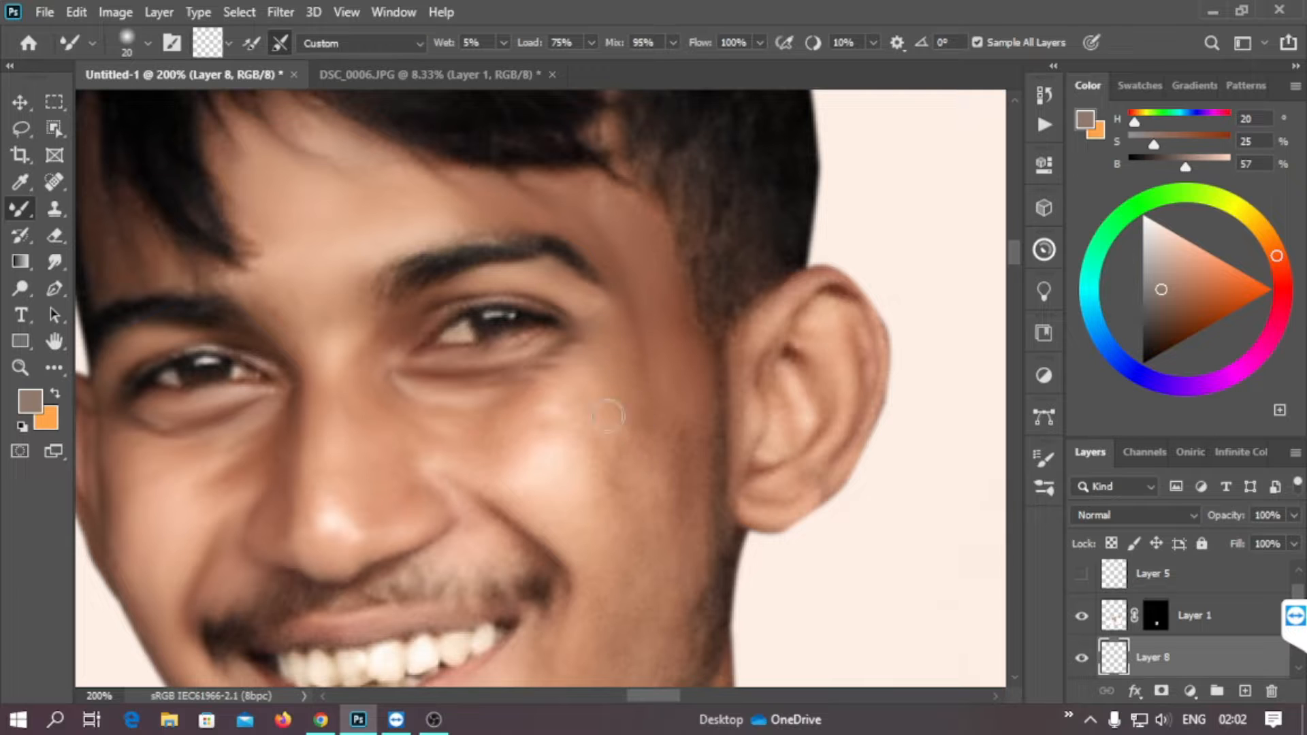
scroll(558, 354, down, 5)
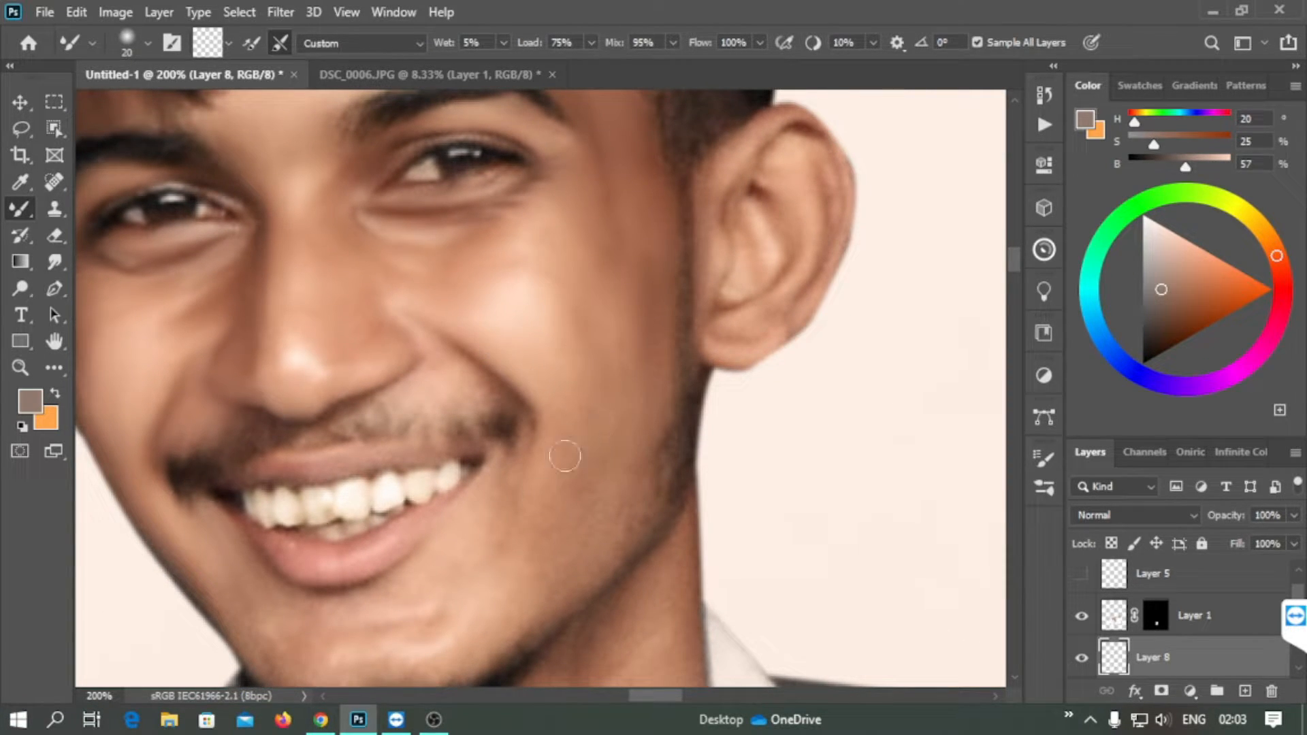
scroll(599, 487, down, 4)
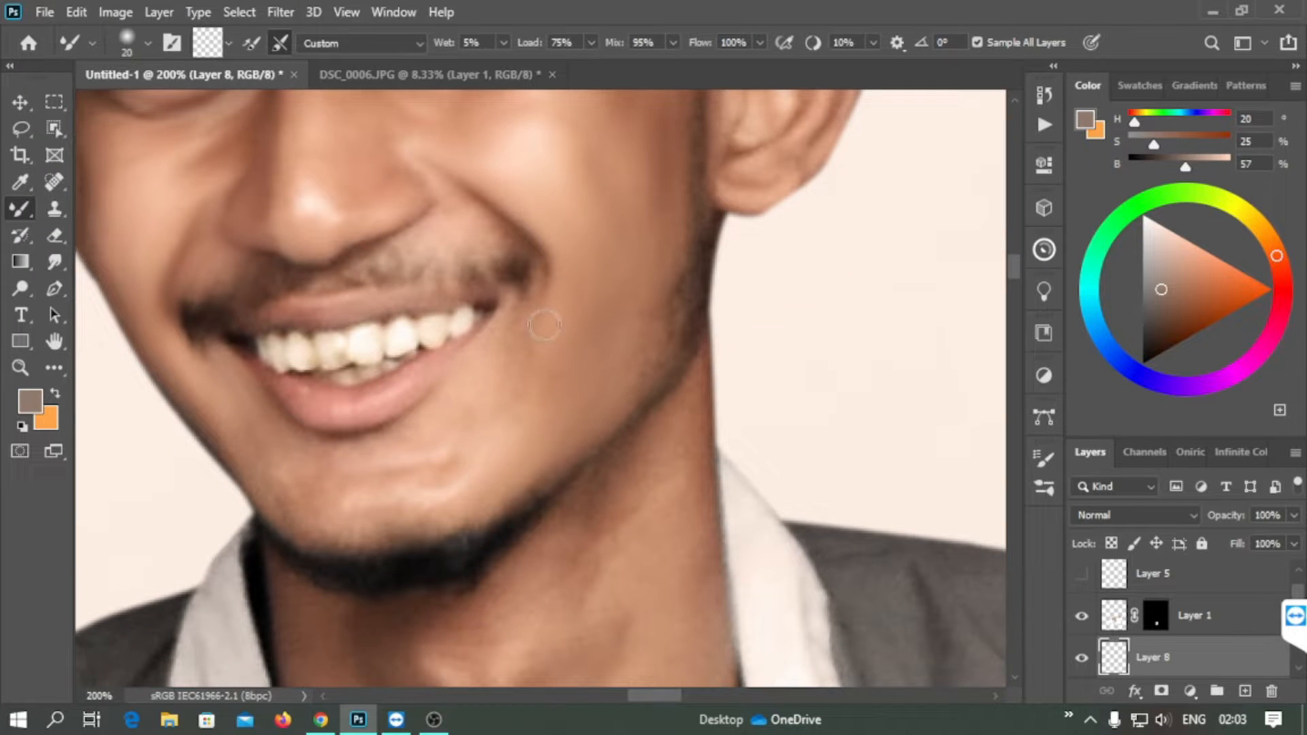
scroll(411, 504, left, 3)
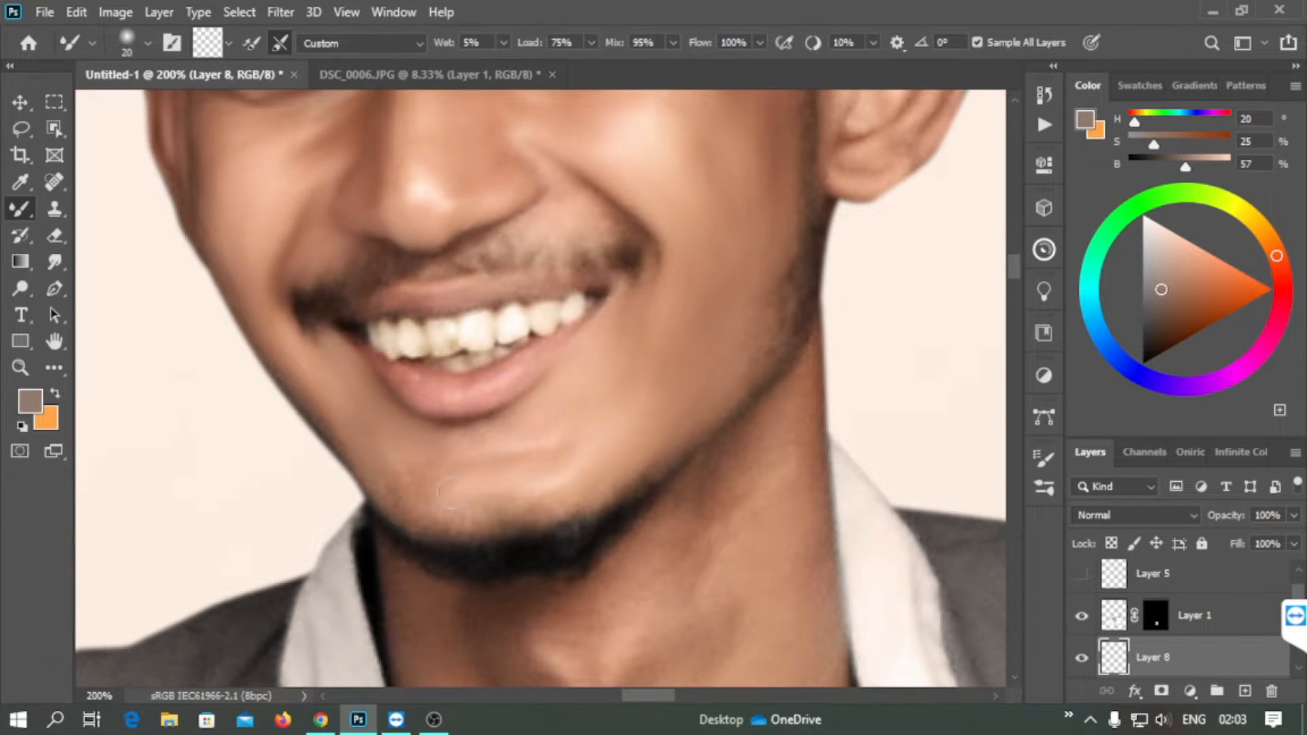
- Refine the skin around the nose, eyelids and ear with the Mixer Brush reduced to 9 and 7 pixels
scroll(494, 423, up, 2)
scroll(494, 424, left, 1)
key(bracketleft)
key(bracketleft)
key(bracketleft)
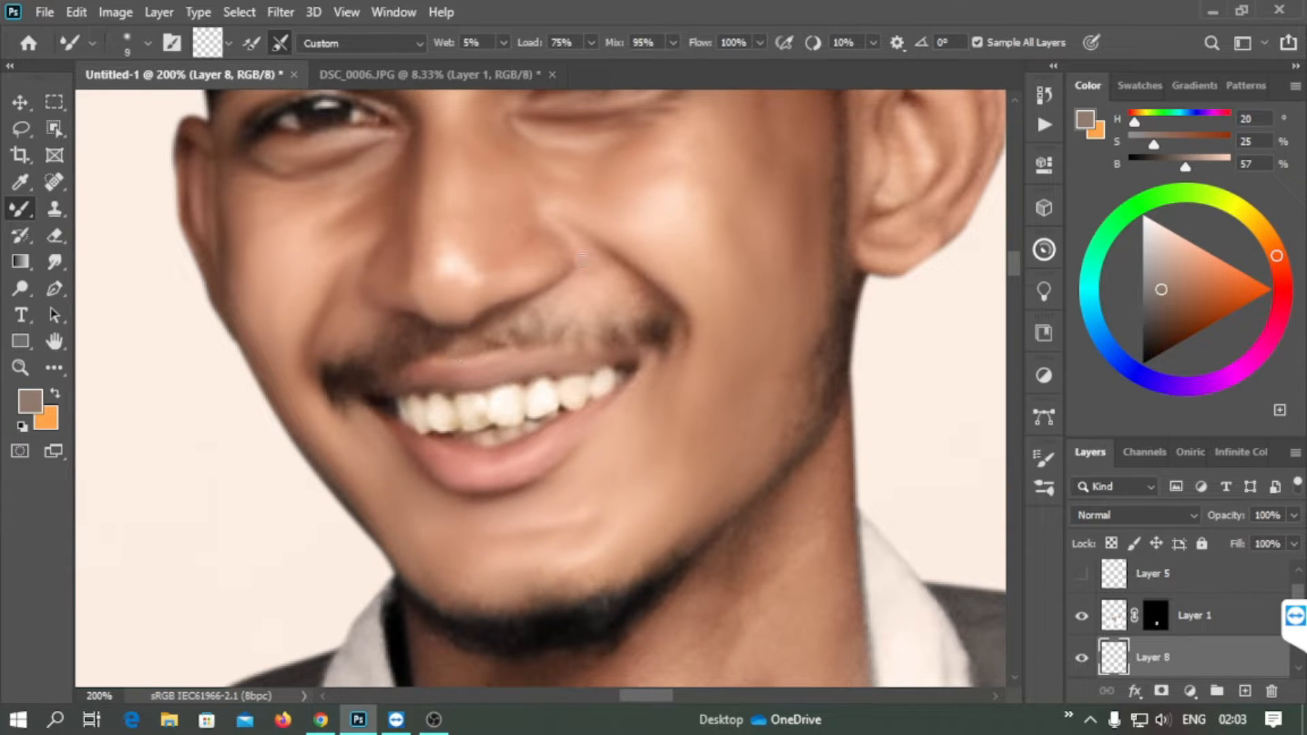
scroll(584, 317, up, 6)
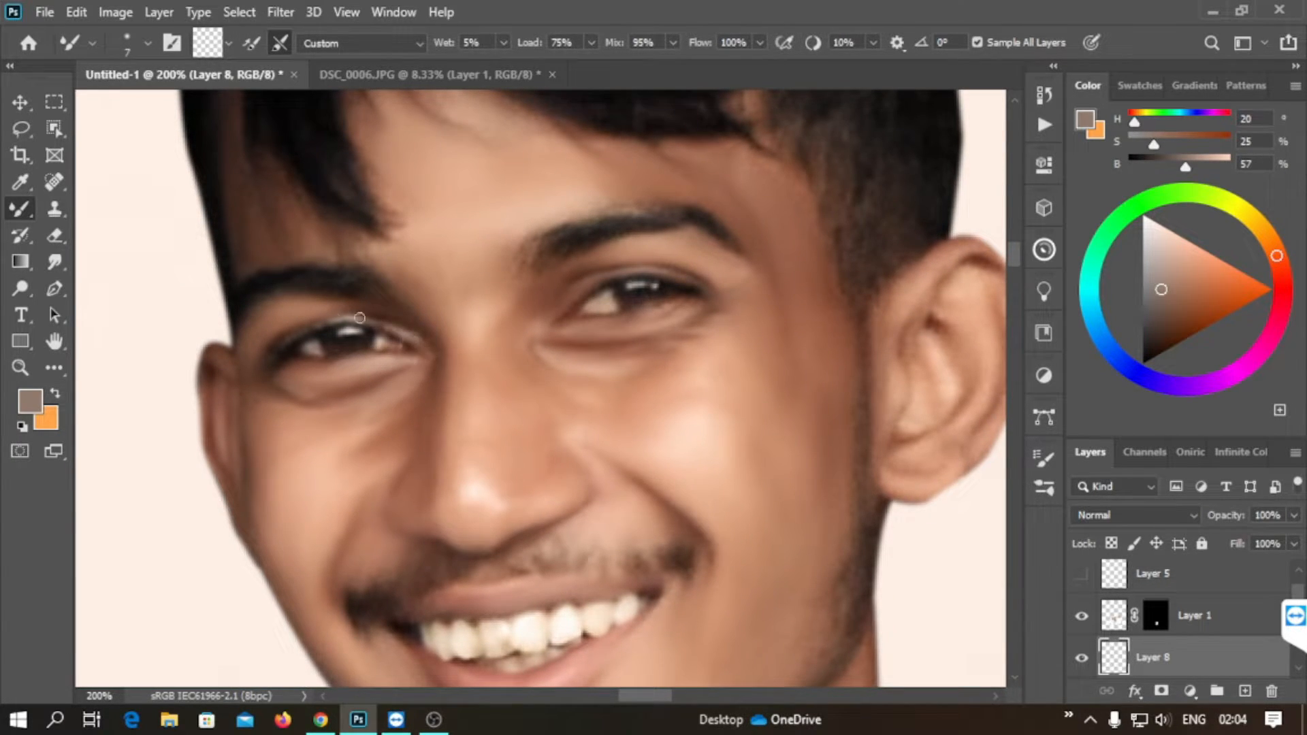
scroll(705, 361, right, 5)
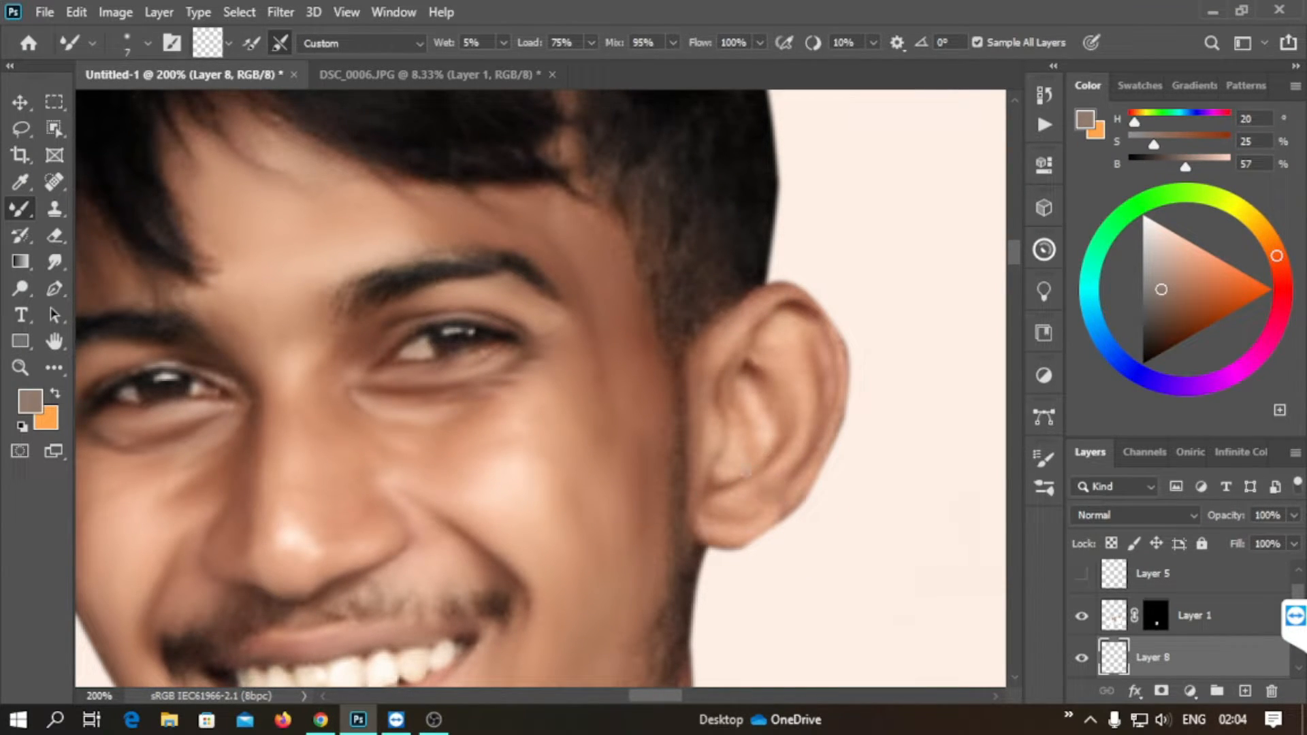
- Smooth the throat with a 20-pixel Mixer Brush and the upper lip area with an 8-pixel one
scroll(658, 499, down, 10)
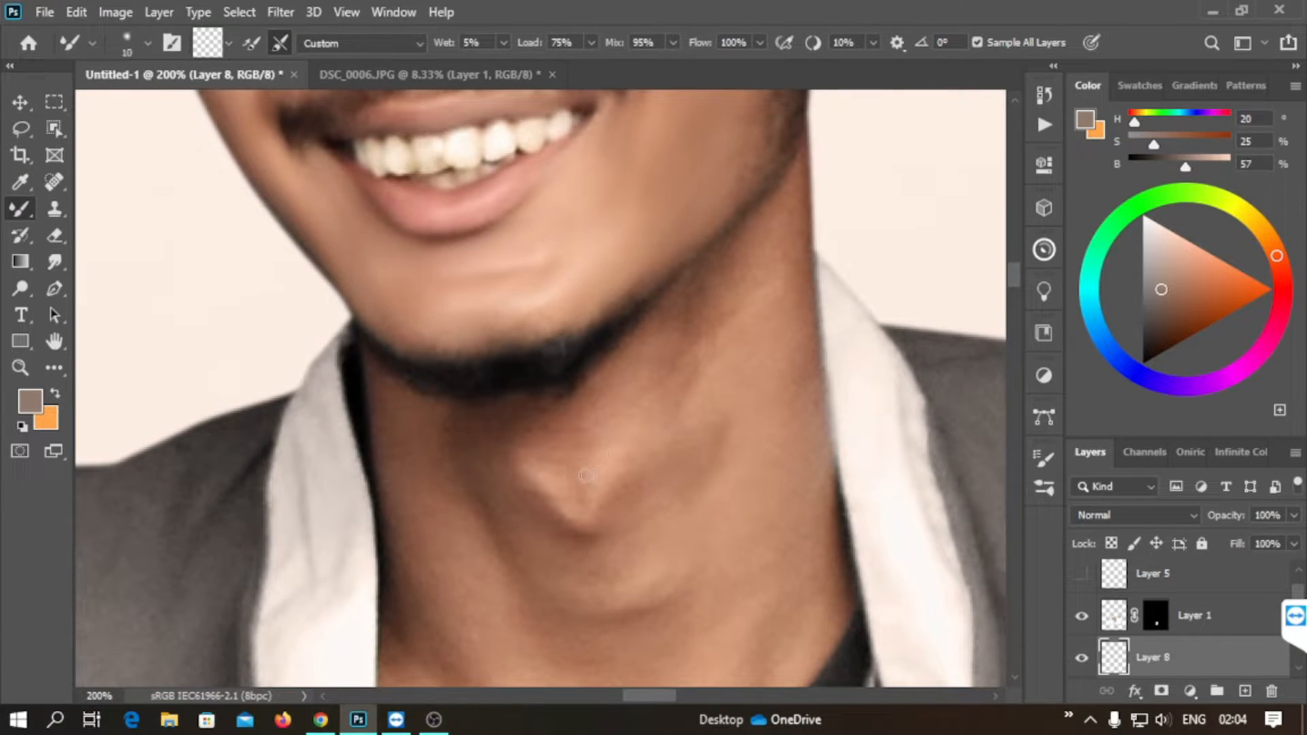
key(bracketright)
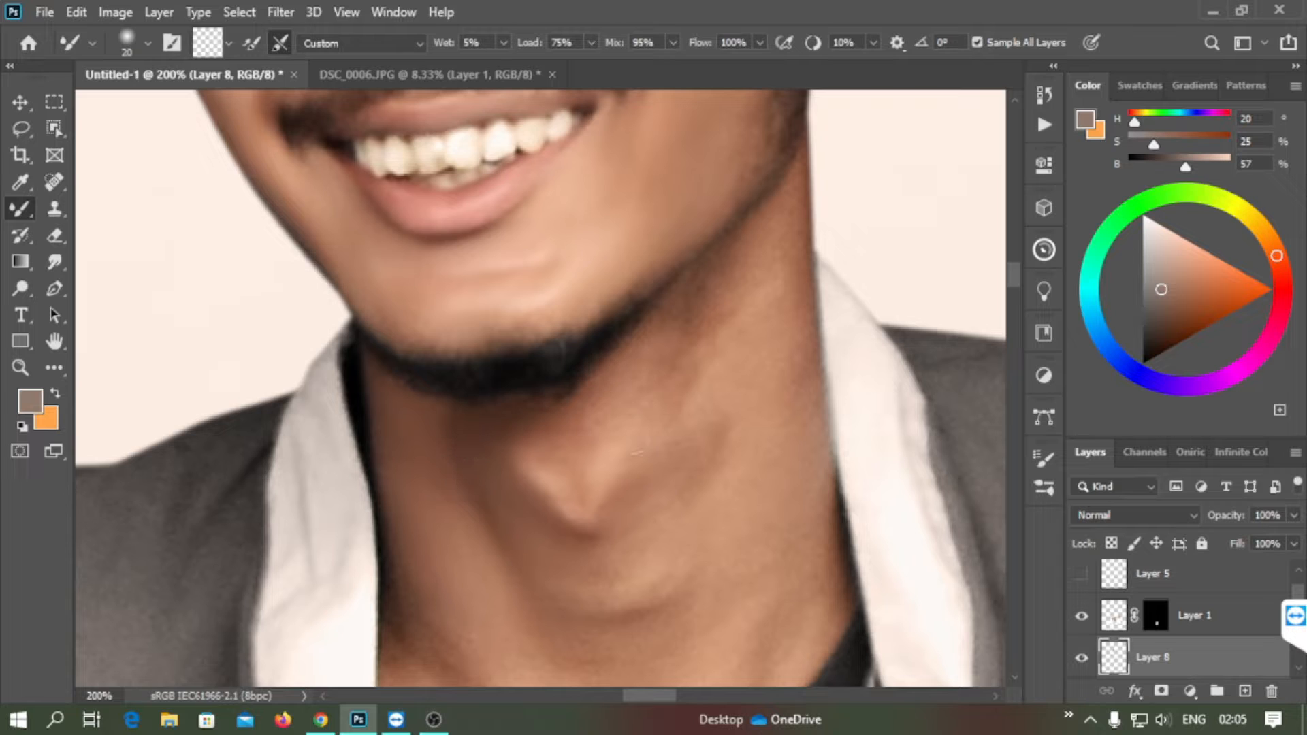
drag(666, 368, 513, 445)
drag(565, 257, 592, 302)
key([)
key([)
key([)
key([)
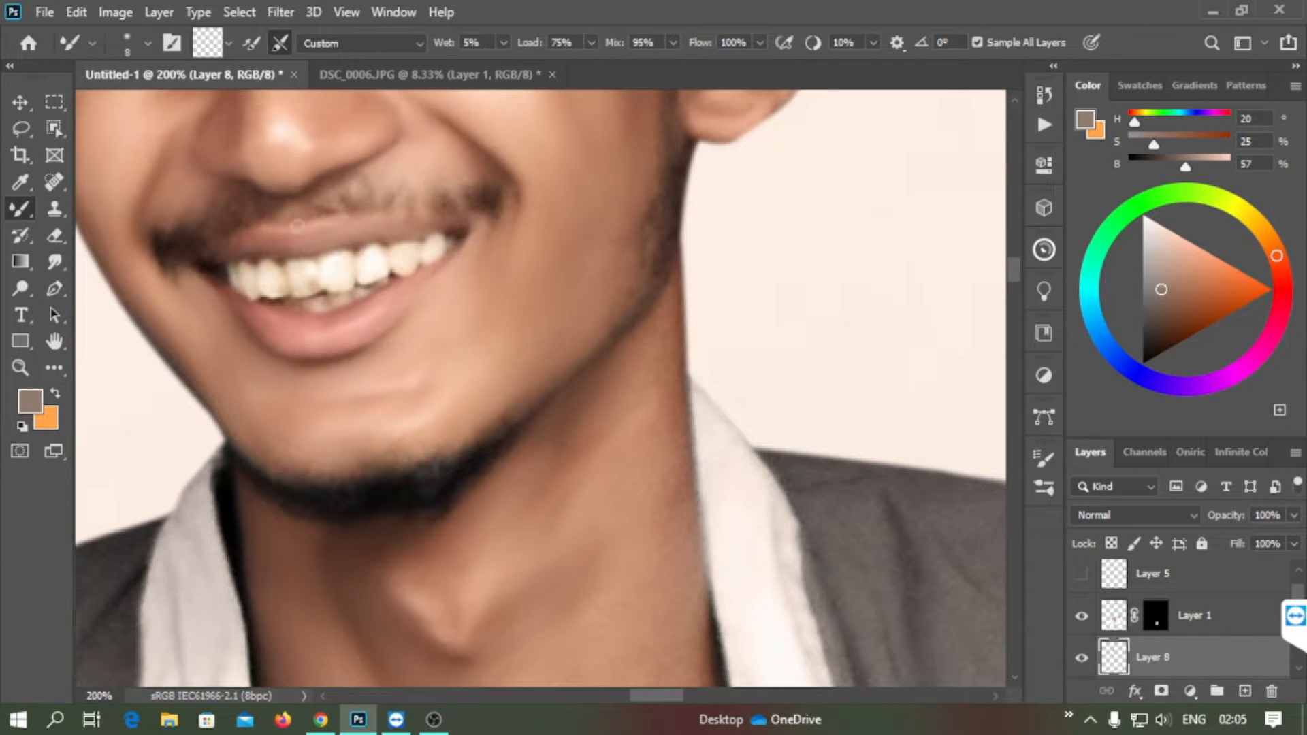
- Smooth the lower neck down to the shirt collar and touch up the chin with a 15-pixel Mixer Brush
key(])
key(])
key(])
scroll(633, 504, down, 3)
scroll(658, 421, down, 3)
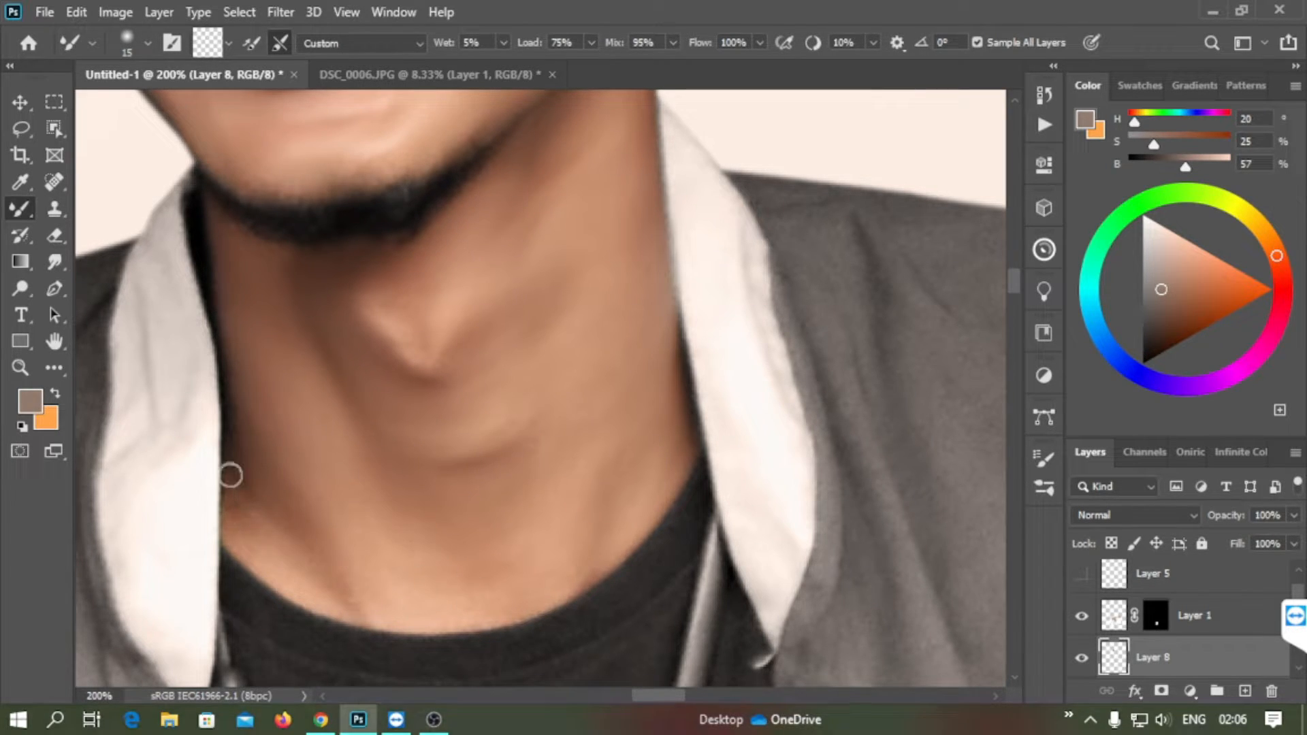
drag(555, 435, 476, 406)
drag(306, 132, 501, 398)
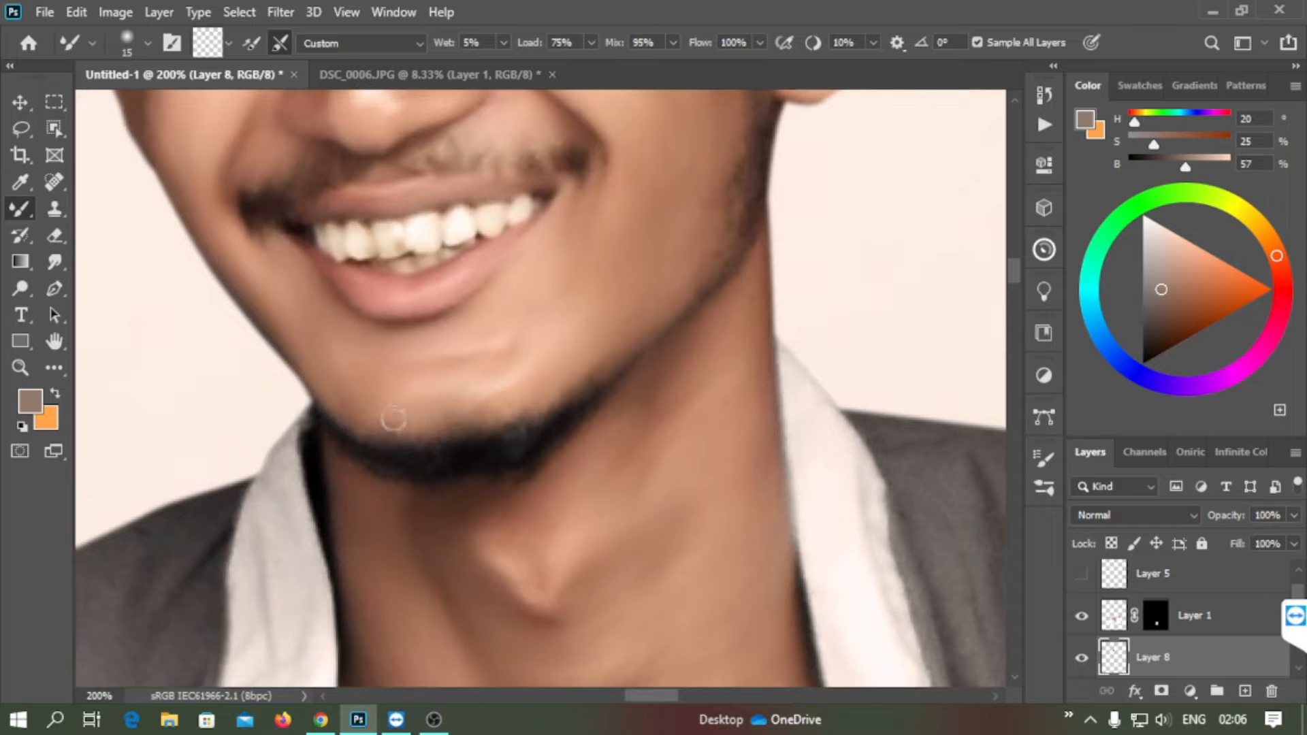
- Compare the whole composite with the Photo Filter 1 adjustment hidden and shown
scroll(569, 367, down, 10)
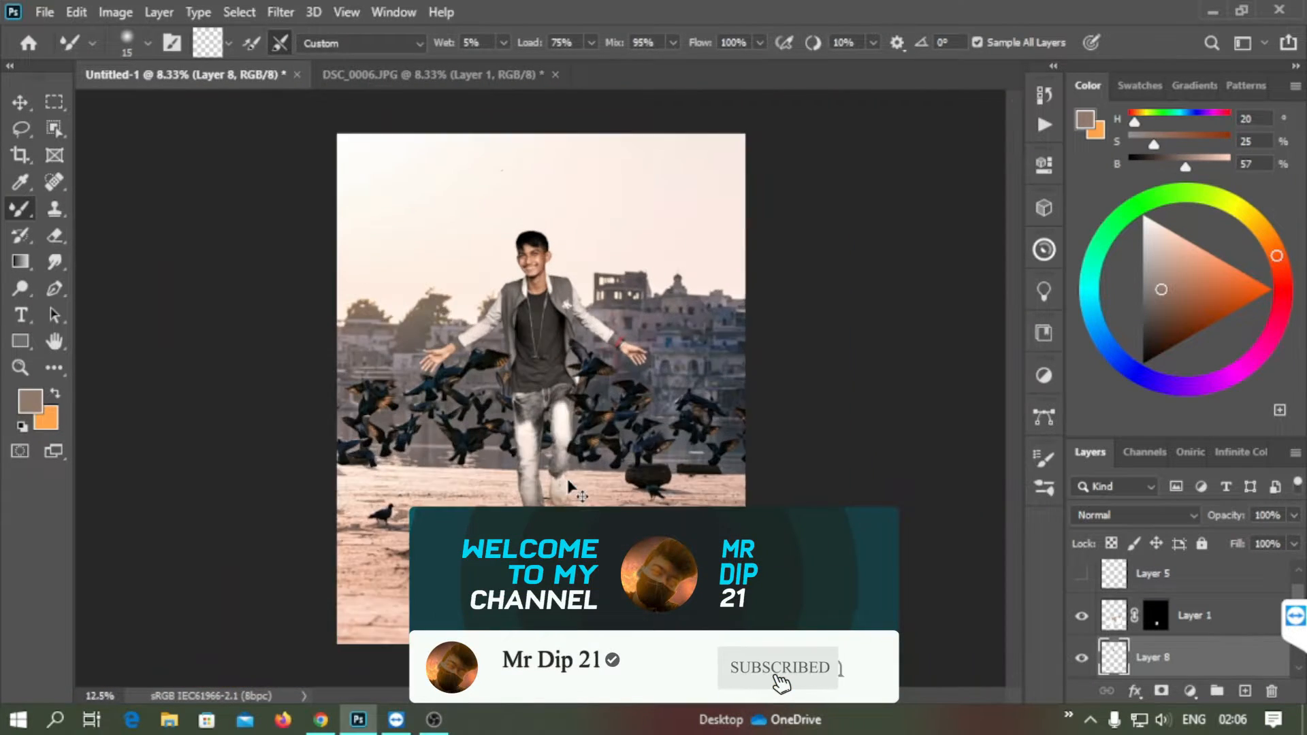
key(ctrl+plus)
scroll(1156, 619, down, 2)
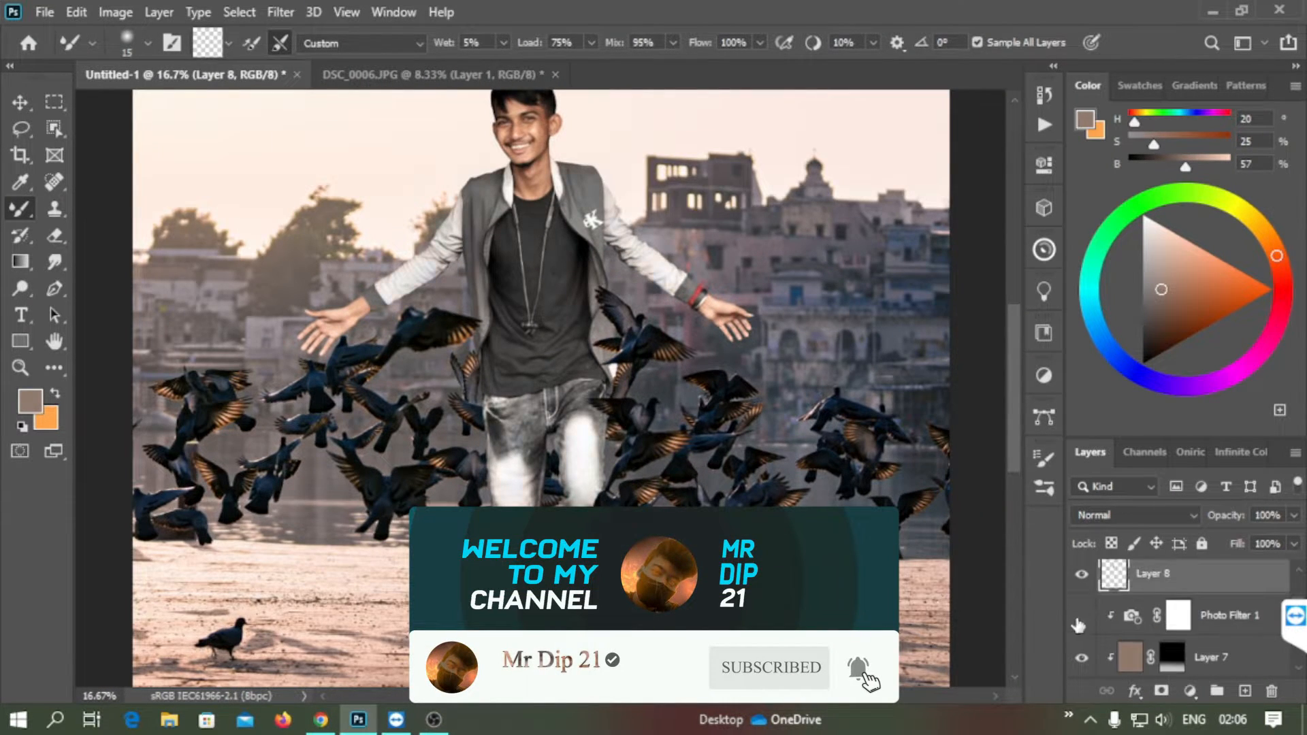
click(1079, 618)
click(1079, 617)
click(1080, 617)
key(ctrl+minus)
key(ctrl+minus)
key(ctrl+minus)
key(ctrl+plus)
key(ctrl+plus)
key(ctrl+plus)
key(ctrl+plus)
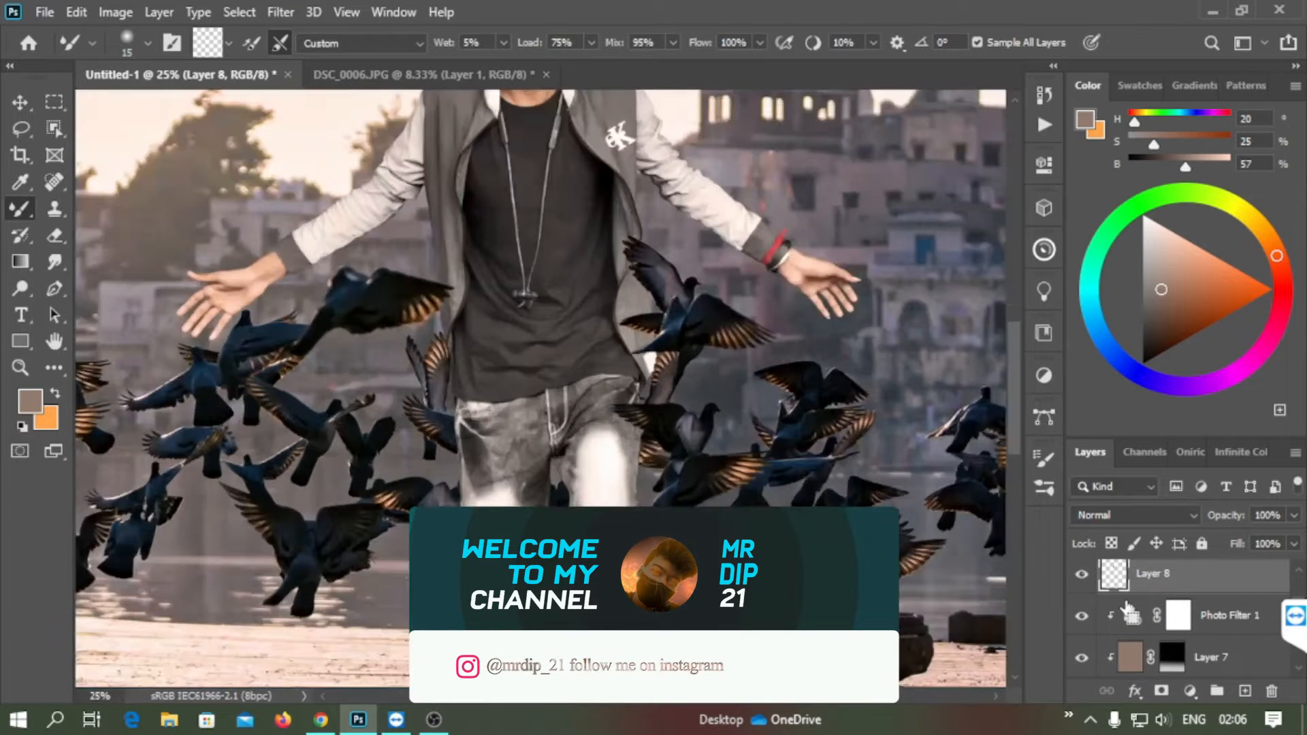
- Add a darkening Curves adjustment above Layer 7, clipped to the man, and invert its mask to black
drag(701, 549, 684, 207)
click(1195, 641)
drag(1225, 517, 956, 476)
key(ctrl+z)
click(1042, 375)
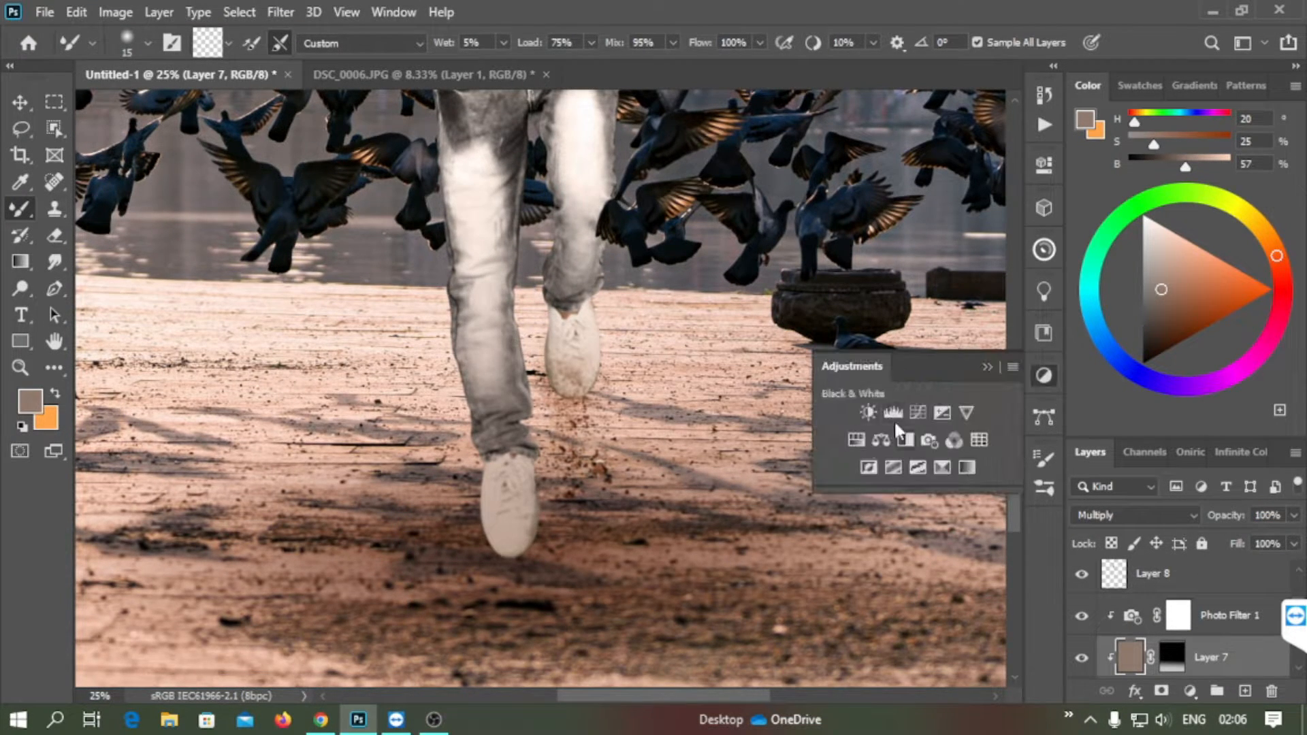
click(917, 413)
drag(991, 249, 1016, 400)
click(1043, 333)
key(ctrl+i)
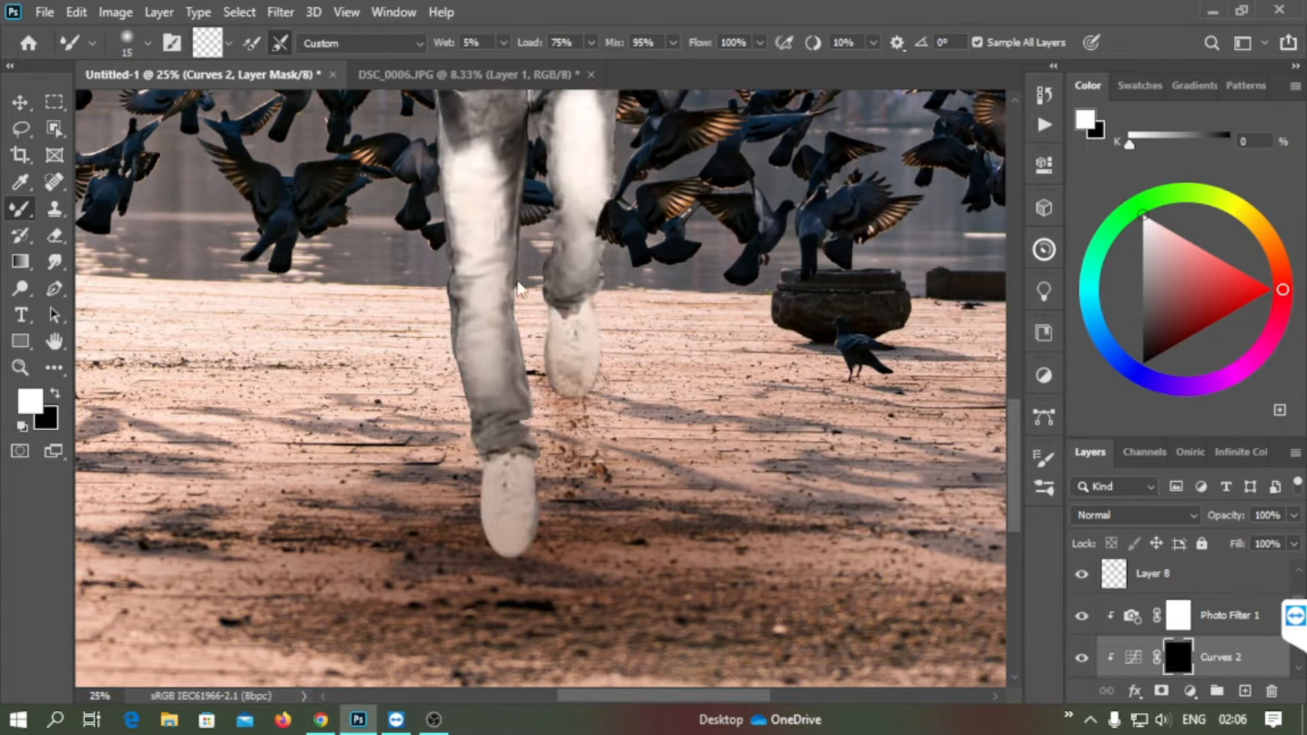
- Paint white on the Curves mask over the lower shoe with a soft 400-pixel Brush at 28% flow
right_click(20, 209)
click(82, 207)
click(147, 43)
click(144, 325)
key(Return)
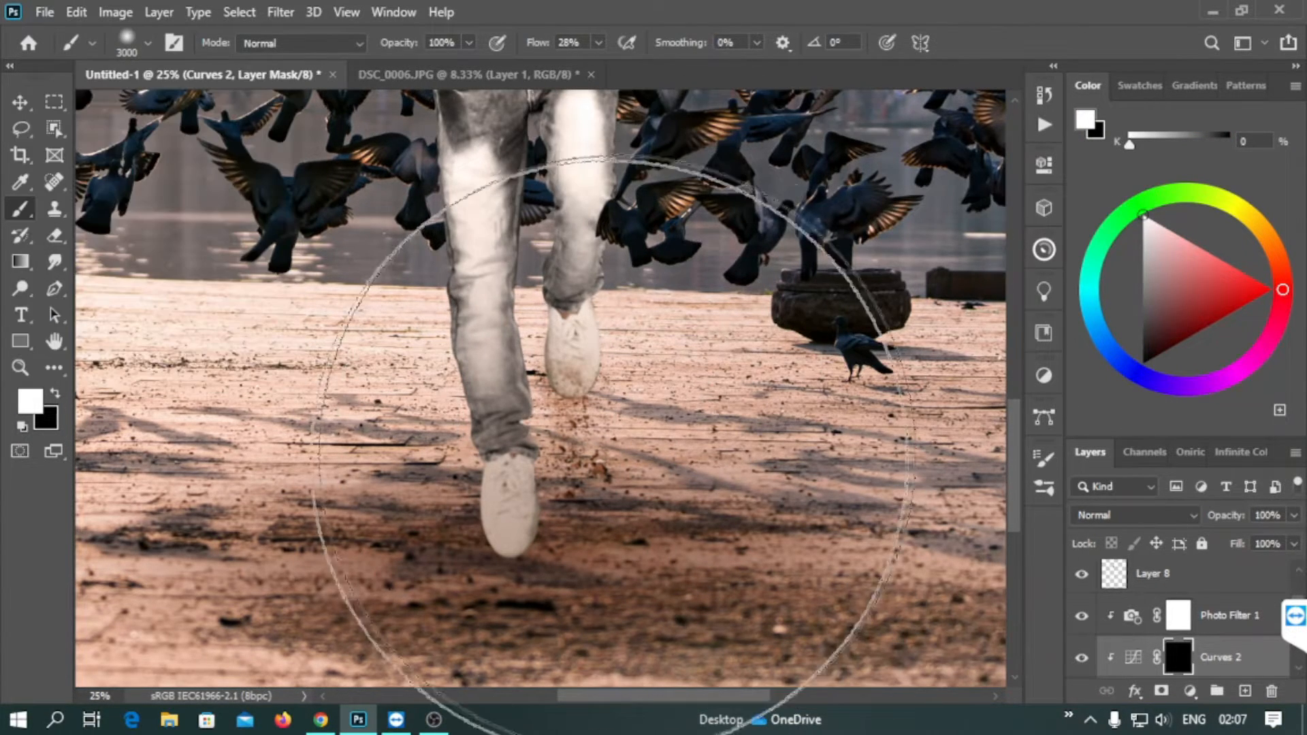
key(bracketleft)
key(bracketleft)
key(bracketleft)
key(bracketleft)
key(bracketleft)
key(bracketleft)
key(bracketleft)
key(bracketleft)
key(bracketleft)
key(bracketleft)
mouse_move(578, 511)
mouse_down()
mouse_move(533, 638)
mouse_move(685, 535)
mouse_move(569, 536)
mouse_up()
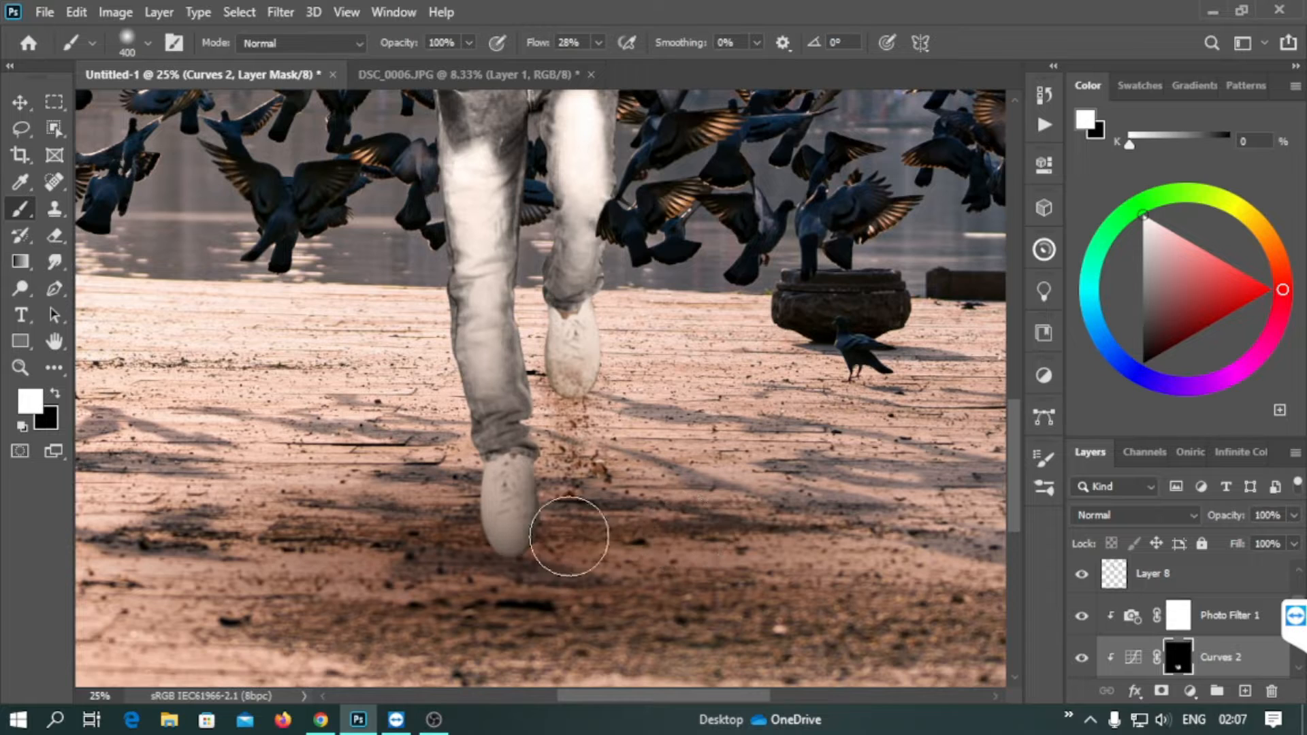
- Darken the edges of the lower legs and raised shoe on the Curves mask with a 150-pixel brush at 7% flow
key(bracketleft)
key(bracketleft)
key(bracketleft)
key(bracketleft)
key(bracketleft)
key(shift+0)
key(shift+7)
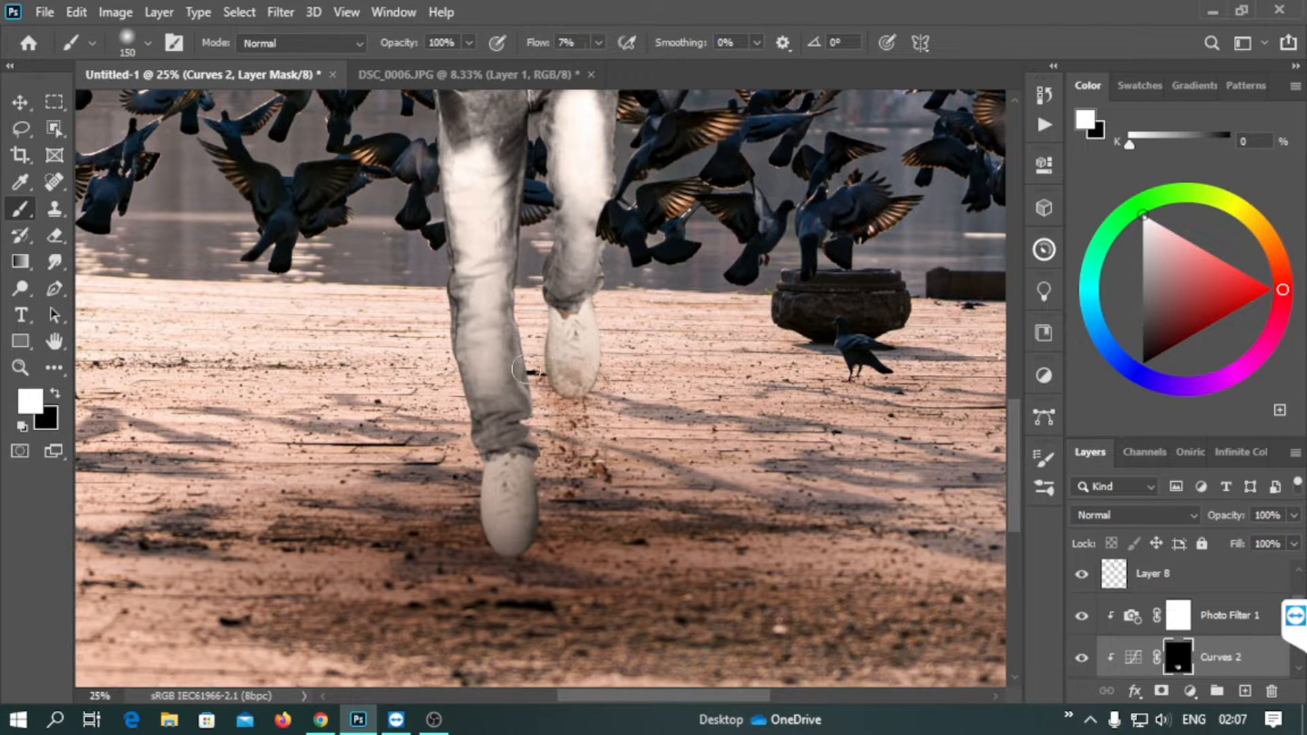
drag(526, 369, 620, 426)
scroll(693, 539, down, 3)
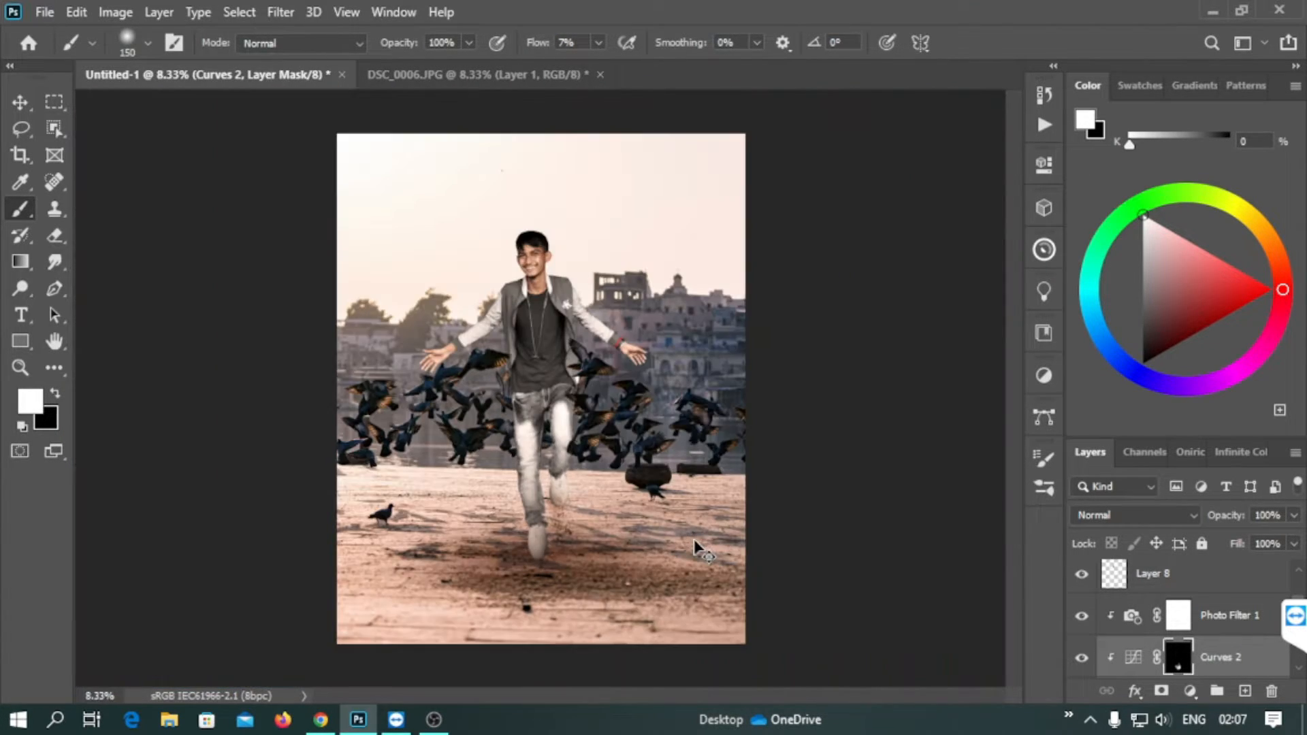
- Smudge the hair edge from the crown to the ear side into strands on Layer 4, with a size 40 brush at 52% strength
scroll(693, 539, up, 2)
scroll(693, 539, up, 3)
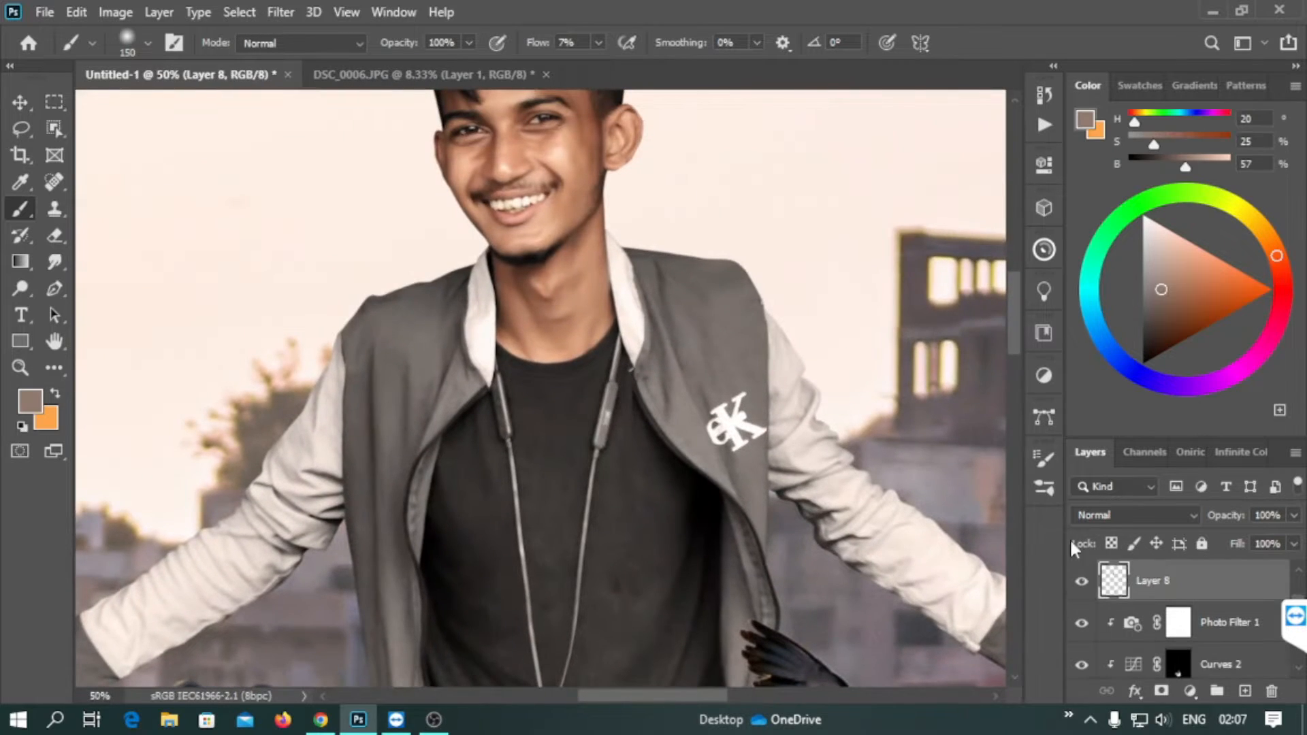
drag(610, 306, 610, 437)
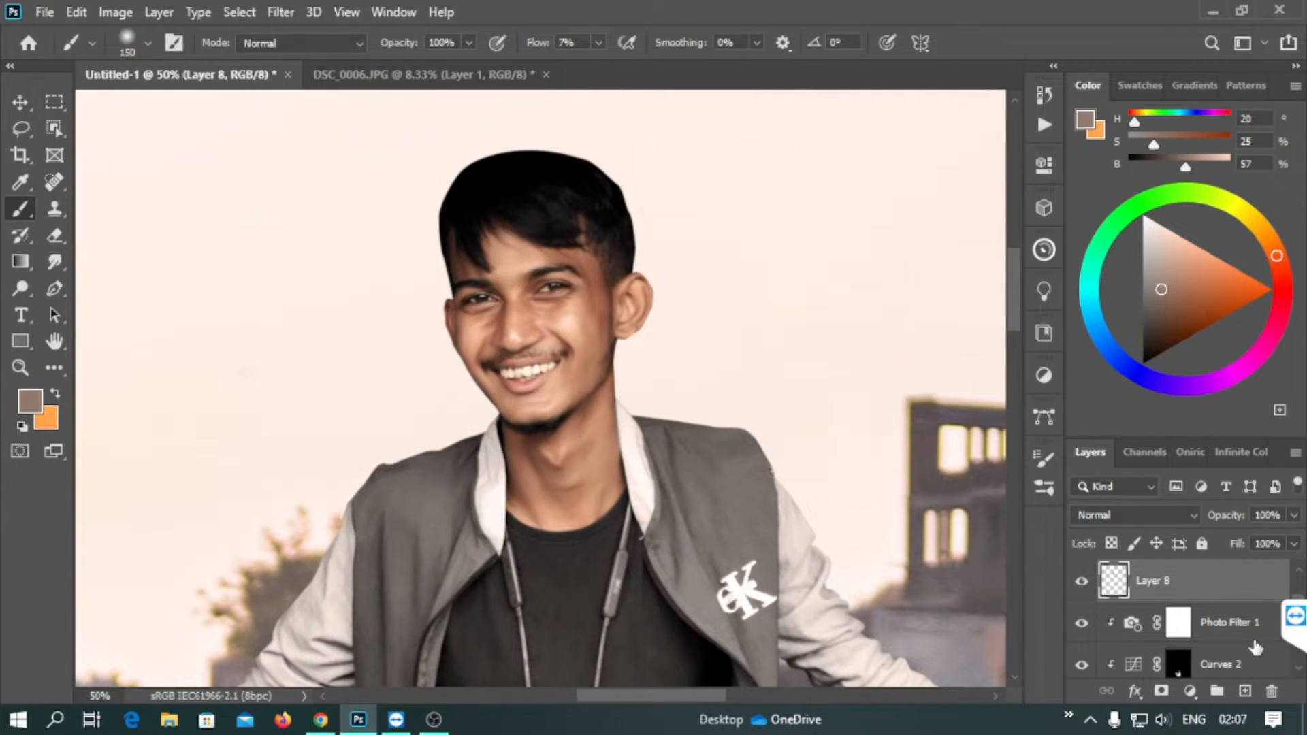
click(1299, 669)
click(1298, 670)
click(1199, 632)
click(56, 262)
drag(565, 205, 520, 292)
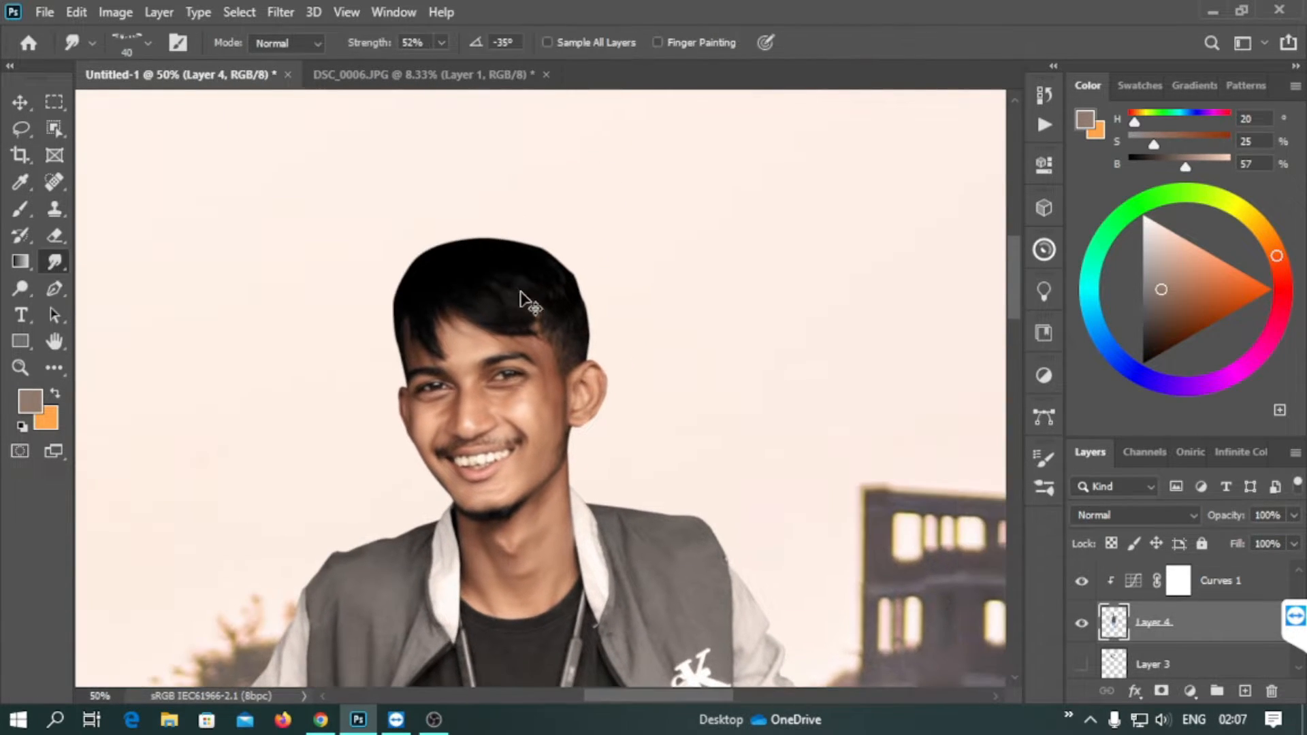
scroll(528, 297, up, 2)
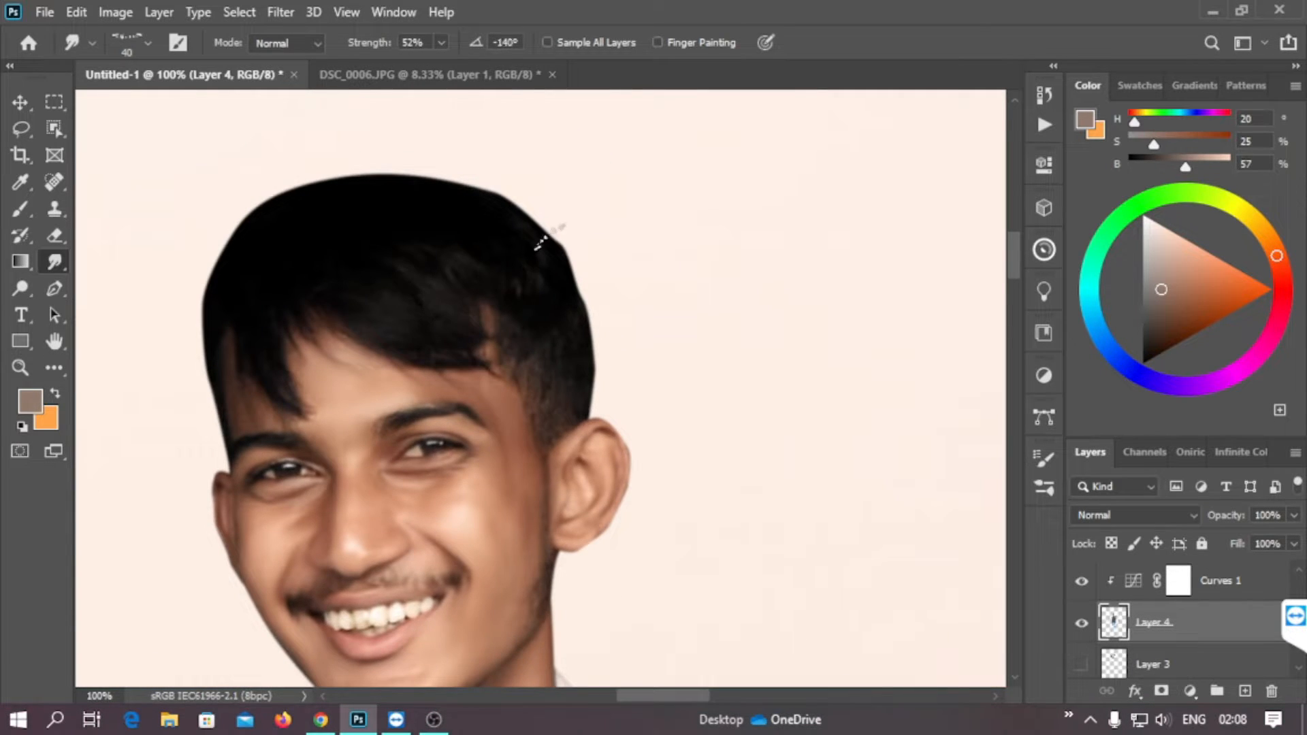
drag(541, 242, 564, 269)
drag(507, 219, 565, 259)
key(shift+Left)
key(shift+Left)
key(shift+Left)
key(shift+Left)
mouse_move(423, 191)
mouse_down()
mouse_move(448, 183)
mouse_move(476, 210)
mouse_move(594, 253)
mouse_move(540, 249)
mouse_move(521, 233)
mouse_move(591, 357)
mouse_up()
- Rotate the Smudge brush tip and pull the hair outline outward into strands on the side opposite the visible ear
key(shift+Right)
key(shift+Right)
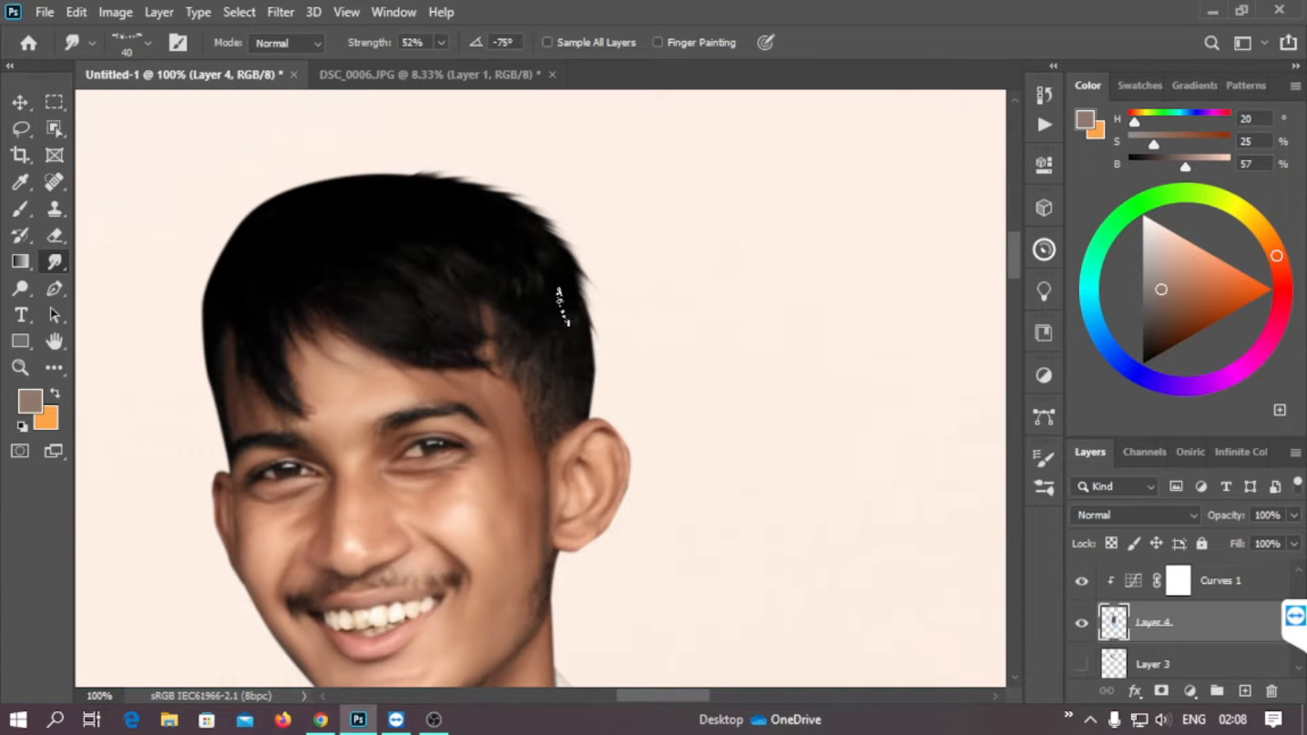
key(shift+Right)
key(shift+Right)
key(shift+Right)
key(shift+Right)
key(shift+Right)
key(shift+Right)
key(shift+Right)
key(shift+Right)
key(shift+Right)
key(shift+Right)
key(shift+Right)
key(shift+Right)
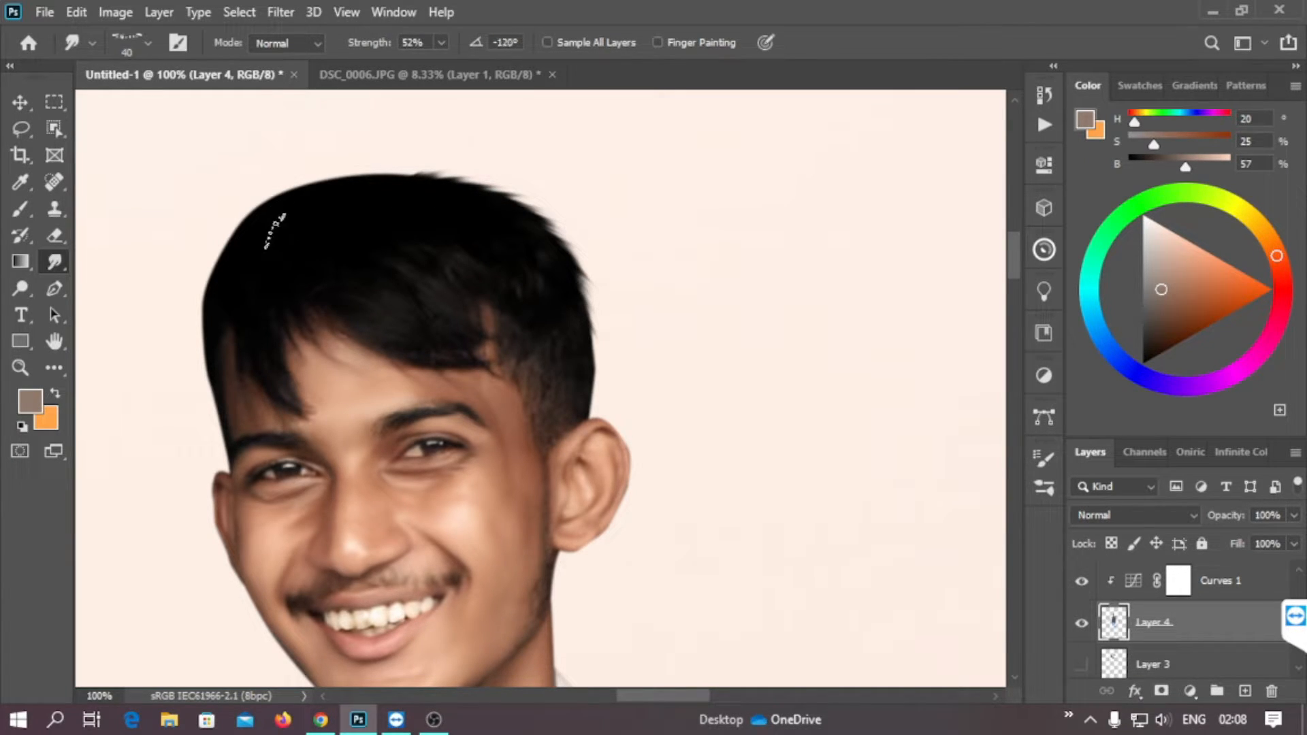
mouse_move(243, 253)
mouse_down()
mouse_move(208, 277)
mouse_move(223, 289)
mouse_move(206, 319)
mouse_move(240, 288)
mouse_move(209, 318)
mouse_move(213, 391)
mouse_up()
drag(231, 283, 198, 320)
drag(256, 225, 164, 317)
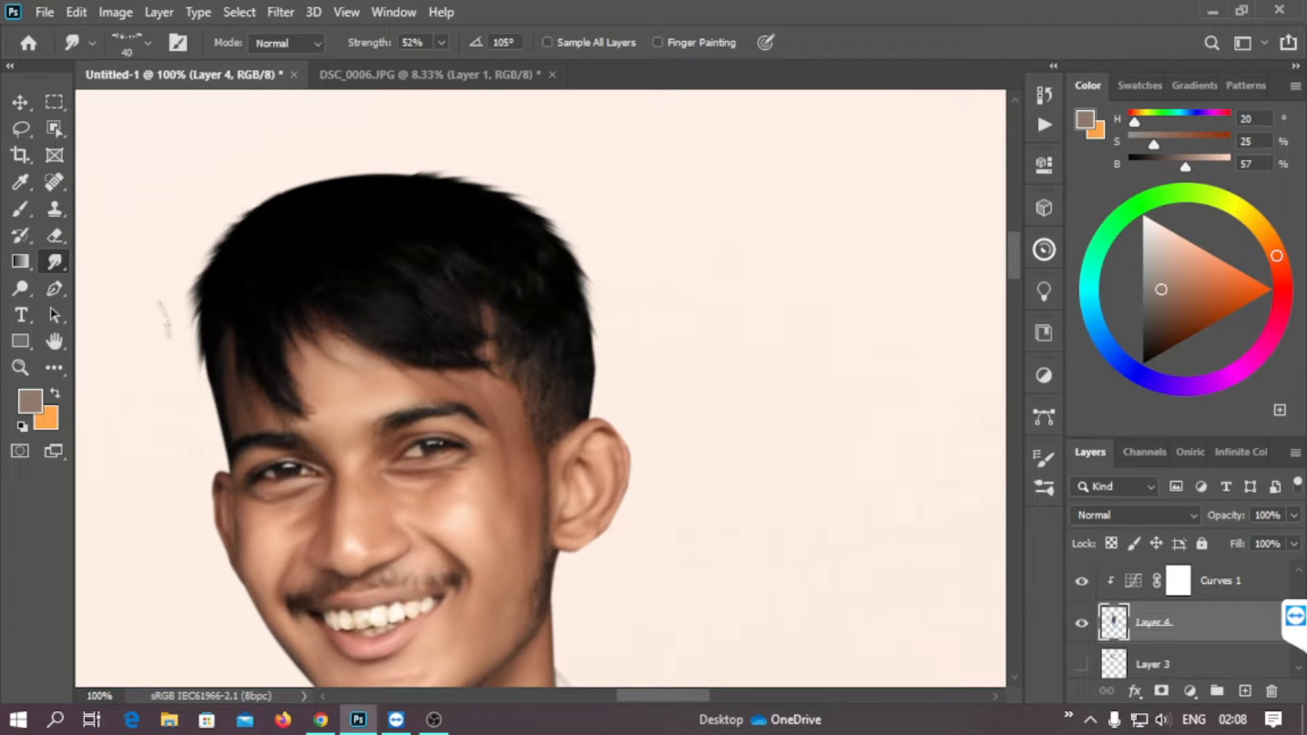
mouse_move(227, 259)
mouse_down()
mouse_move(189, 383)
mouse_move(211, 251)
mouse_move(265, 200)
mouse_up()
- Smudge the smooth hair outline across the top of the head into short strands, ending with a 60° brush angle
key(shift+Left)
key(shift+Left)
key(shift+Left)
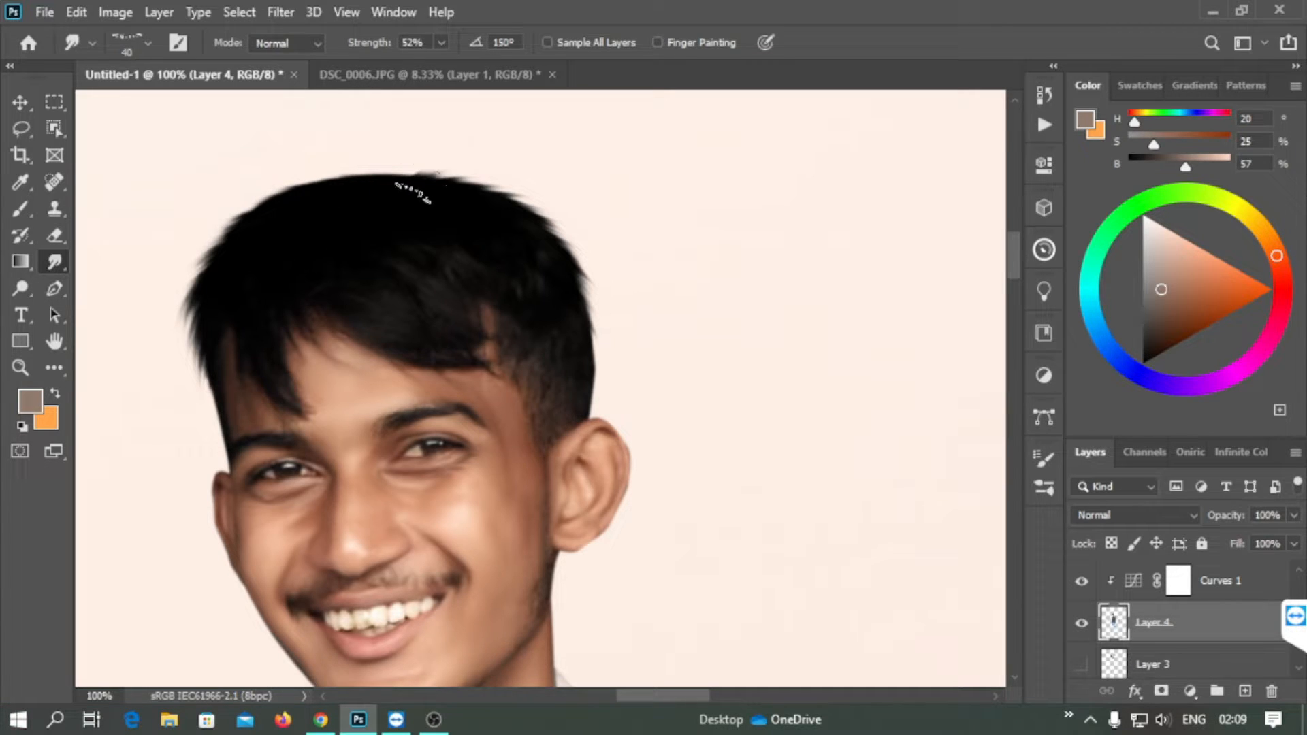
key(shift+Right)
key(shift+Right)
key(shift+Right)
key(shift+Right)
key(shift+Right)
key(shift+Right)
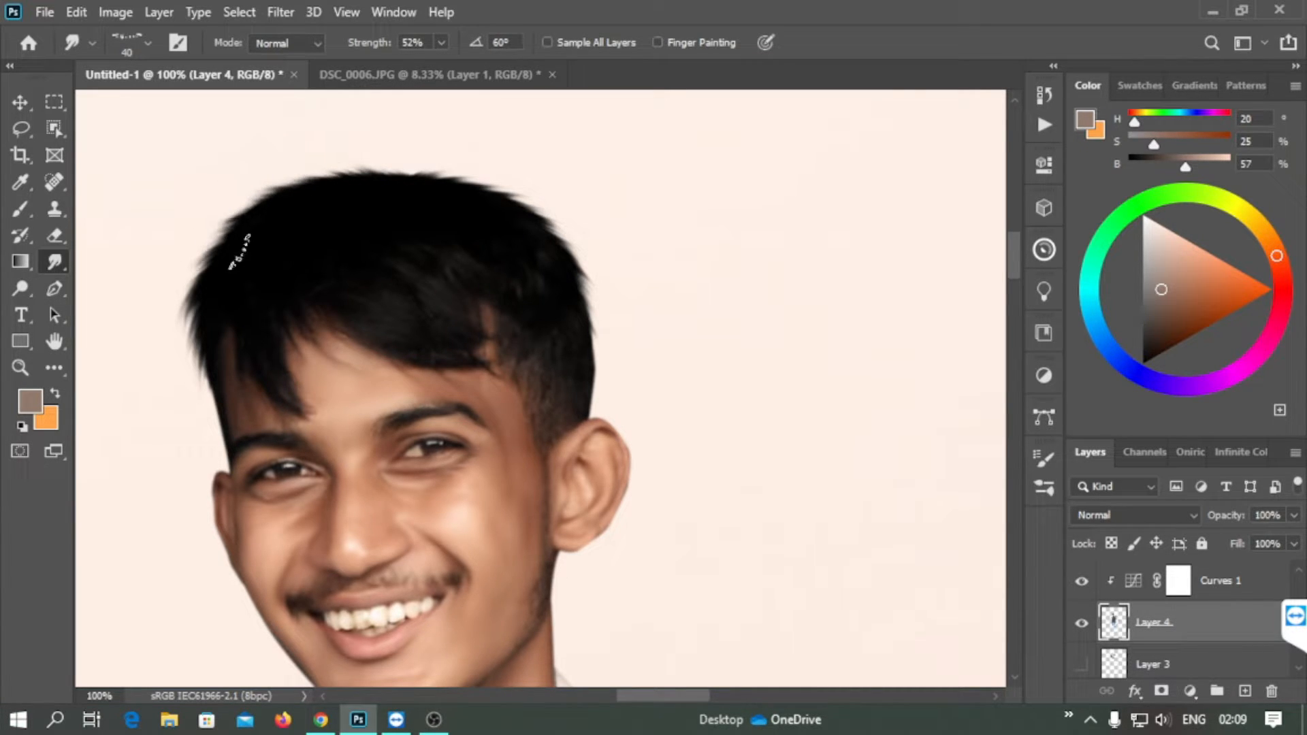
drag(429, 183, 320, 175)
mouse_move(496, 199)
mouse_down()
mouse_move(338, 163)
mouse_move(273, 199)
mouse_up()
mouse_move(517, 222)
mouse_down()
mouse_move(476, 184)
mouse_move(529, 257)
mouse_move(508, 184)
mouse_up()
mouse_move(546, 248)
mouse_down()
mouse_move(518, 220)
mouse_move(343, 165)
mouse_up()
mouse_move(418, 185)
mouse_down()
mouse_move(327, 168)
mouse_move(208, 238)
mouse_up()
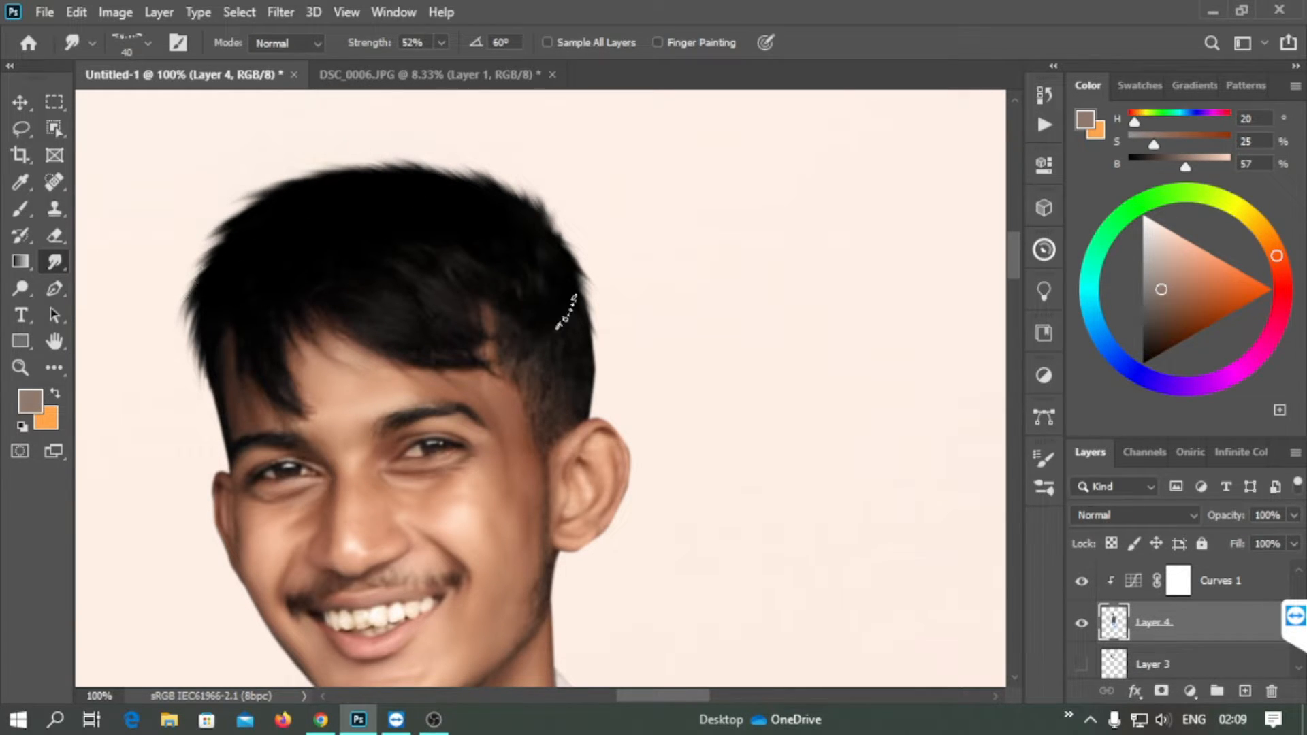
- Add further smudged strands along both sides of the hair and its upper edge, finishing with a size 15 brush at 62°
drag(585, 292, 561, 238)
drag(583, 330, 557, 230)
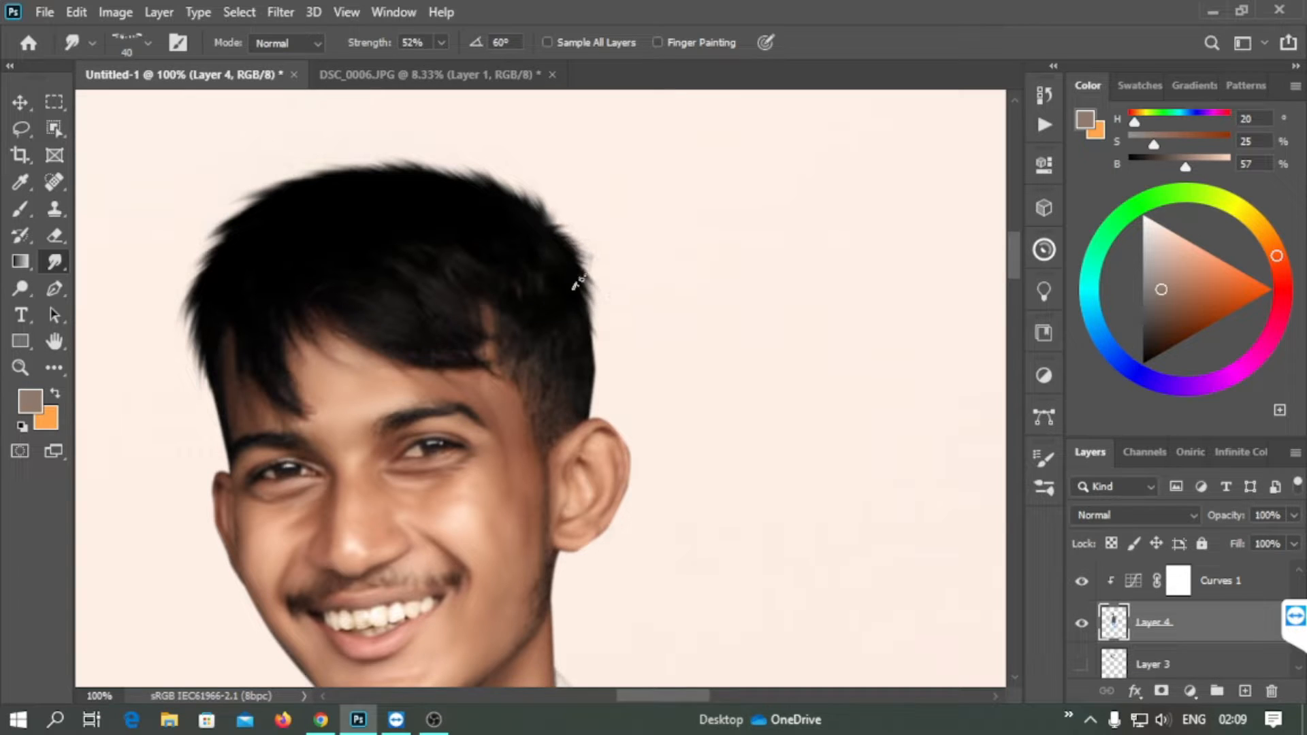
mouse_move(578, 286)
mouse_down()
mouse_move(568, 241)
mouse_move(388, 181)
mouse_move(219, 256)
mouse_move(197, 286)
mouse_move(207, 409)
mouse_up()
drag(220, 297, 184, 341)
drag(210, 262, 178, 303)
drag(254, 222, 194, 242)
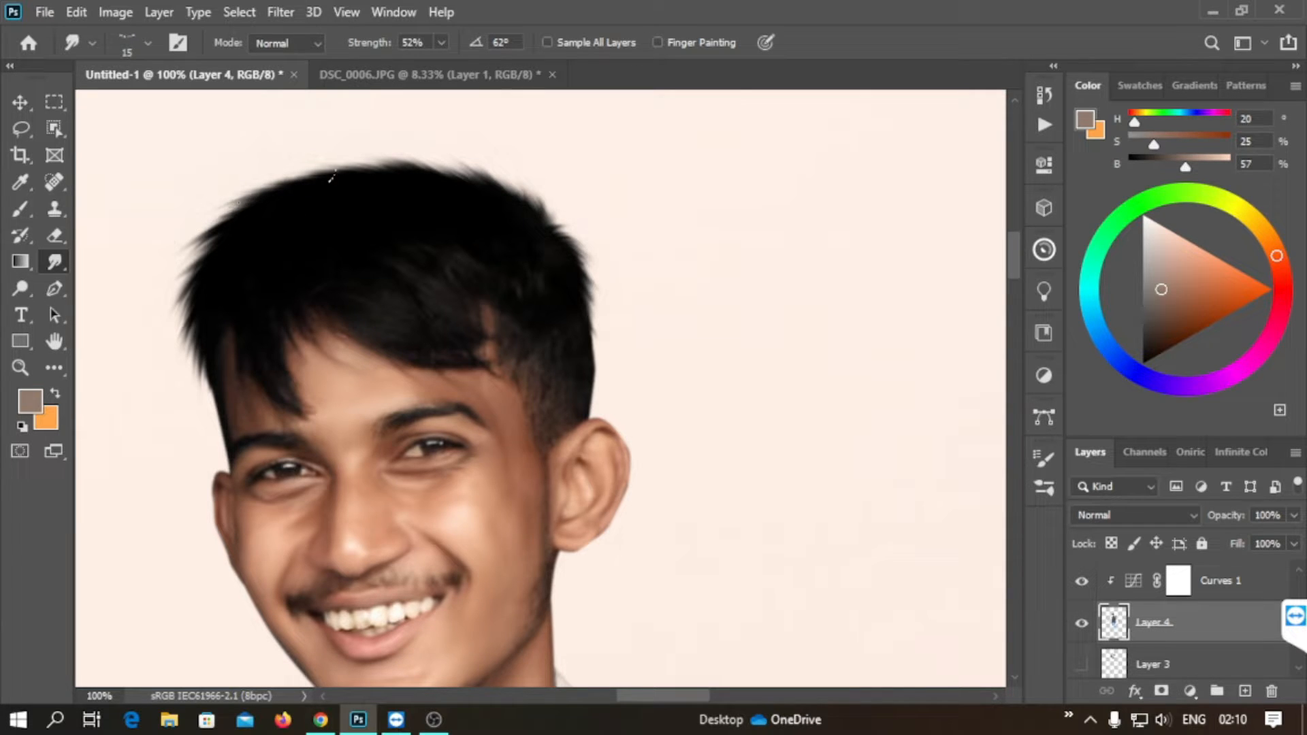
drag(361, 170, 243, 182)
- Smudge the hair inside the fringe and above the ear with a larger brush, finishing its edge at size 10
key(])
key(])
key(])
key(])
key(])
key(])
key(])
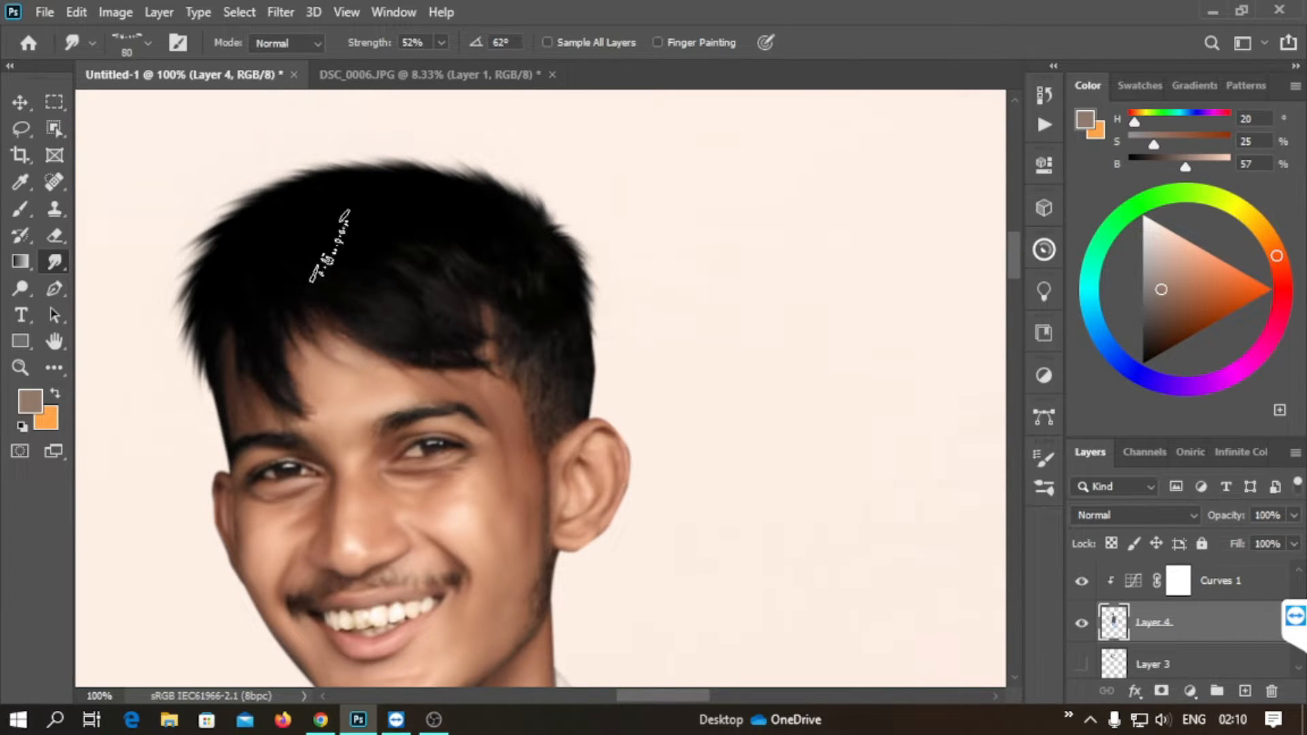
key([)
key([)
key([)
key([)
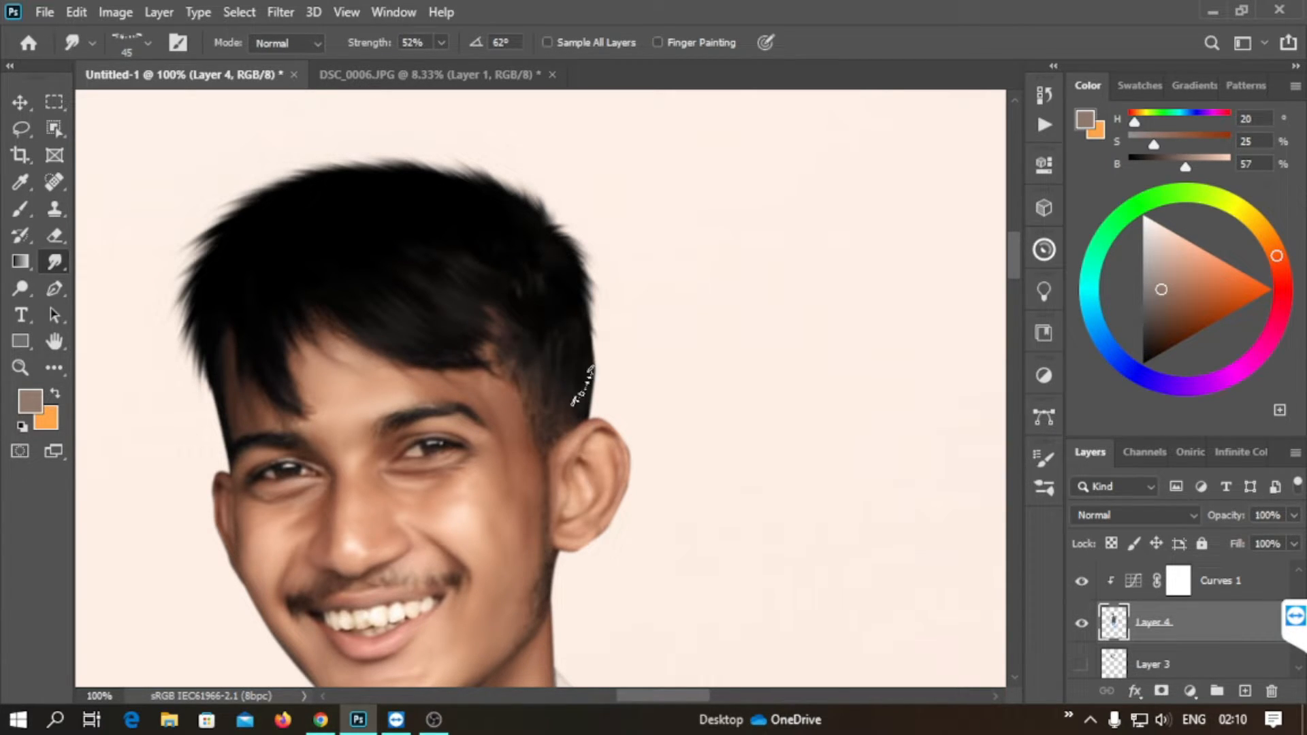
key([)
key([)
key([)
key([)
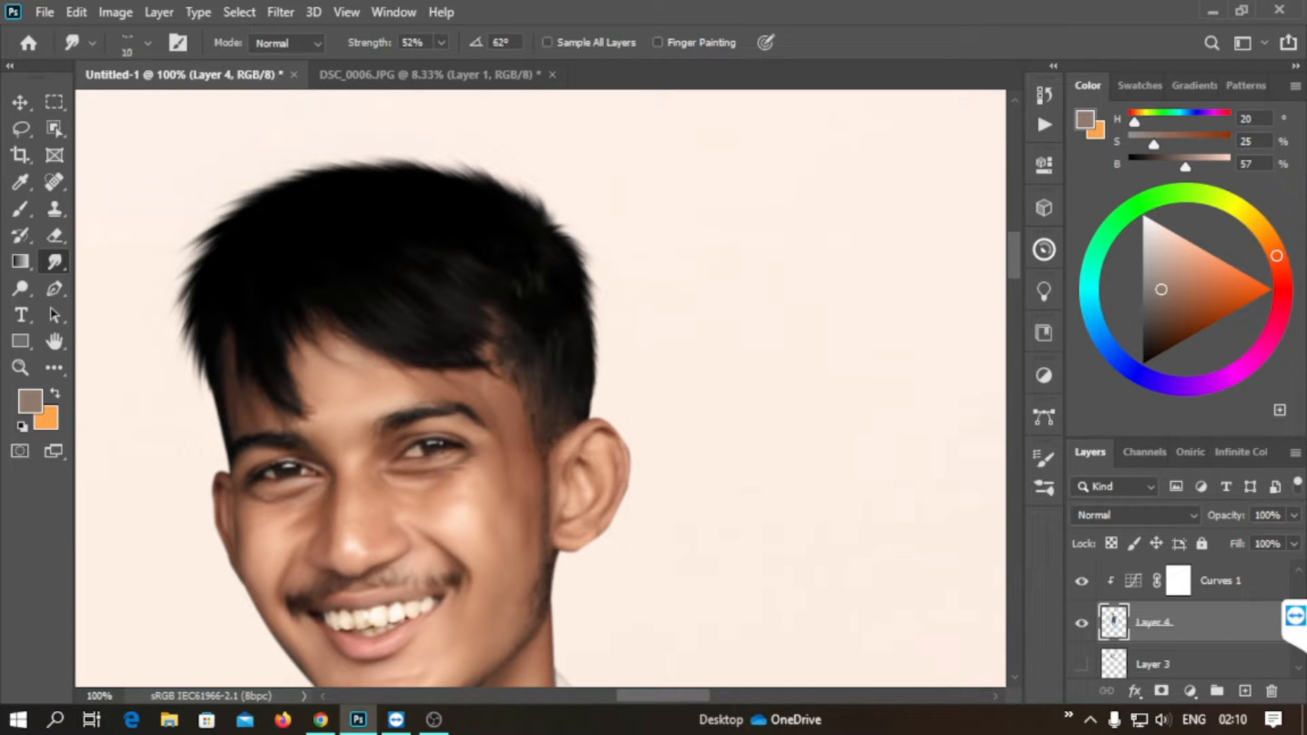
- Push the man's hair outward with the Liquify filter for more volume, using brush size 250, density 50 and pressure 41
key(ctrl+minus)
key(ctrl+minus)
key(ctrl+minus)
key(ctrl+plus)
key(])
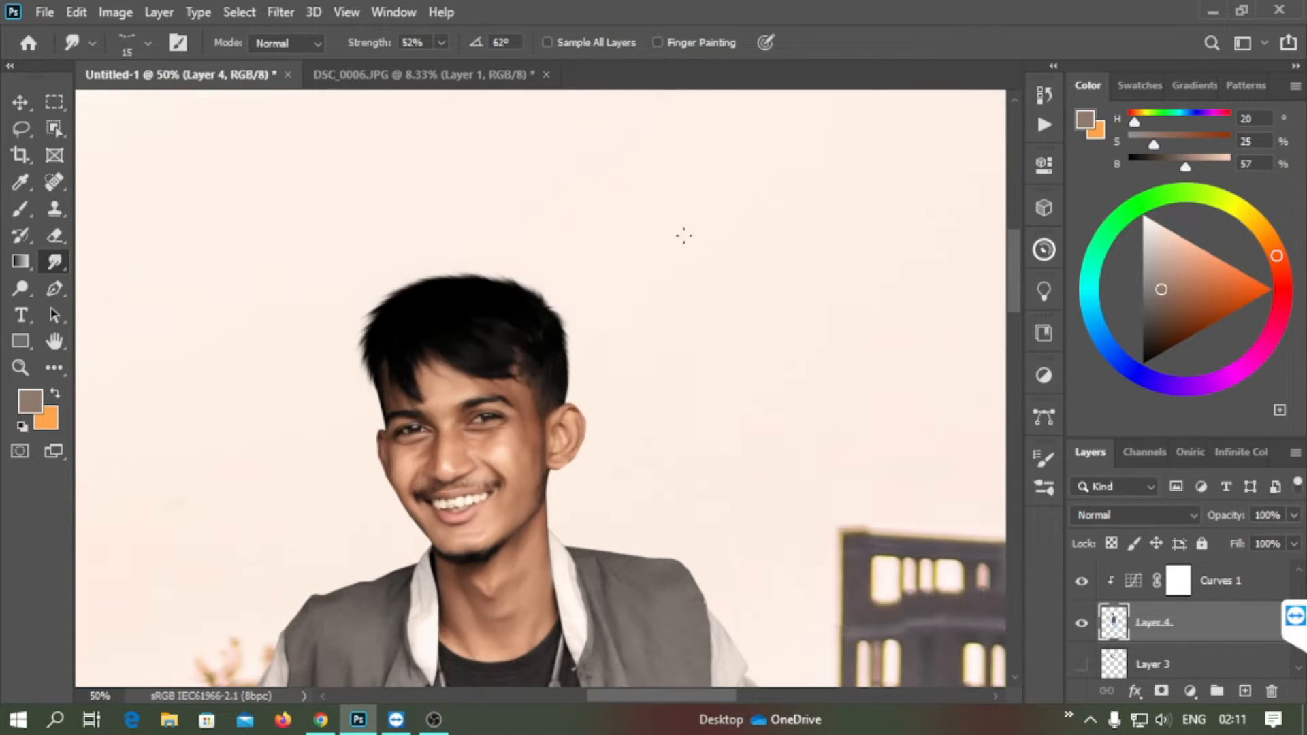
click(280, 11)
click(320, 172)
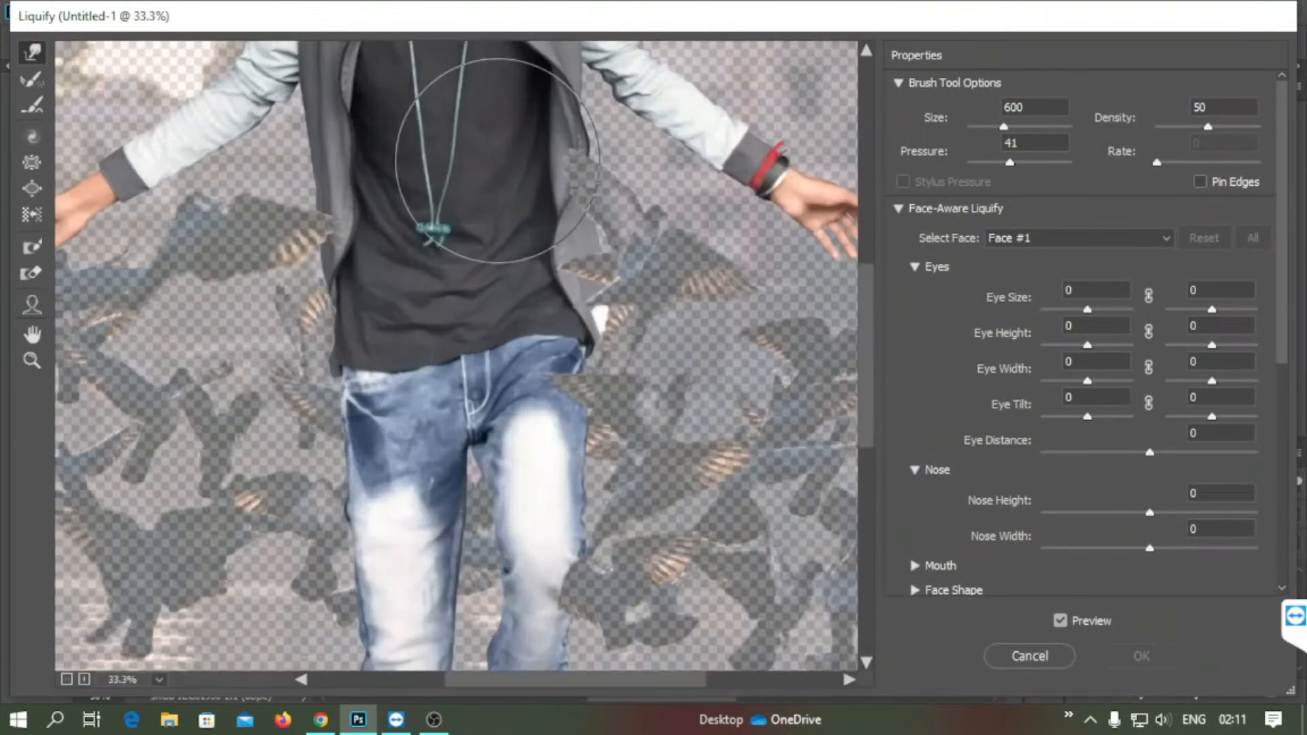
scroll(496, 161, up, 8)
key([)
key([)
key([)
key([)
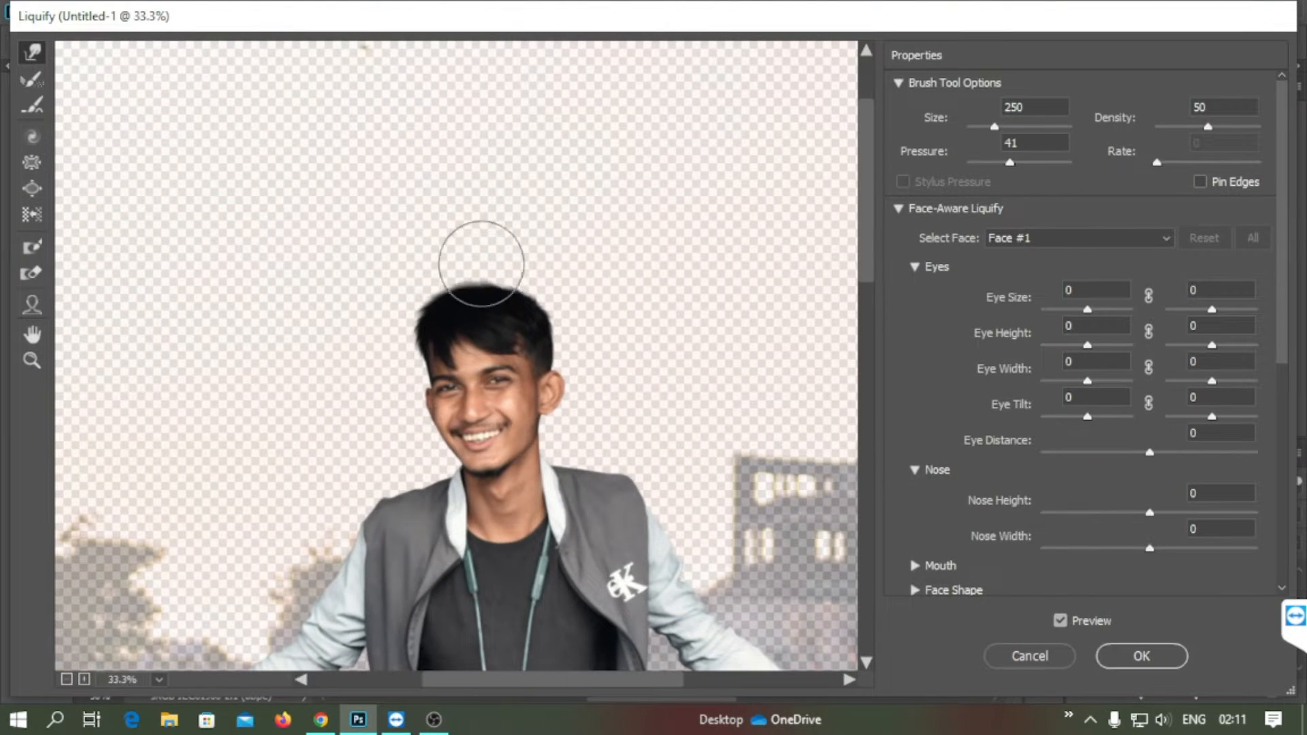
mouse_move(481, 263)
mouse_down()
mouse_move(502, 296)
mouse_move(517, 268)
mouse_move(543, 279)
mouse_move(504, 276)
mouse_move(519, 300)
mouse_move(557, 304)
mouse_up()
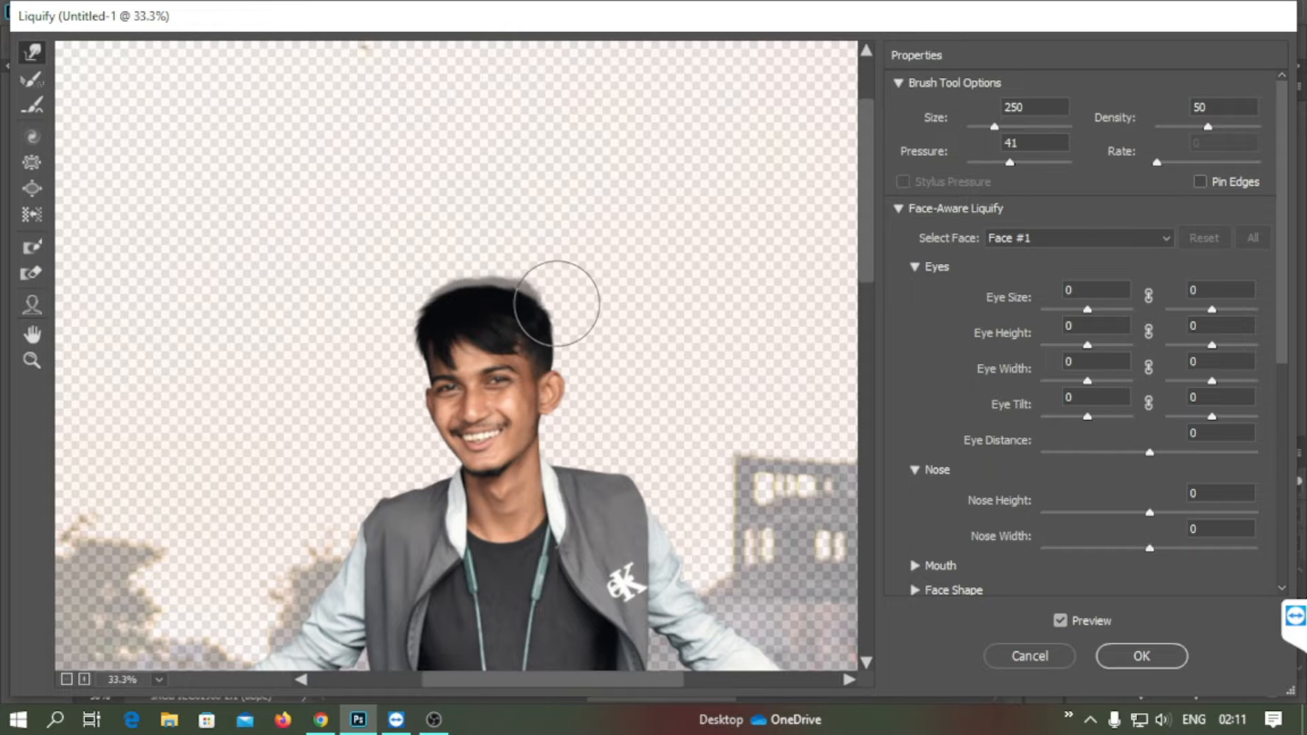
click(1106, 659)
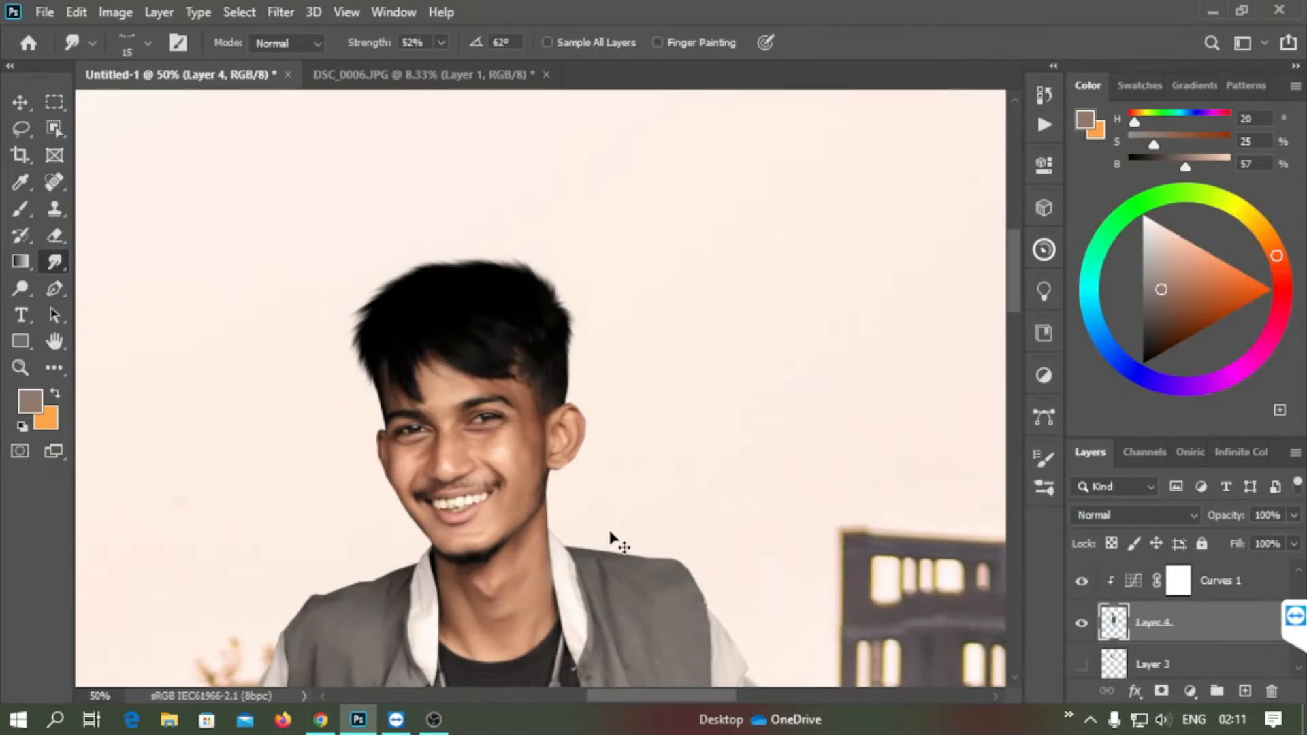
- Show Layer 3, place it above the man beneath Layer 5, and enlarge its flying pigeons to about 619%
key(ctrl+minus)
key(ctrl+minus)
key(ctrl+minus)
key(ctrl+minus)
key(ctrl+minus)
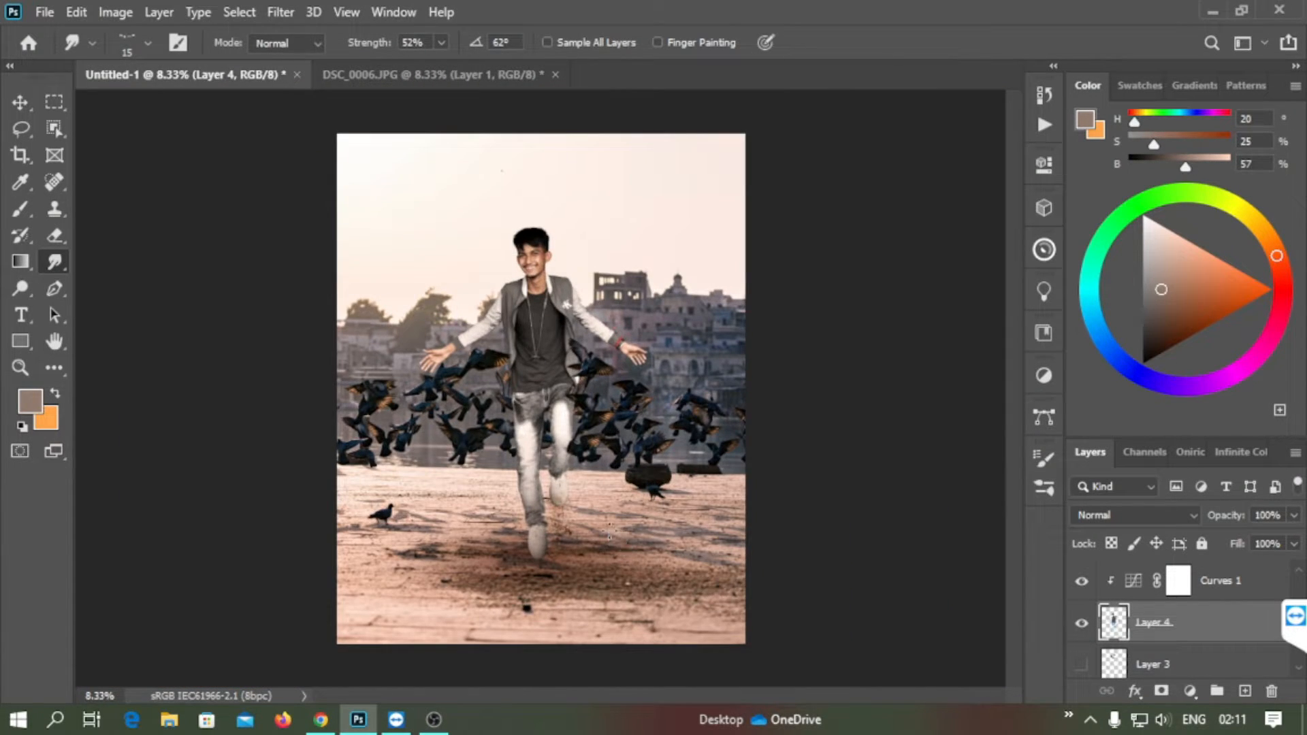
click(1084, 664)
mouse_move(1166, 664)
mouse_down()
mouse_move(1178, 545)
mouse_move(1167, 639)
mouse_up()
key(ctrl+t)
drag(553, 293, 660, 484)
right_click(697, 492)
click(716, 468)
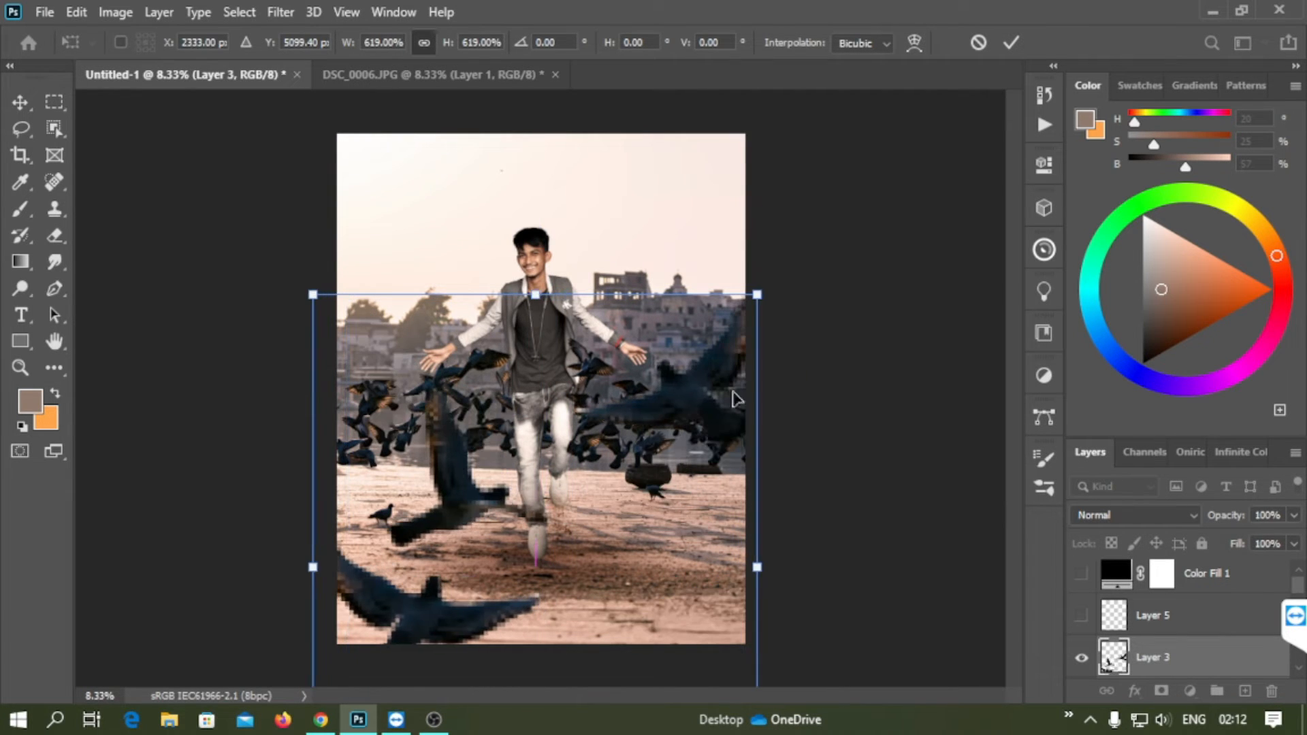
mouse_move(781, 275)
mouse_down()
mouse_move(818, 310)
mouse_move(754, 280)
mouse_up()
key(Return)
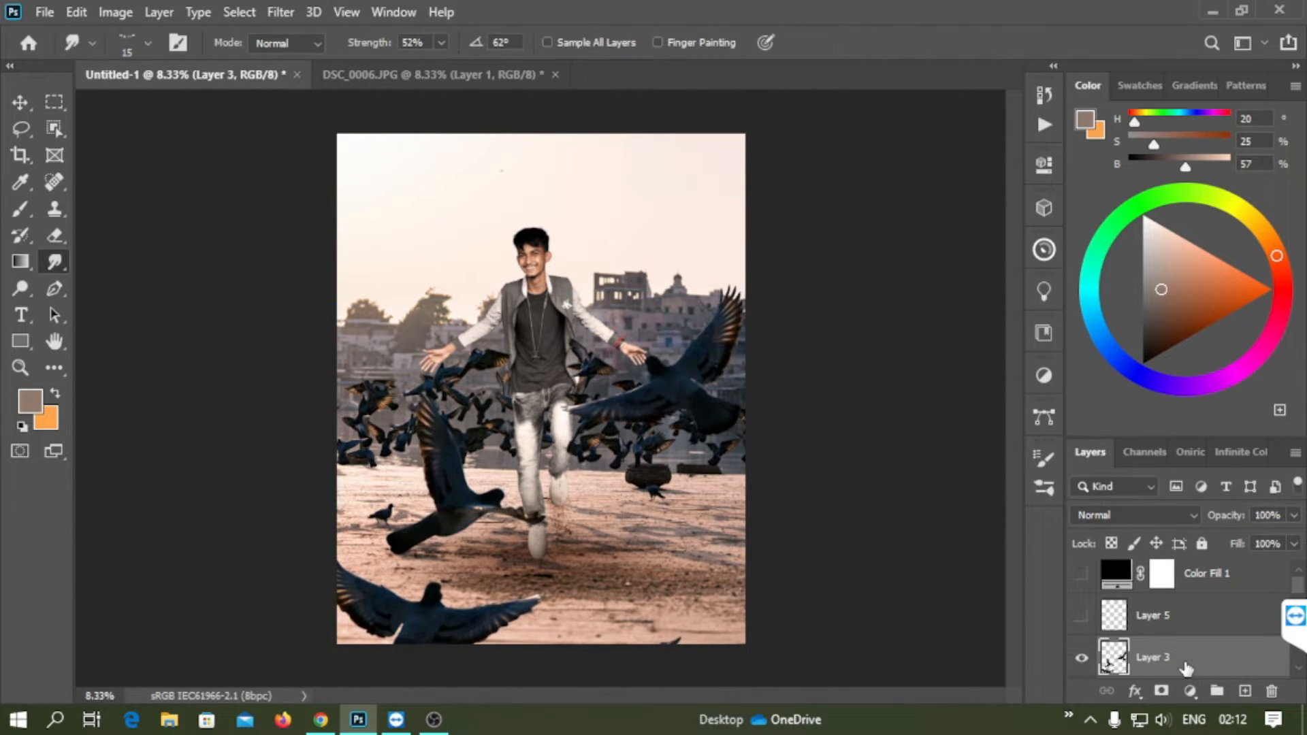
- Apply a 27.7-pixel Gaussian Blur to the large foreground pigeons and move them lower in the scene
key(v)
mouse_move(643, 405)
mouse_down()
mouse_move(659, 415)
mouse_move(670, 377)
mouse_move(639, 405)
mouse_move(633, 435)
mouse_up()
click(281, 11)
mouse_move(312, 241)
click(592, 325)
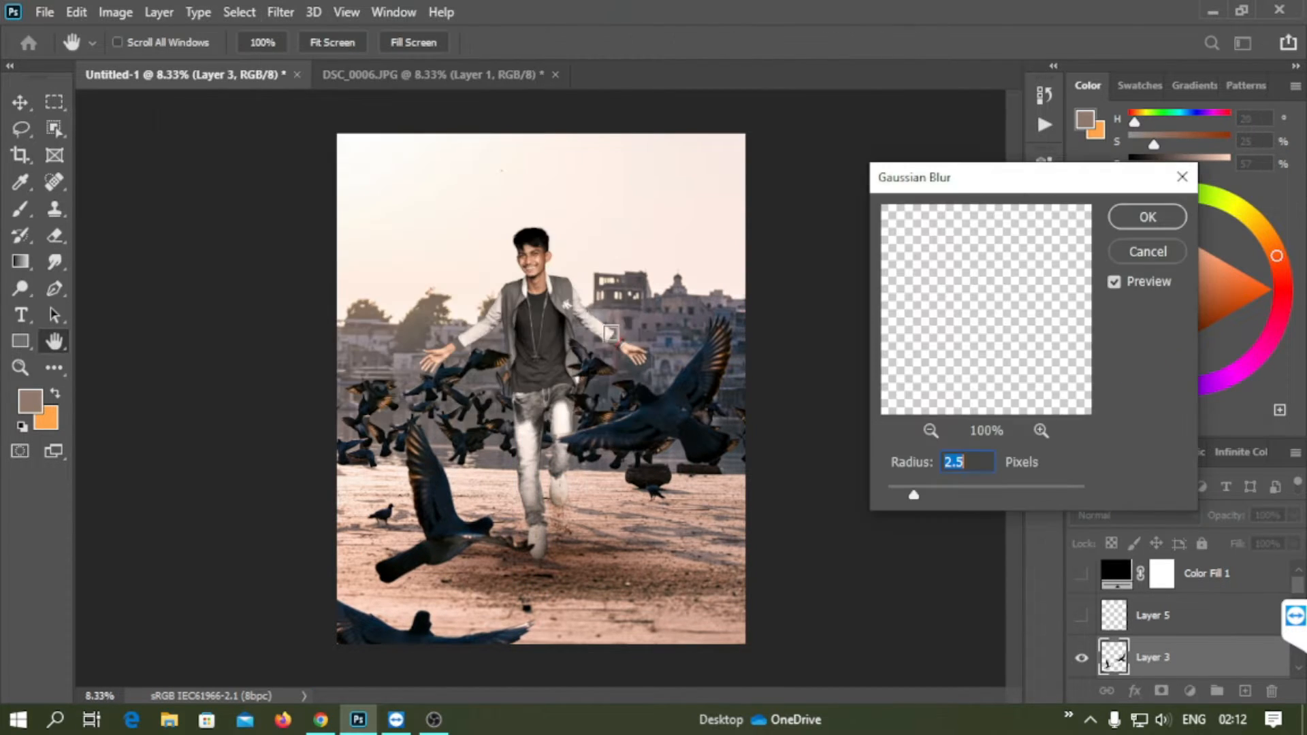
drag(987, 490, 973, 491)
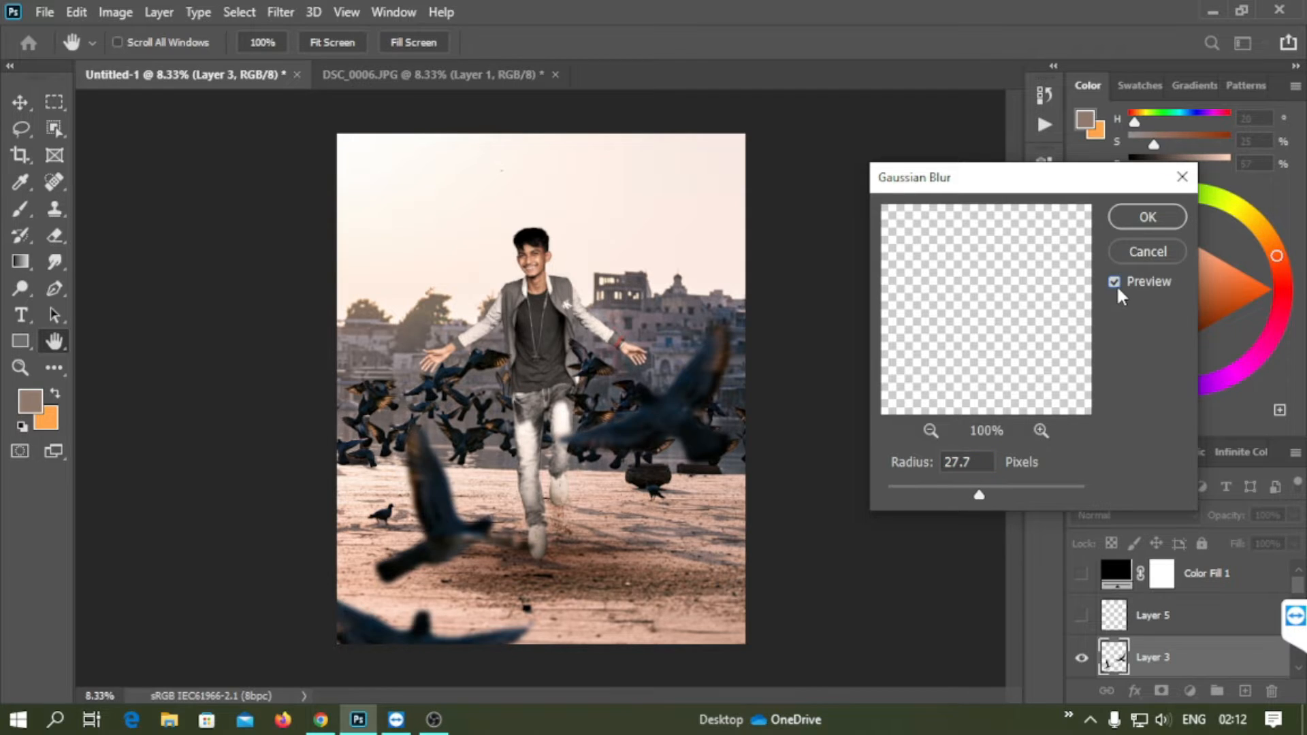
key(Return)
drag(647, 427, 660, 476)
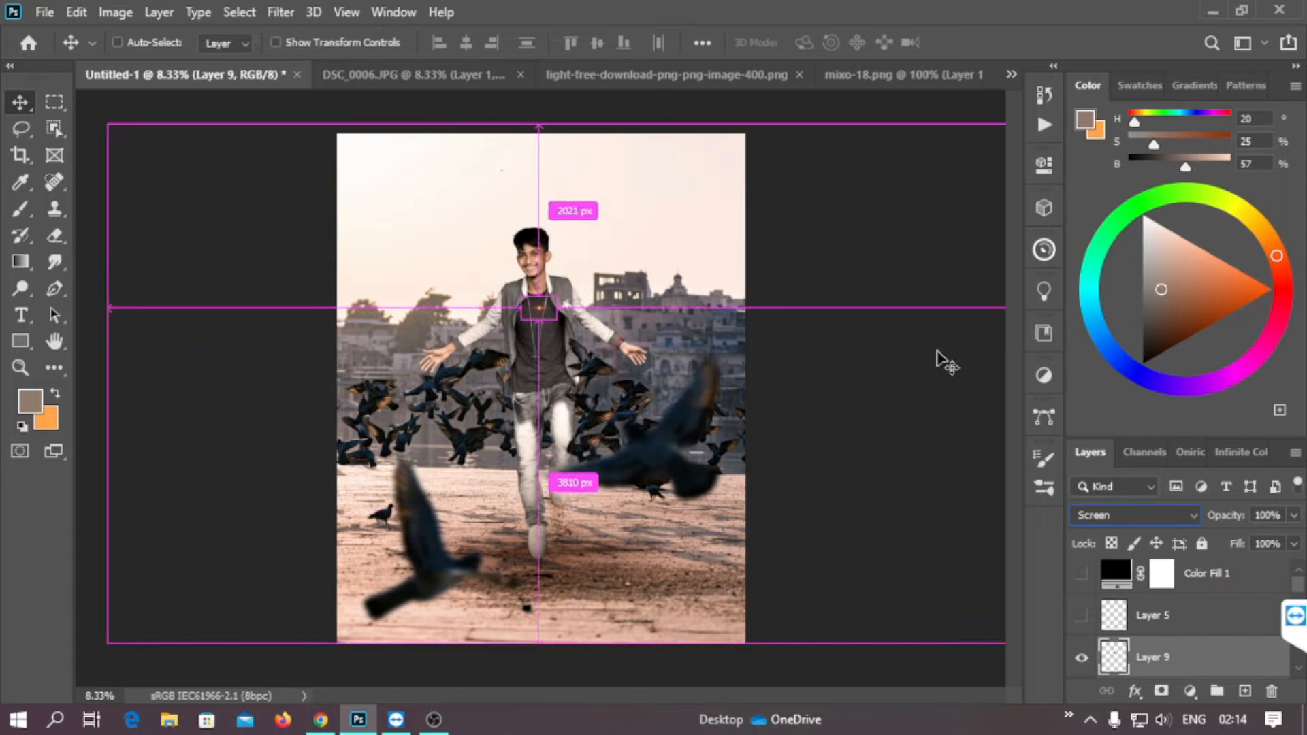
- Try positioning and enlarging a light overlay on Layer 9 over the scene in Screen blend mode
drag(556, 320, 765, 455)
drag(647, 373, 480, 311)
drag(592, 391, 737, 487)
drag(630, 412, 761, 601)
key(Return)
click(1079, 659)
- Try an orange sun glow beside the man on Layer 10, delete it, and close the light image
click(735, 74)
key(ctrl+t)
drag(674, 481, 535, 340)
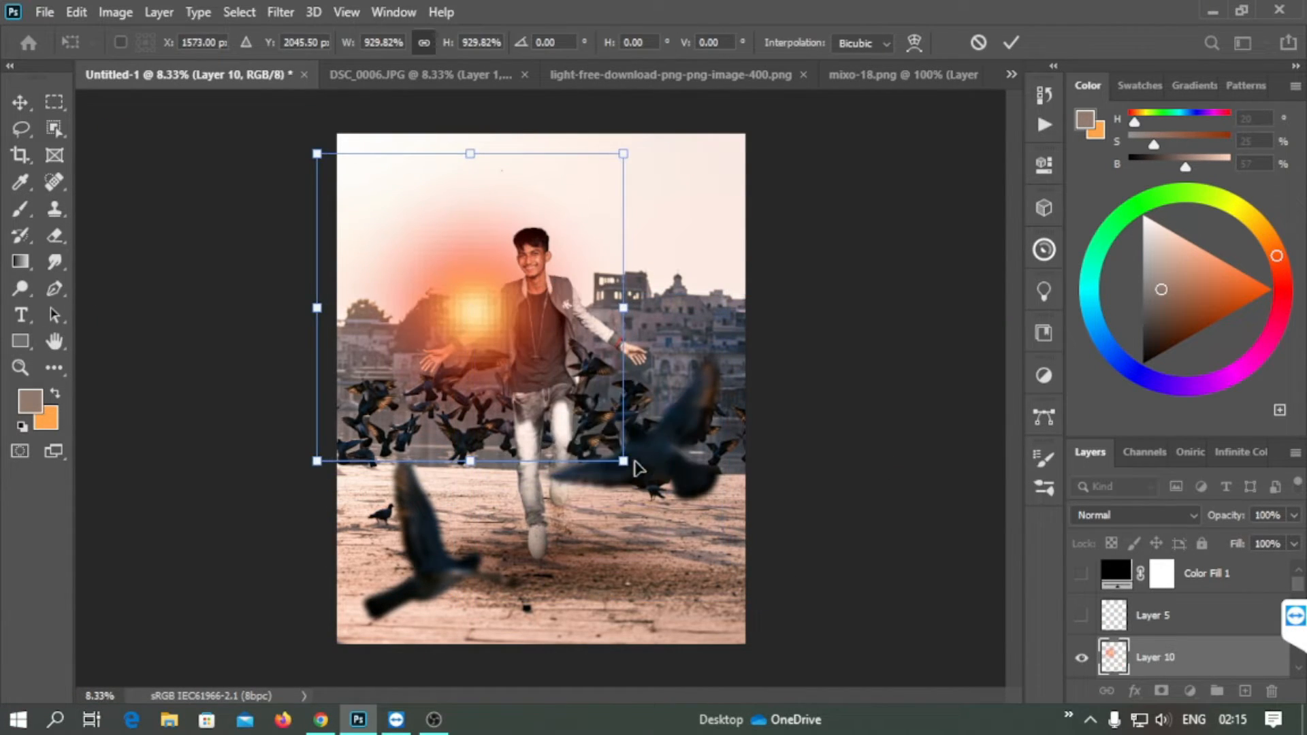
drag(624, 461, 543, 379)
drag(517, 347, 549, 390)
key(Return)
drag(1155, 657, 1107, 601)
key(Delete)
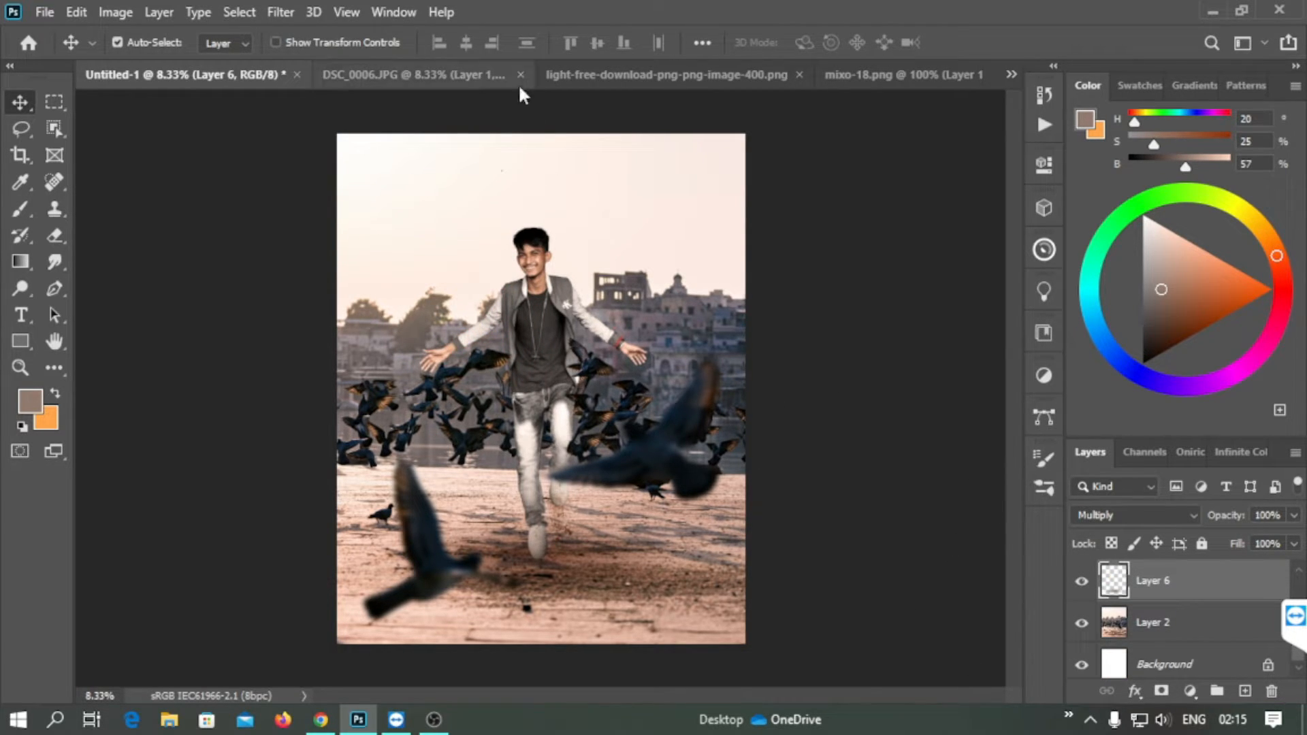
click(799, 74)
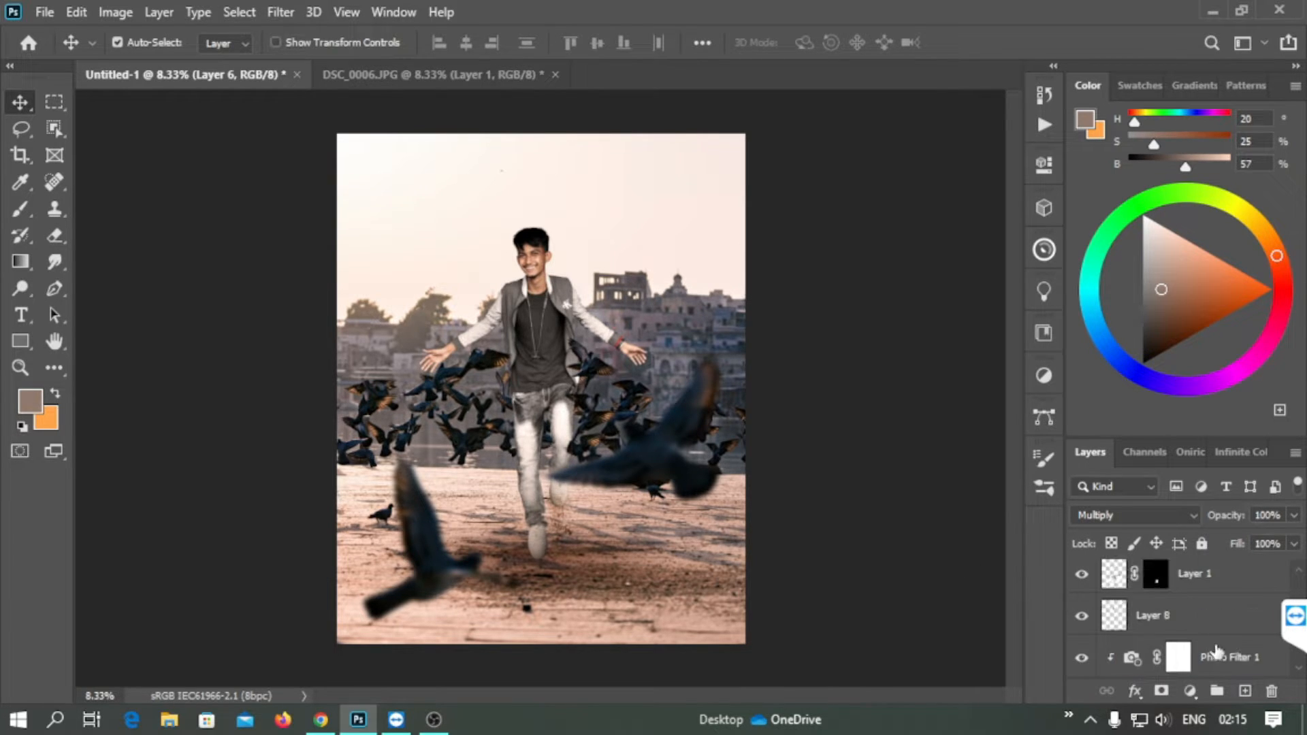
- Add a Curves adjustment above Photo Filter 1, clipped to the man, and shape it into a slight S-curve
click(1190, 690)
click(1189, 431)
click(868, 504)
drag(937, 327, 934, 316)
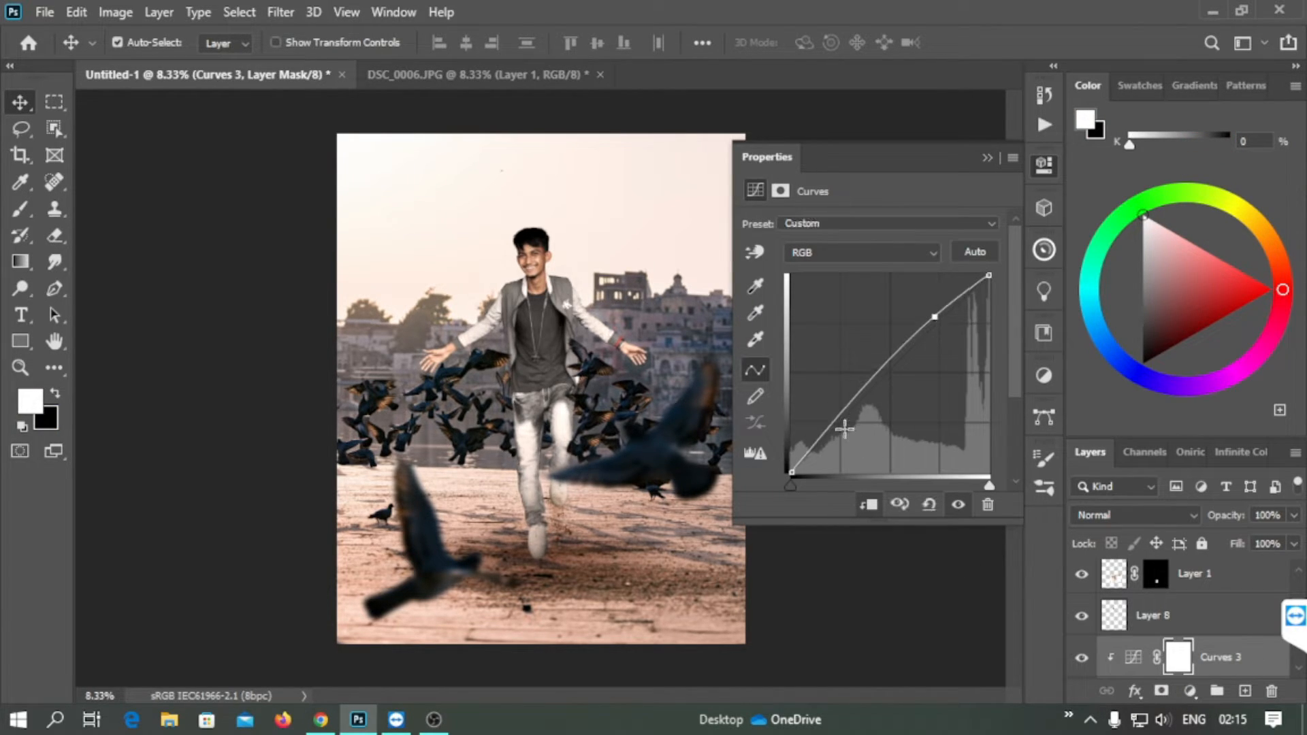
drag(843, 427, 843, 430)
drag(935, 317, 939, 318)
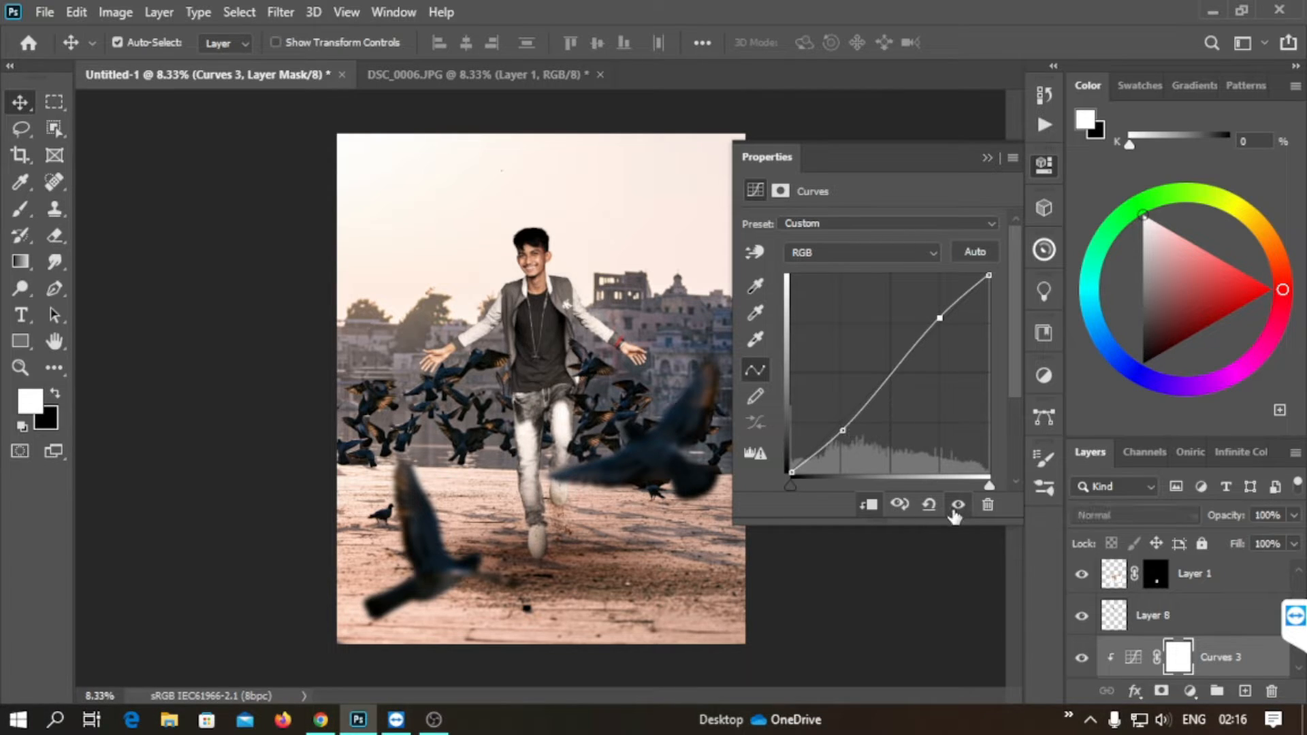
click(1042, 334)
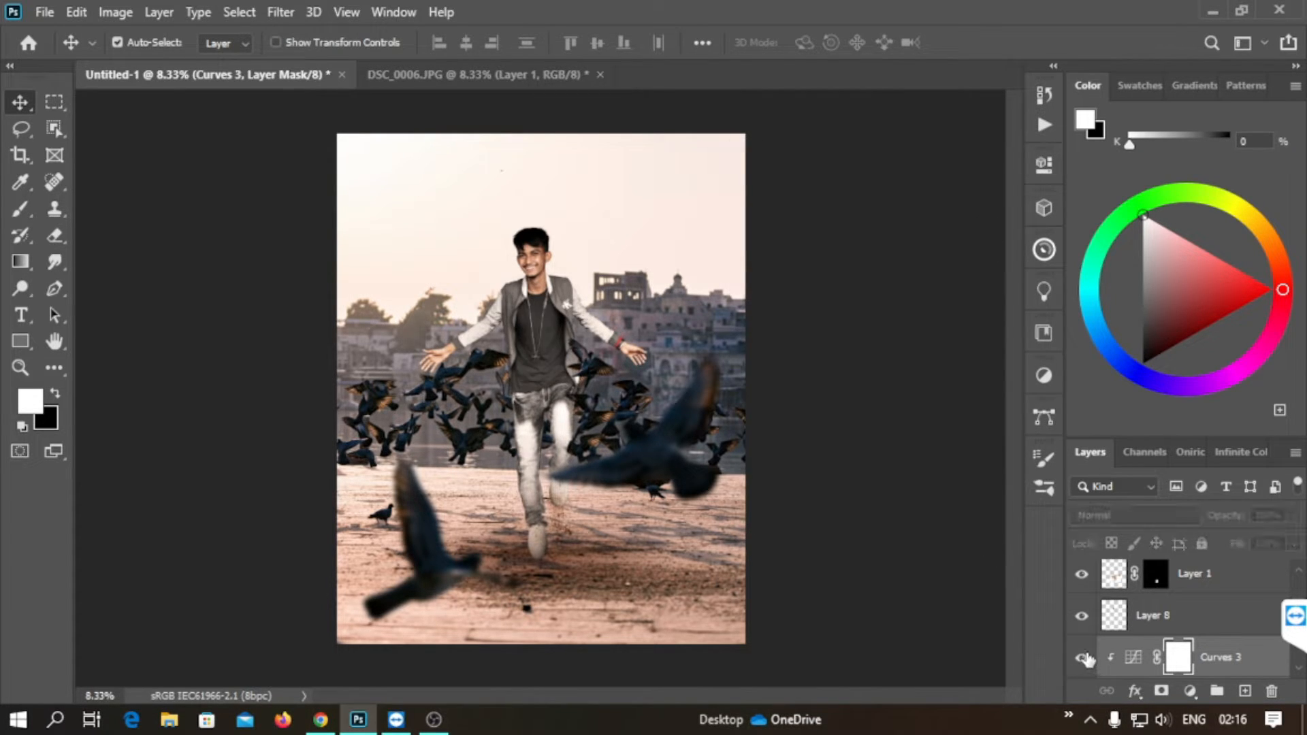
- Add a Levels adjustment clipped to the man, with midtones at 0.87 and output white at 228, and compare its effect
click(1043, 375)
click(888, 415)
mouse_move(885, 373)
mouse_down()
mouse_move(913, 370)
mouse_move(894, 372)
mouse_up()
click(958, 505)
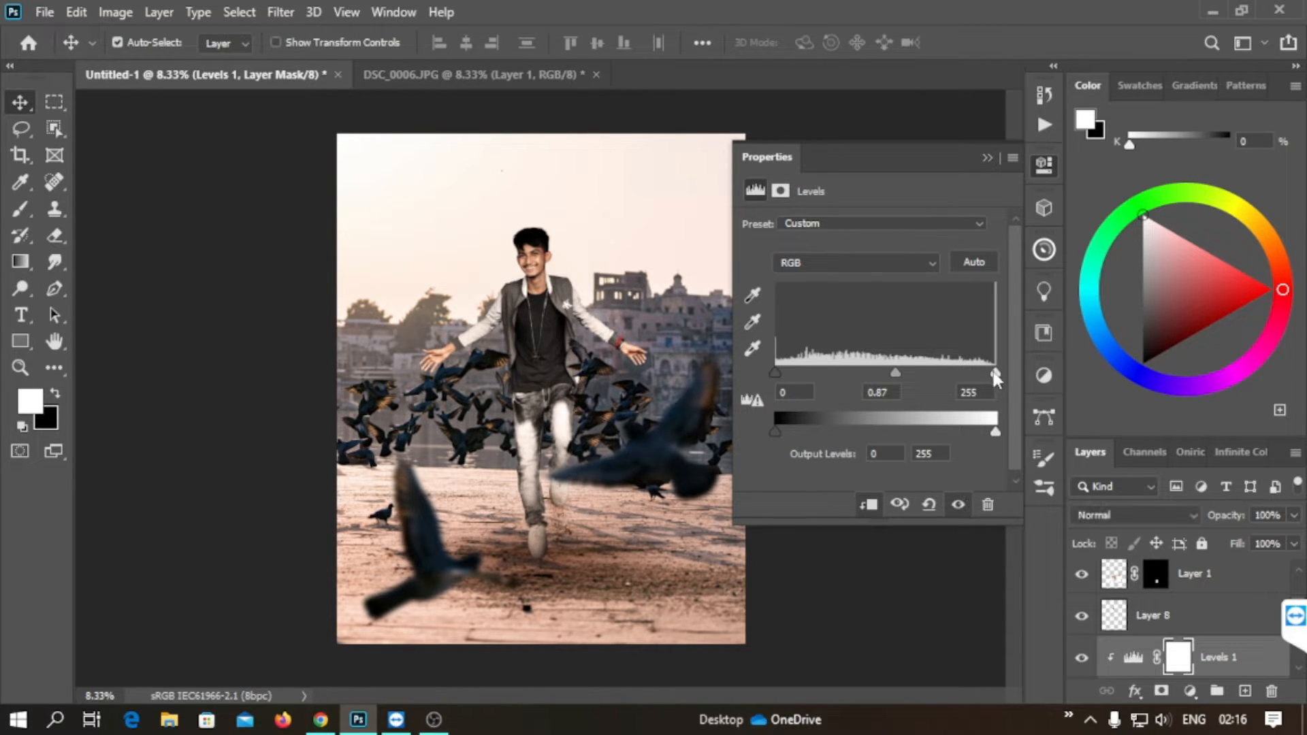
drag(785, 370, 756, 362)
mouse_move(995, 431)
mouse_down()
mouse_move(945, 429)
mouse_move(973, 431)
mouse_up()
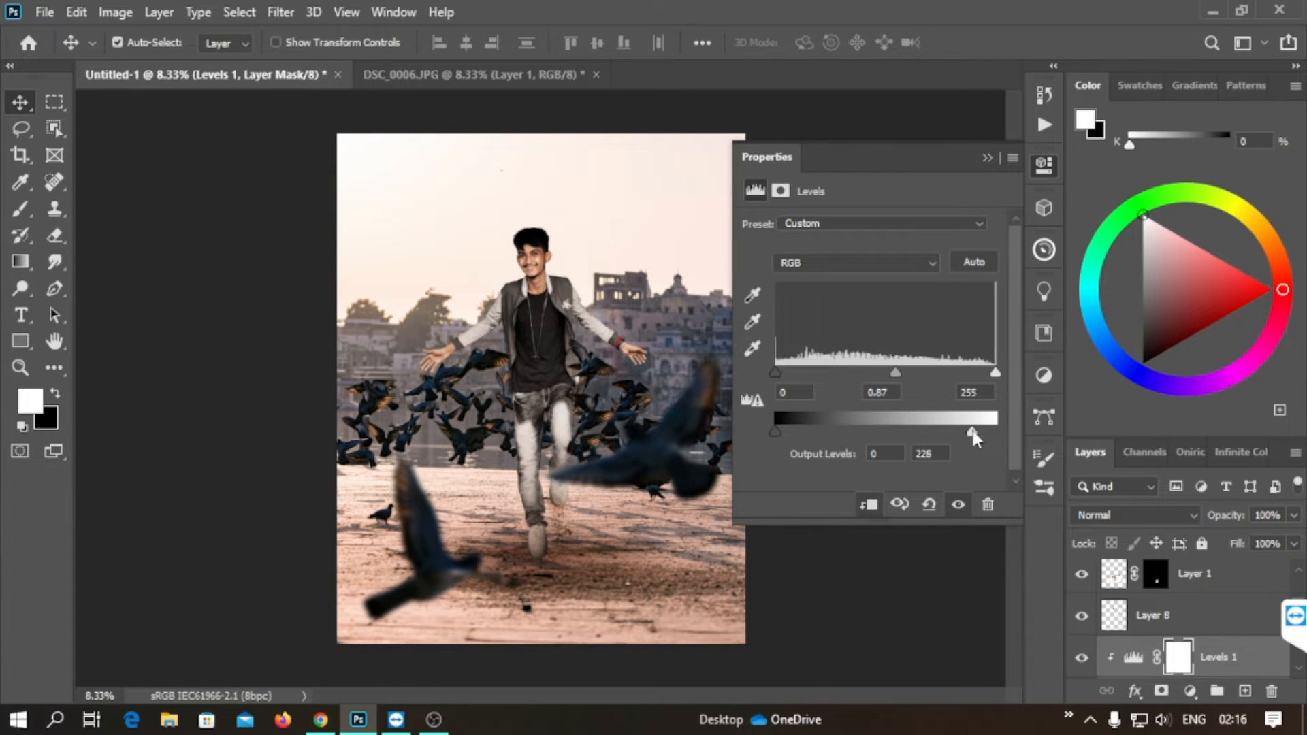
click(957, 505)
click(958, 504)
click(986, 158)
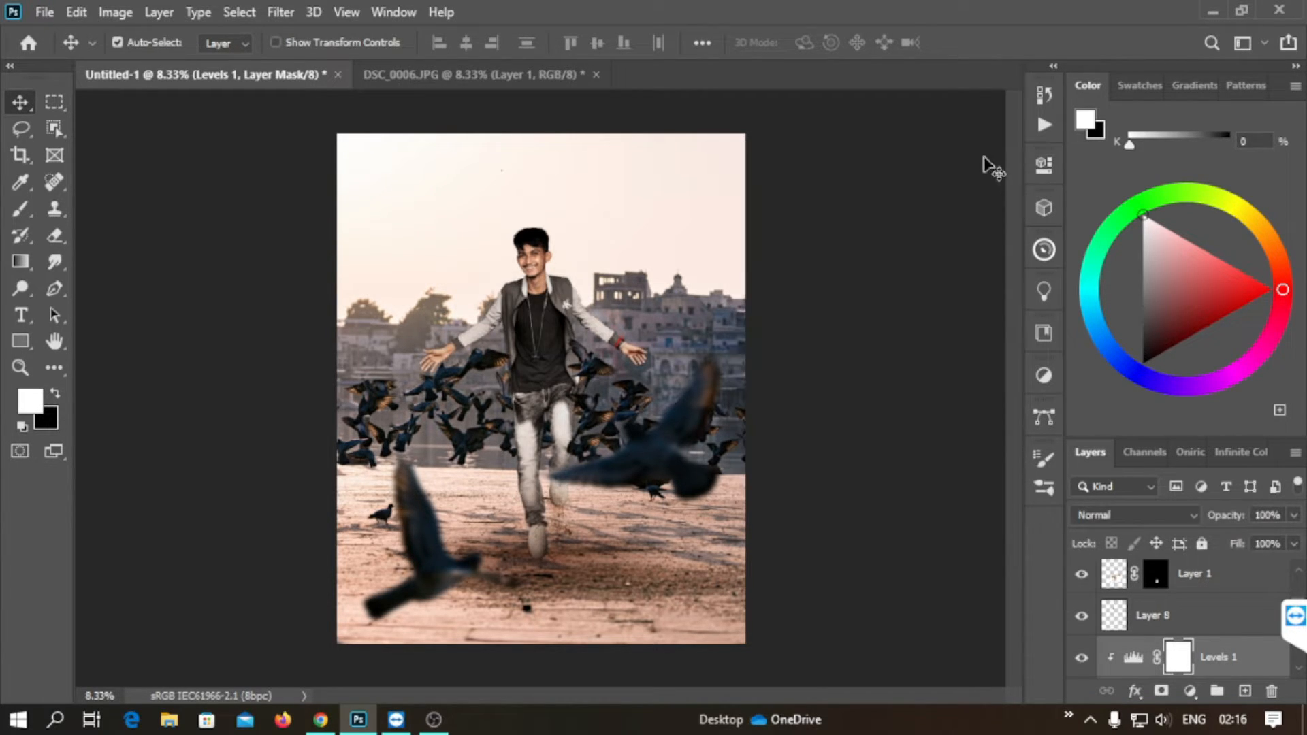
- Compare the composite with the Levels 1 and Curves 3 adjustments switched off and on
key(ctrl+plus)
key(ctrl+plus)
scroll(776, 544, up, 3)
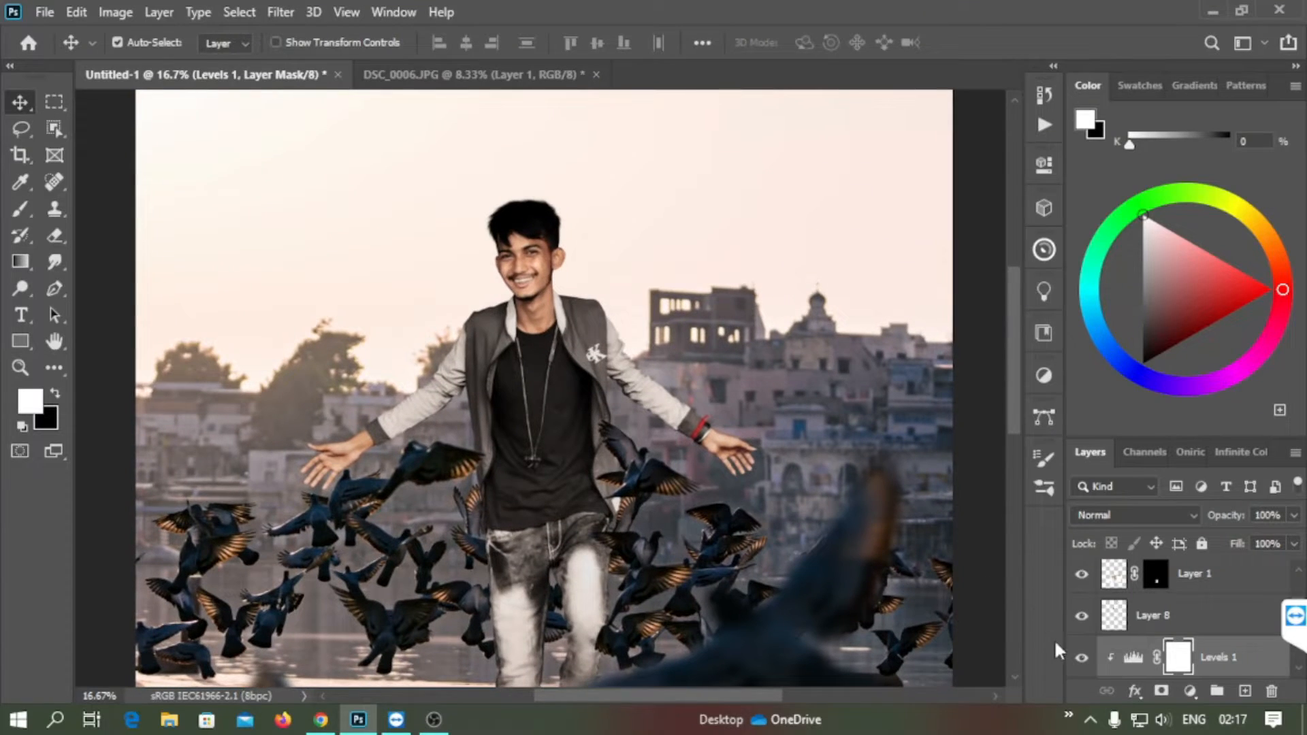
click(1081, 656)
click(1081, 657)
scroll(1267, 674, down, 2)
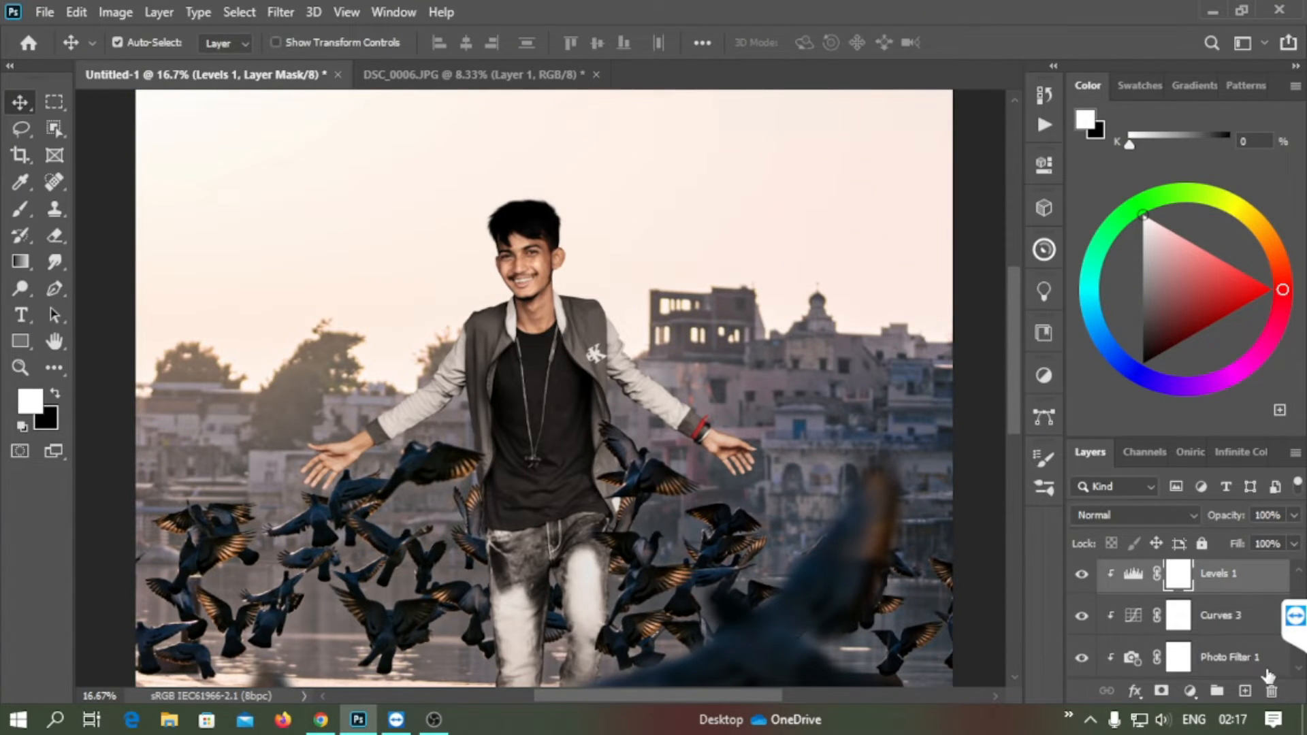
click(1081, 614)
click(1081, 614)
scroll(1286, 583, up, 3)
key(ctrl+minus)
key(ctrl+minus)
key(ctrl+minus)
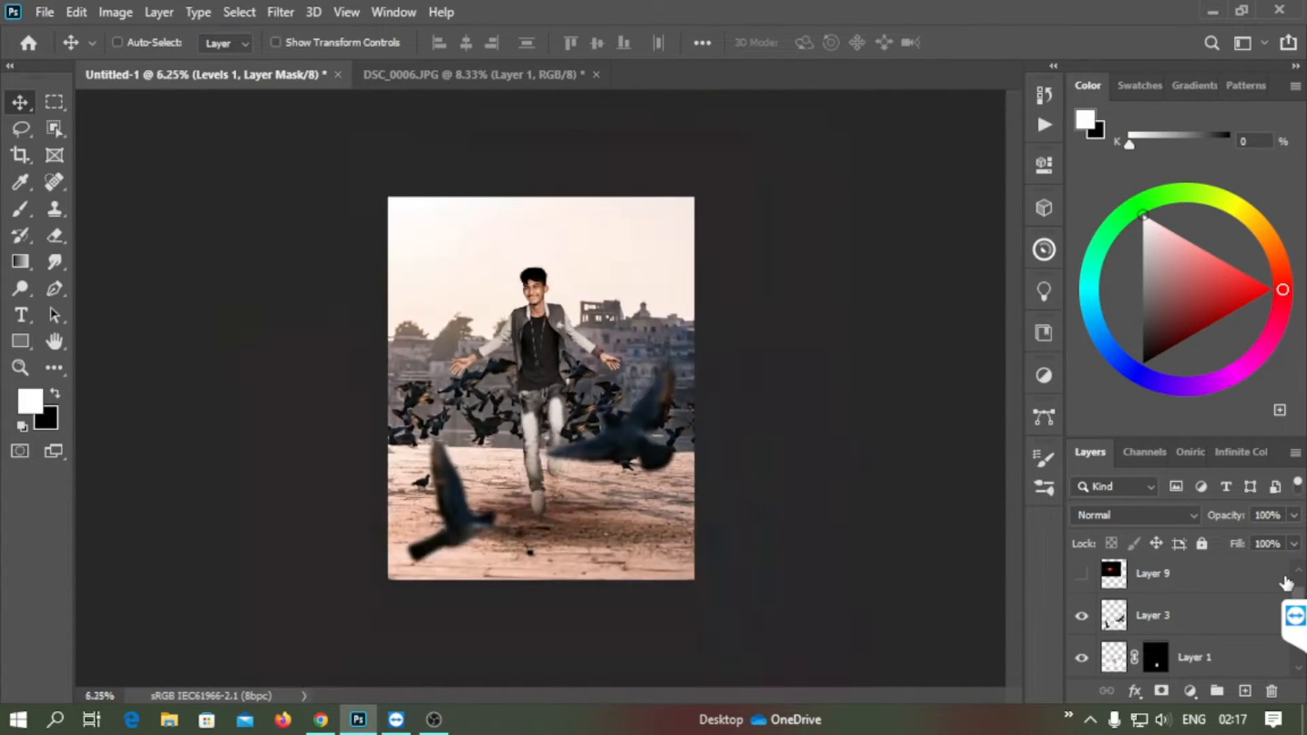
key(ctrl+plus)
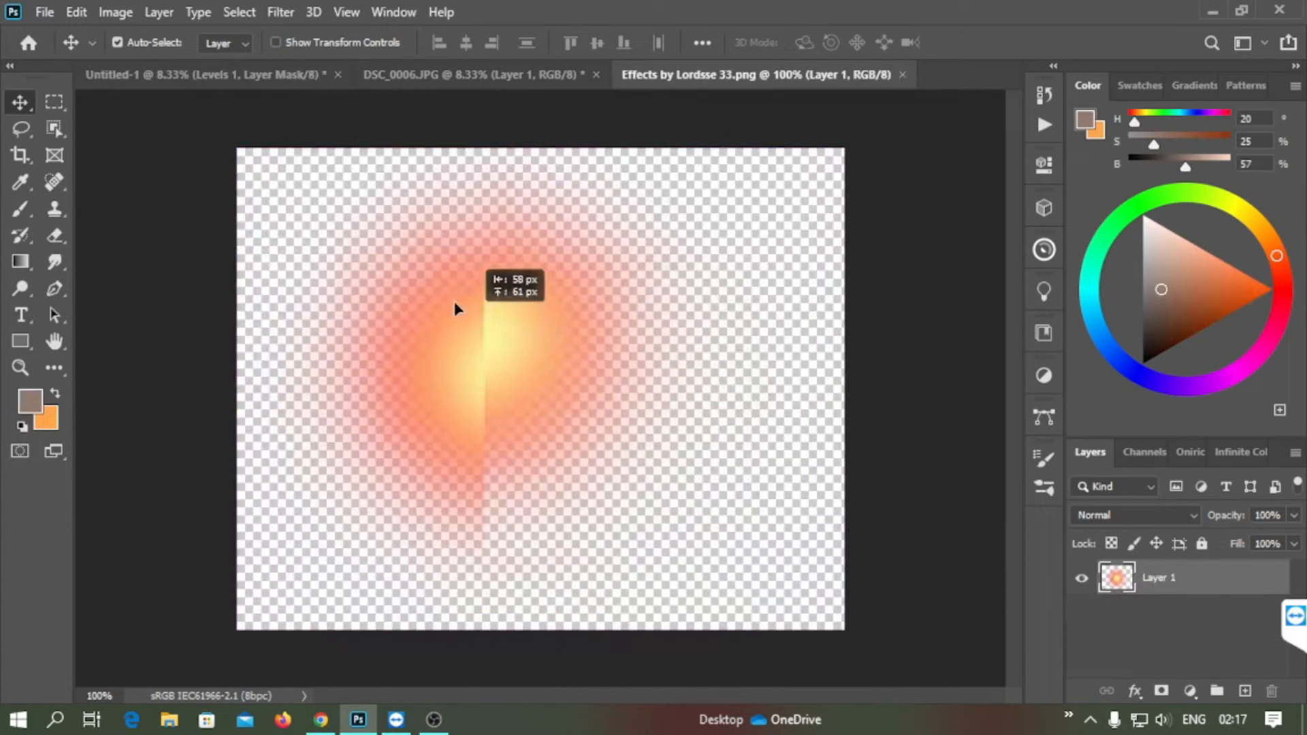
- Bring the orange glow from the effects image into the composite and place its layer directly beneath the man's layer
drag(458, 300, 485, 337)
key(ctrl+t)
key(Return)
drag(1126, 663, 1135, 690)
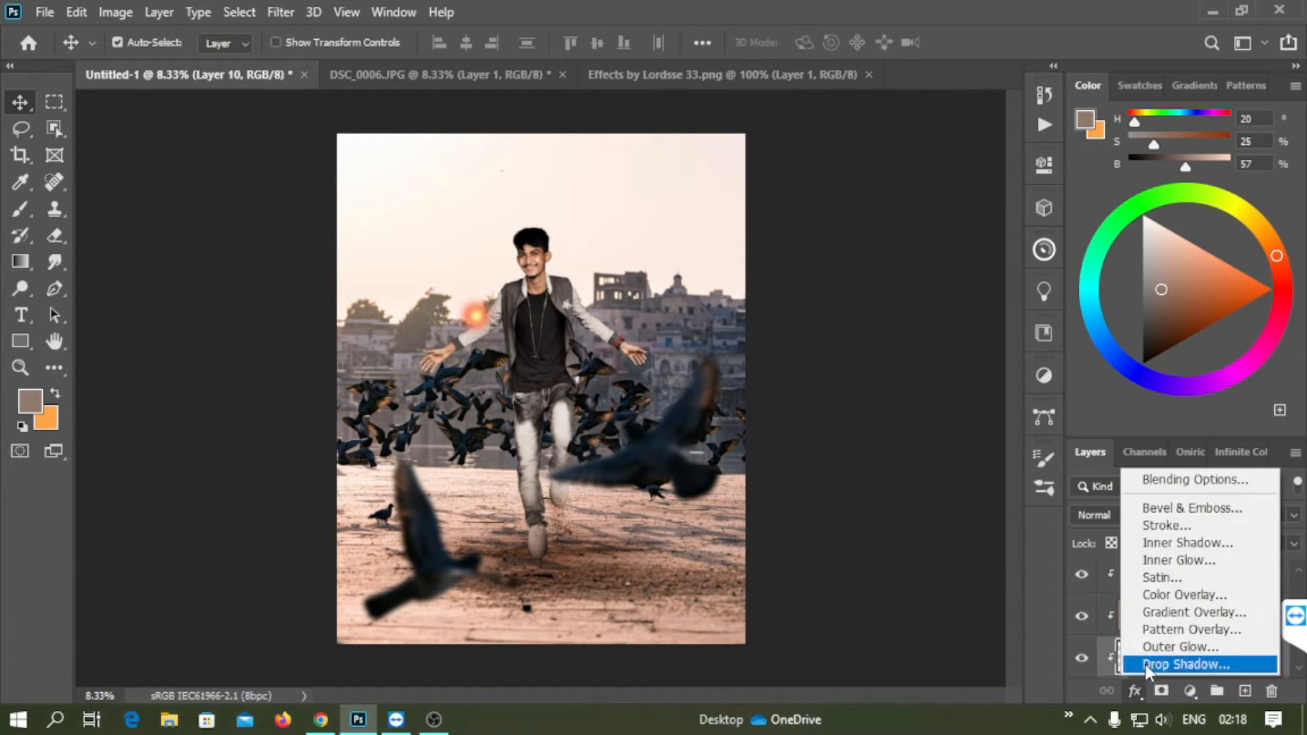
key(Escape)
key(ctrl+z)
drag(1180, 580, 1165, 639)
- Enlarge the orange glow to about 517%, position it beside the man's shoulder near the trees, and blend it with Color Dodge
key(ctrl+t)
drag(498, 334, 663, 546)
drag(579, 401, 481, 312)
click(1135, 515)
click(1123, 395)
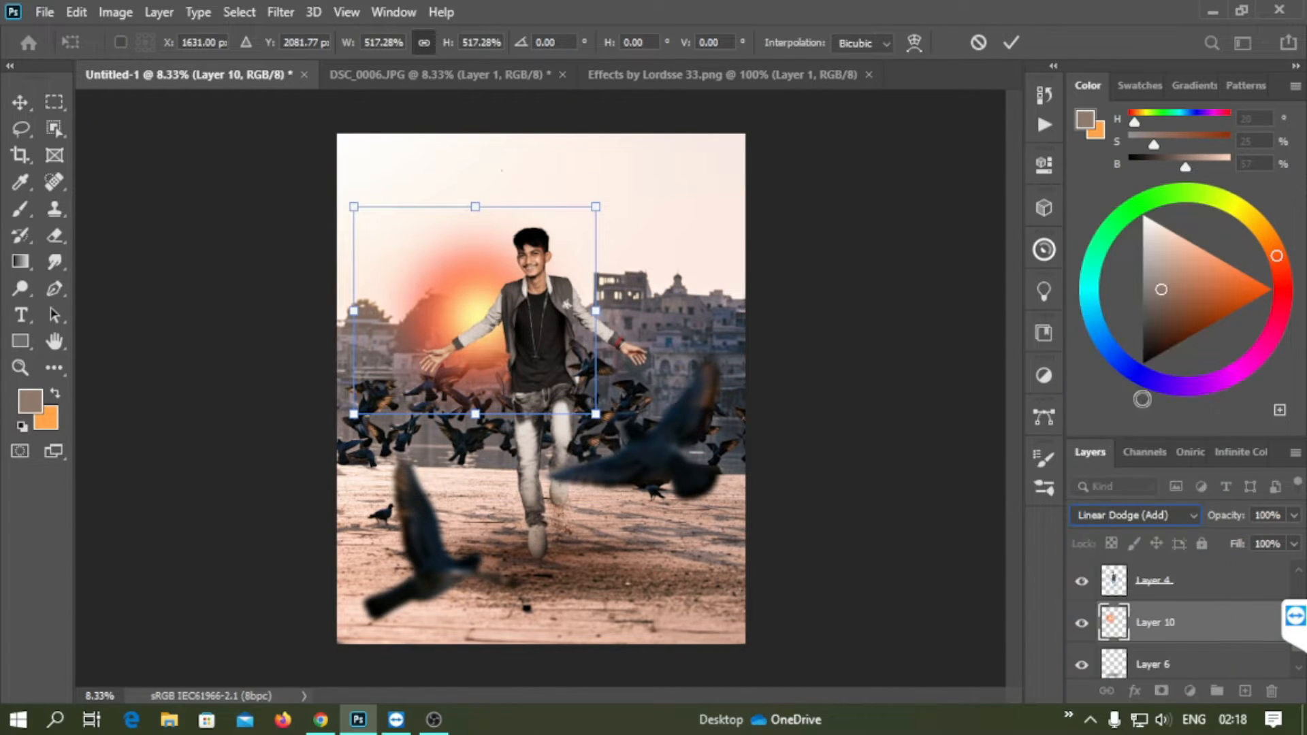
click(1109, 515)
click(1133, 381)
click(1075, 516)
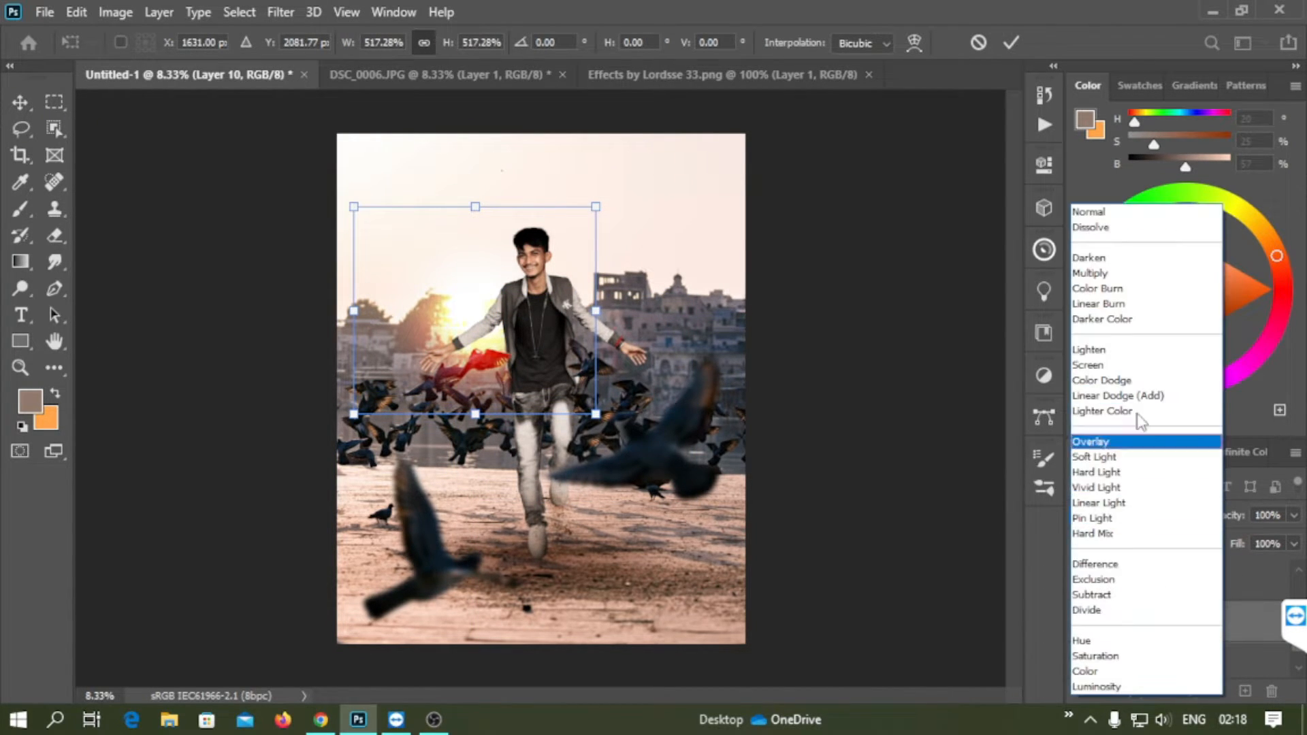
key(Escape)
key(Return)
drag(563, 336, 492, 297)
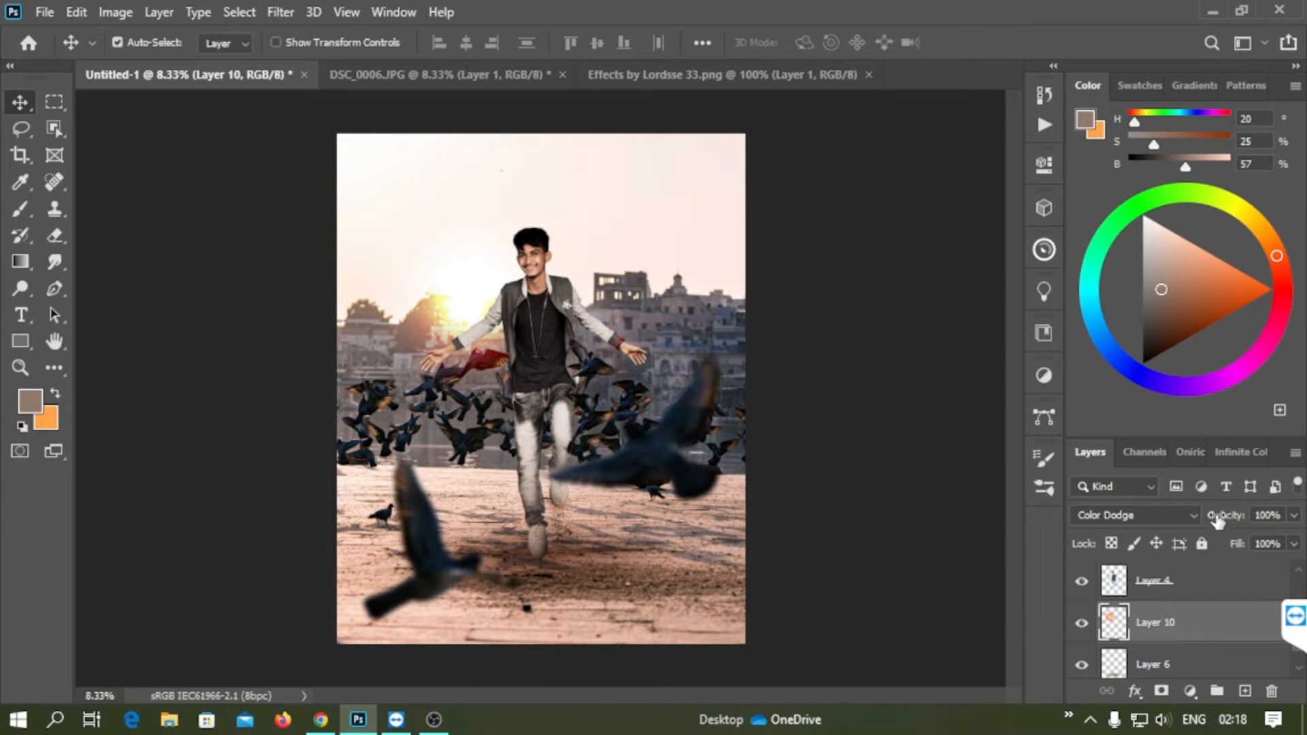
- Set the glow layer's opacity to 99%, enlarge the glow to about 128%, and change its blend mode to Linear Dodge (Add)
mouse_move(1215, 519)
mouse_down()
mouse_move(1181, 518)
mouse_move(1214, 517)
mouse_up()
key(ctrl+t)
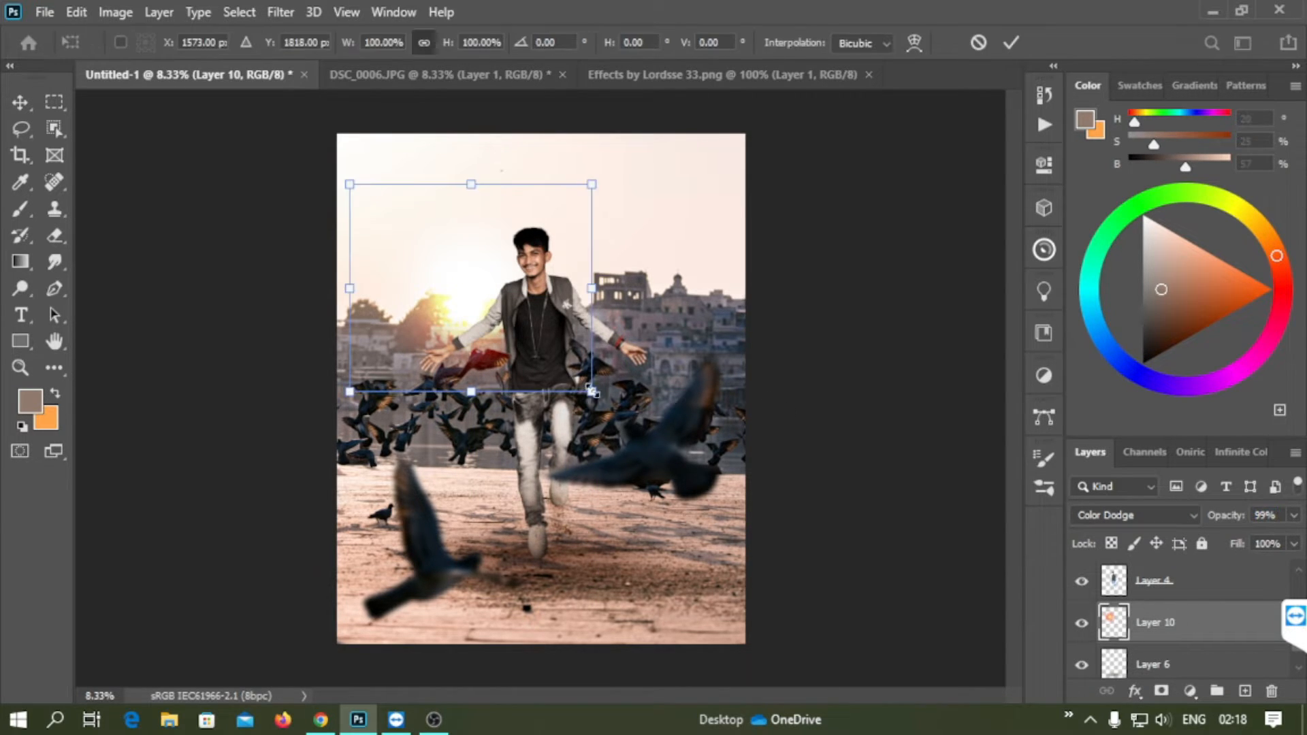
drag(591, 391, 508, 320)
mouse_move(461, 295)
mouse_down()
mouse_move(502, 352)
mouse_move(562, 366)
mouse_move(545, 340)
mouse_move(573, 339)
mouse_move(758, 488)
mouse_up()
click(1108, 518)
click(1133, 397)
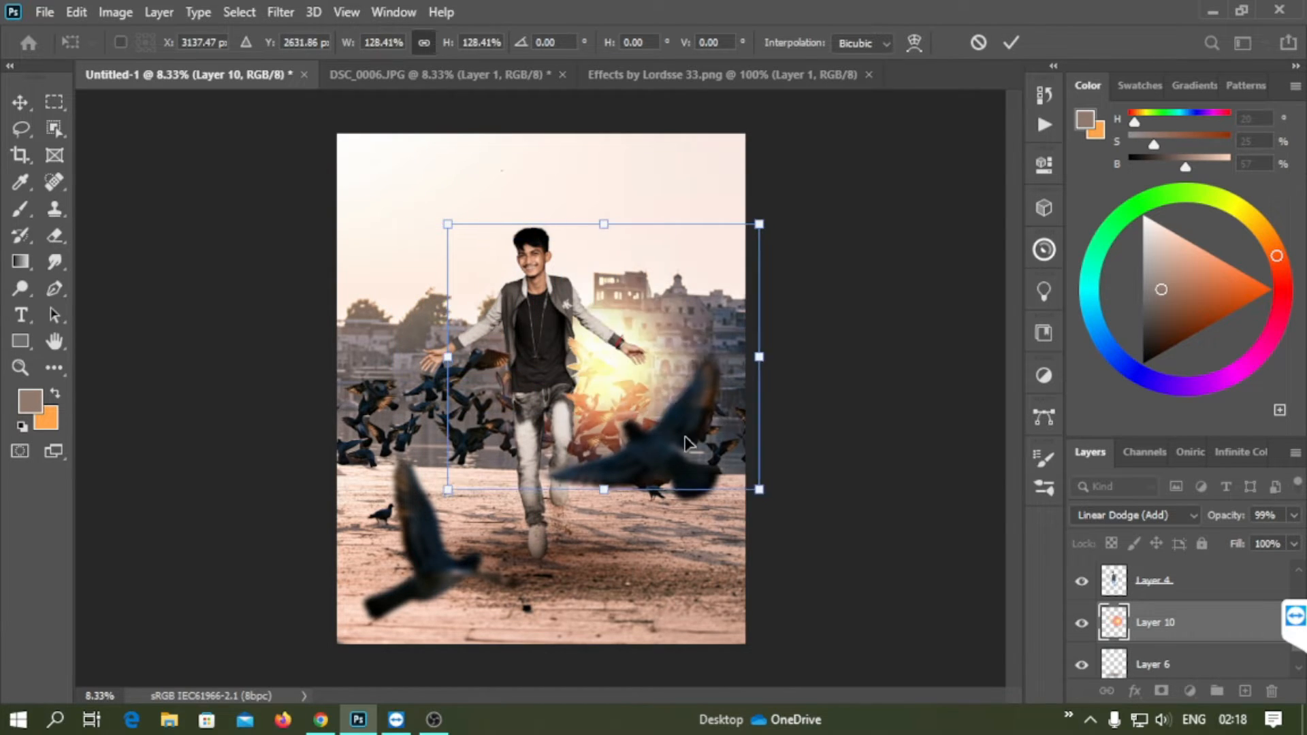
- Move the enlarged glow to the sky behind the man's shoulder above the trees and set its blend mode to Screen
drag(688, 443, 560, 354)
click(1144, 626)
key(ctrl+t)
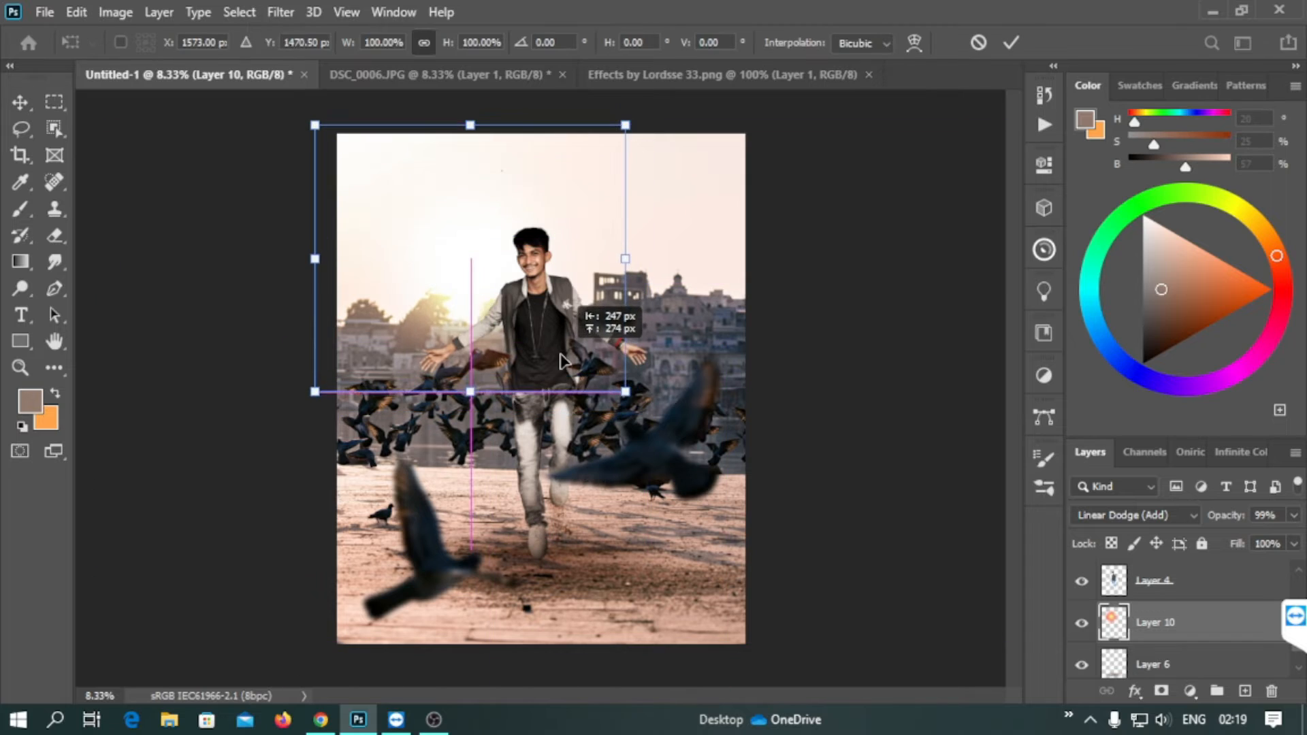
click(947, 554)
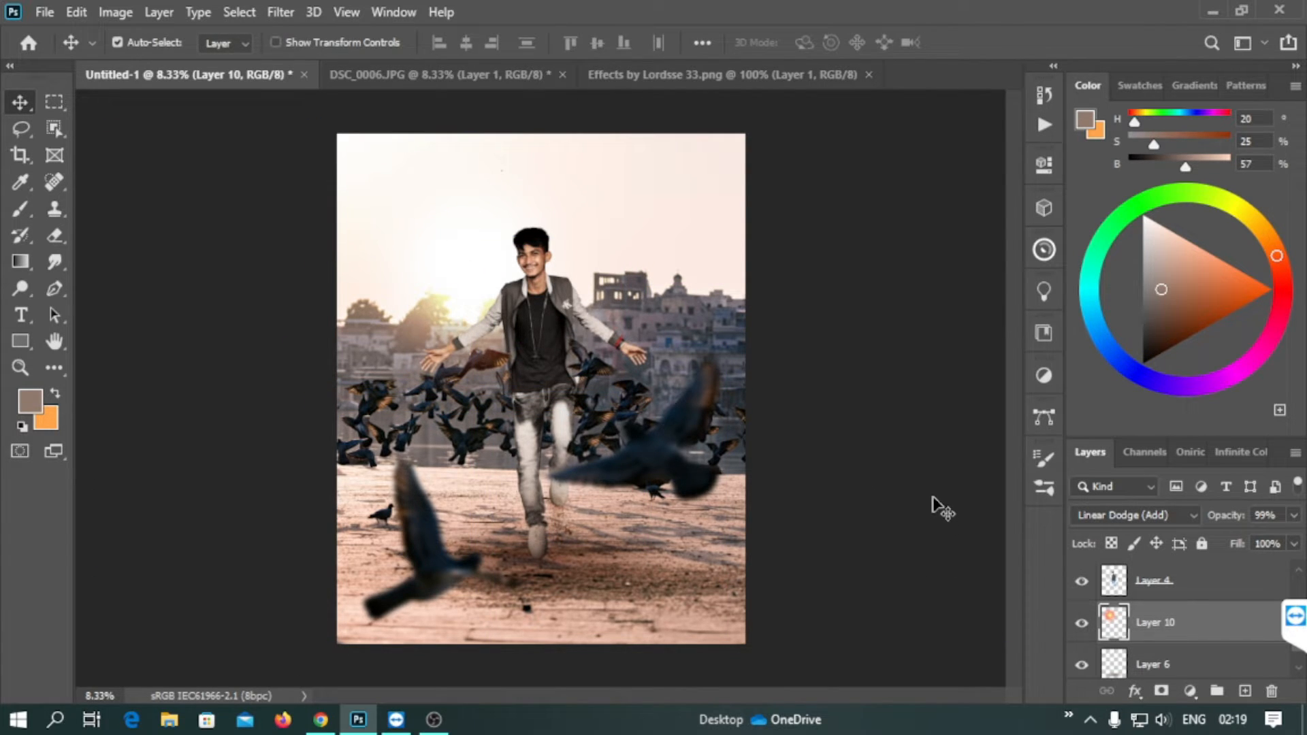
click(1133, 516)
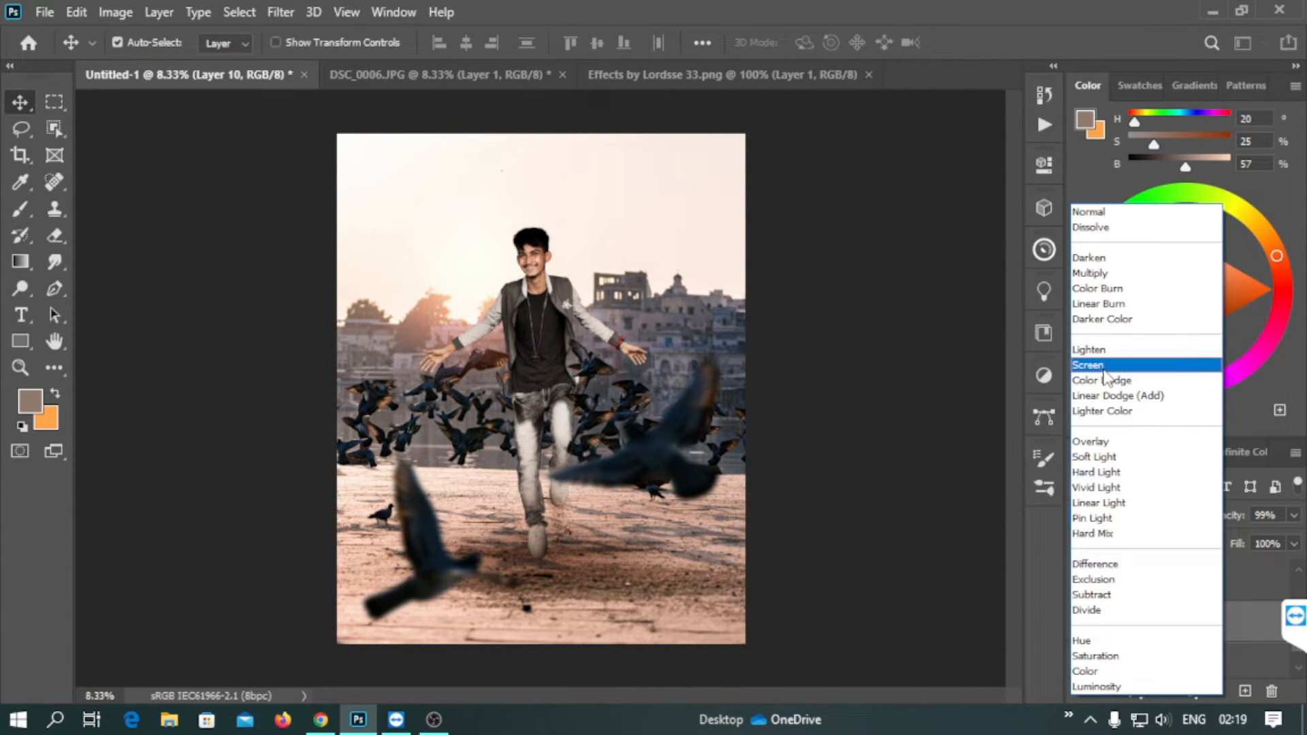
click(1103, 370)
- Add a new layer above Levels 1 and sample the pale glow beside the man as the foreground colour
click(1197, 580)
click(1298, 571)
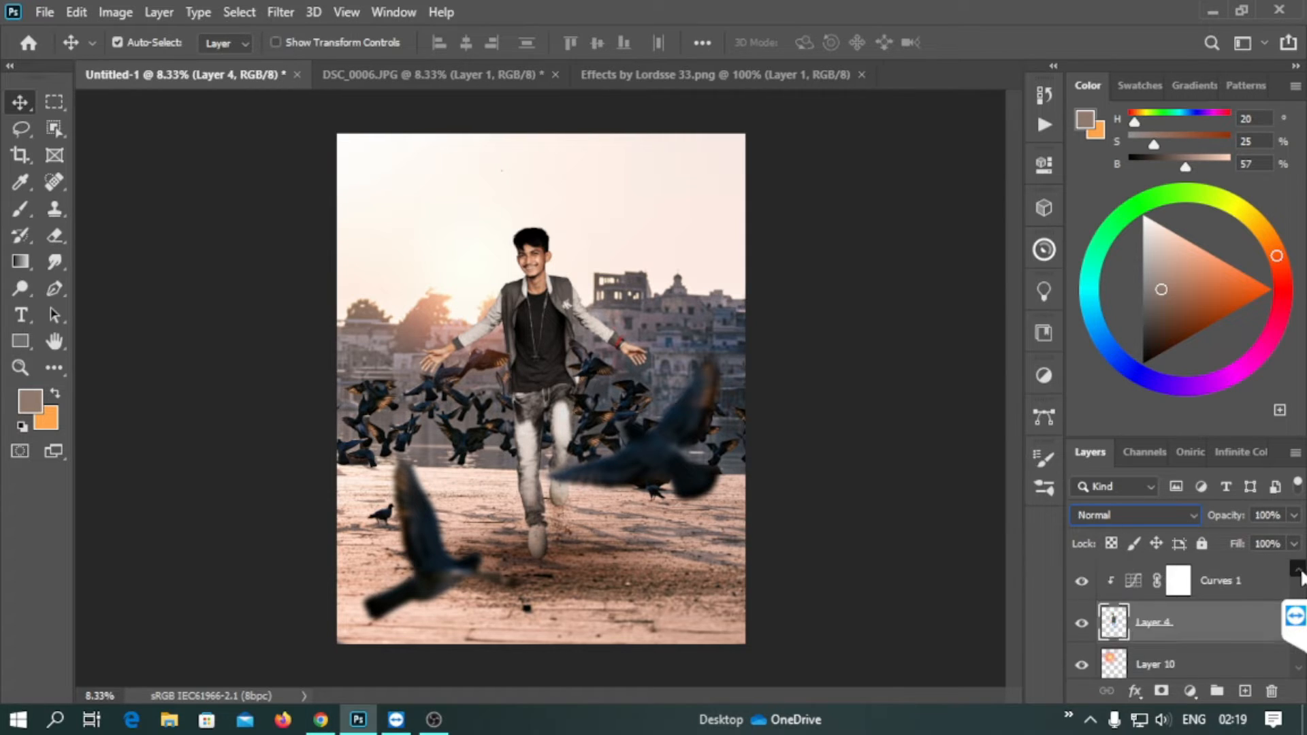
click(1239, 622)
click(1245, 690)
key(i)
click(469, 302)
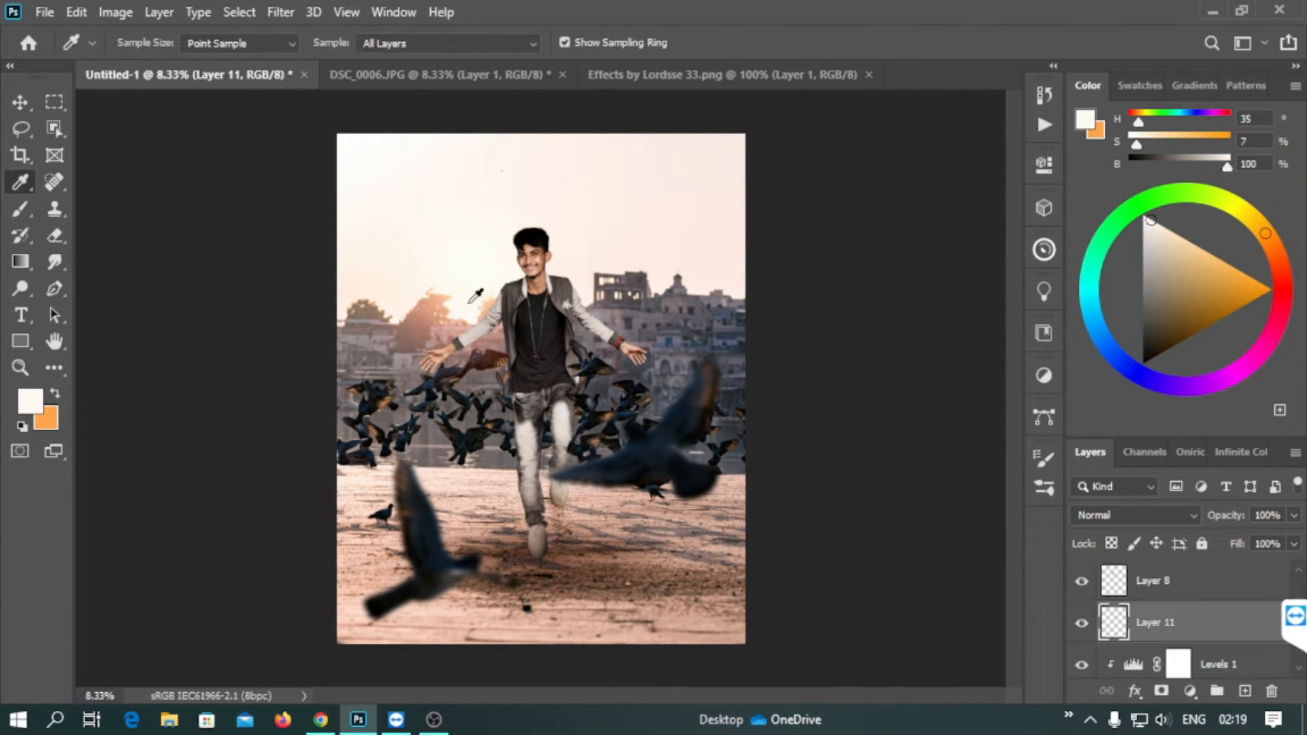
- Set Layer 11 to Overlay blend mode and clip it to the man's layer stack
key(v)
click(1133, 515)
click(1103, 441)
key(ctrl+plus)
key(ctrl+plus)
key(ctrl+plus)
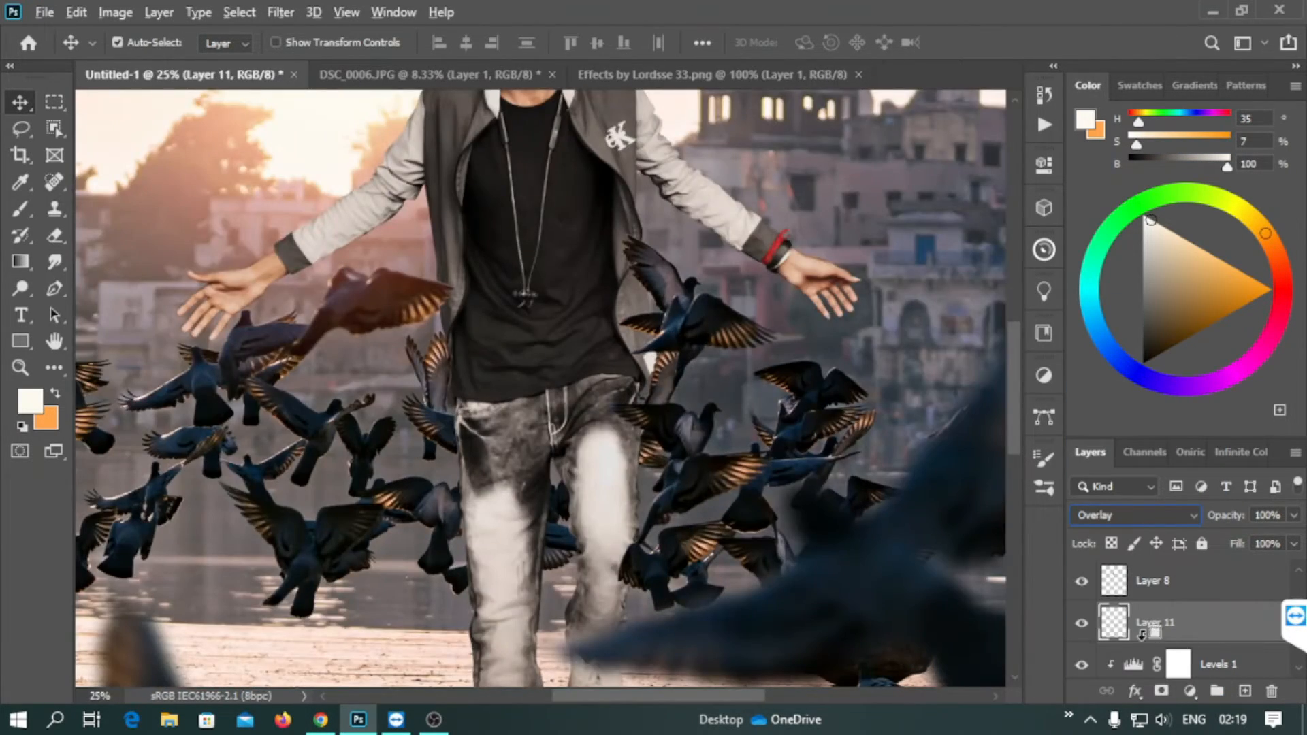
alt+click(1142, 634)
- Prepare a soft brush with a narrow flattened tip, 45 px in size and rotated to 150°, for the man's sleeve edge
drag(436, 302, 489, 388)
drag(572, 653, 503, 272)
drag(510, 426, 558, 612)
key(ctrl+plus)
key(ctrl+plus)
key(ctrl+plus)
key(b)
click(147, 43)
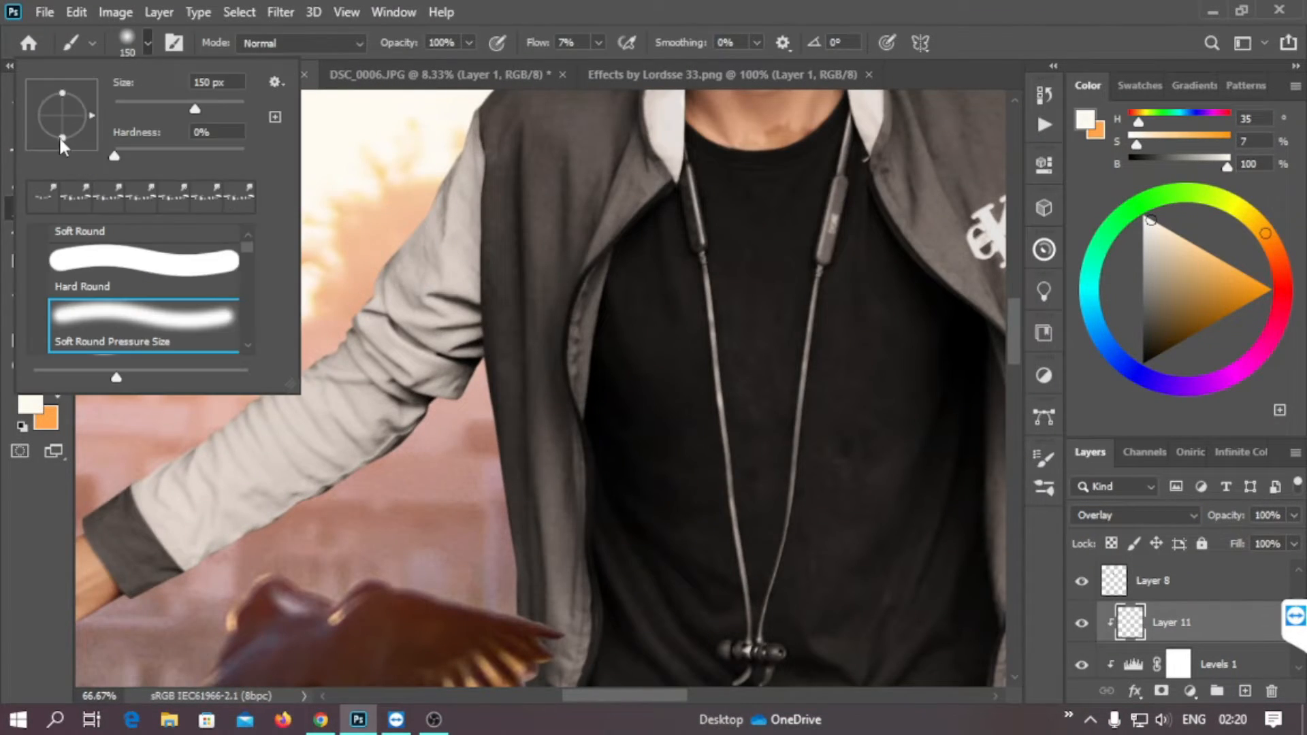
click(904, 487)
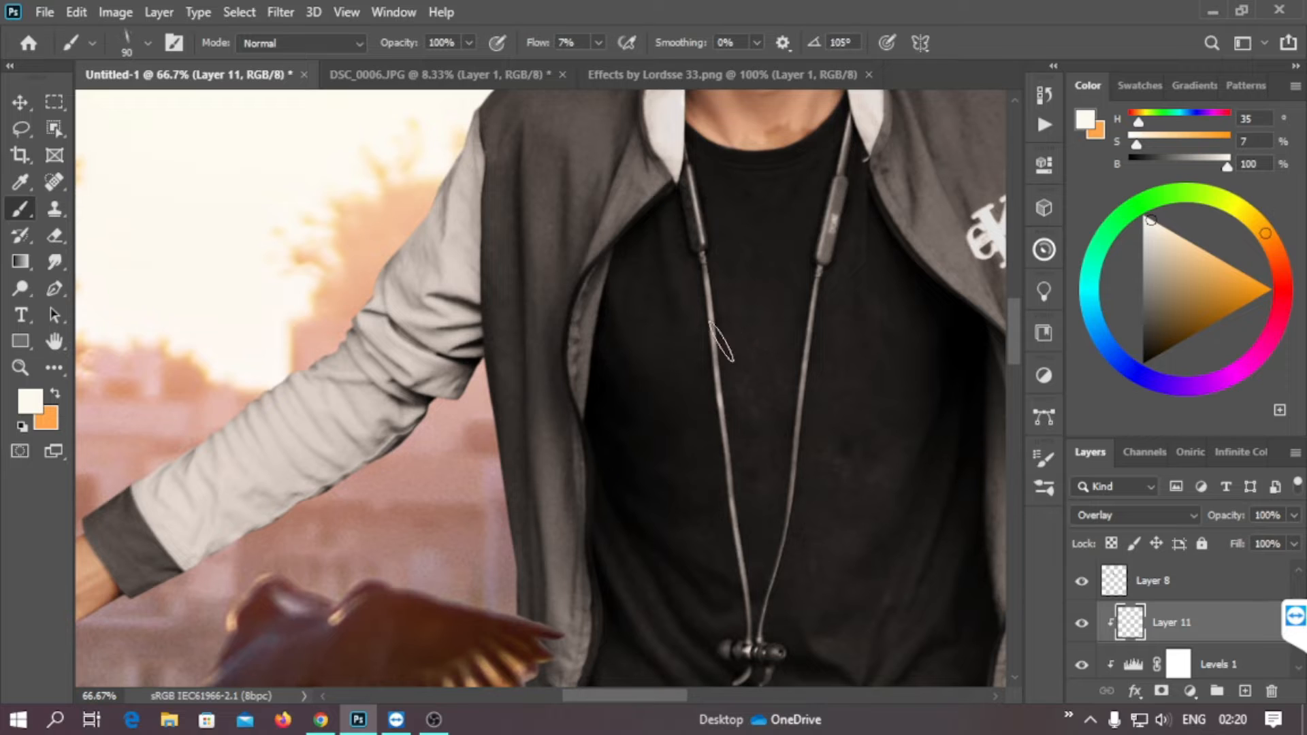
key(shift+Left)
key(shift+Left)
drag(565, 254, 637, 400)
key(ctrl+plus)
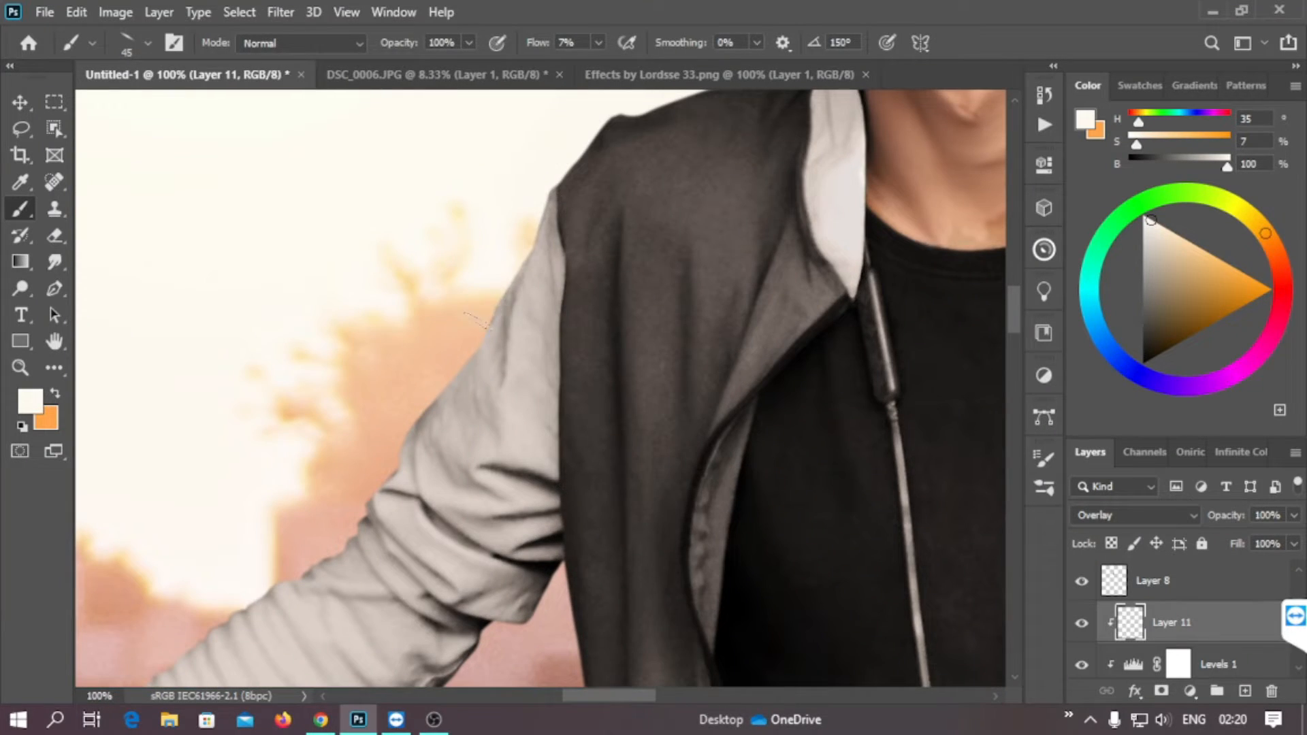
- Set the brush flow to 44% and make the flattened tip slightly rounder
text(44)
key(Return)
click(147, 43)
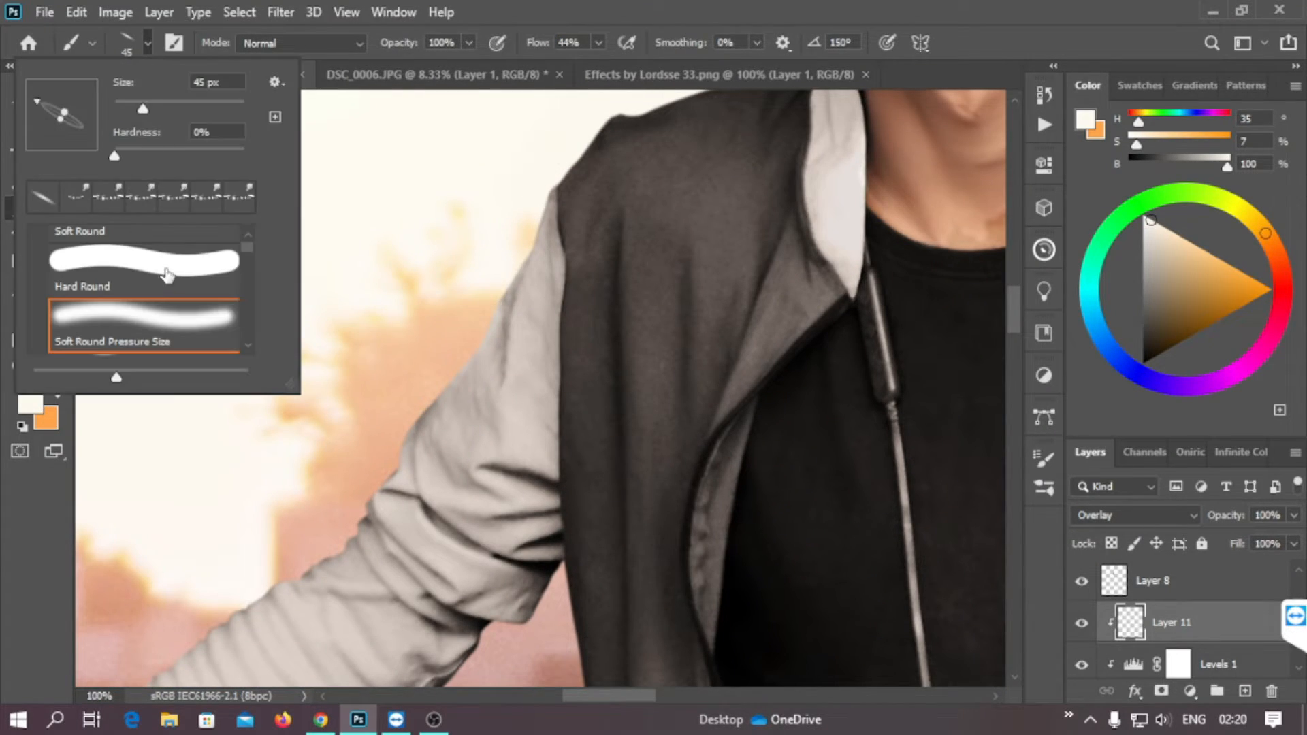
drag(588, 210, 518, 426)
click(129, 44)
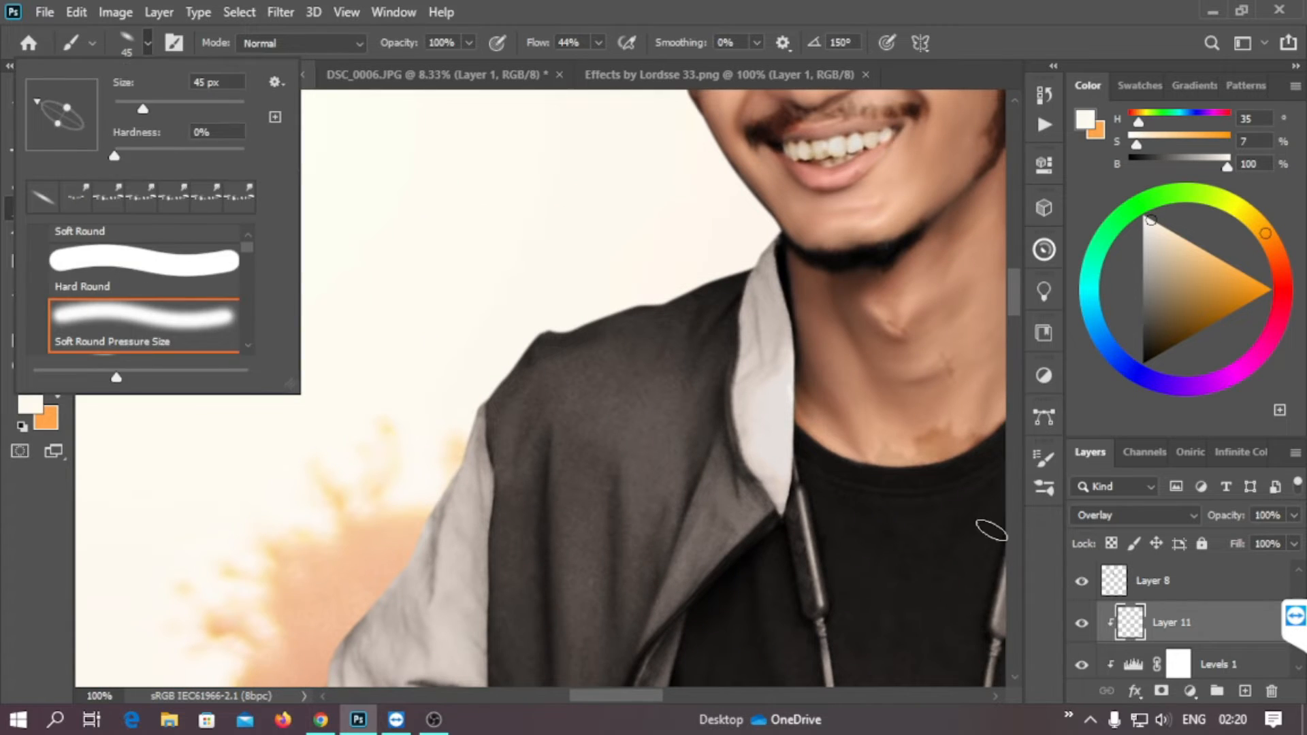
click(688, 382)
- Raise the brush flow to 100% and paint light rim highlights along the vest shoulder facing the sun glow
key(ctrl+plus)
mouse_move(480, 371)
mouse_down()
mouse_move(499, 289)
mouse_move(477, 367)
mouse_up()
key(shift+0)
mouse_move(517, 320)
mouse_down()
mouse_move(549, 265)
mouse_move(715, 204)
mouse_move(483, 262)
mouse_up()
mouse_move(721, 232)
mouse_down()
mouse_move(557, 259)
mouse_move(723, 196)
mouse_up()
drag(327, 408, 601, 284)
mouse_move(543, 313)
mouse_down()
mouse_move(441, 405)
mouse_move(510, 242)
mouse_up()
- Paint a pale rim light along the outer edge of the upper sleeve beside the sun glow, redoing the first stroke
drag(558, 210, 491, 351)
key(ctrl+z)
drag(544, 225, 504, 361)
drag(513, 263, 558, 170)
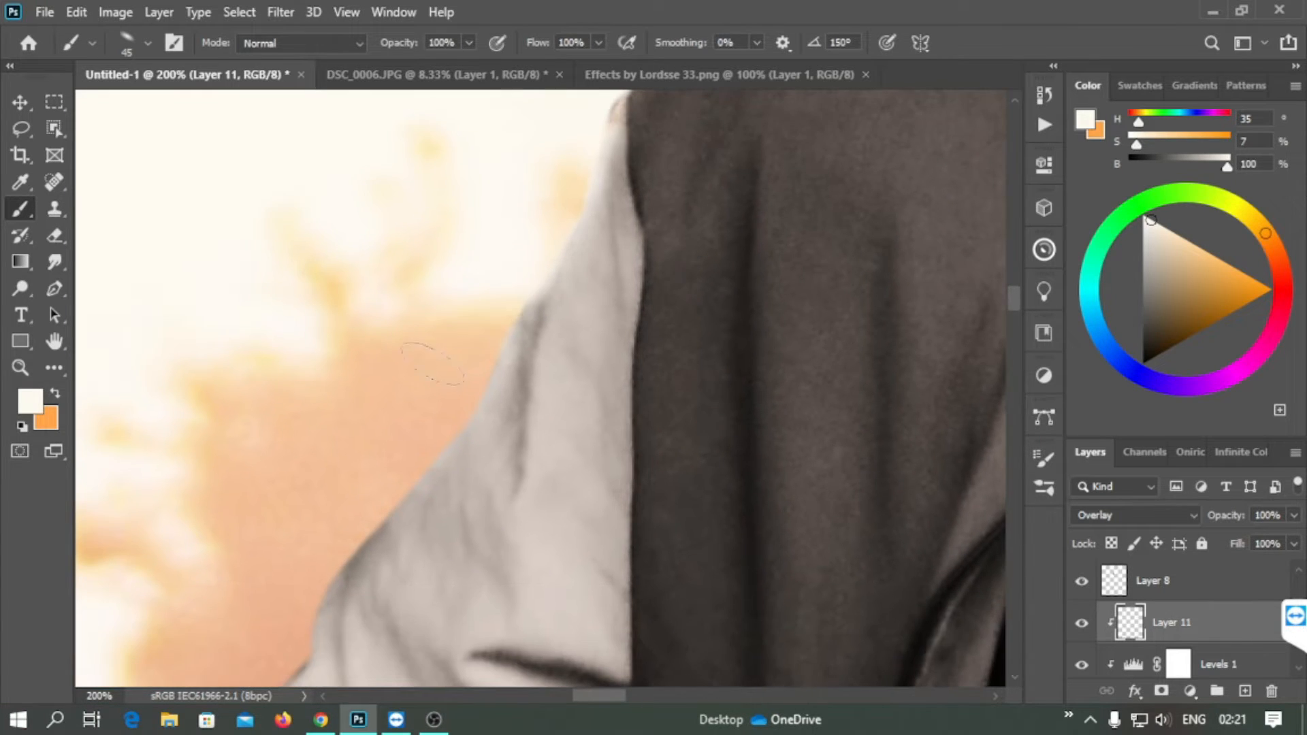
drag(493, 388, 527, 310)
mouse_move(460, 401)
mouse_down()
mouse_move(571, 279)
mouse_move(429, 466)
mouse_move(538, 302)
mouse_up()
drag(493, 347, 548, 272)
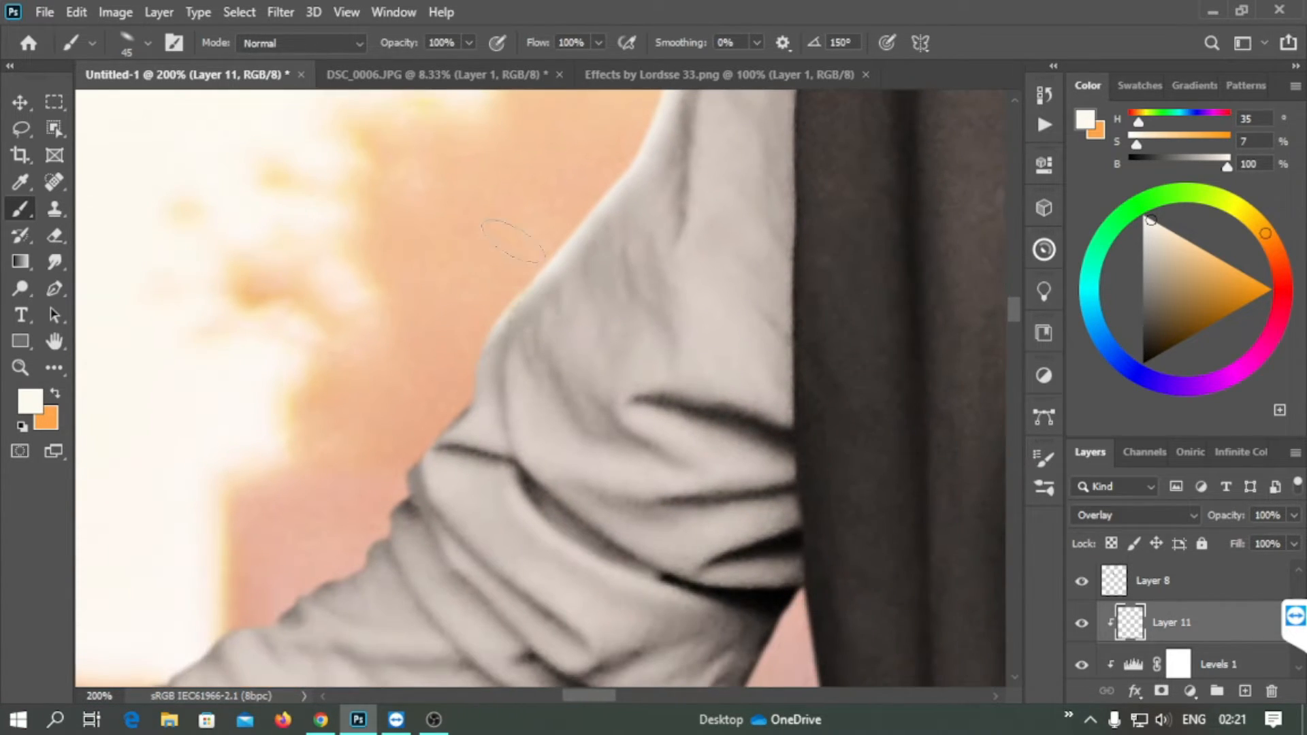
- Continue the rim light down the upper edge of the sun-side sleeve, from the elbow folds along the forearm
drag(497, 306, 446, 412)
drag(490, 326, 408, 449)
drag(400, 425, 458, 287)
mouse_move(456, 351)
mouse_down()
mouse_move(425, 392)
mouse_move(344, 436)
mouse_move(524, 313)
mouse_move(444, 321)
mouse_move(345, 386)
mouse_move(354, 401)
mouse_move(382, 366)
mouse_up()
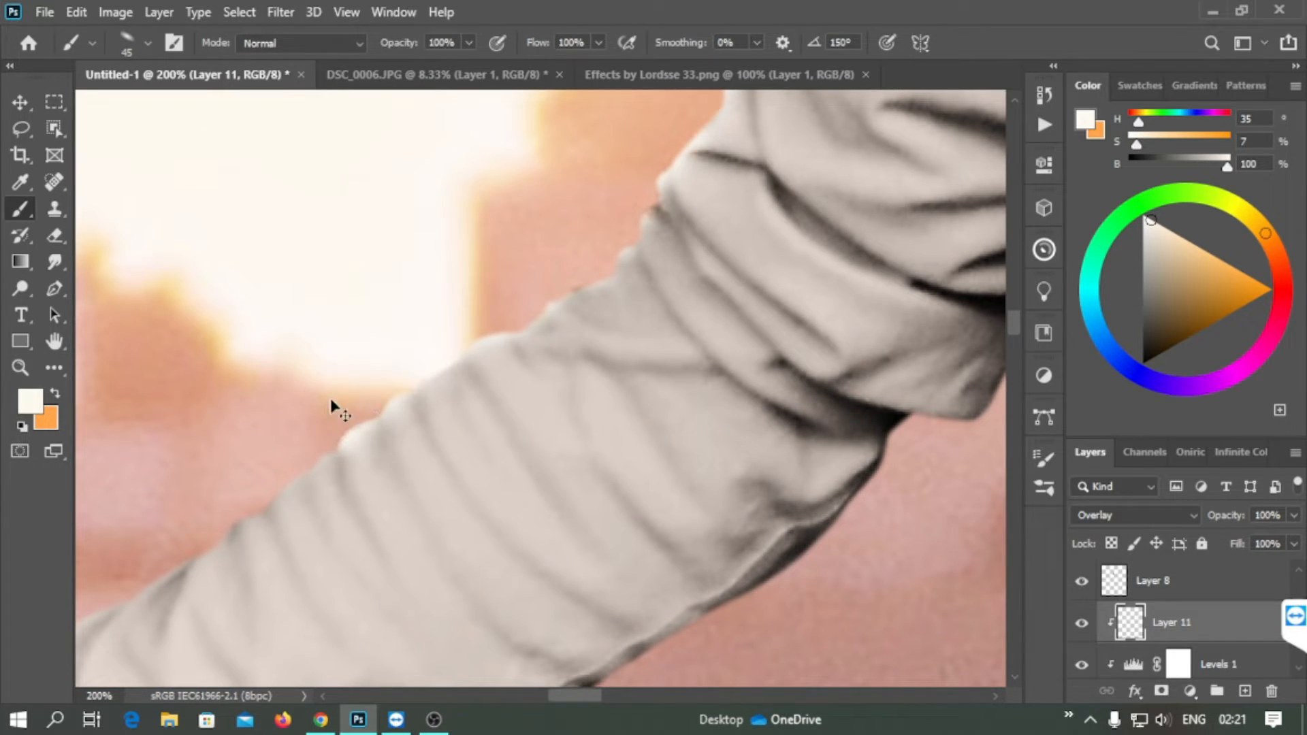
mouse_move(331, 407)
mouse_down()
mouse_move(425, 283)
mouse_move(368, 352)
mouse_move(418, 312)
mouse_up()
drag(418, 313, 269, 396)
drag(231, 378, 367, 283)
drag(401, 300, 255, 360)
- Paint rim highlights along the cuff, wrist and thumb of the man's hand on the sun-glow side
key(ctrl+minus)
key(ctrl+minus)
key(ctrl+minus)
key(ctrl+minus)
key(ctrl+minus)
key(ctrl+minus)
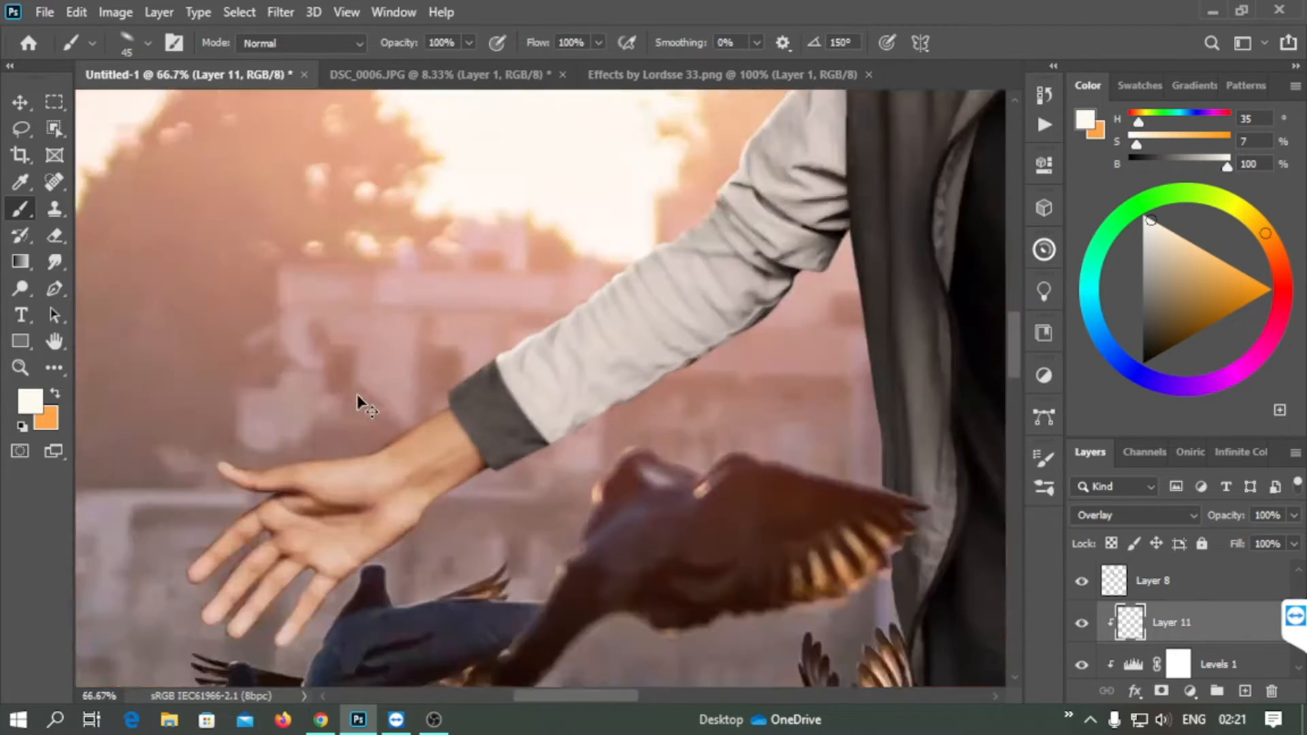
key(ctrl+1)
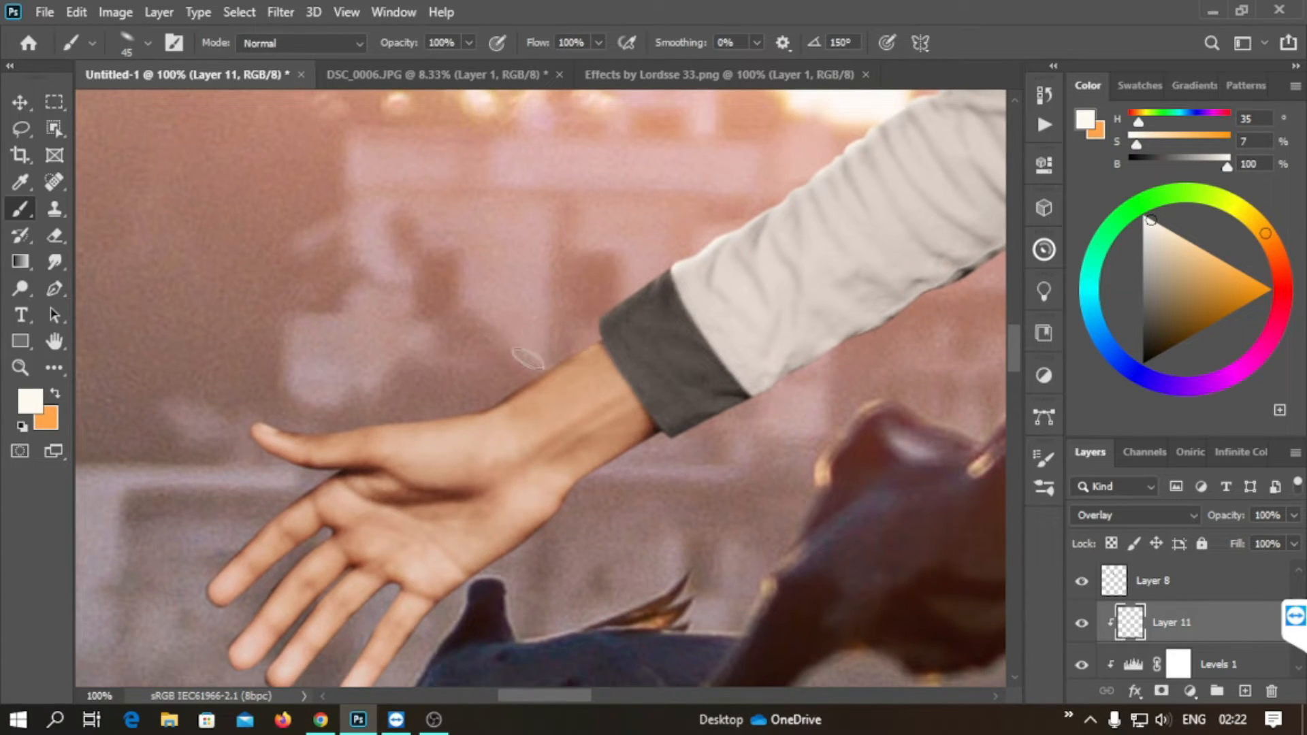
drag(487, 362, 561, 374)
mouse_move(335, 438)
mouse_down()
mouse_move(372, 447)
mouse_move(528, 419)
mouse_up()
drag(662, 376, 639, 261)
mouse_move(368, 391)
mouse_down()
mouse_move(323, 406)
mouse_move(292, 463)
mouse_up()
drag(581, 425, 476, 415)
mouse_move(966, 235)
mouse_down()
mouse_move(530, 405)
mouse_move(517, 456)
mouse_up()
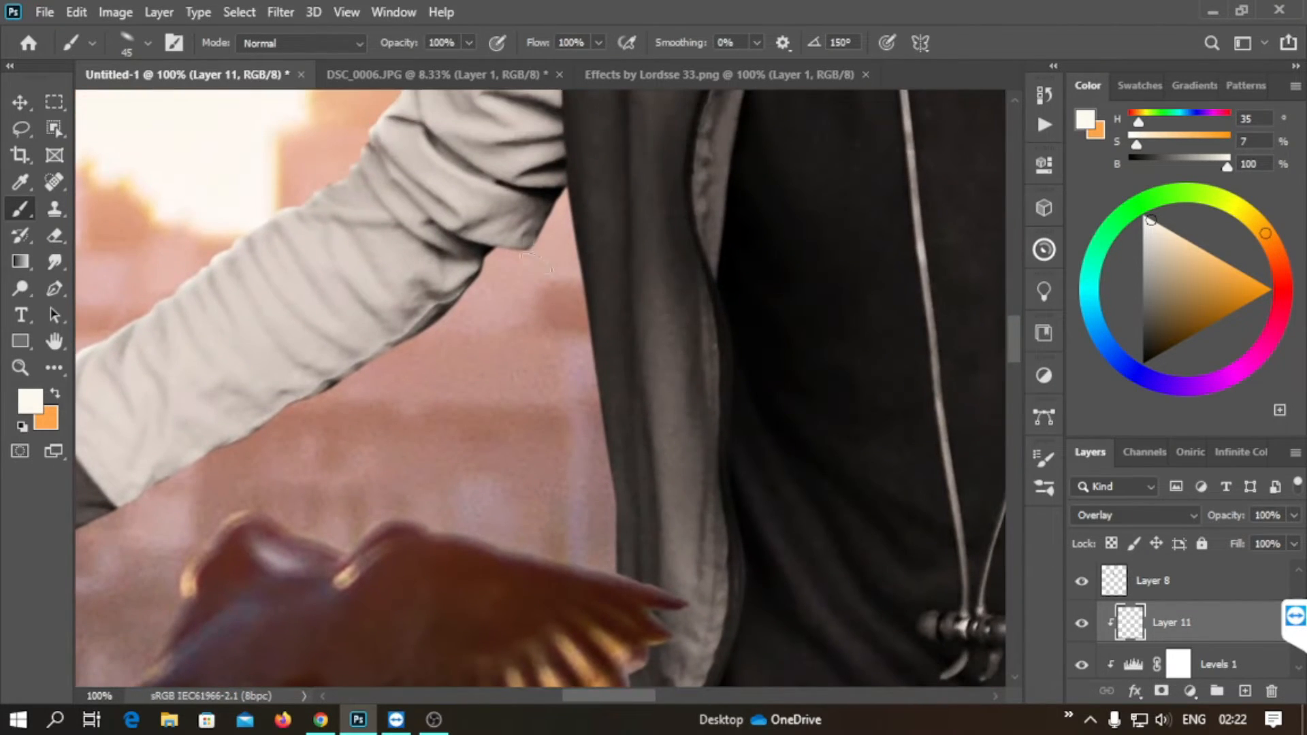
- Try highlight strokes along the vest's outer edge below the sun-side arm, undo them, and reduce the brush to 25 px
drag(573, 340, 589, 463)
key(ctrl+z)
key(bracketleft)
drag(544, 204, 555, 290)
key(ctrl+z)
mouse_move(987, 429)
mouse_down()
mouse_move(647, 349)
mouse_move(975, 582)
mouse_up()
key(bracketleft)
key(ctrl+z)
- Rotate the brush tip to -177° and paint a thin highlight down the vest's outer edge toward the pigeon's wing
mouse_move(494, 460)
mouse_down()
mouse_move(500, 391)
mouse_move(526, 534)
mouse_up()
key(Left)
key(Left)
drag(496, 442, 490, 313)
drag(514, 415, 524, 521)
drag(526, 515, 525, 390)
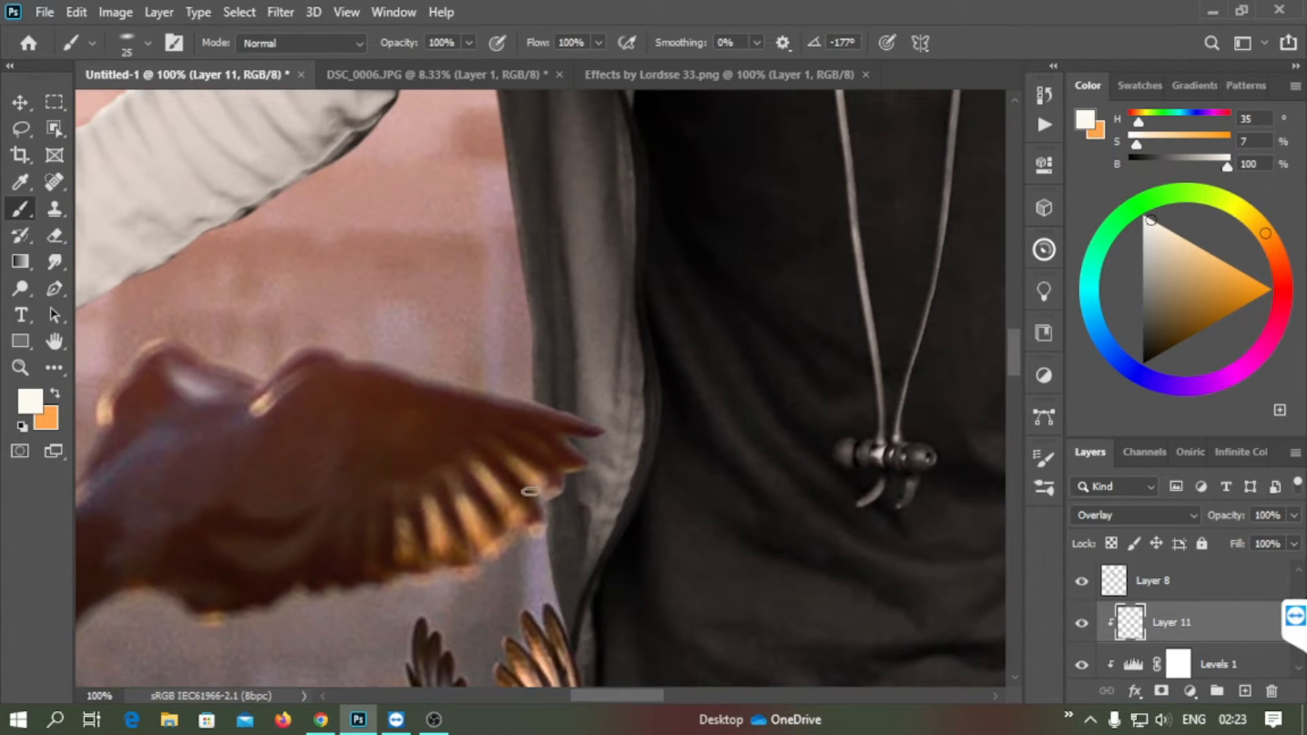
- Rotate the brush tip to -87° and paint highlights along the collar and vest shoulder on the side away from the sun
scroll(510, 476, up, 10)
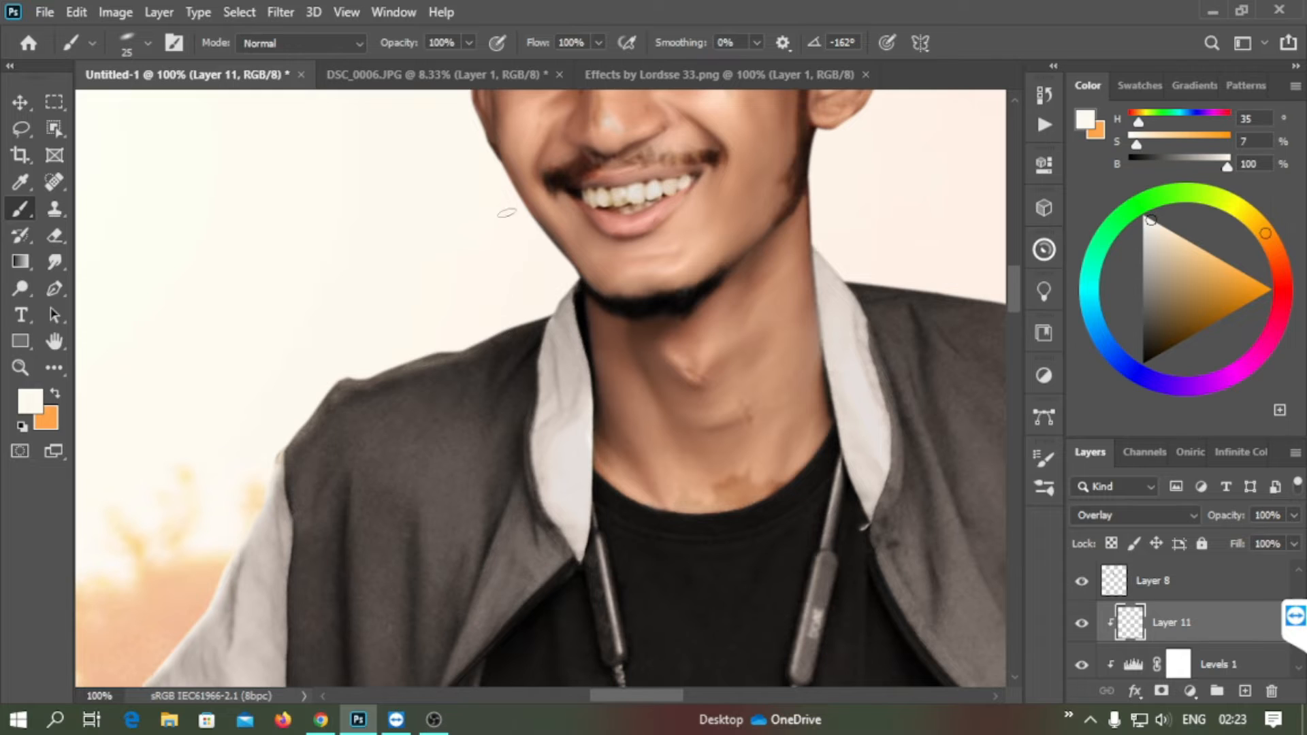
scroll(506, 213, up, 6)
mouse_move(812, 629)
mouse_down()
mouse_move(478, 435)
mouse_move(498, 471)
mouse_up()
key(ctrl+z)
drag(586, 476, 548, 431)
key(shift+Left)
key(shift+Left)
key(shift+Left)
key(shift+Left)
key(shift+Left)
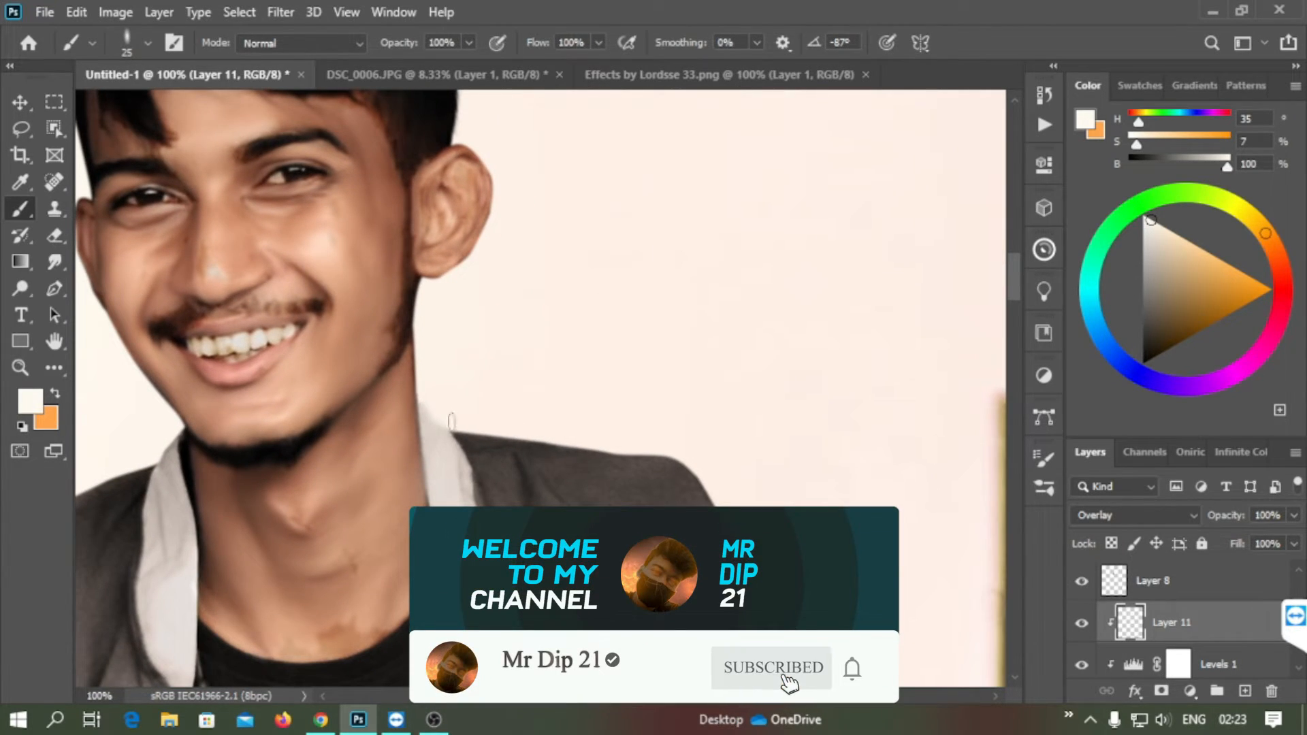
drag(464, 427, 589, 442)
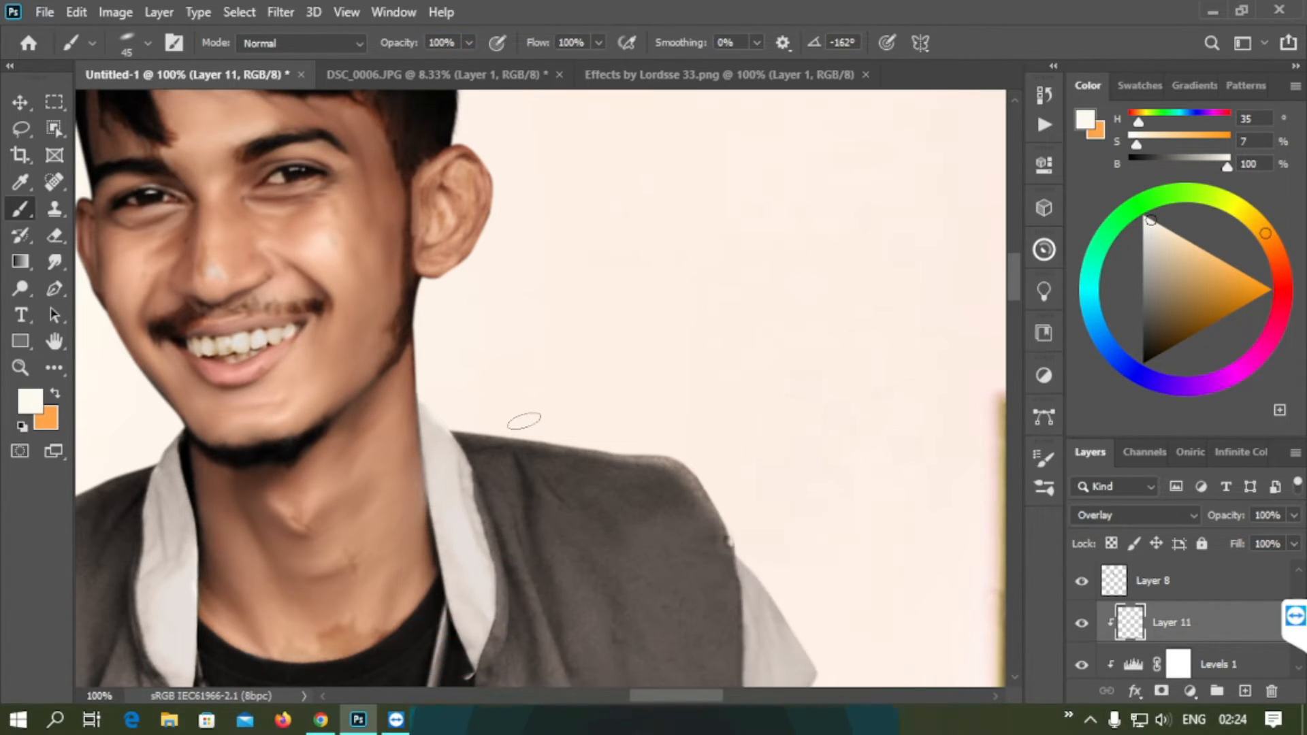
- Set the brush to 35 px and paint rim light over the shoulder and upper sleeve of the arm with the red wristband
key(bracketright)
key(bracketright)
key(bracketright)
key(bracketleft)
mouse_move(692, 420)
mouse_down()
mouse_move(480, 305)
mouse_move(578, 429)
mouse_up()
mouse_move(611, 542)
mouse_down()
mouse_move(581, 453)
mouse_move(603, 467)
mouse_move(553, 389)
mouse_up()
drag(553, 430, 593, 467)
drag(681, 478, 617, 387)
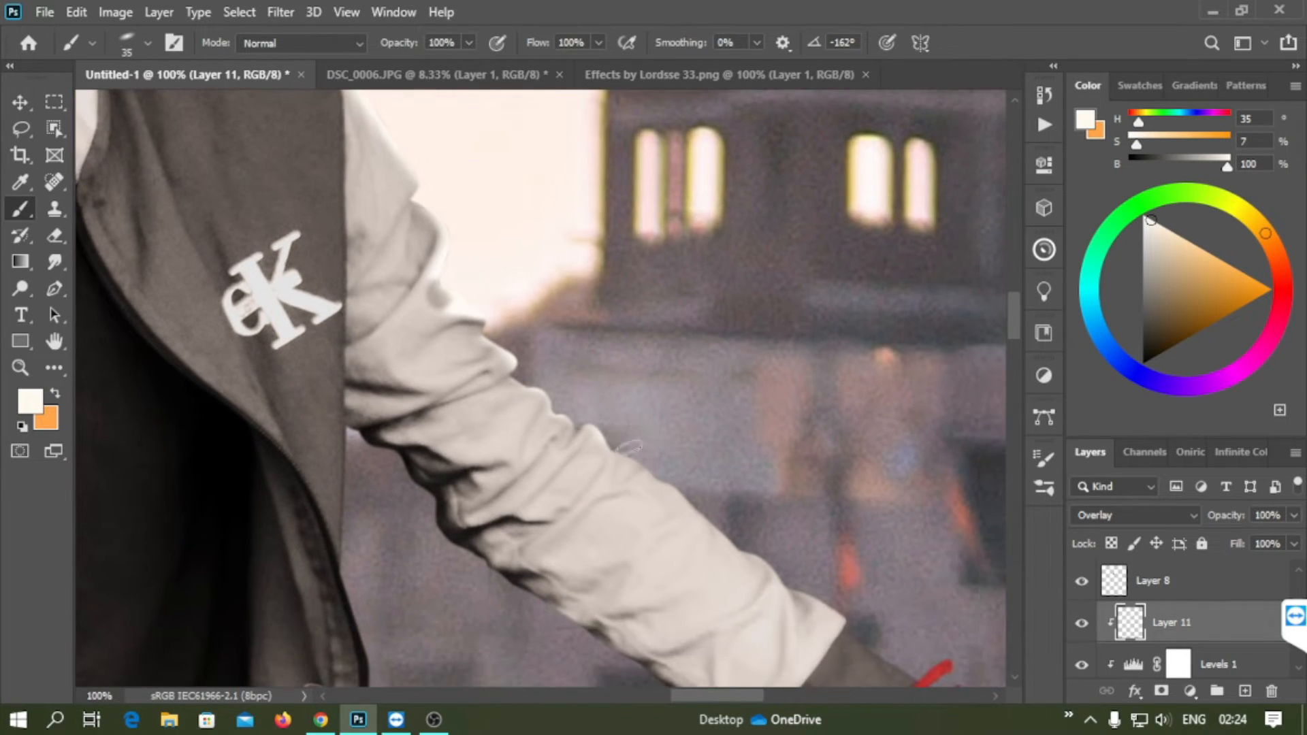
- Extend the rim light along the forearm sleeve, cuff and upper edge of the hand with the red wristband
drag(698, 492, 695, 438)
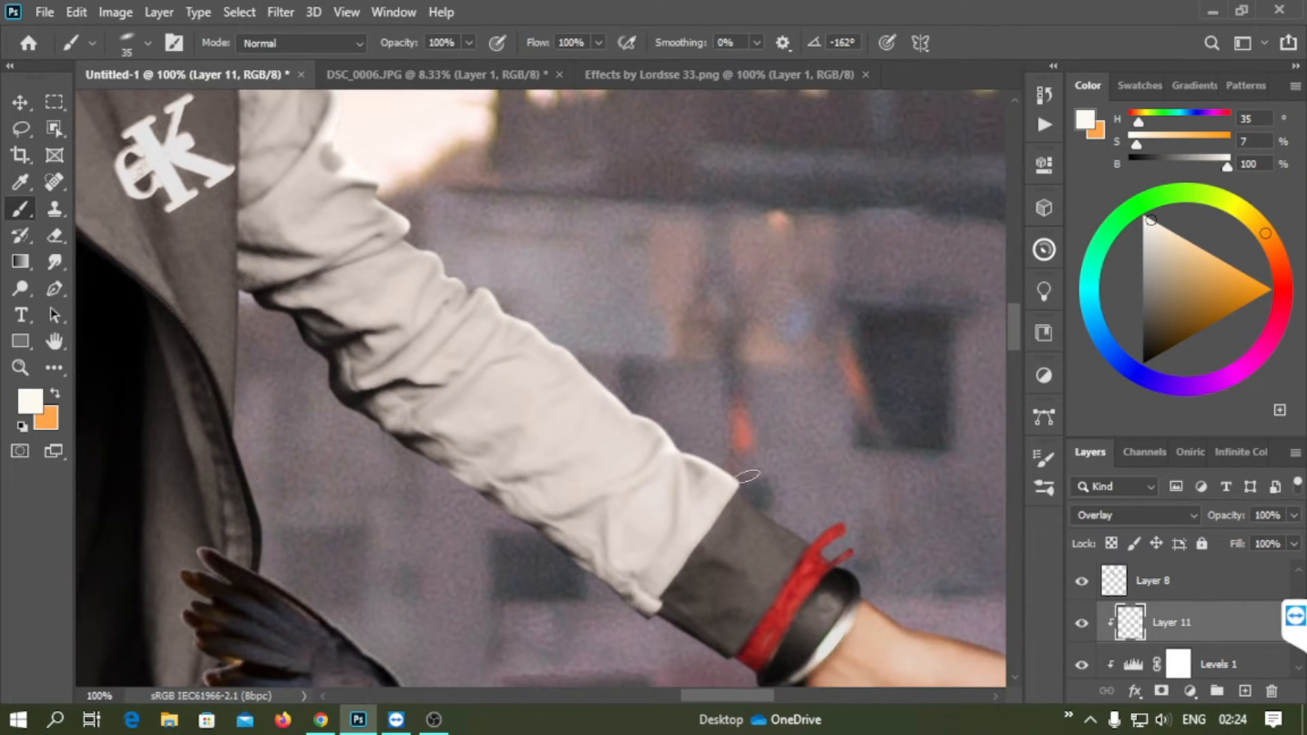
mouse_move(869, 511)
mouse_down()
mouse_move(758, 379)
mouse_move(622, 284)
mouse_up()
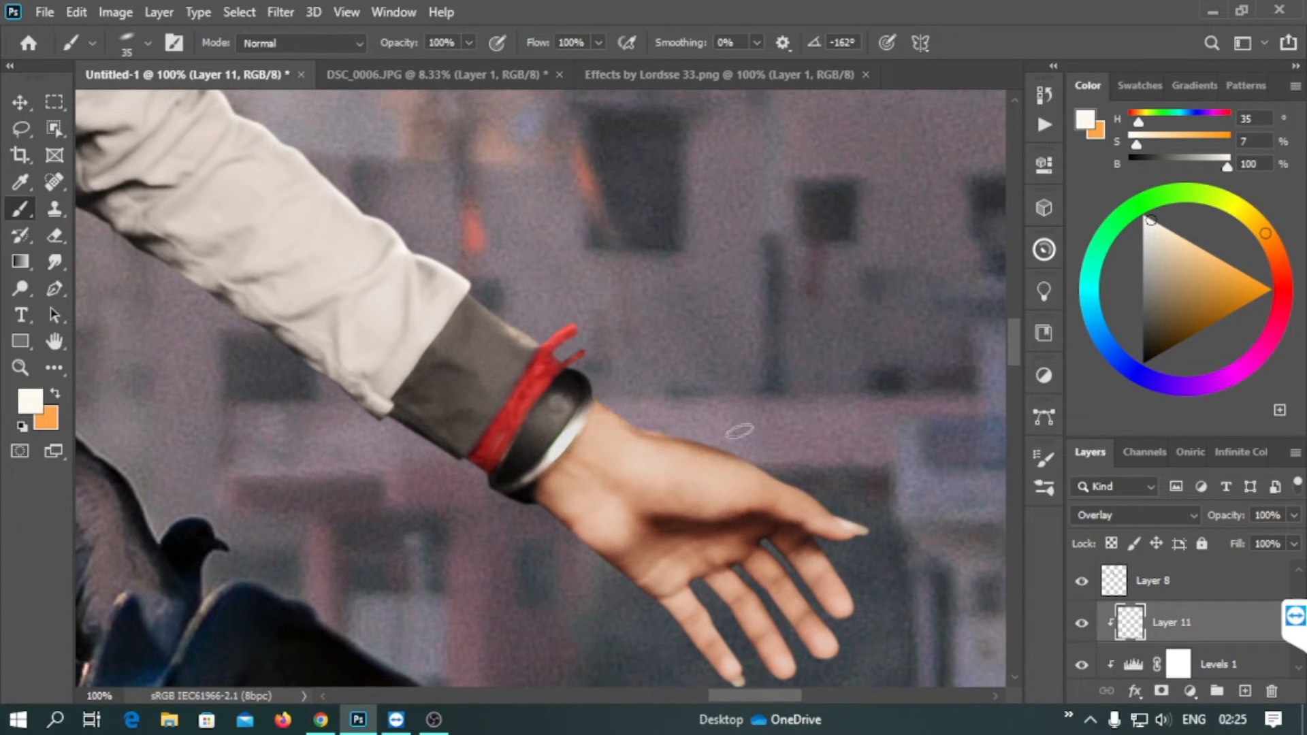
drag(903, 599, 884, 478)
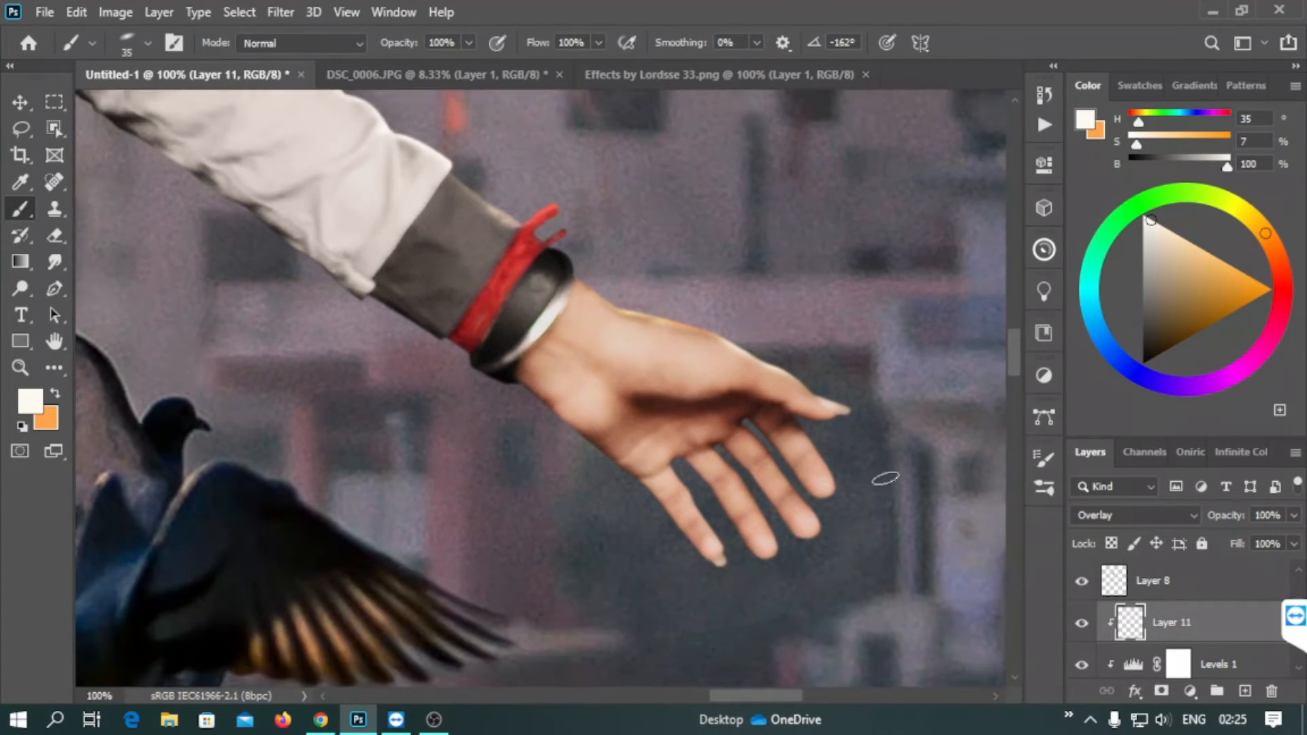
- Paint a soft cream highlight on the index finger and an orange rim along the little finger's outer edge
drag(812, 439, 850, 513)
mouse_move(759, 432)
mouse_down()
mouse_move(825, 525)
mouse_move(774, 550)
mouse_up()
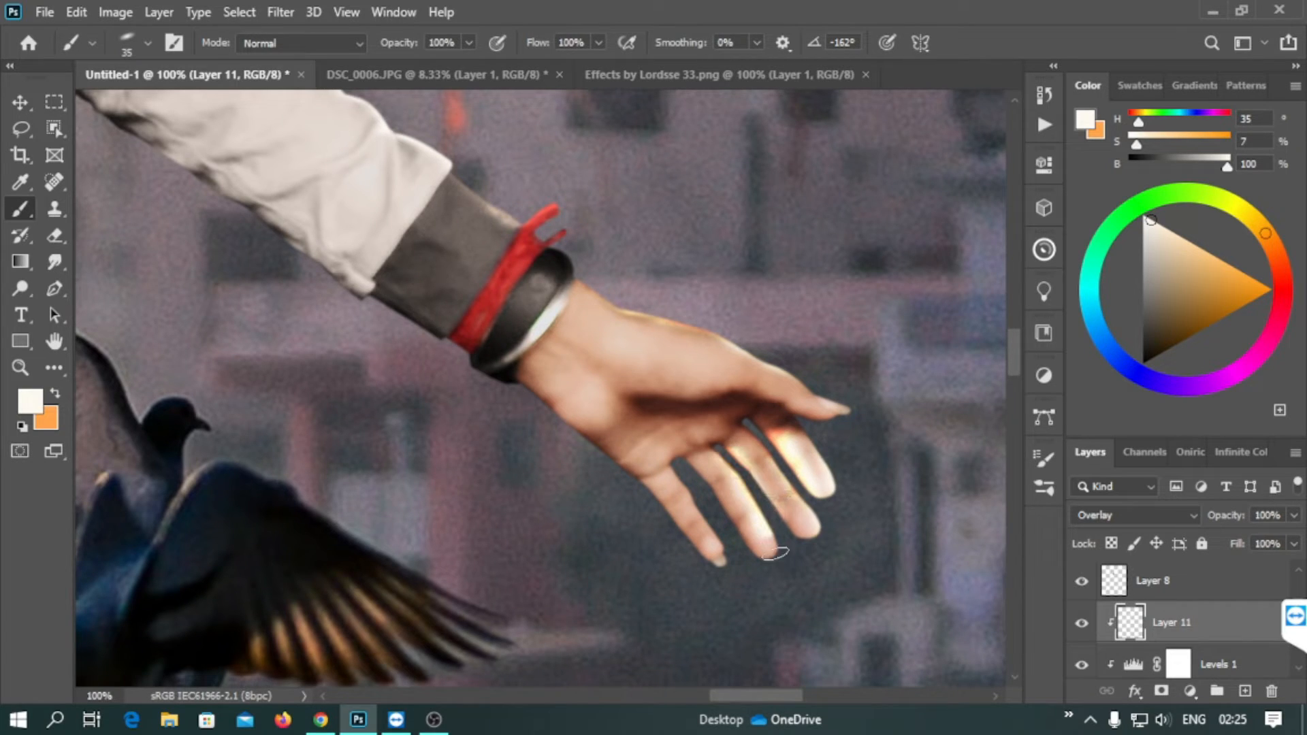
key(ctrl+z)
mouse_move(729, 456)
mouse_down()
mouse_move(776, 541)
mouse_move(775, 484)
mouse_up()
key(x)
key(ctrl+z)
key(ctrl+z)
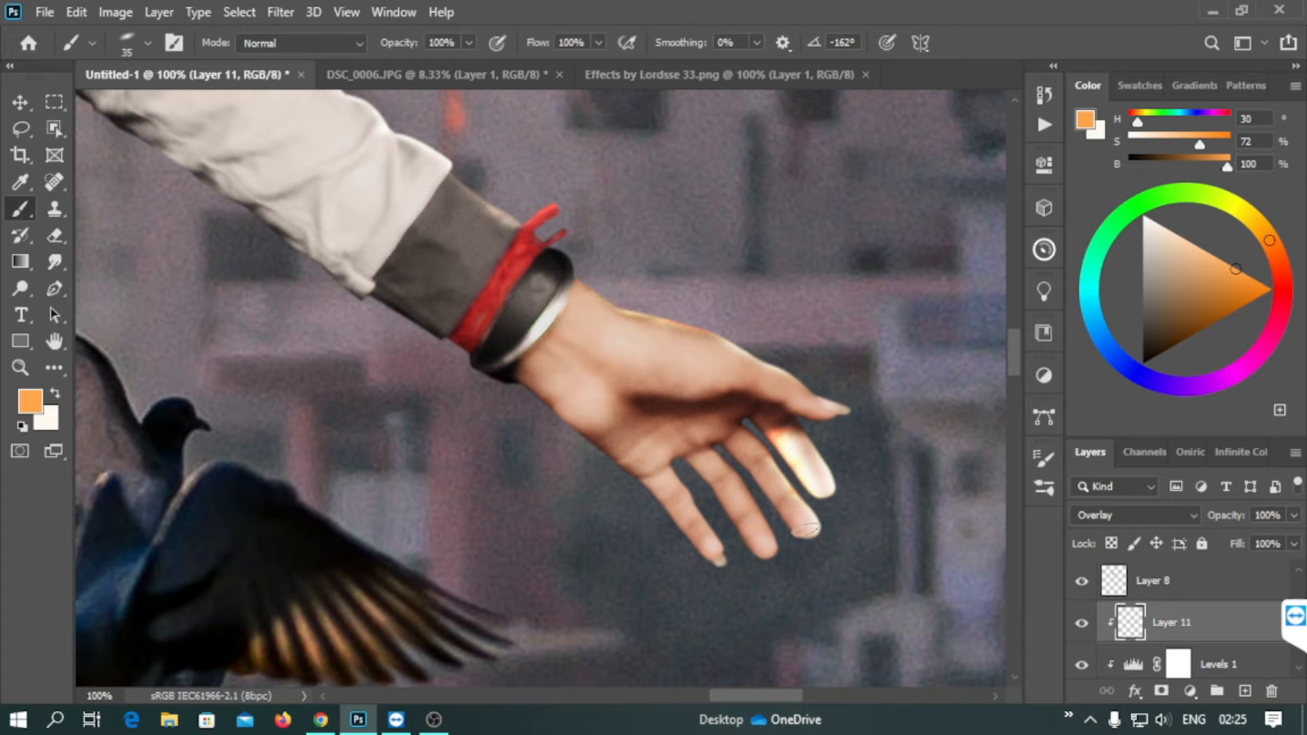
key(ctrl+z)
key(ctrl+z)
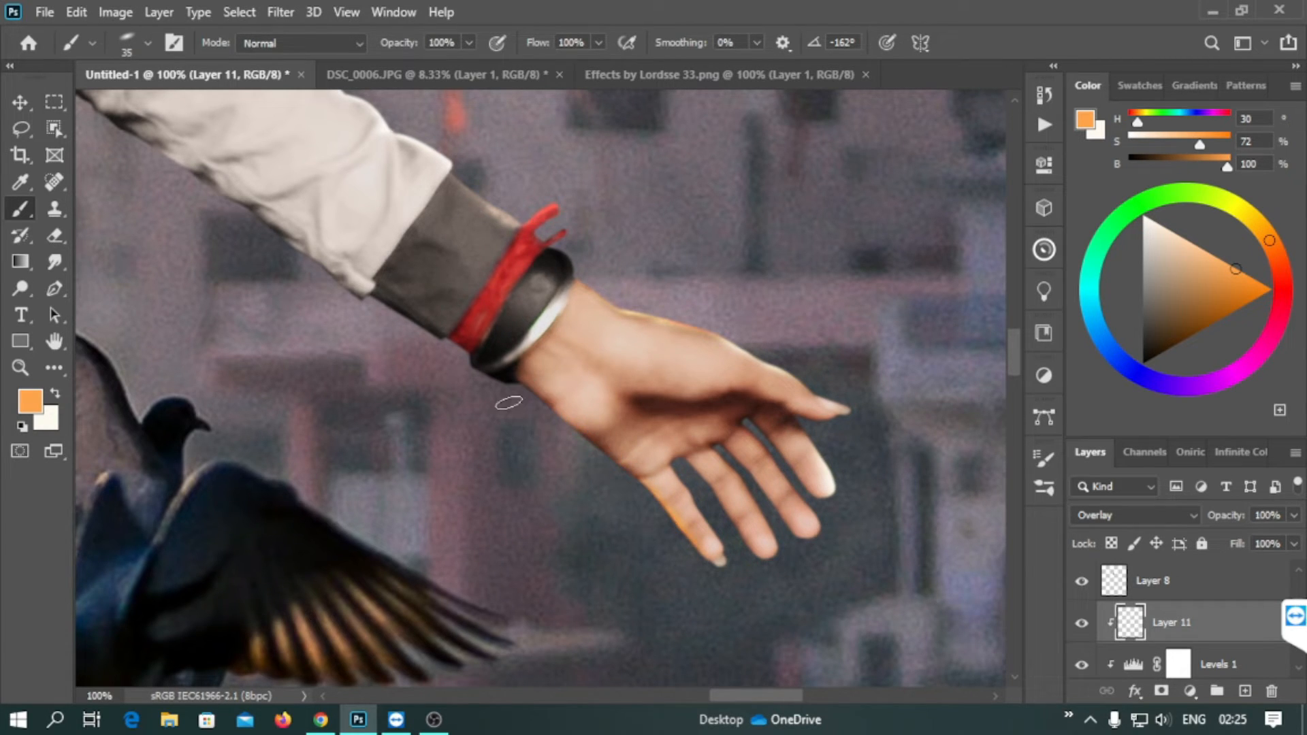
- Try painting orange rim light along the underside of the forearm sleeve, and undo the strokes
drag(171, 177, 496, 420)
drag(646, 514, 578, 449)
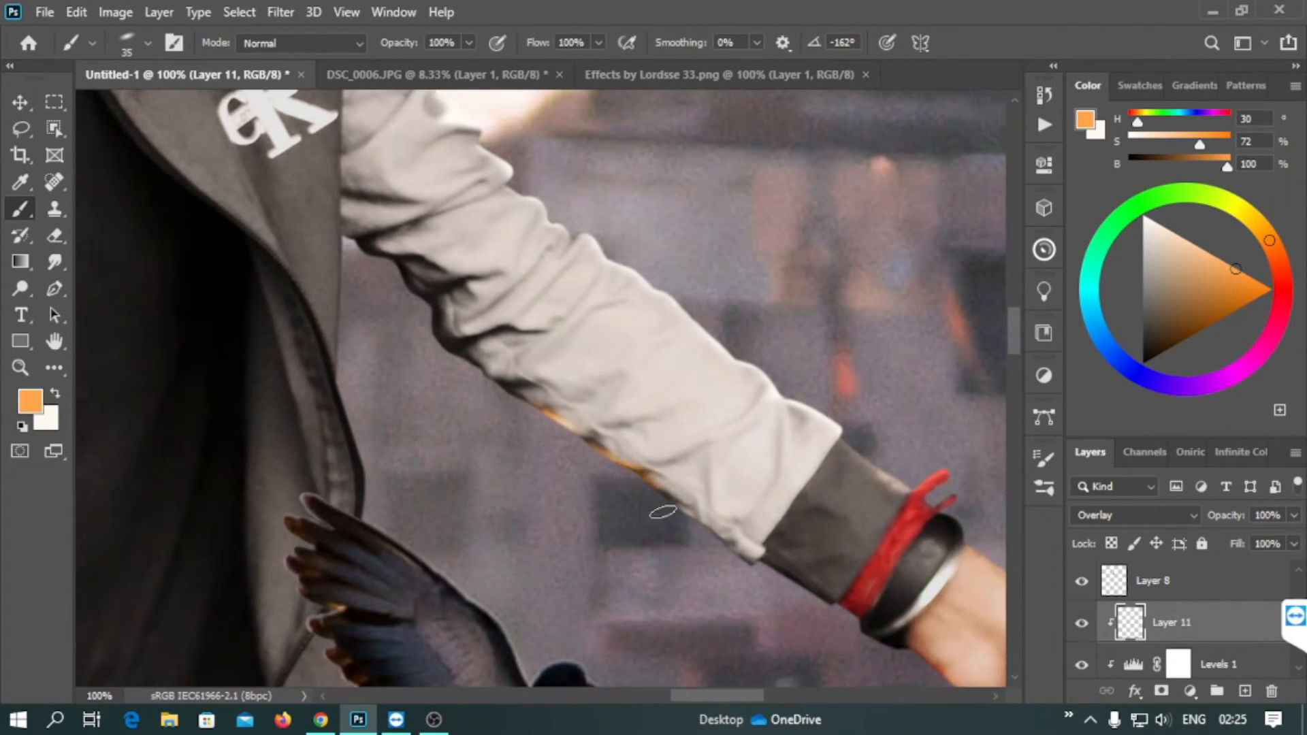
drag(711, 616, 645, 471)
key(ctrl+z)
key(ctrl+z)
key(ctrl+z)
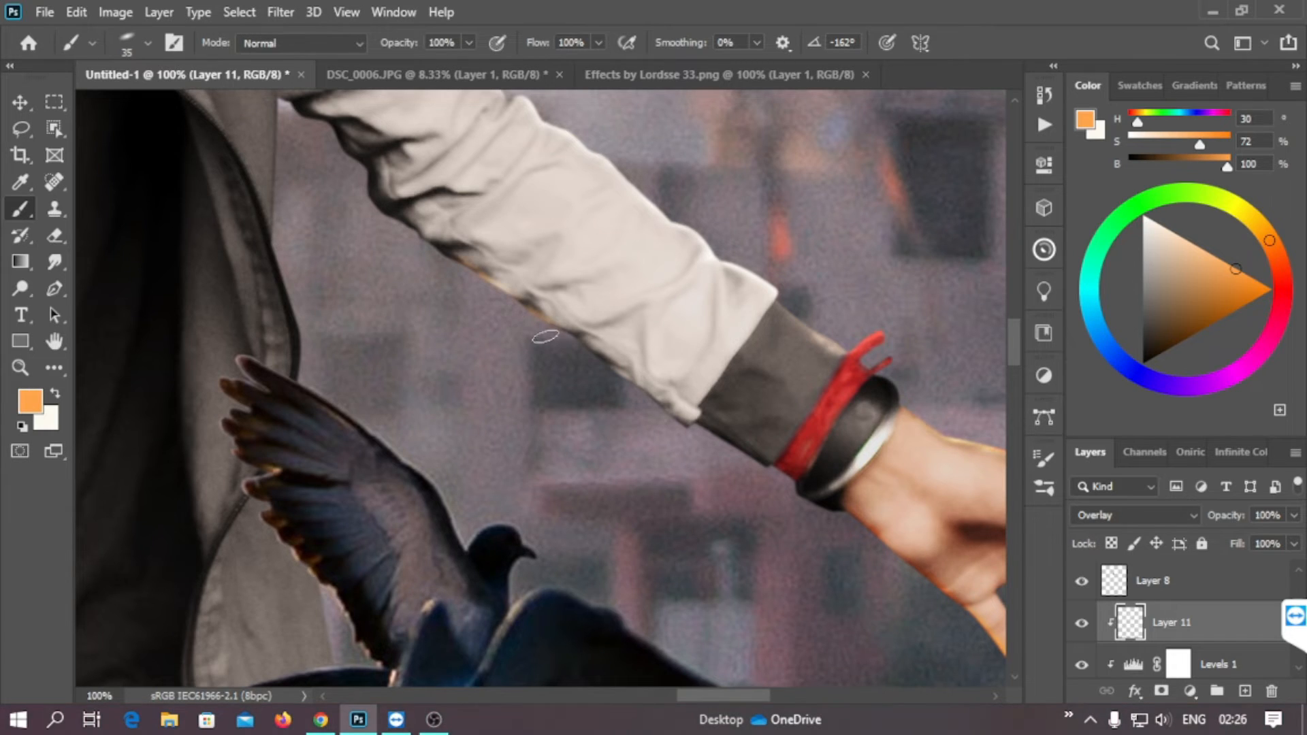
- Try a softer orange edge along the sleeve's underside up to the elbow folds, with brush flow at 1% to 2%
drag(519, 337, 588, 447)
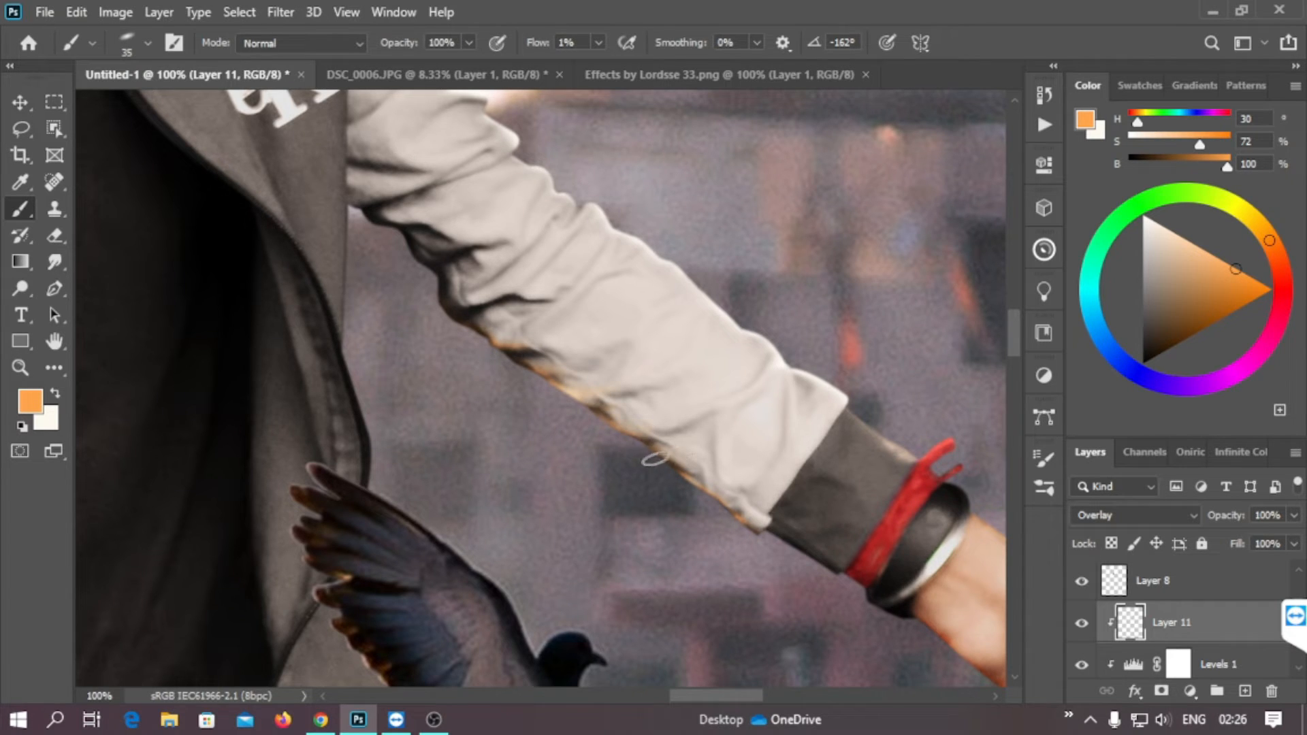
drag(497, 430, 601, 570)
drag(536, 43, 540, 51)
drag(501, 520, 513, 411)
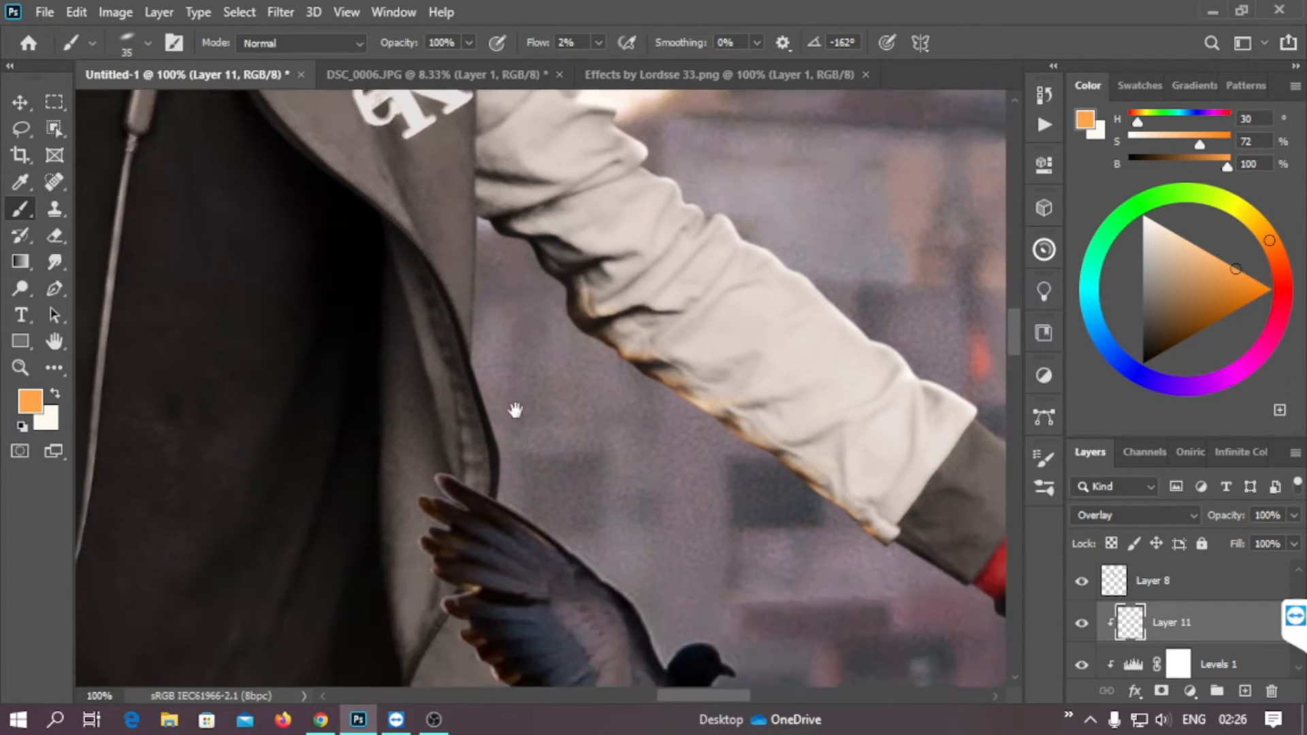
mouse_move(599, 406)
mouse_down()
mouse_move(481, 464)
mouse_move(463, 507)
mouse_up()
- Switch to the cream colour, restore brush flow to 100%, and paint thin highlights along the forearm sleeve's underside
key(x)
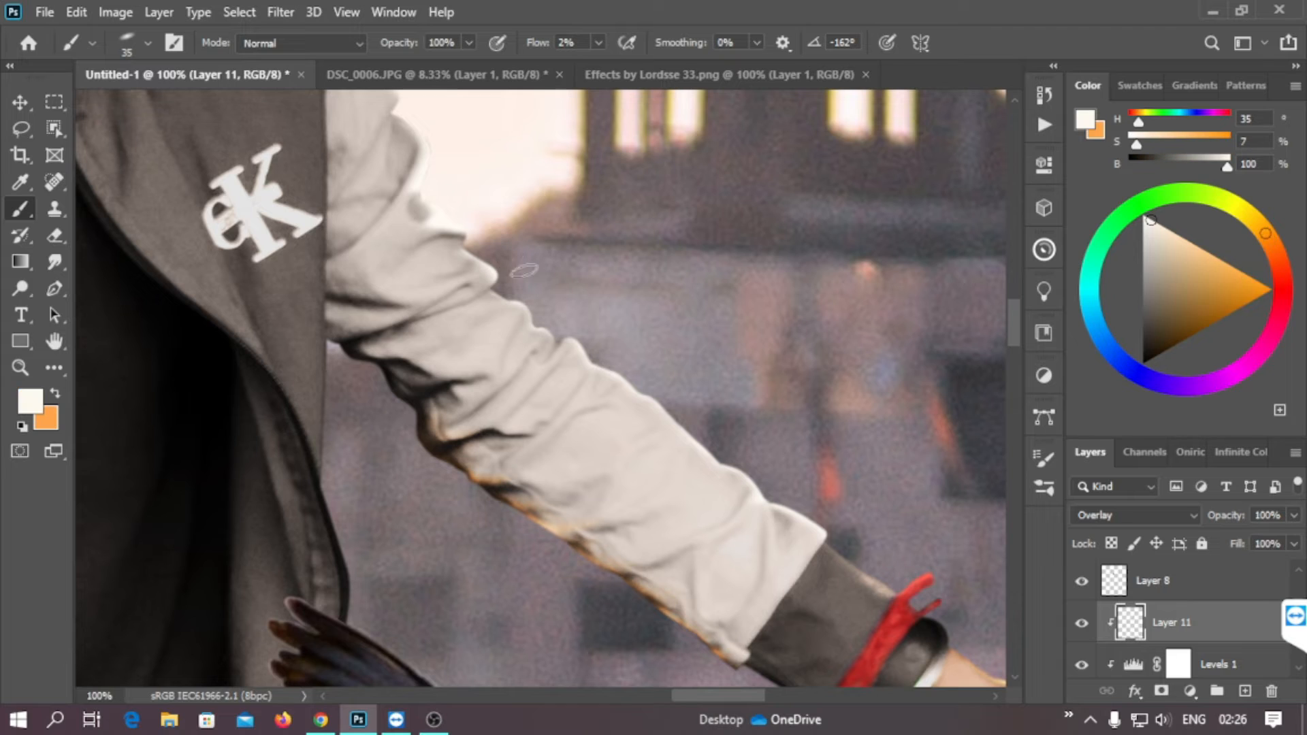
scroll(500, 275, down, 3)
scroll(500, 320, down, 5)
scroll(500, 320, right, 3)
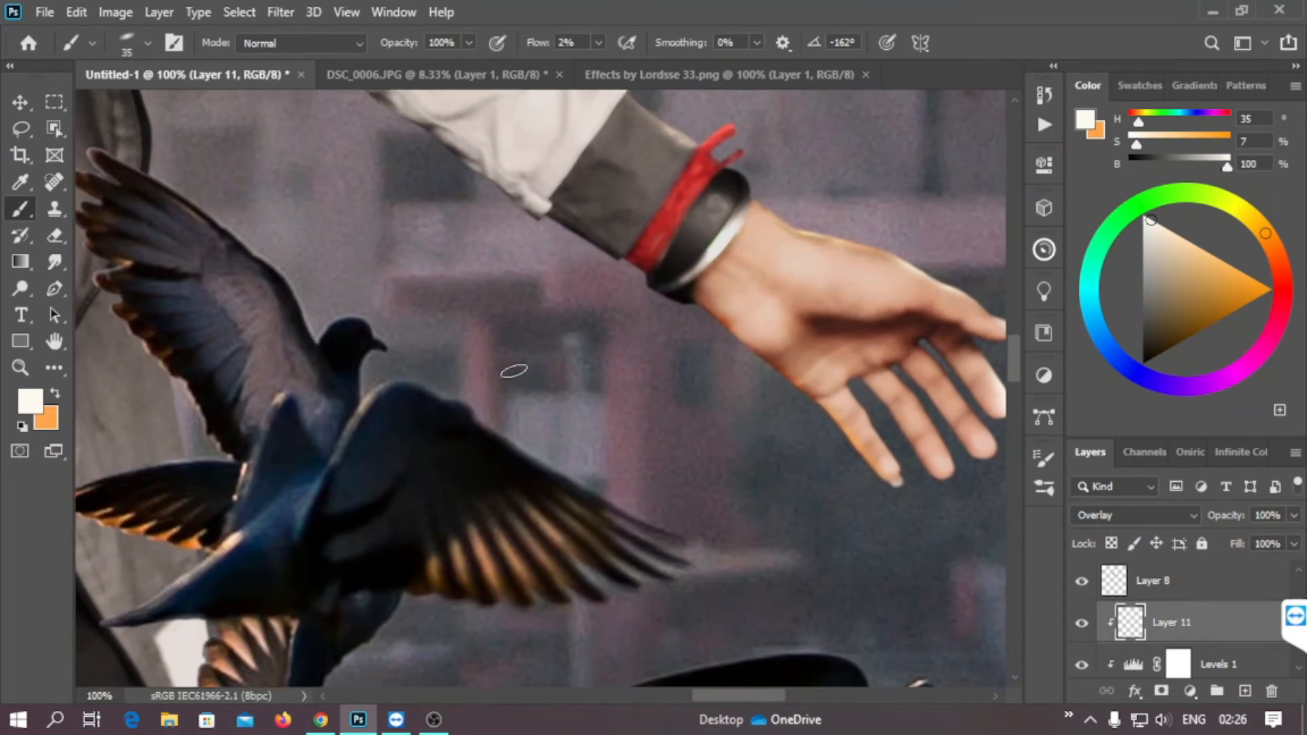
key(shift+0)
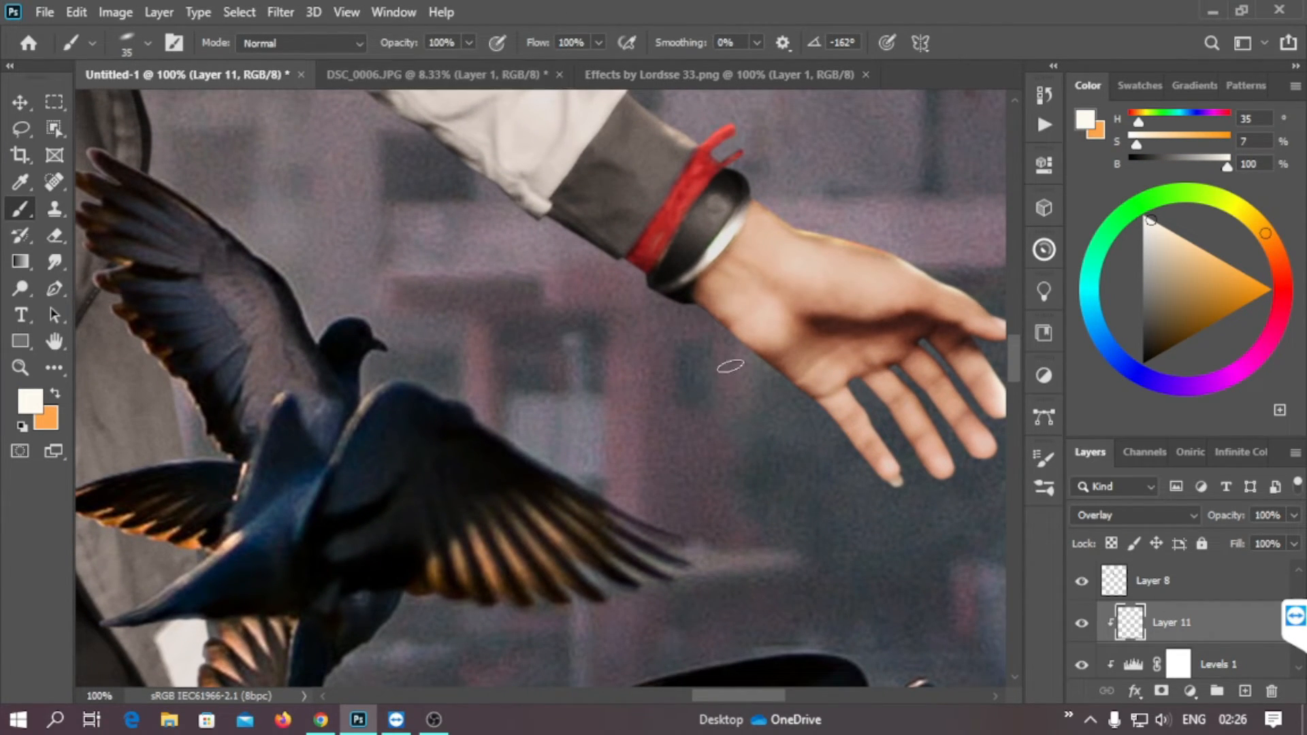
scroll(808, 413, up, 5)
scroll(808, 413, left, 4)
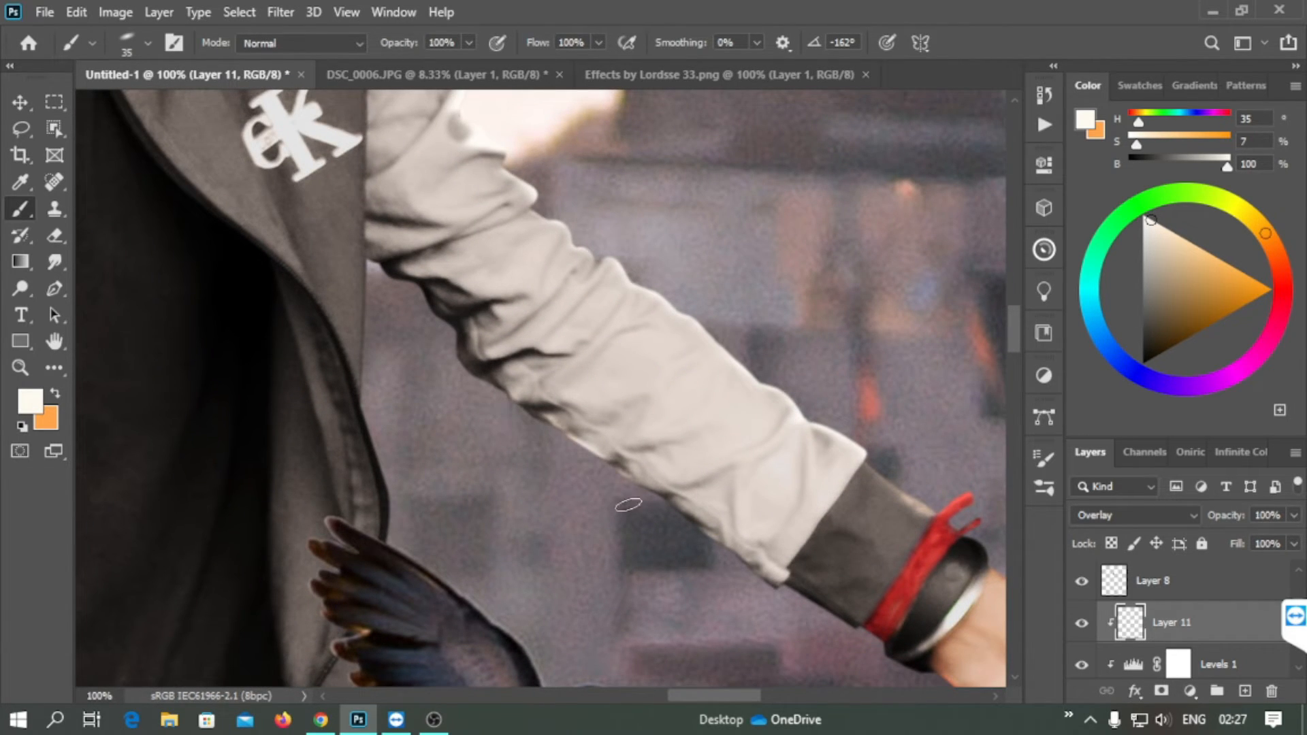
mouse_move(664, 497)
mouse_down()
mouse_move(734, 583)
mouse_move(742, 558)
mouse_up()
mouse_move(612, 495)
mouse_down()
mouse_move(680, 504)
mouse_move(659, 409)
mouse_move(621, 378)
mouse_up()
- Paint cream rim light down the sun-facing edge of the front trouser leg and its shoe
scroll(701, 470, down, 5)
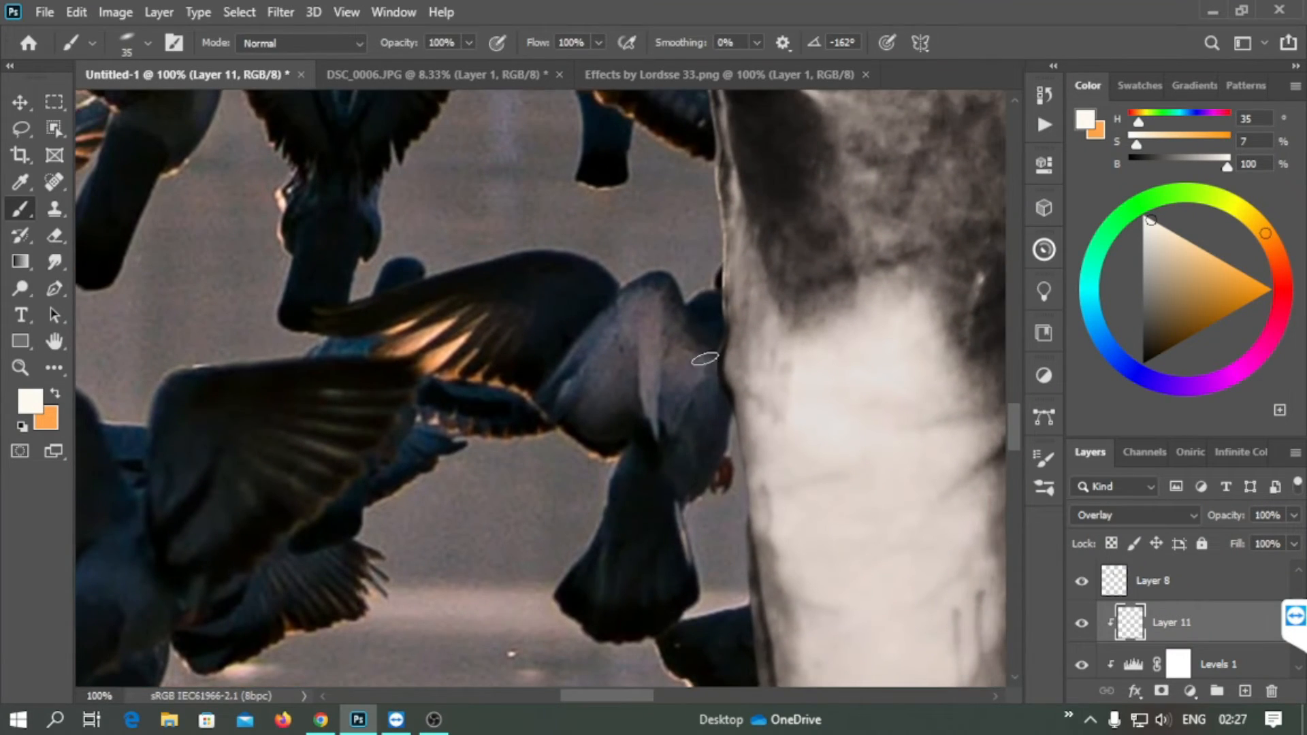
scroll(724, 521, down, 6)
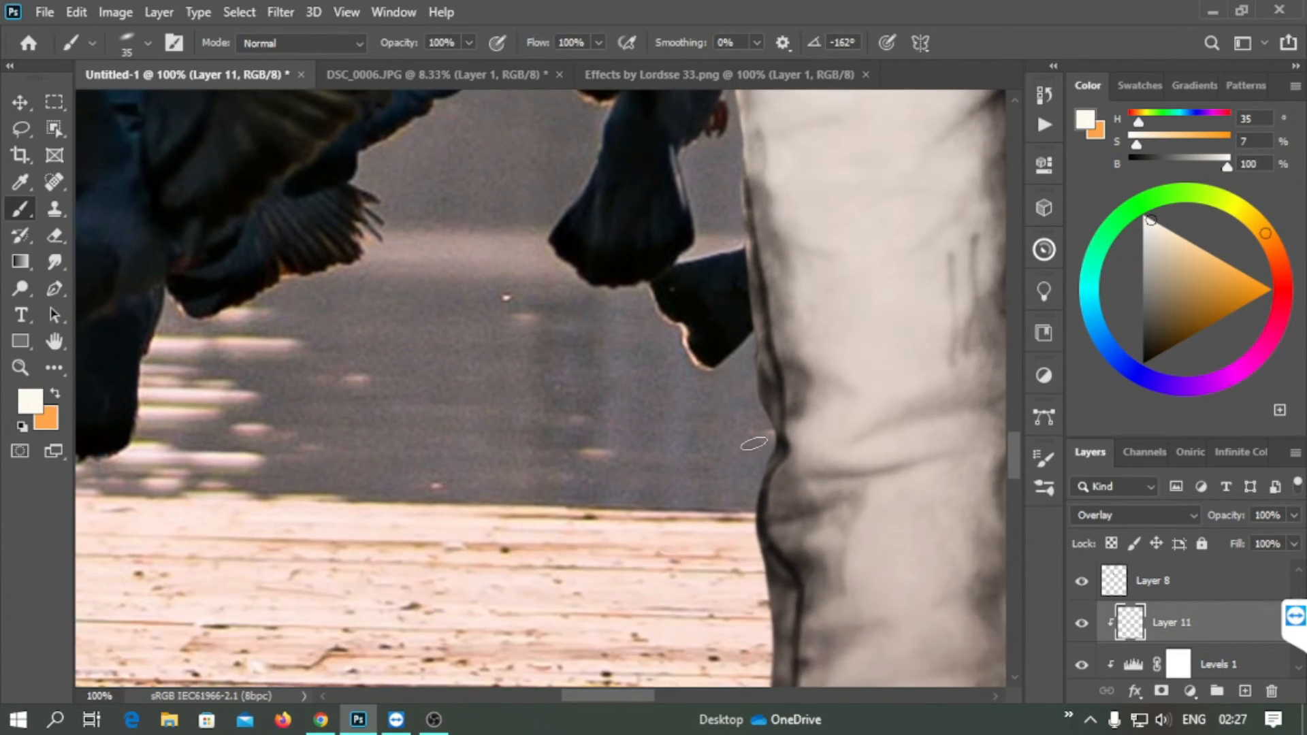
drag(753, 443, 761, 458)
drag(736, 379, 705, 114)
drag(771, 533, 749, 396)
drag(765, 286, 803, 480)
drag(770, 525, 739, 248)
mouse_move(823, 351)
mouse_down()
mouse_move(787, 531)
mouse_move(774, 344)
mouse_up()
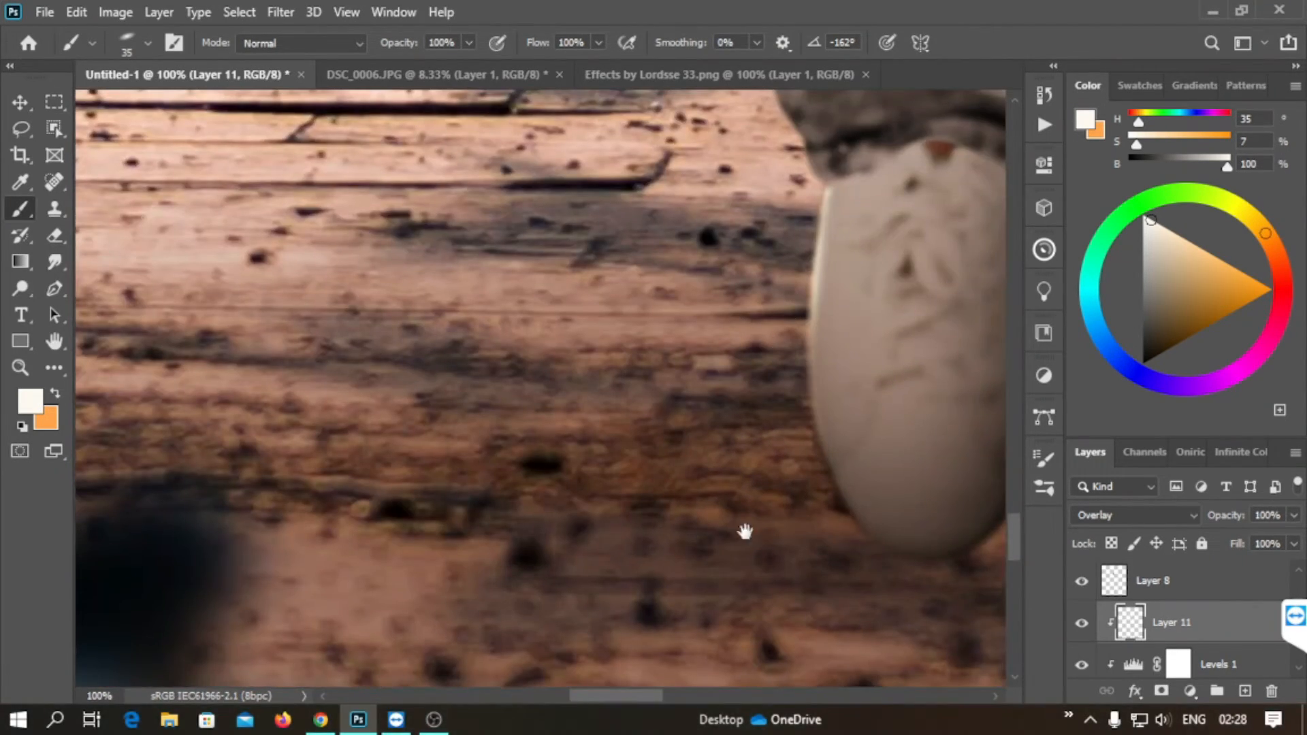
drag(744, 531, 482, 525)
- Try painting rim light along the sun-facing edge of the rear shoe, and undo each stroke
drag(533, 298, 553, 494)
drag(793, 441, 256, 507)
drag(571, 397, 612, 670)
mouse_move(519, 113)
mouse_down()
mouse_move(580, 419)
mouse_move(592, 426)
mouse_up()
drag(370, 289, 365, 497)
key(ctrl+z)
key(ctrl+z)
drag(366, 347, 387, 570)
key(ctrl+z)
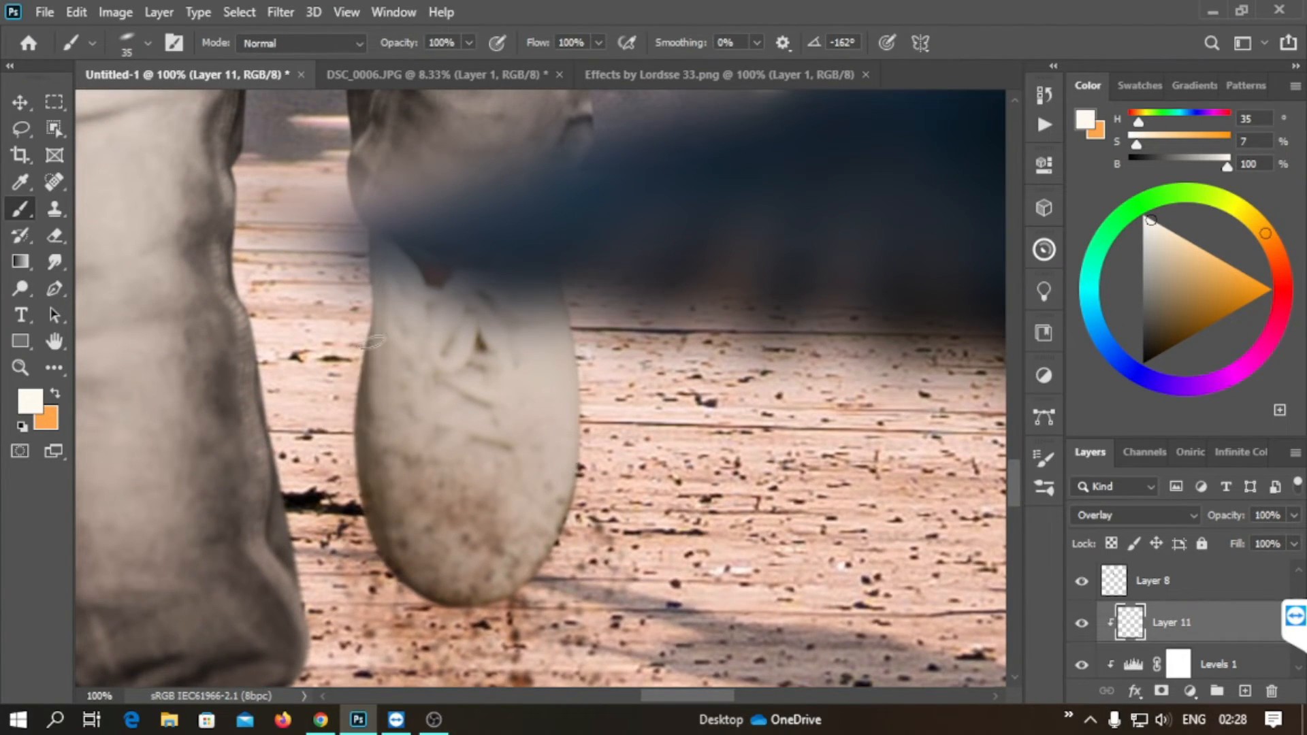
mouse_move(371, 320)
mouse_down()
mouse_move(364, 560)
mouse_move(386, 566)
mouse_up()
key(ctrl+z)
- Paint cream rim light along the sun-facing edge of the rear trouser leg, from the lower folds upward
drag(473, 327, 562, 625)
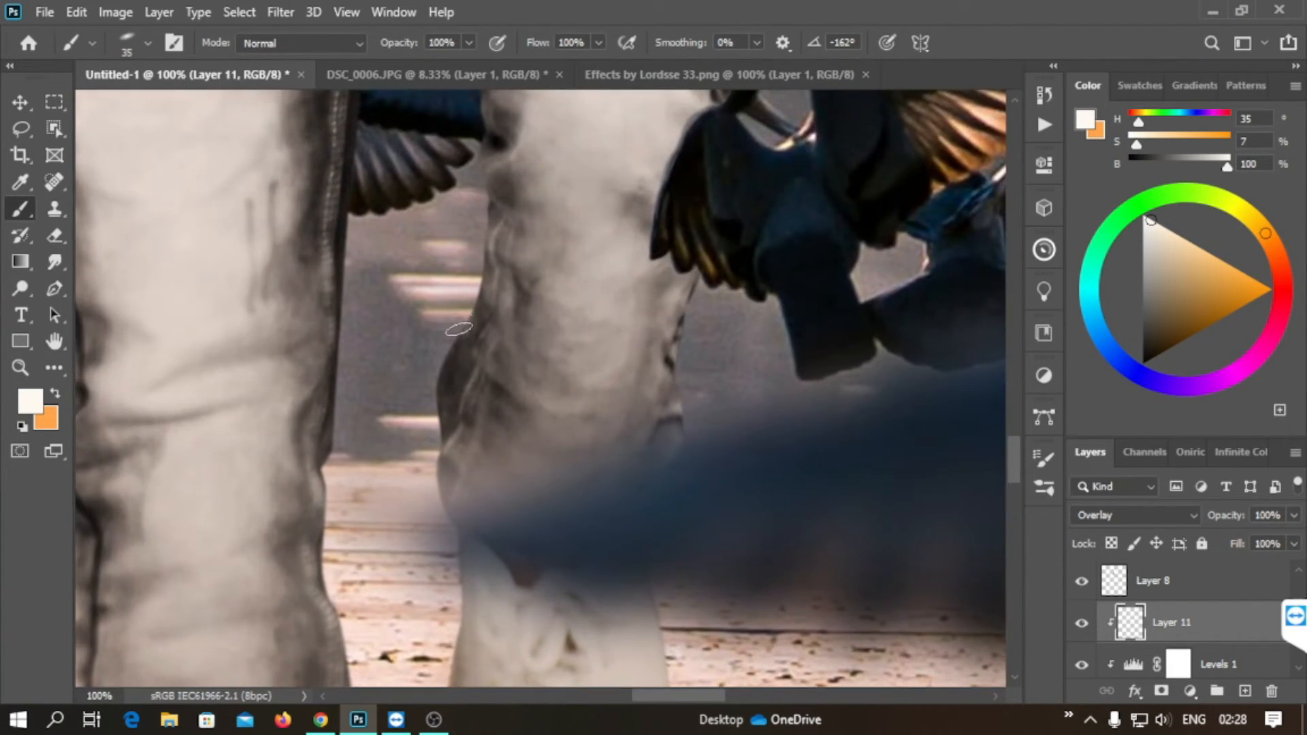
drag(466, 295, 440, 383)
drag(455, 293, 445, 365)
scroll(448, 268, up, 3)
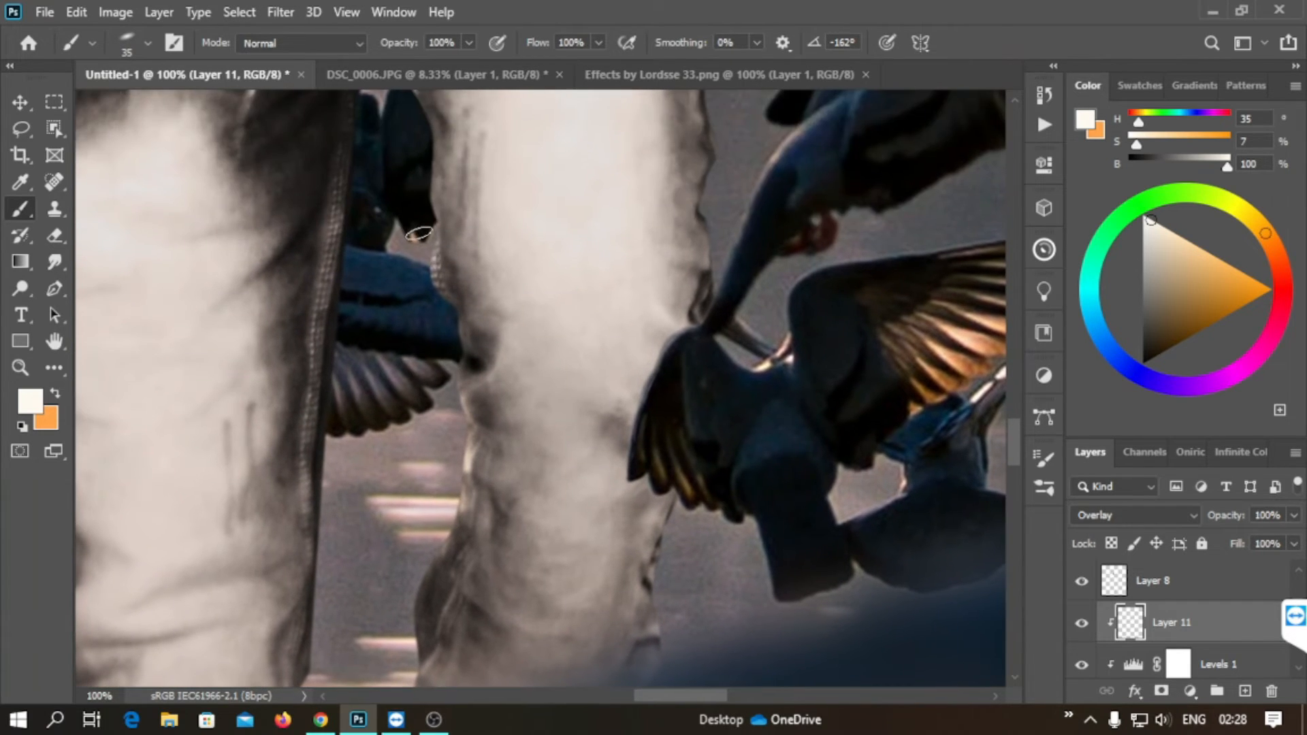
drag(422, 191, 487, 443)
drag(450, 330, 498, 521)
drag(726, 410, 637, 410)
- Examine the whole composite with the rim light on Layer 11 hidden and shown
key(ctrl+0)
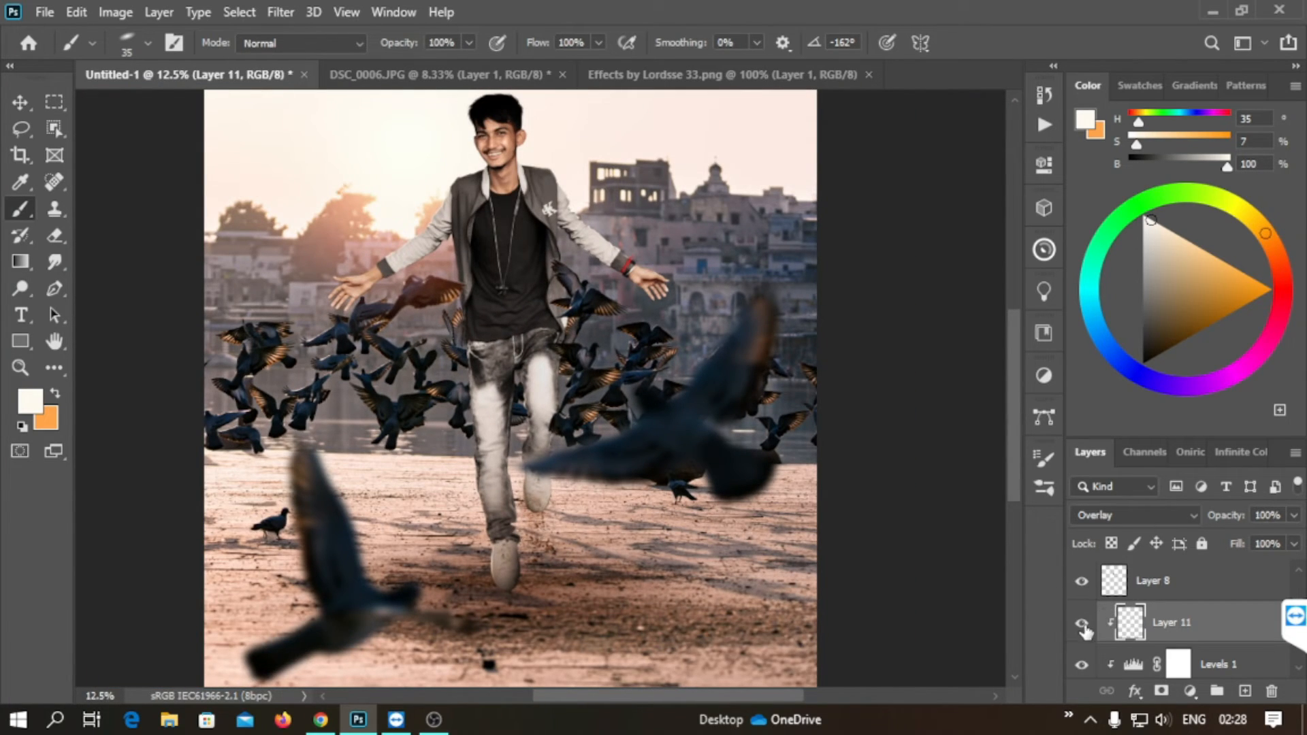
click(1081, 623)
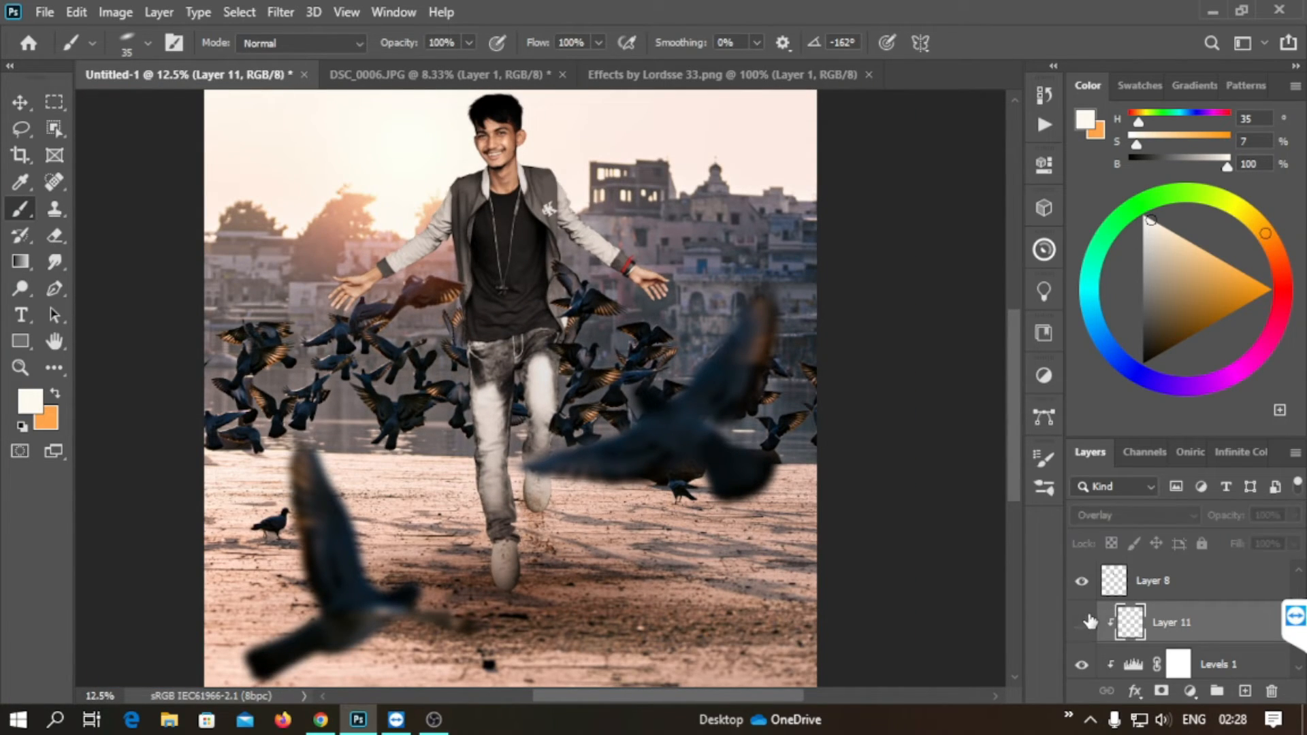
click(1081, 624)
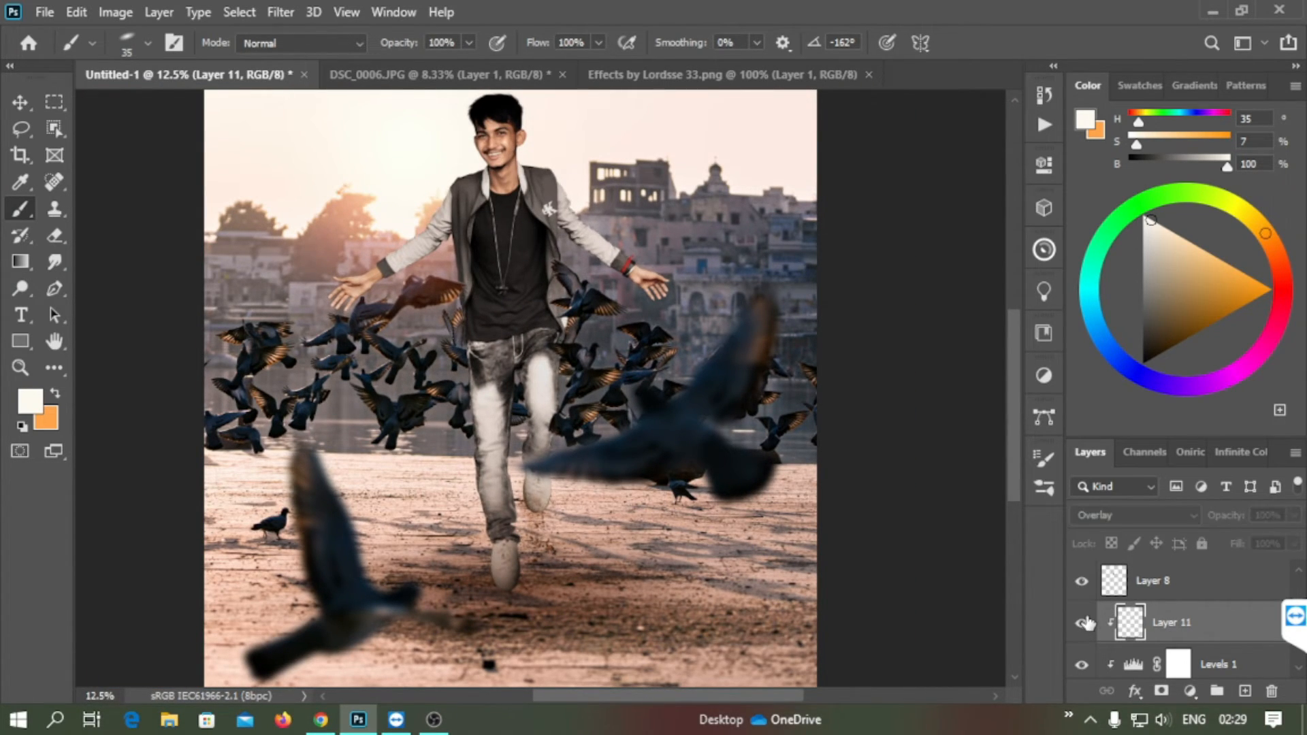
key(ctrl+minus)
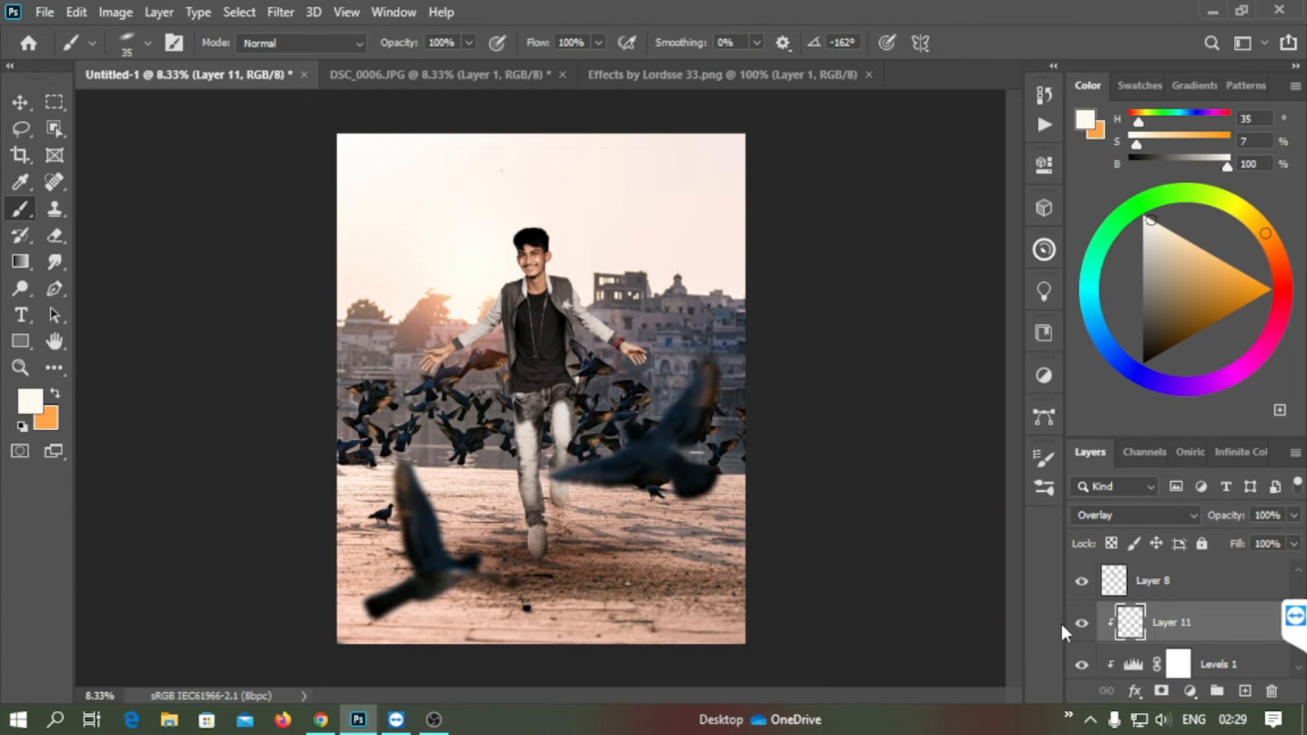
key(ctrl+plus)
key(ctrl+minus)
key(ctrl+plus)
- Show the sun flare on Layer 9 and try it at 31% opacity, shifted slightly downward
scroll(1298, 574, down, 3)
click(1156, 622)
click(1082, 622)
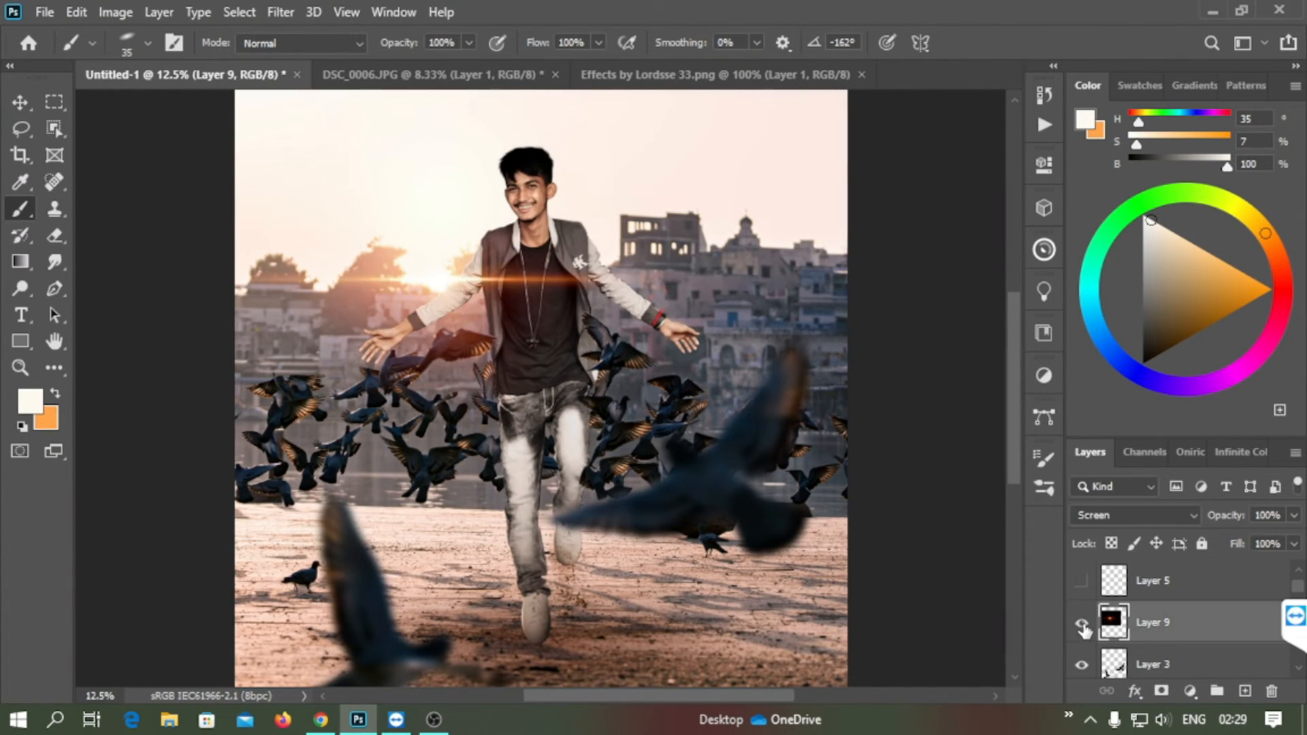
drag(1225, 515, 1177, 516)
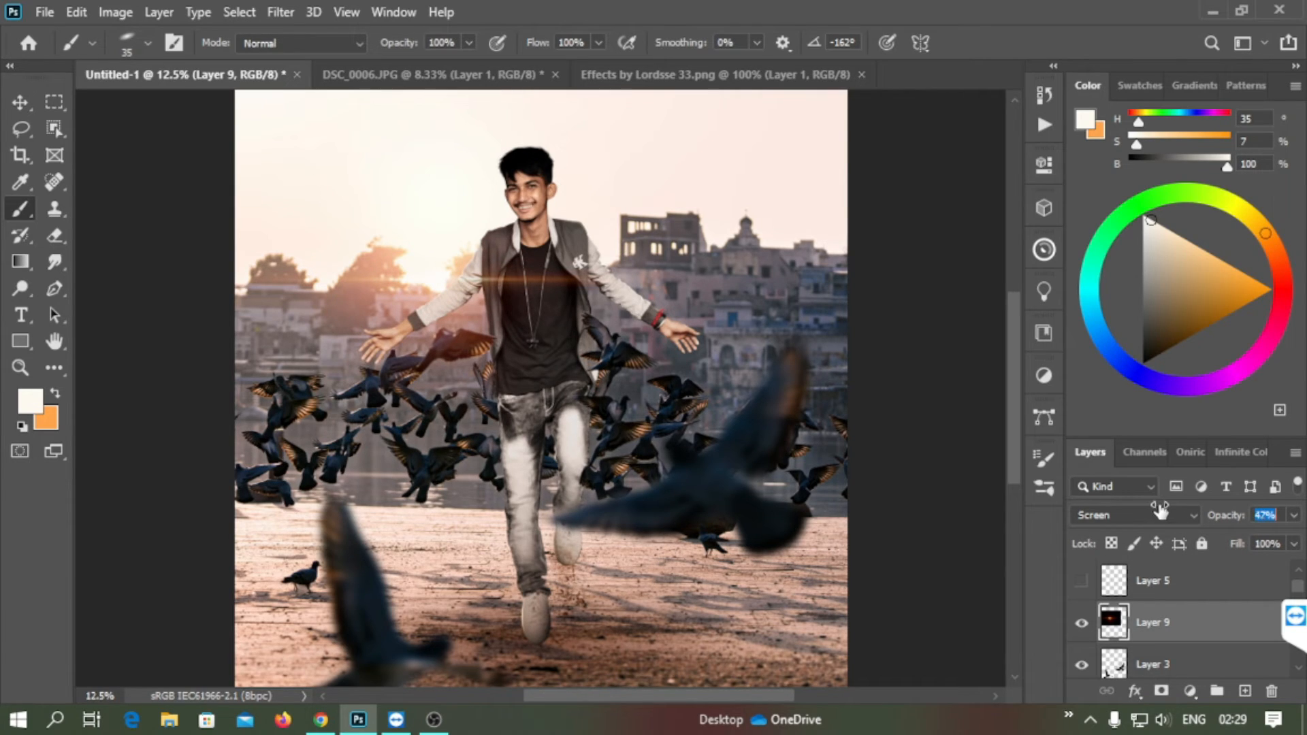
drag(1223, 515, 1132, 504)
key(v)
mouse_move(436, 274)
mouse_down()
mouse_move(437, 298)
mouse_move(437, 285)
mouse_up()
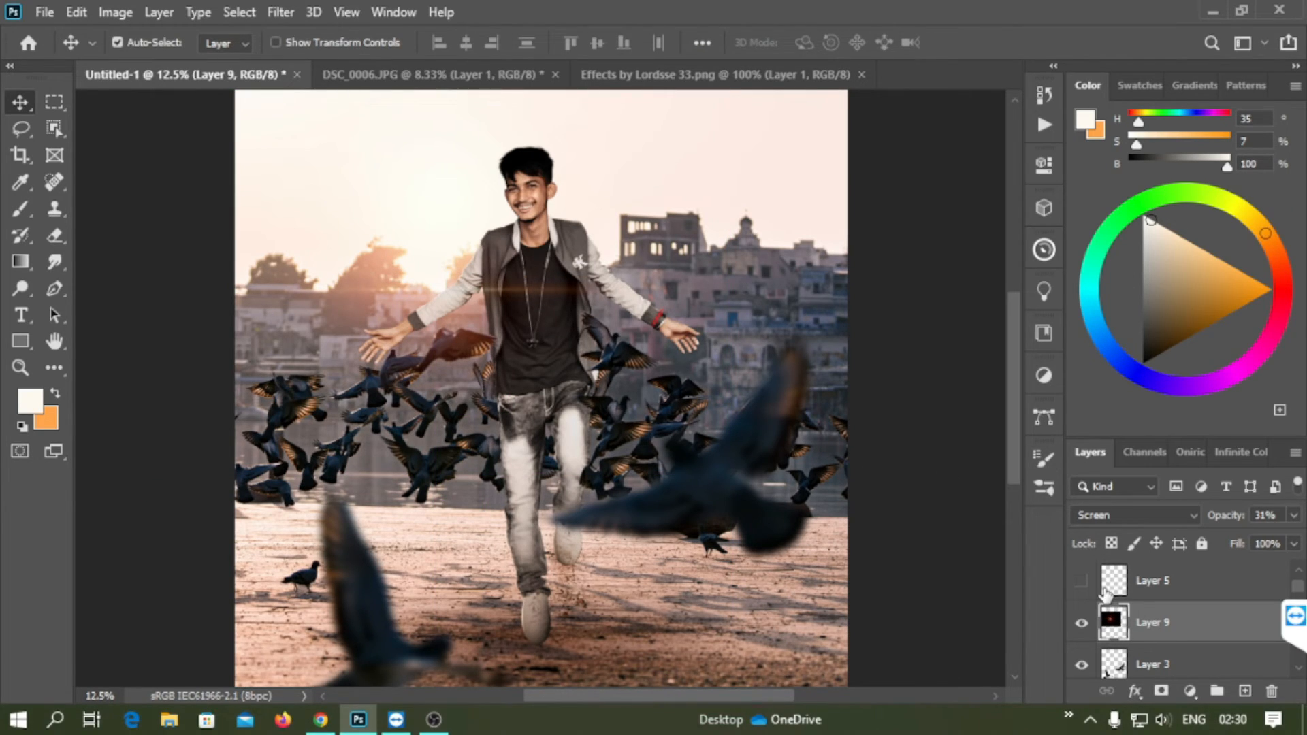
- Try the Layer 9 flare at 100% opacity, stretch and reposition it over the sun, and reduce its opacity to 55%
drag(1216, 517, 1267, 518)
drag(438, 280, 436, 277)
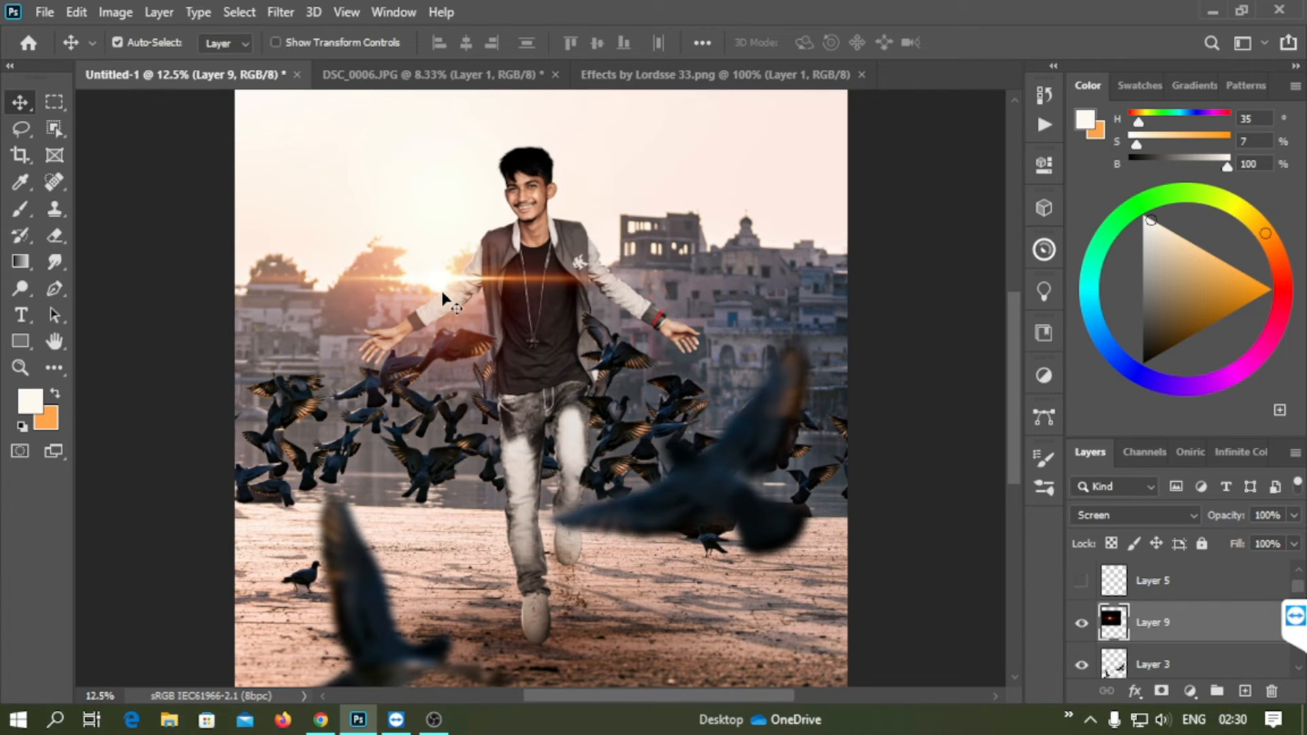
key(ctrl+t)
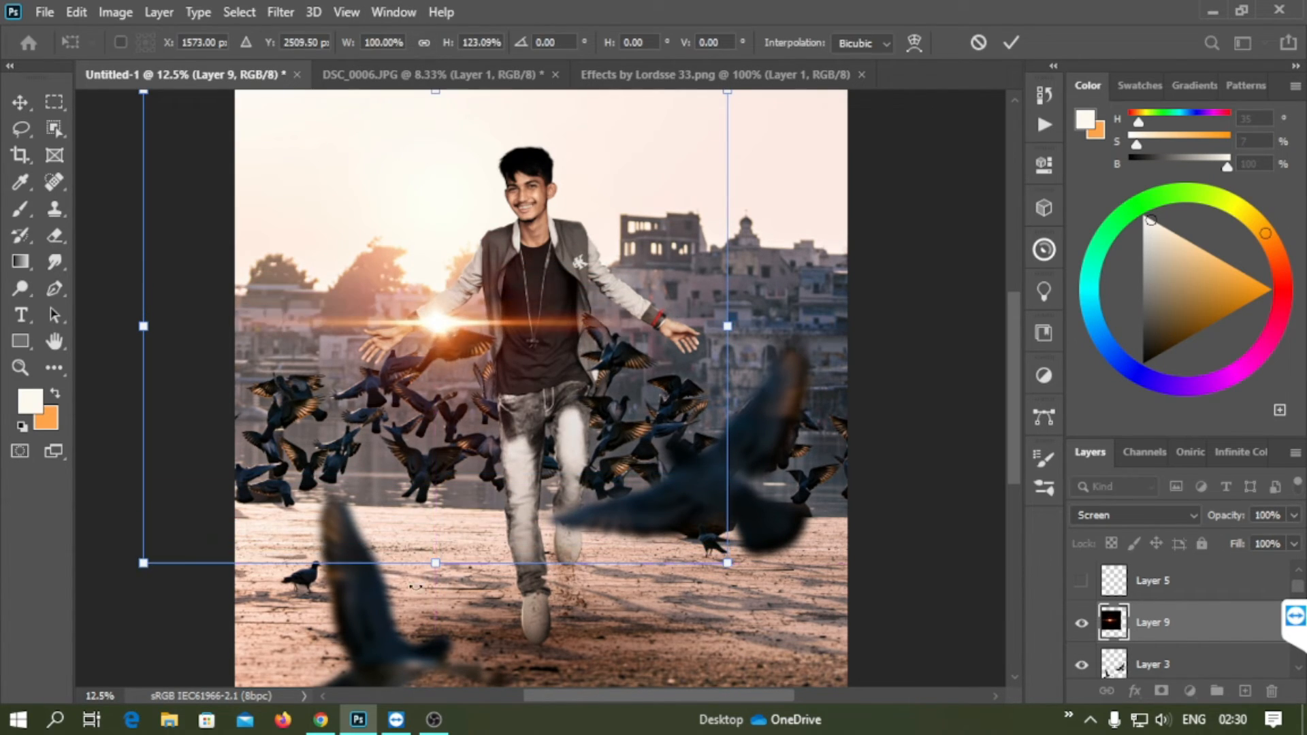
drag(459, 357, 469, 365)
key(Return)
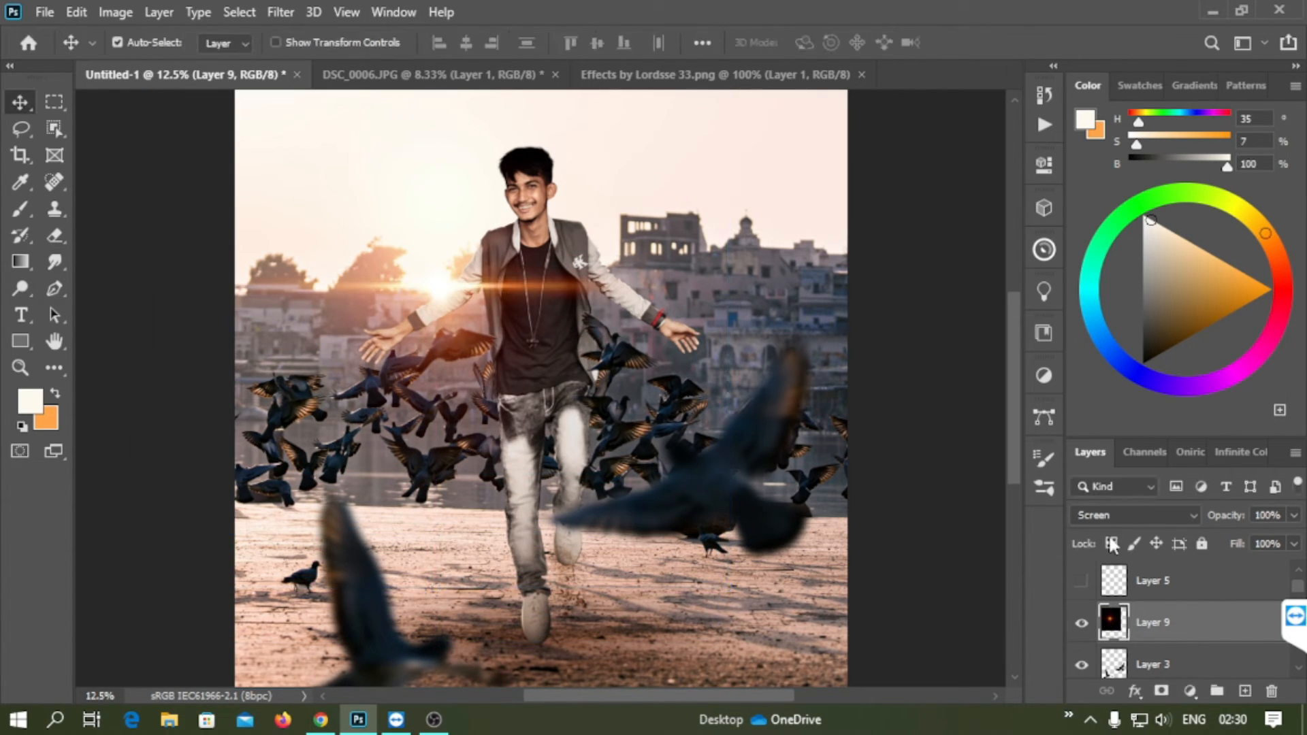
drag(1220, 517, 1172, 507)
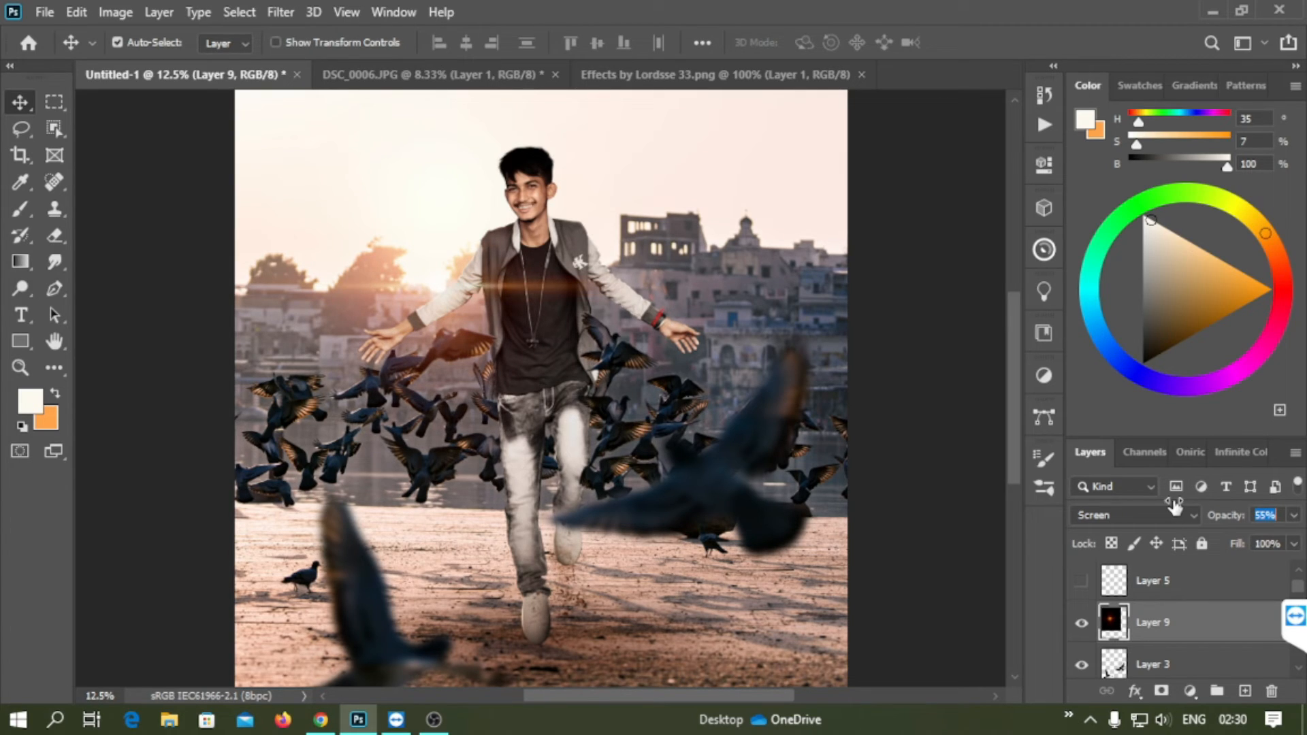
- Delete the flare on Layer 9 and the Multiply layer named Layer 5
key(Delete)
click(1081, 581)
click(1136, 586)
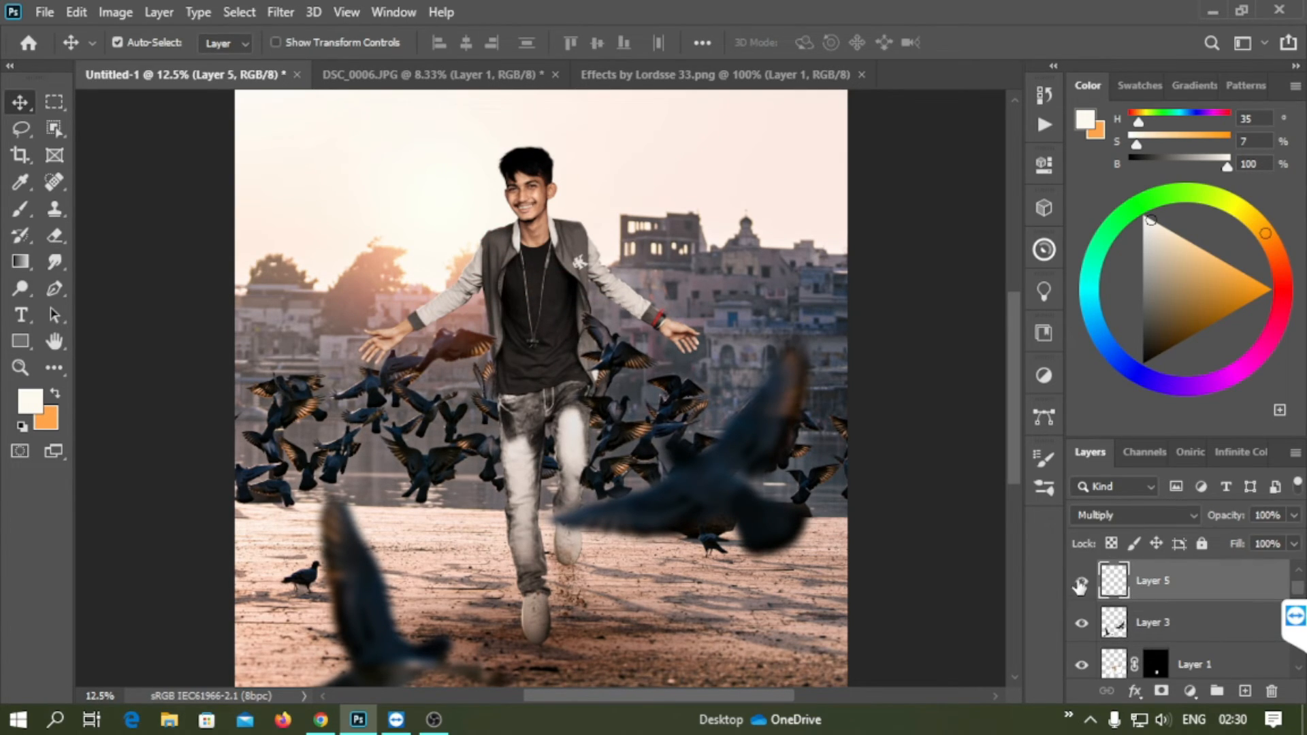
key(Delete)
key(ctrl+minus)
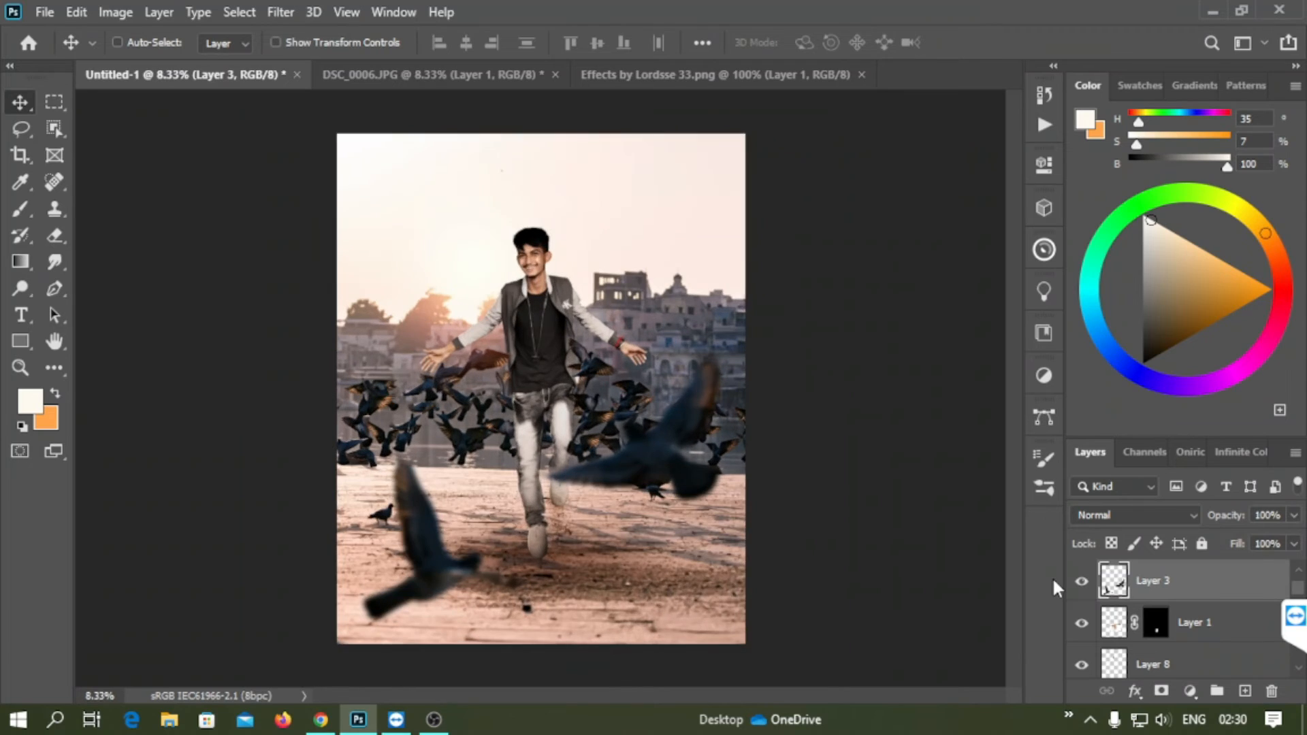
- Stamp all visible layers into a new merged layer and open it in the Camera Raw Filter
click(1297, 570)
key(ctrl+alt+shift+e)
click(289, 10)
click(336, 142)
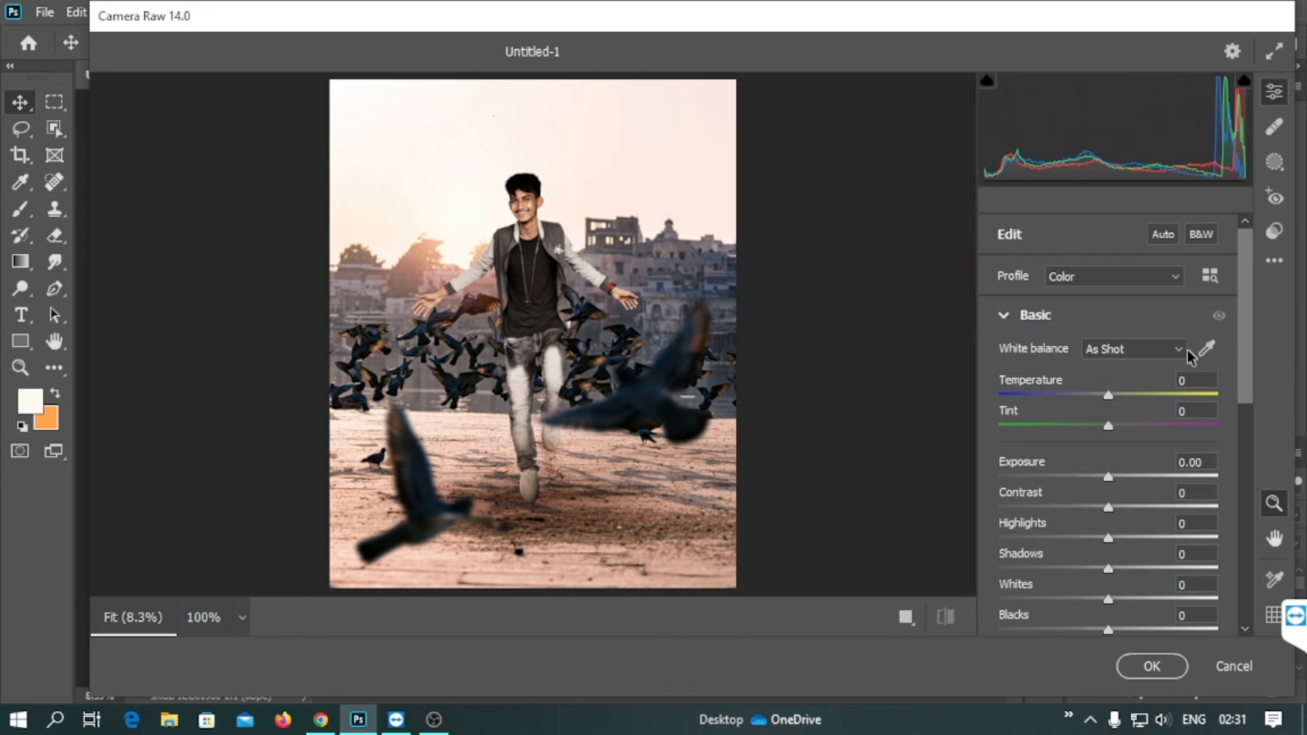
- Set the temperature to +9 and the contrast to +10, comparing the result with the default settings
drag(1061, 389, 1124, 397)
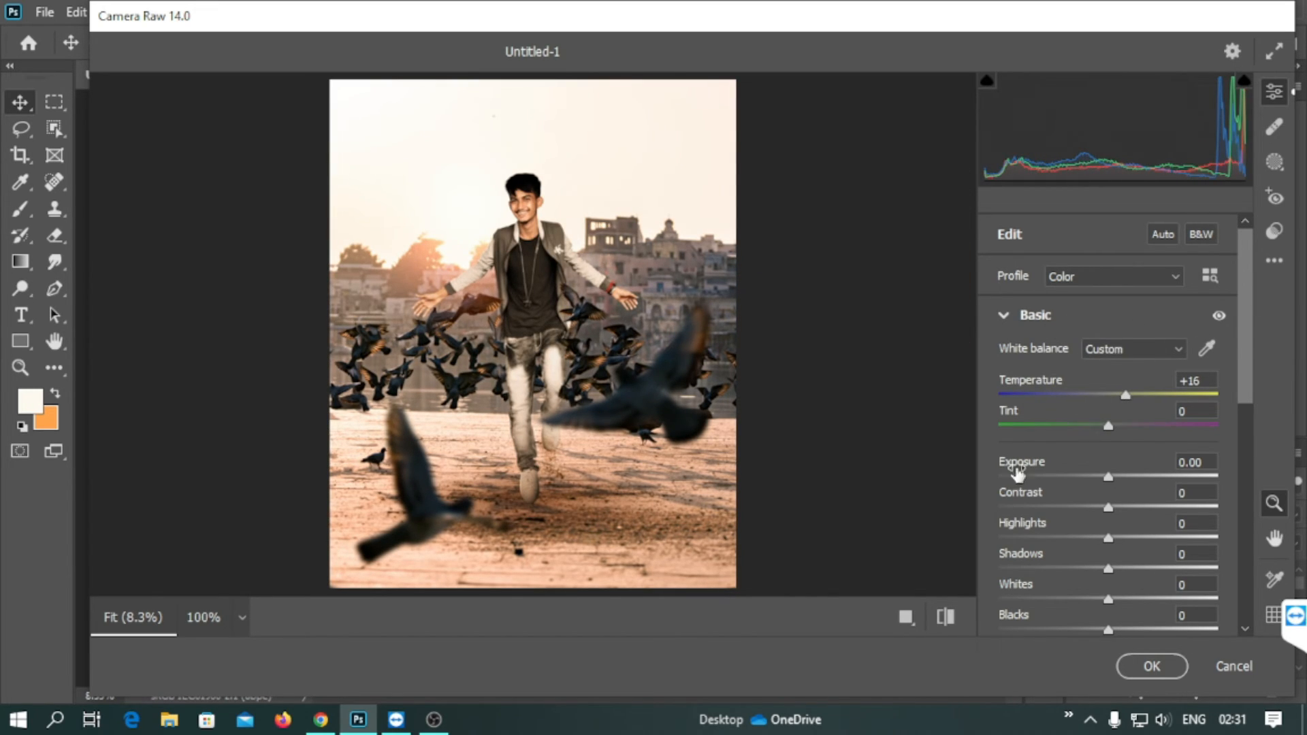
drag(1125, 395, 1115, 401)
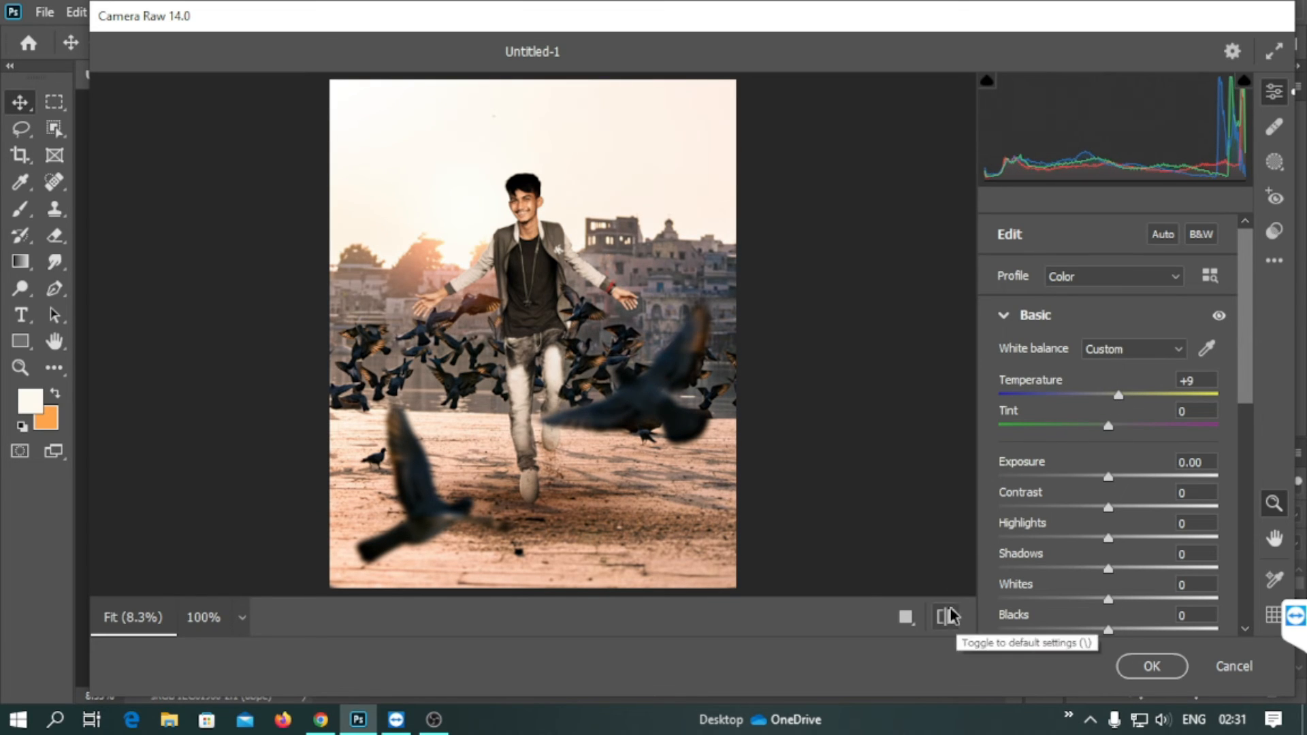
drag(1110, 507, 1141, 510)
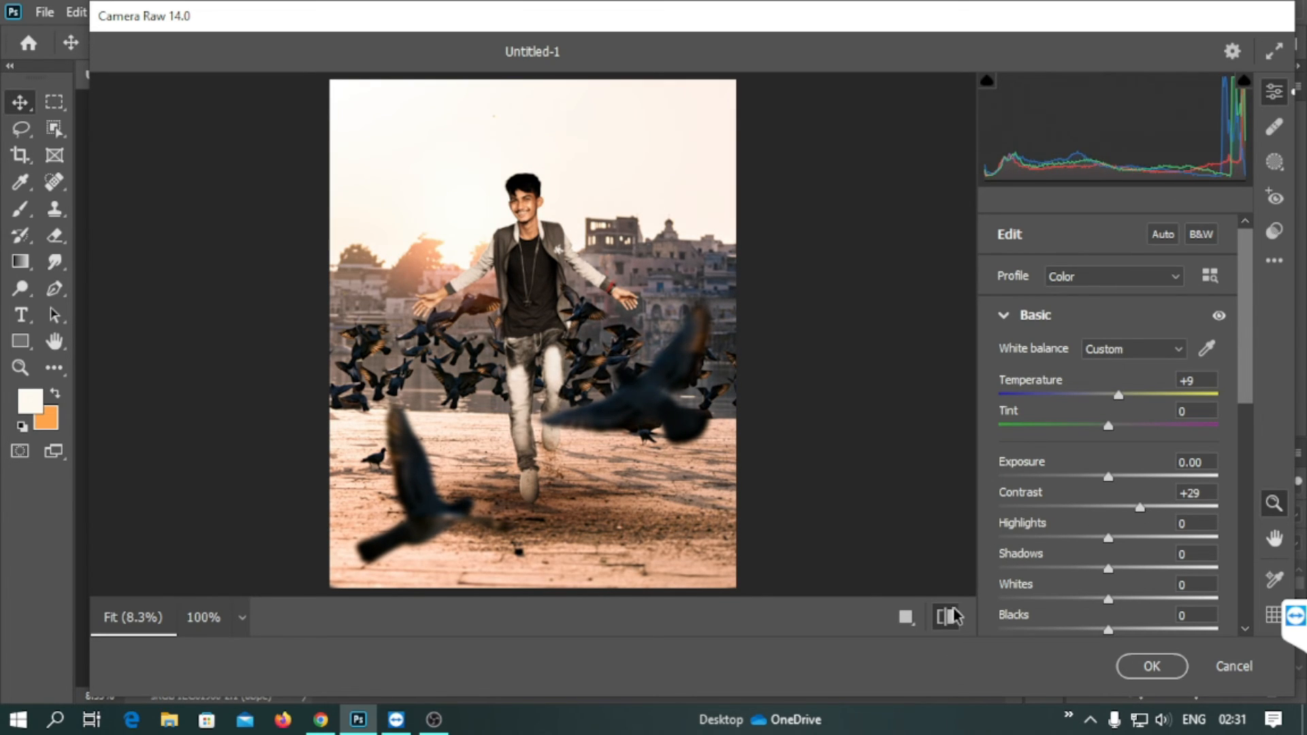
click(953, 616)
click(953, 616)
click(952, 615)
click(950, 612)
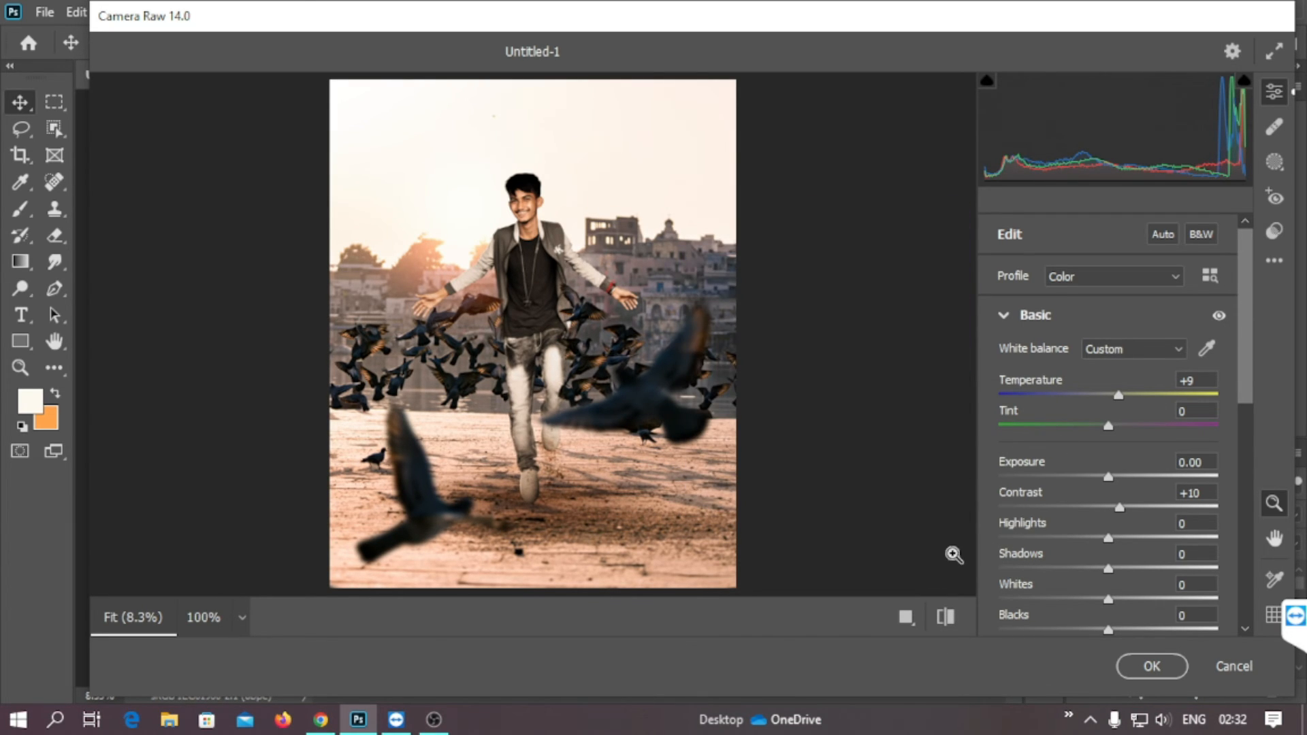
- Compare the current grade with the default settings, try stronger blacks values, and set the blacks to +5
click(945, 616)
click(945, 616)
click(946, 616)
click(945, 616)
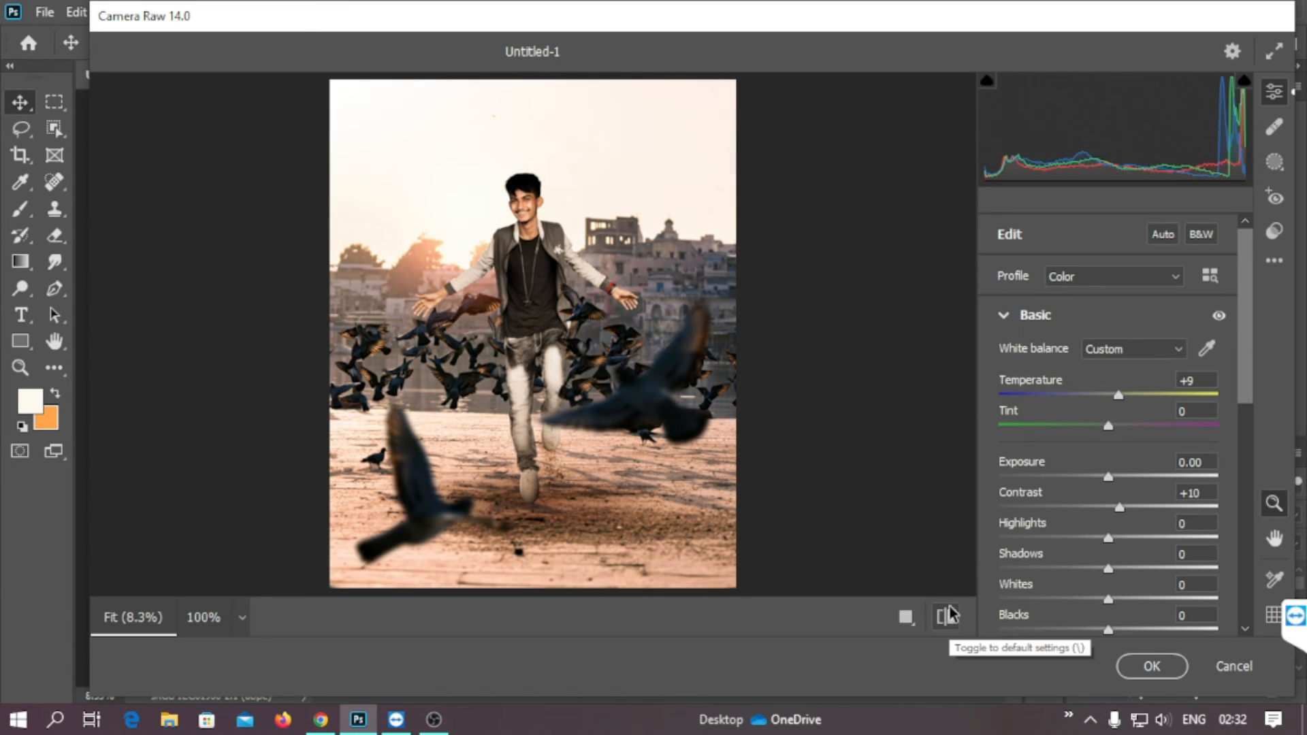
click(945, 617)
click(945, 617)
scroll(1074, 568, down, 2)
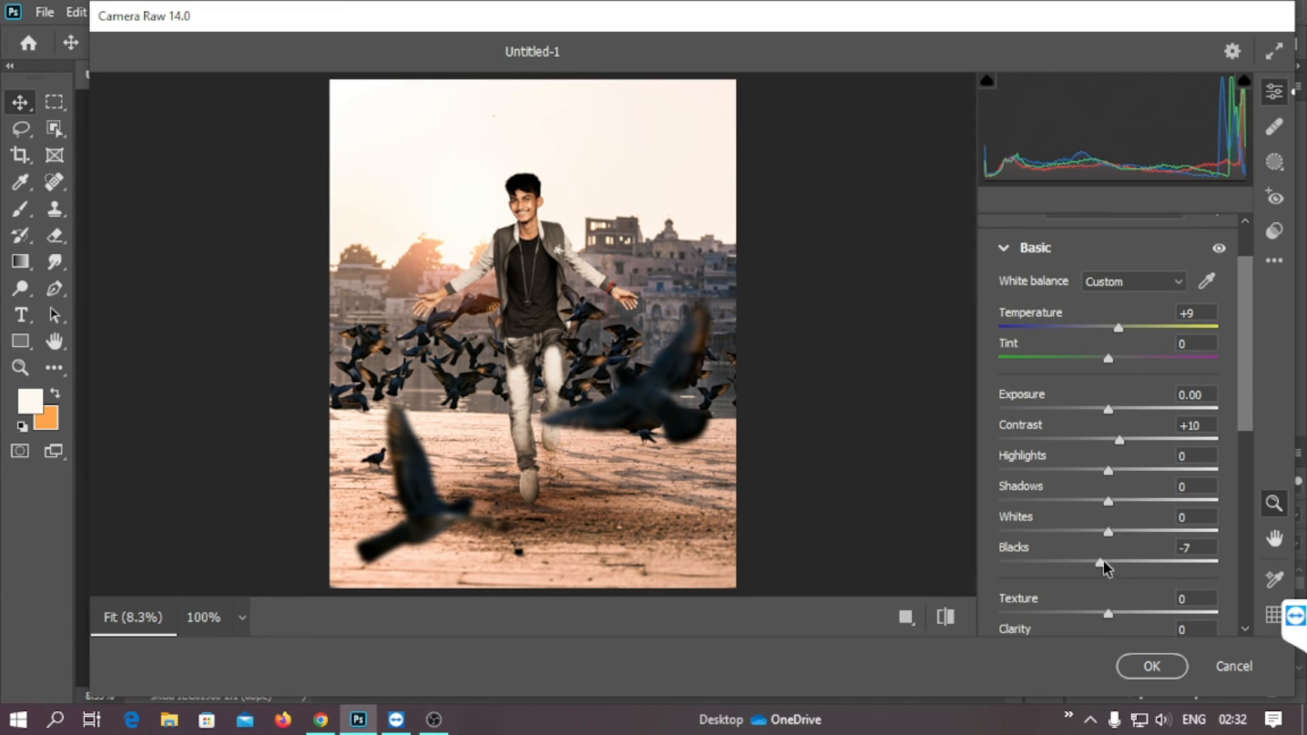
drag(1104, 560, 1184, 562)
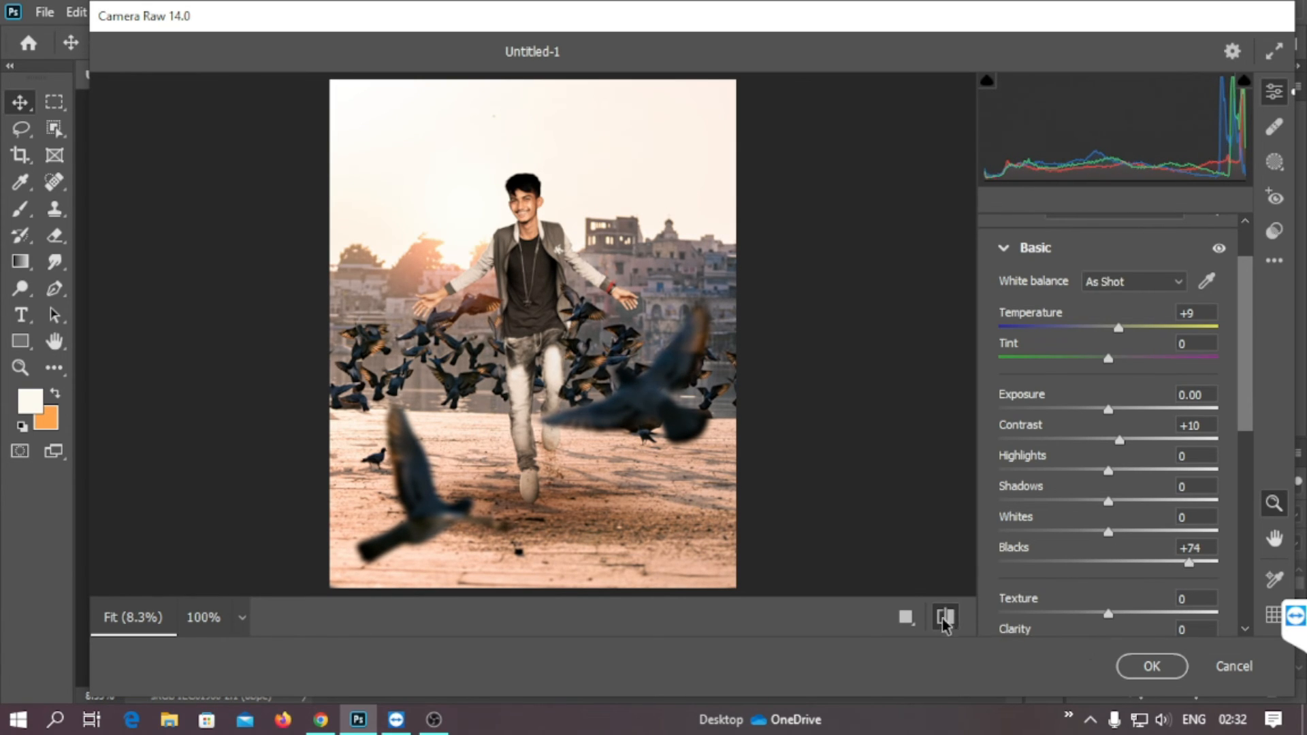
click(1113, 562)
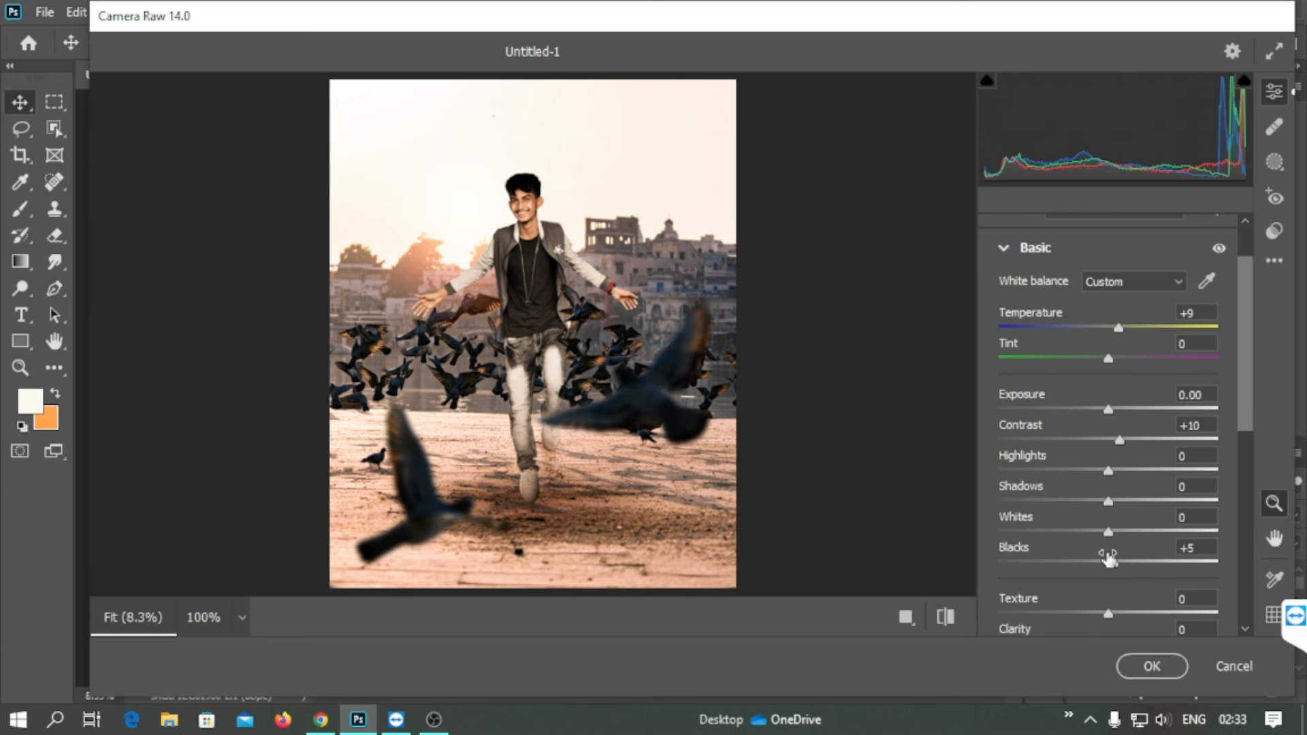
- Set the whites to +16 and compare the result with the default settings
mouse_move(1122, 521)
mouse_down()
mouse_move(1059, 524)
mouse_move(1175, 533)
mouse_move(1129, 529)
mouse_up()
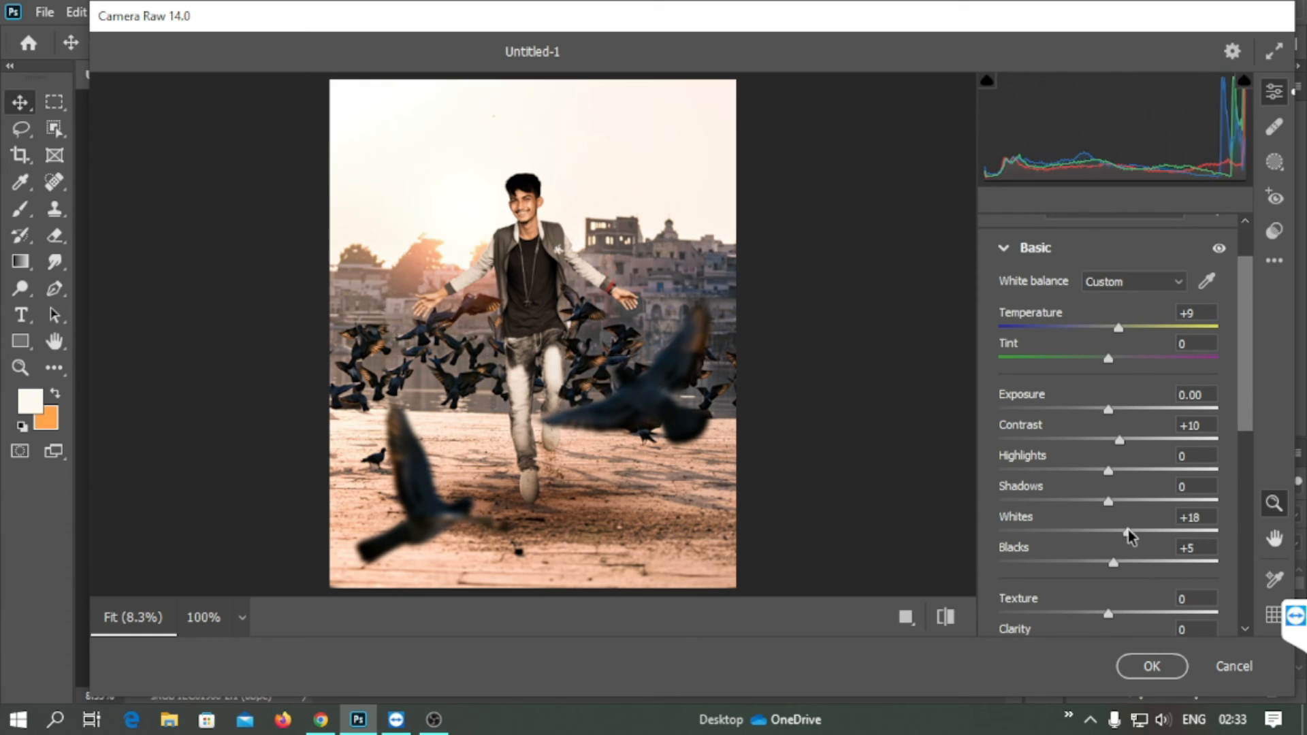
click(945, 617)
click(944, 617)
click(944, 617)
click(944, 617)
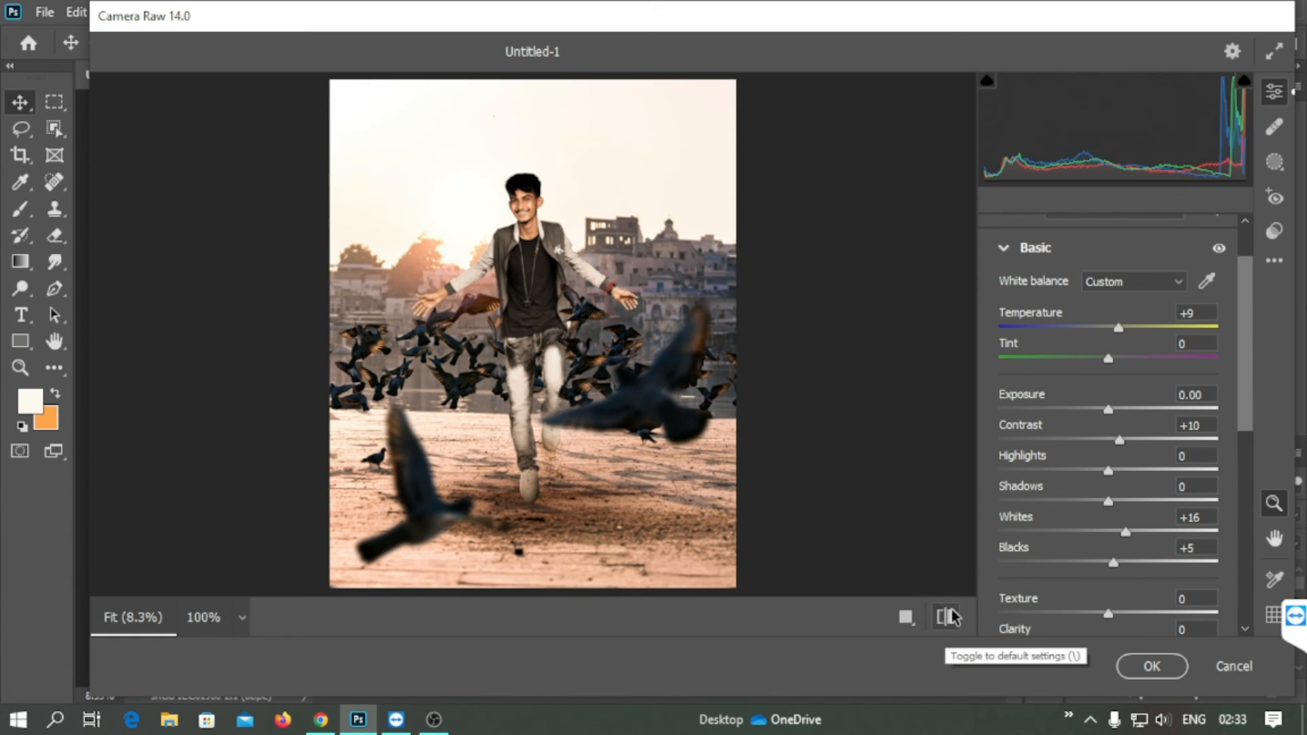
- Darken the corners of the image with a negative vignette in the Optics settings
drag(1248, 420, 1204, 609)
click(1095, 495)
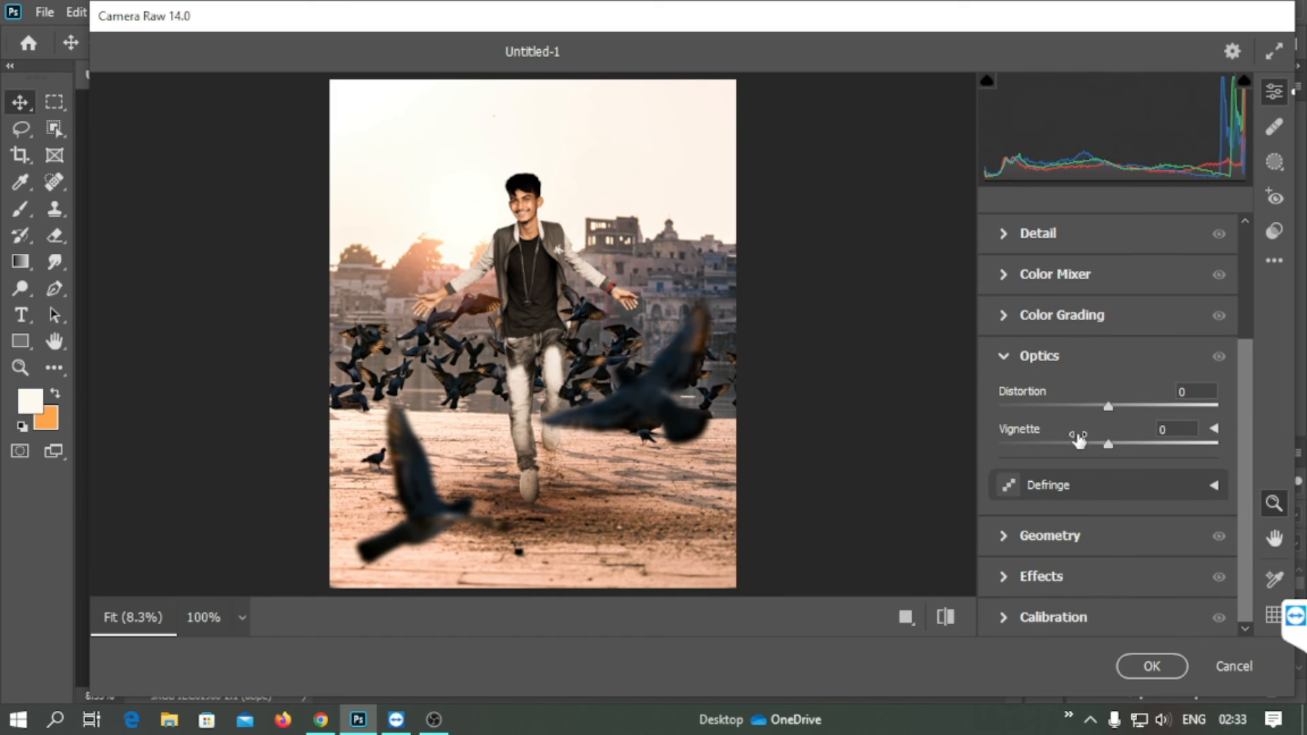
click(1072, 442)
drag(1068, 433, 1022, 442)
- Grade the shadows with hue 45 and saturation 17, and raise the luminance of the highlights
click(1040, 576)
drag(1068, 573, 1048, 532)
click(1005, 368)
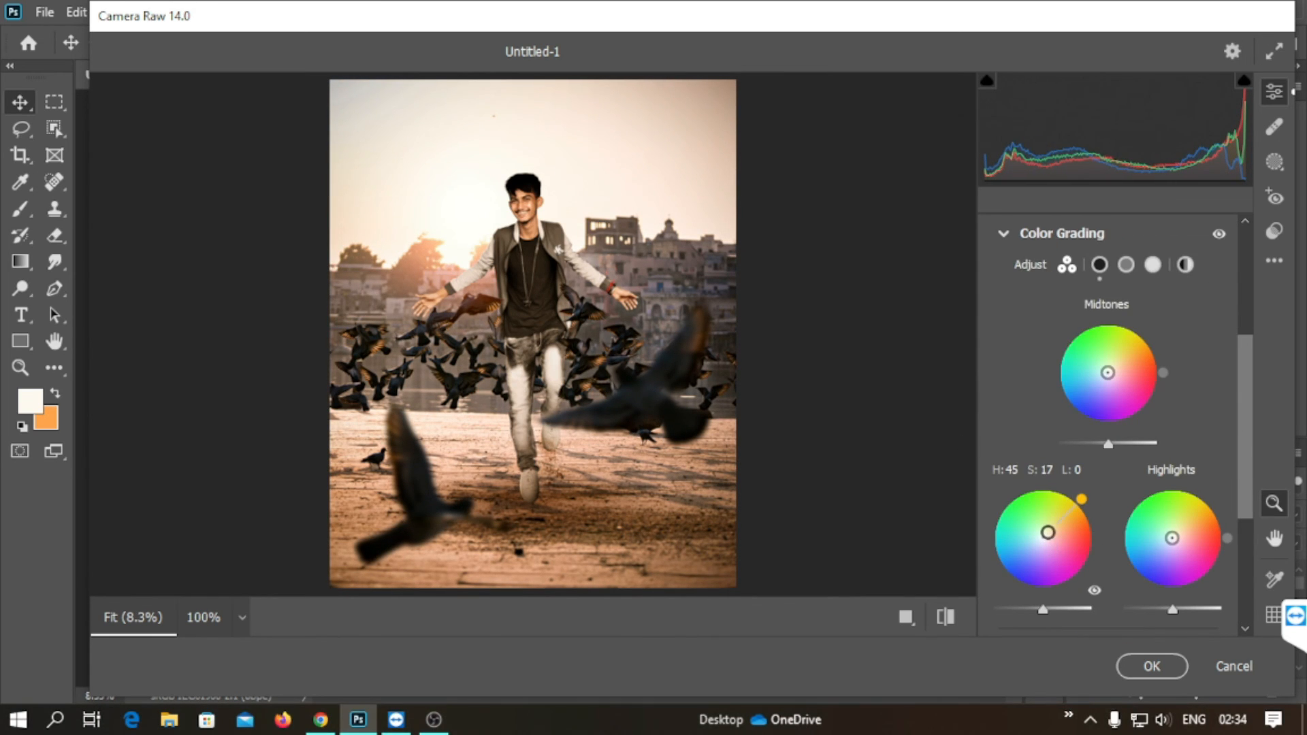
mouse_move(1171, 608)
mouse_down()
mouse_move(1236, 615)
mouse_move(1179, 606)
mouse_up()
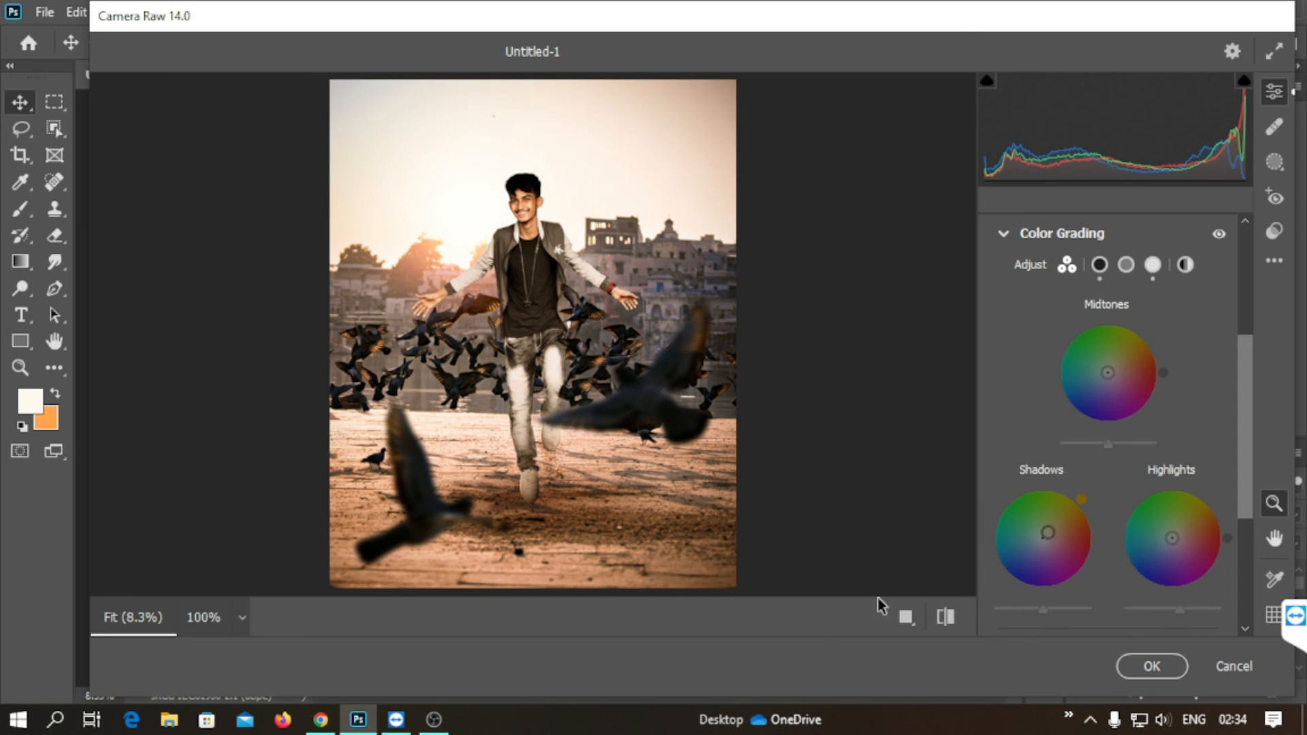
- Set the temperature to +10, lower the luminance of the oranges in the Color Mixer, and apply the Camera Raw filter
click(1014, 240)
click(1019, 289)
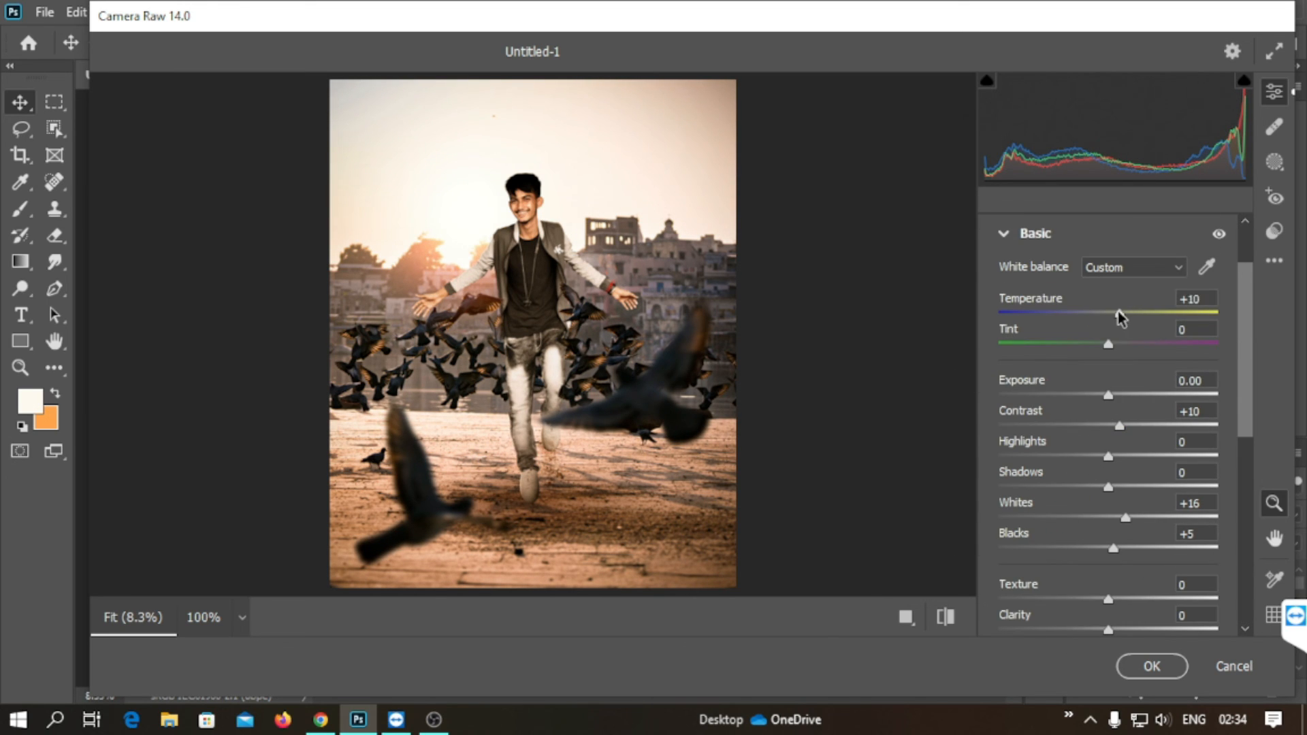
scroll(1234, 476, down, 6)
click(1007, 623)
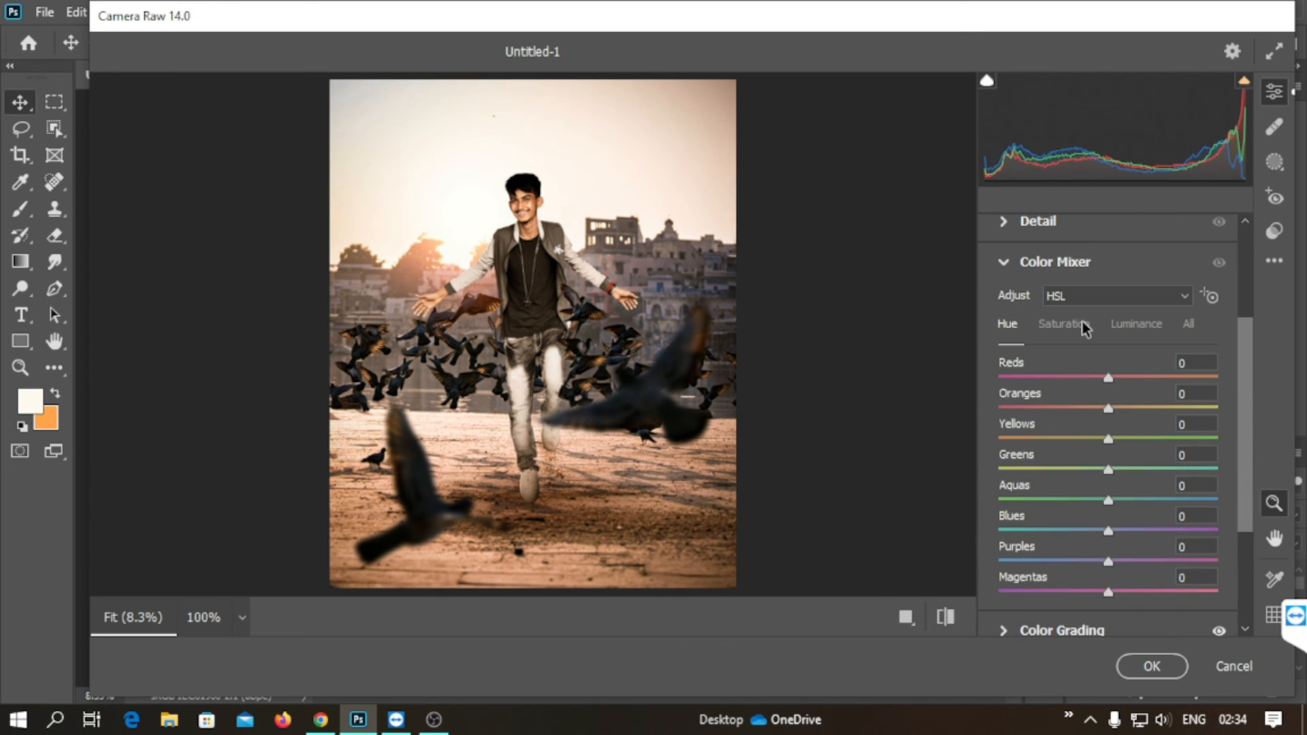
click(1136, 323)
drag(1108, 409, 1084, 399)
click(1138, 664)
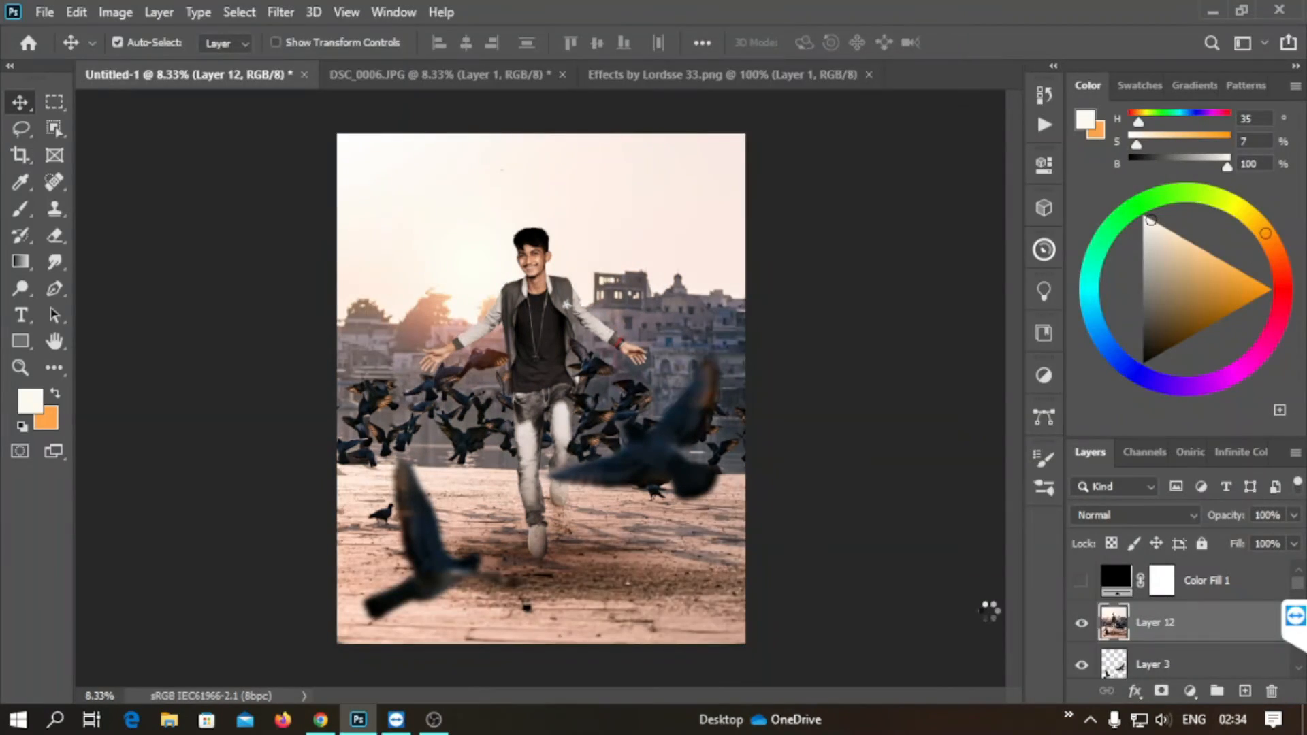
click(1089, 718)
click(1042, 672)
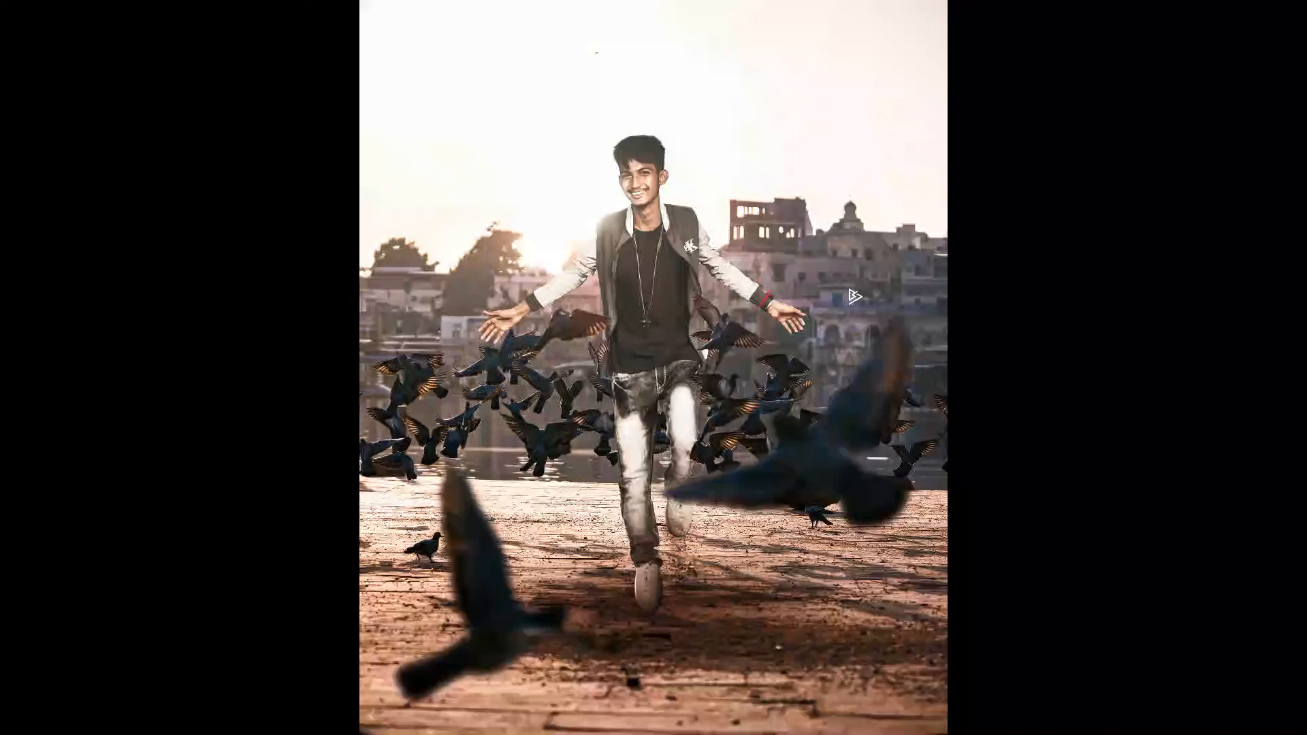